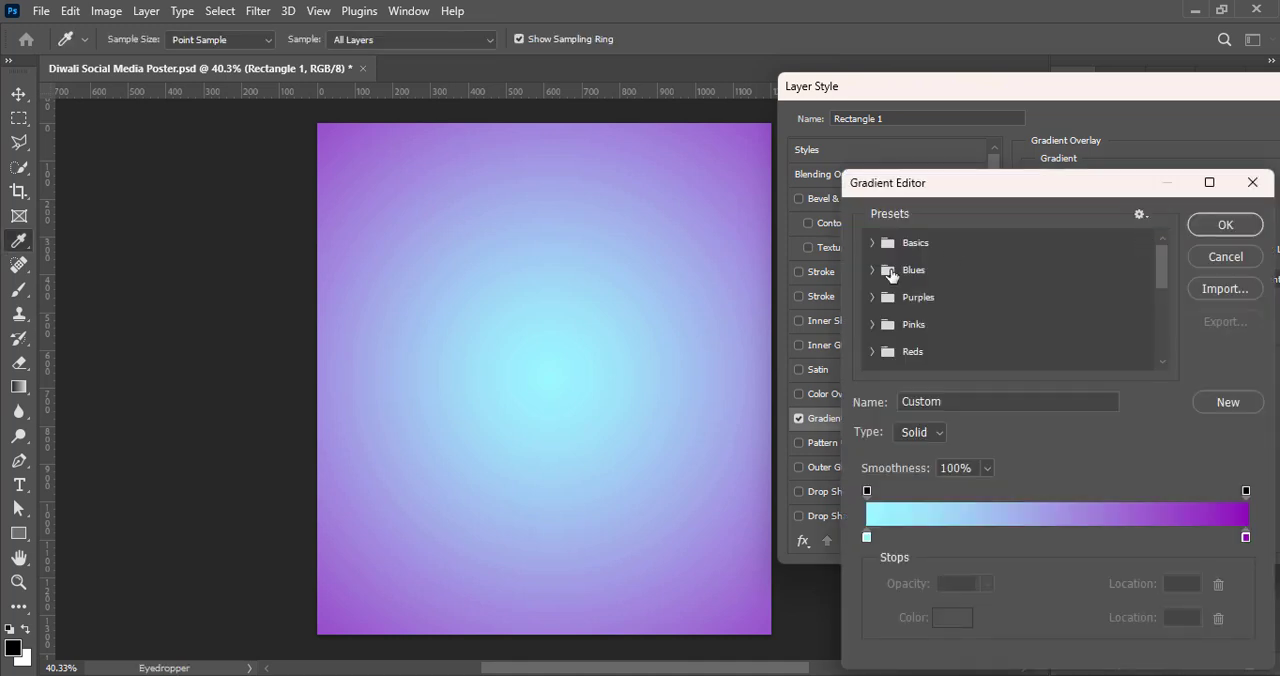
Step: Try the Green_15 and Green_14 presets from the Greens group on the rectangle's gradient overlay, keeping Green_14
scroll(943, 294, down, 2)
click(870, 368)
scroll(974, 357, down, 3)
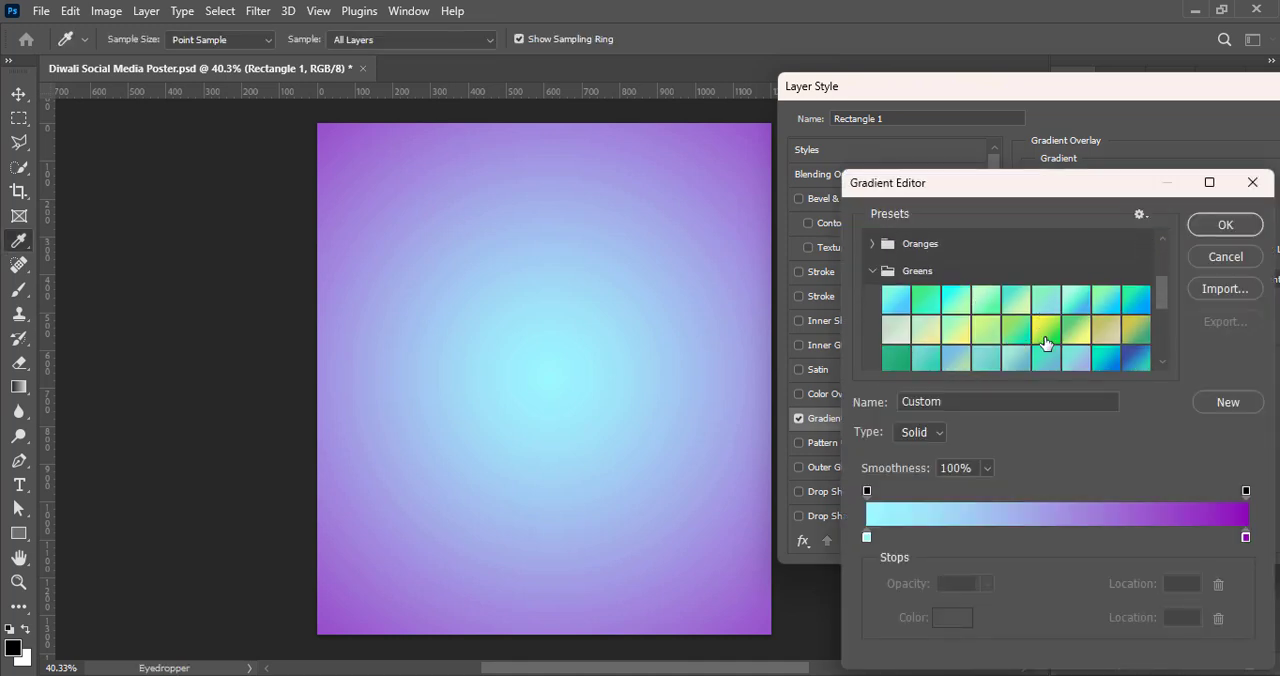
click(1033, 307)
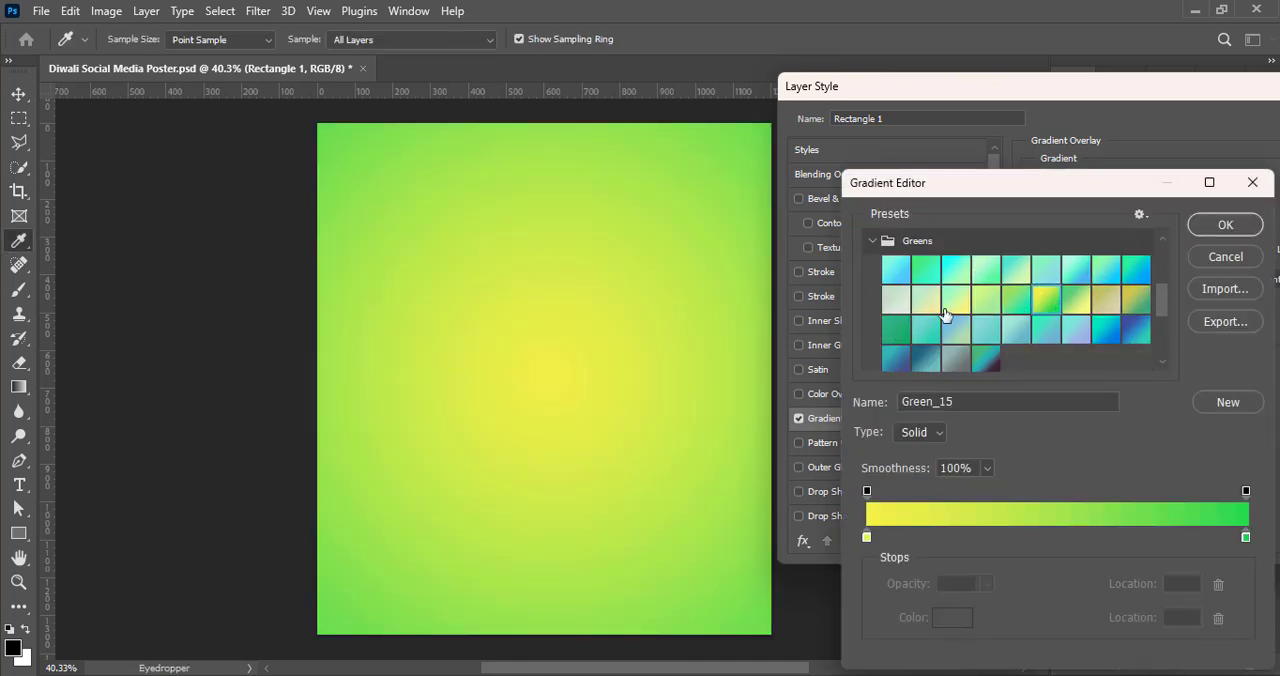
click(1005, 318)
click(1010, 307)
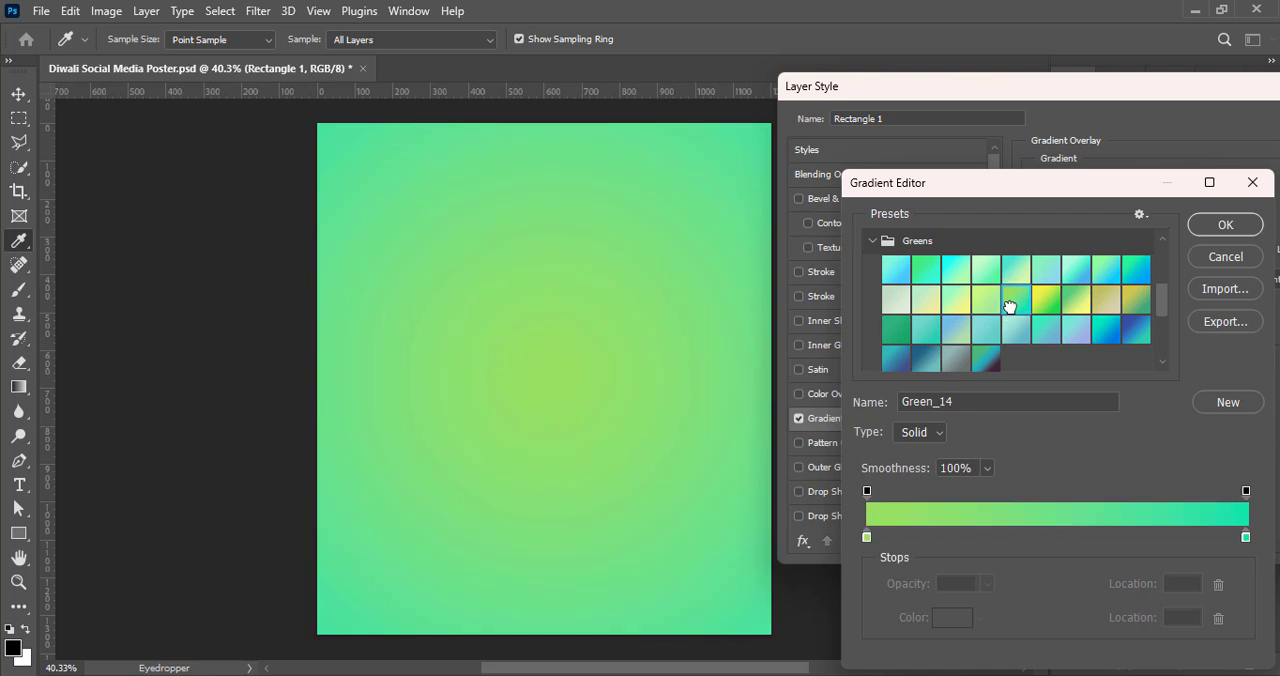
Step: Change the color of the gradient's end stop to a dark green
double_click(1248, 538)
drag(1018, 330, 1028, 423)
click(1043, 416)
click(1212, 272)
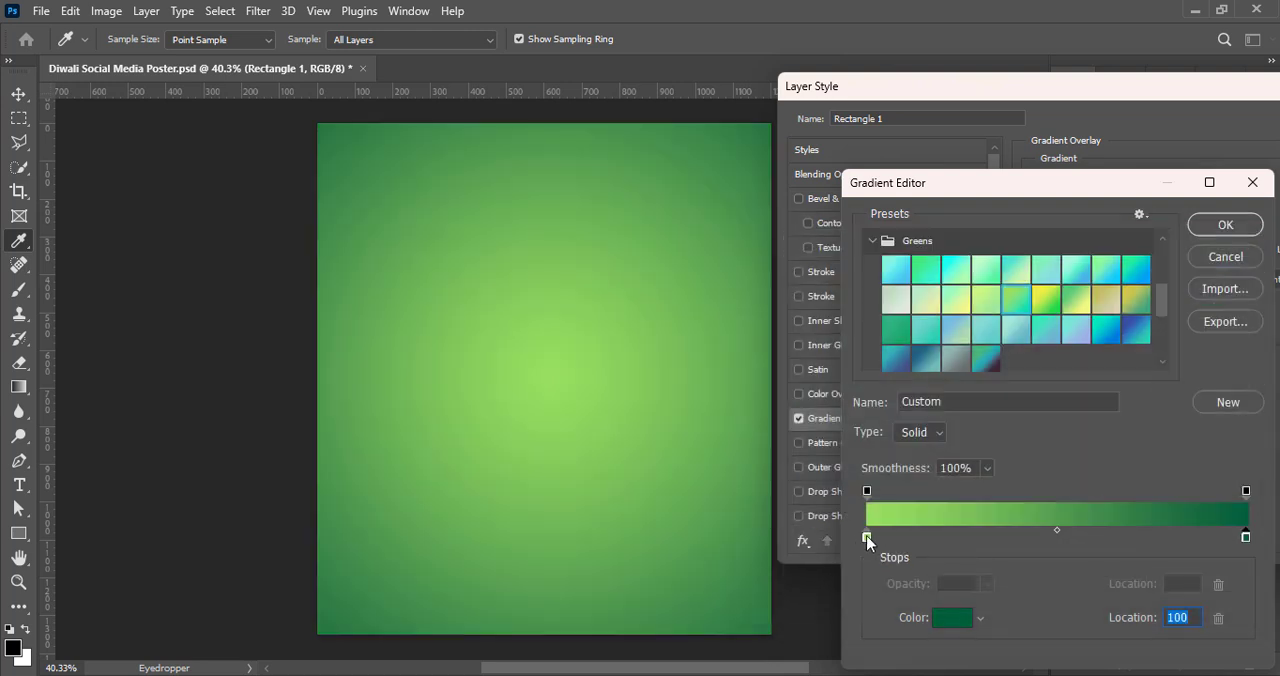
Step: Set the color of the gradient's start stop to bright green 00ff18
double_click(867, 538)
click(1052, 470)
drag(1052, 470, 1052, 453)
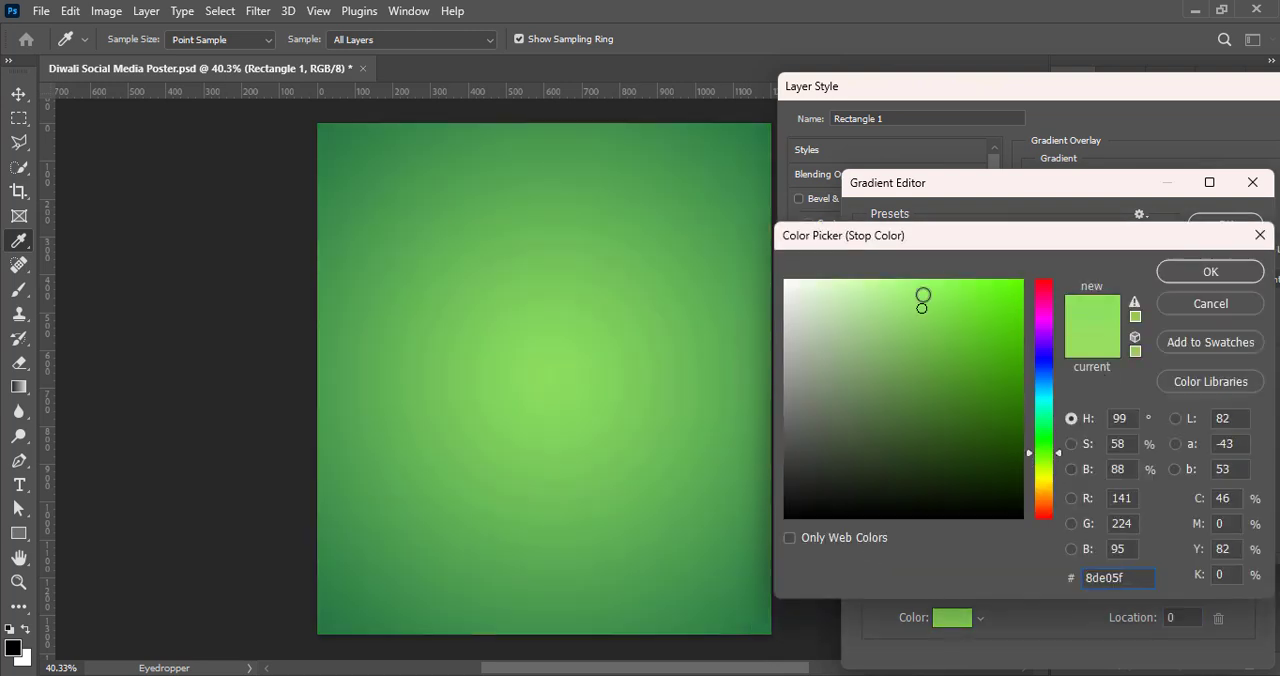
drag(923, 300, 1009, 261)
mouse_move(1049, 458)
mouse_down()
mouse_move(1052, 418)
mouse_move(1048, 456)
mouse_up()
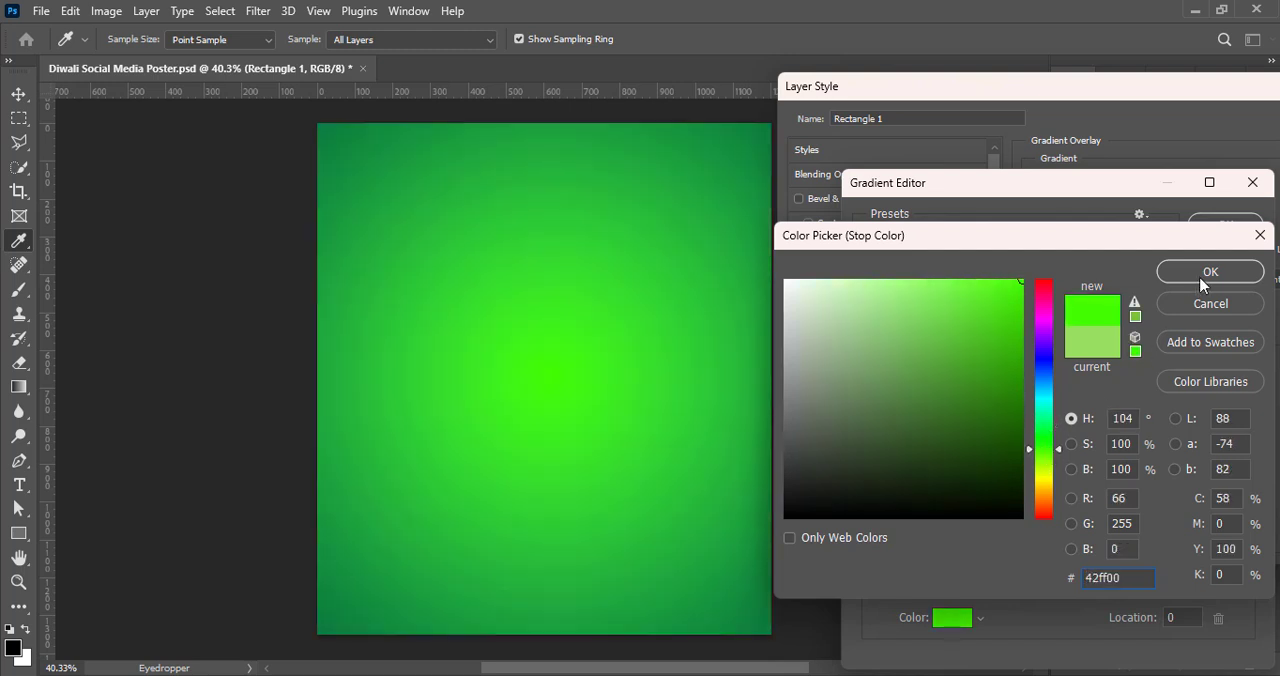
click(1051, 433)
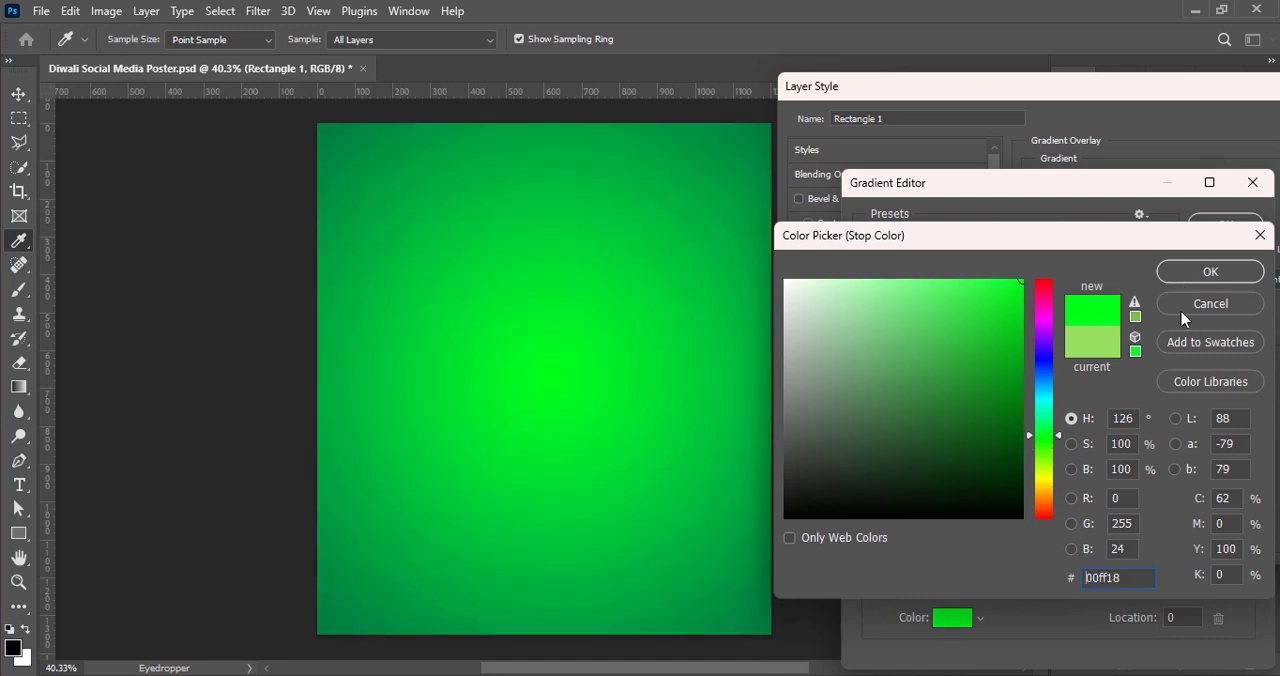
click(1210, 271)
Step: Set the gradient's end stop to dark teal green 005f4c and apply the gradient overlay to the rectangle
double_click(1243, 531)
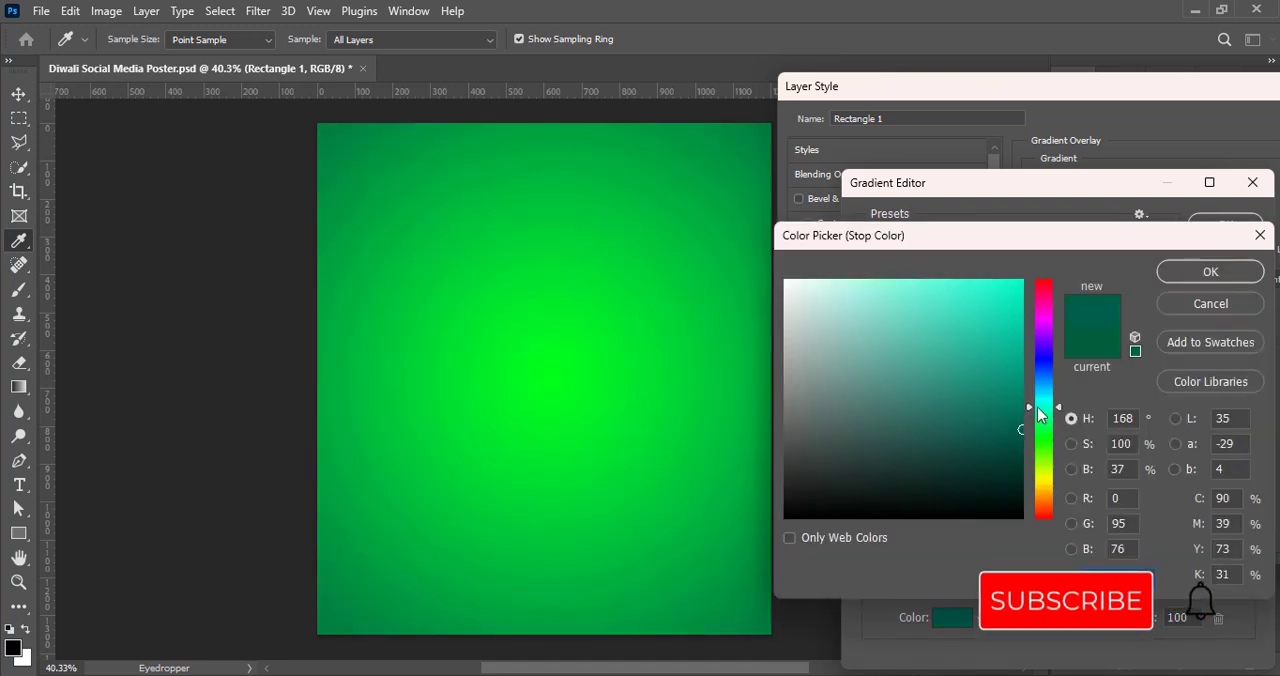
click(1200, 272)
click(1223, 223)
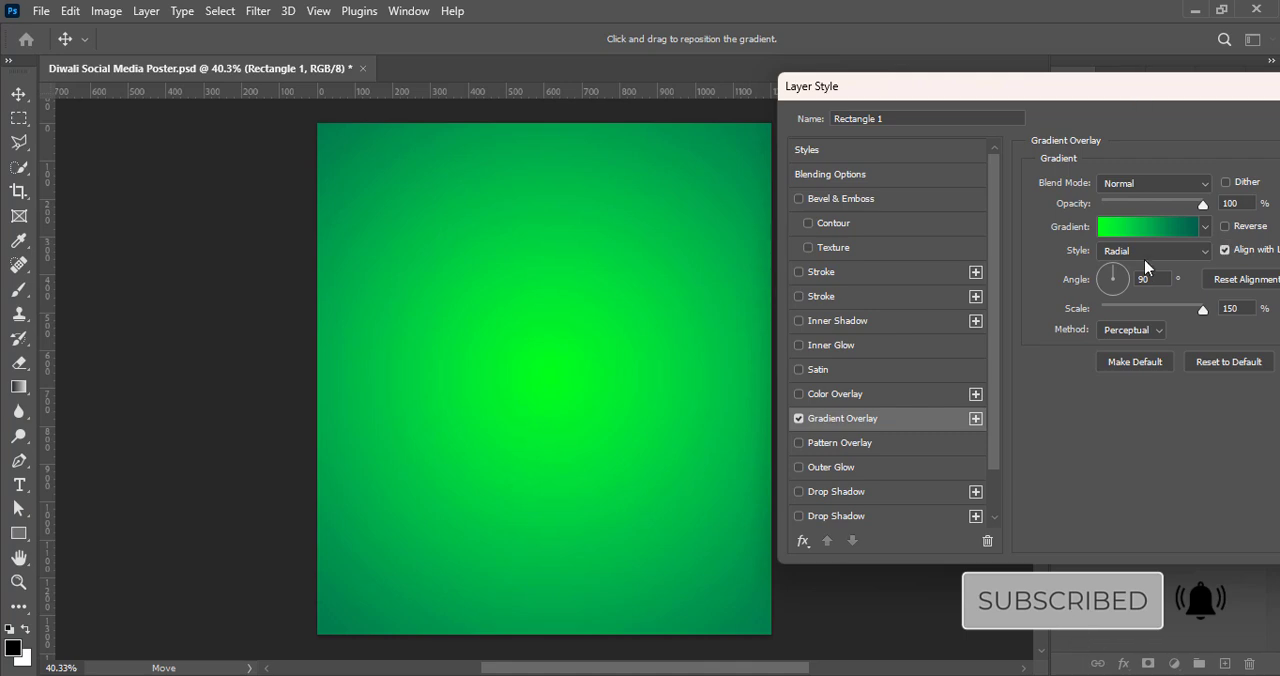
drag(1000, 86, 728, 96)
click(1160, 146)
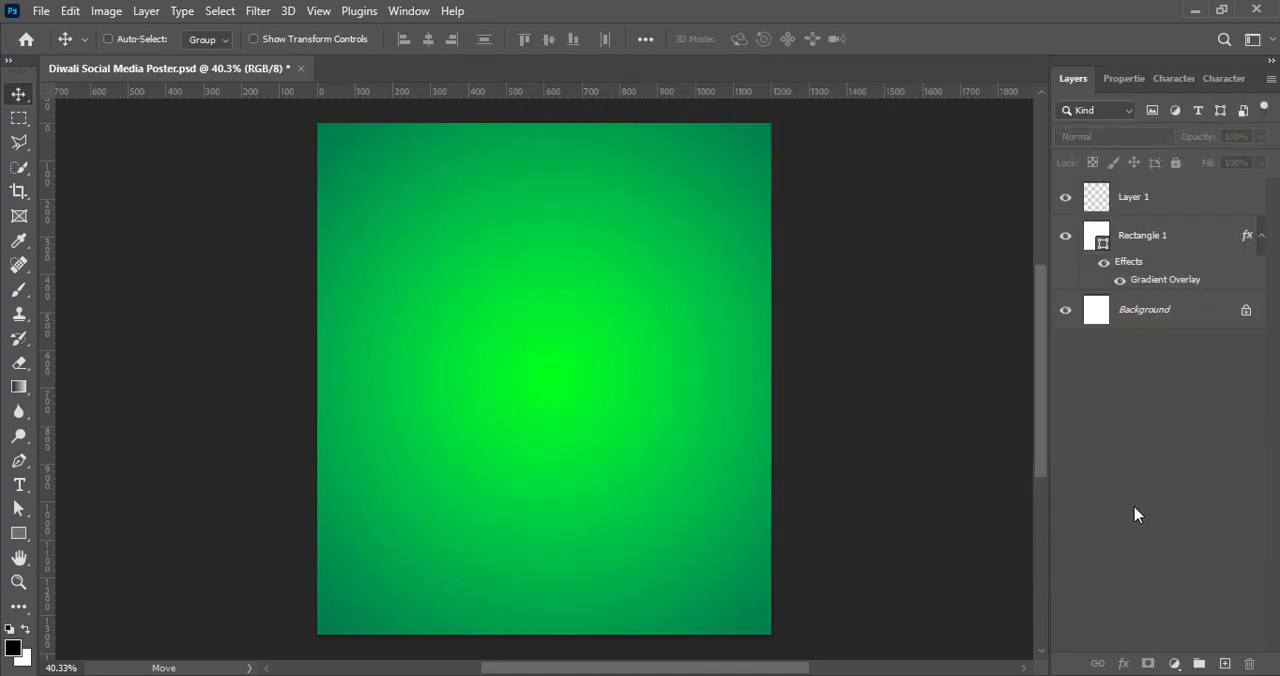
Step: Reopen the gradient overlay of Rectangle 1 for editing and set the gradient's end stop to olive green 364f00
click(1096, 238)
right_click(1096, 240)
click(1108, 249)
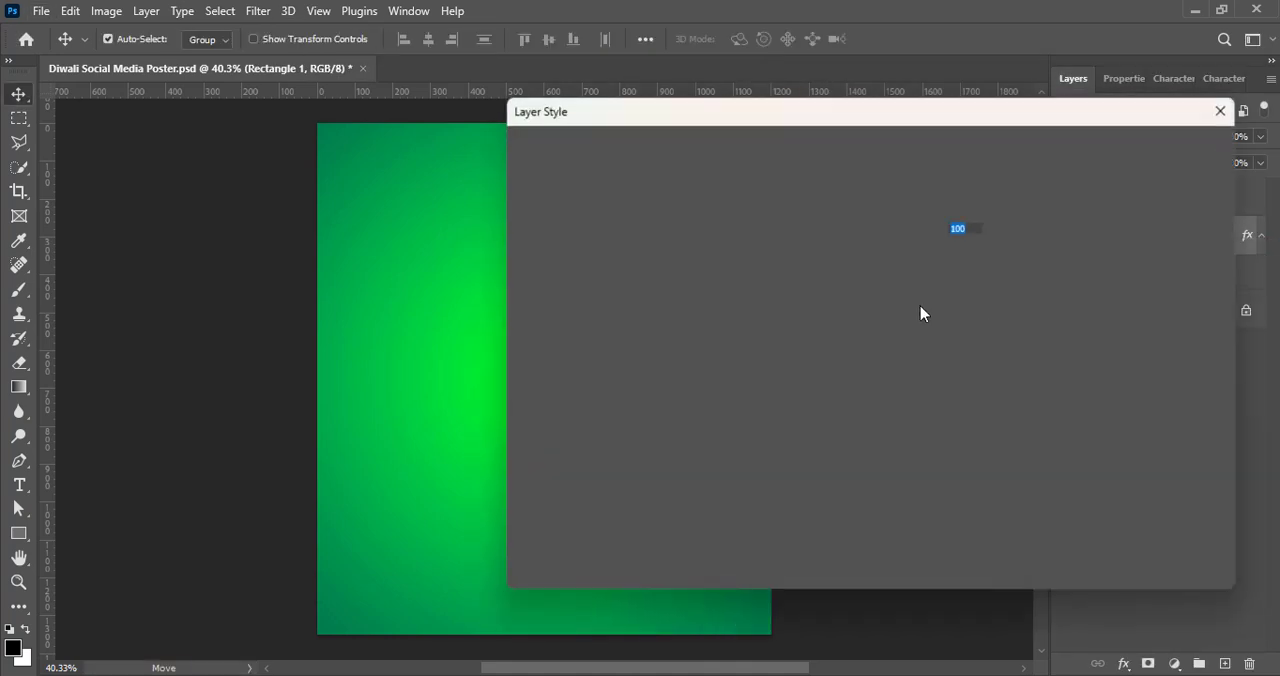
click(808, 443)
click(1071, 254)
double_click(1246, 534)
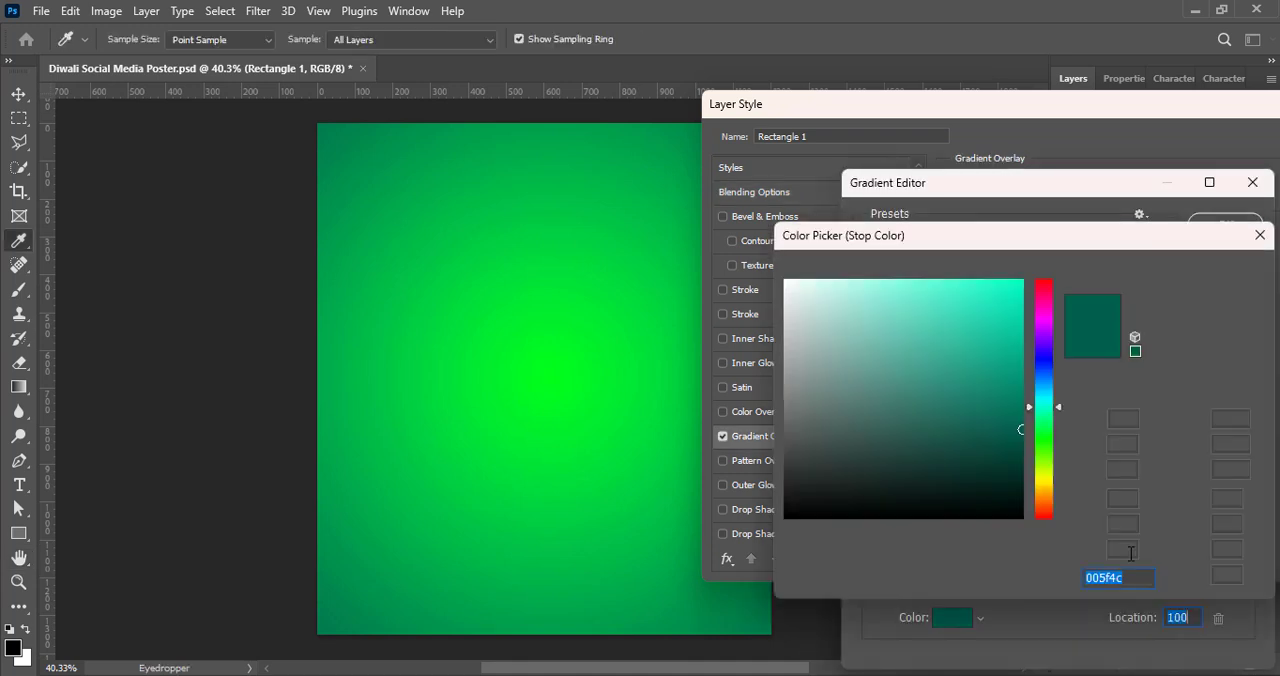
mouse_move(1049, 453)
mouse_down()
mouse_move(1046, 471)
mouse_move(1022, 444)
mouse_up()
click(1045, 466)
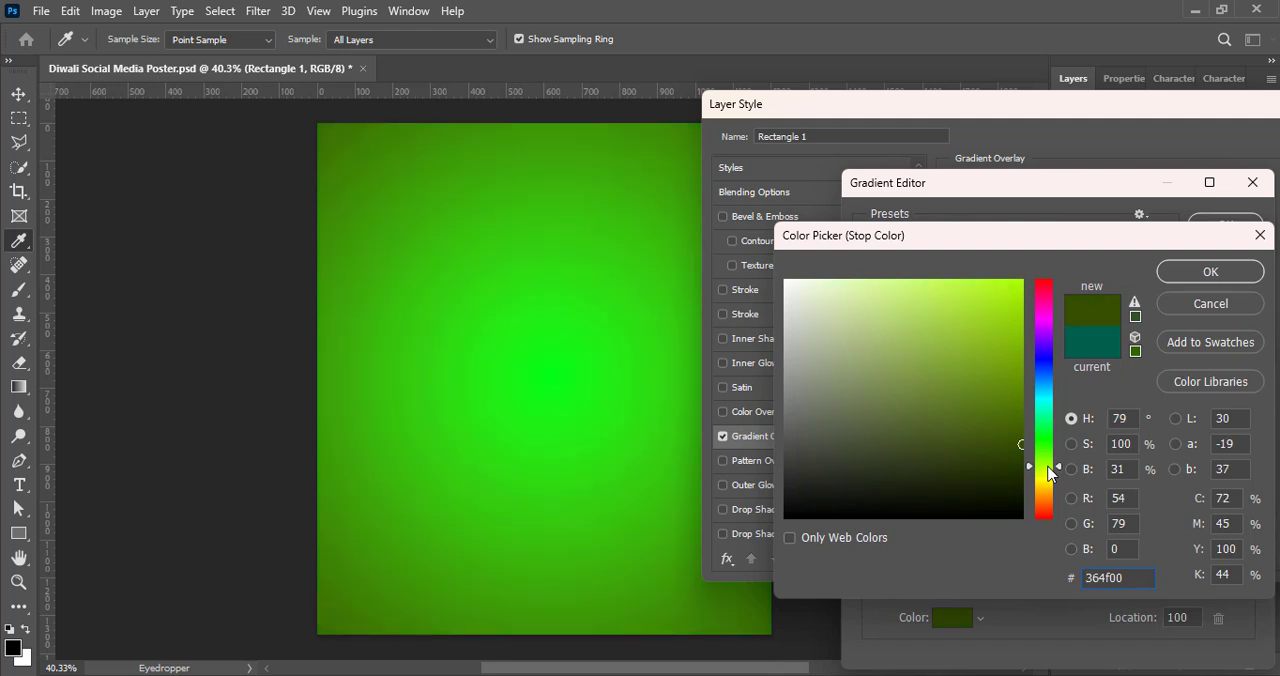
click(1219, 278)
Step: Set the color of the gradient's start stop to yellow-green deff5a
double_click(869, 545)
click(911, 289)
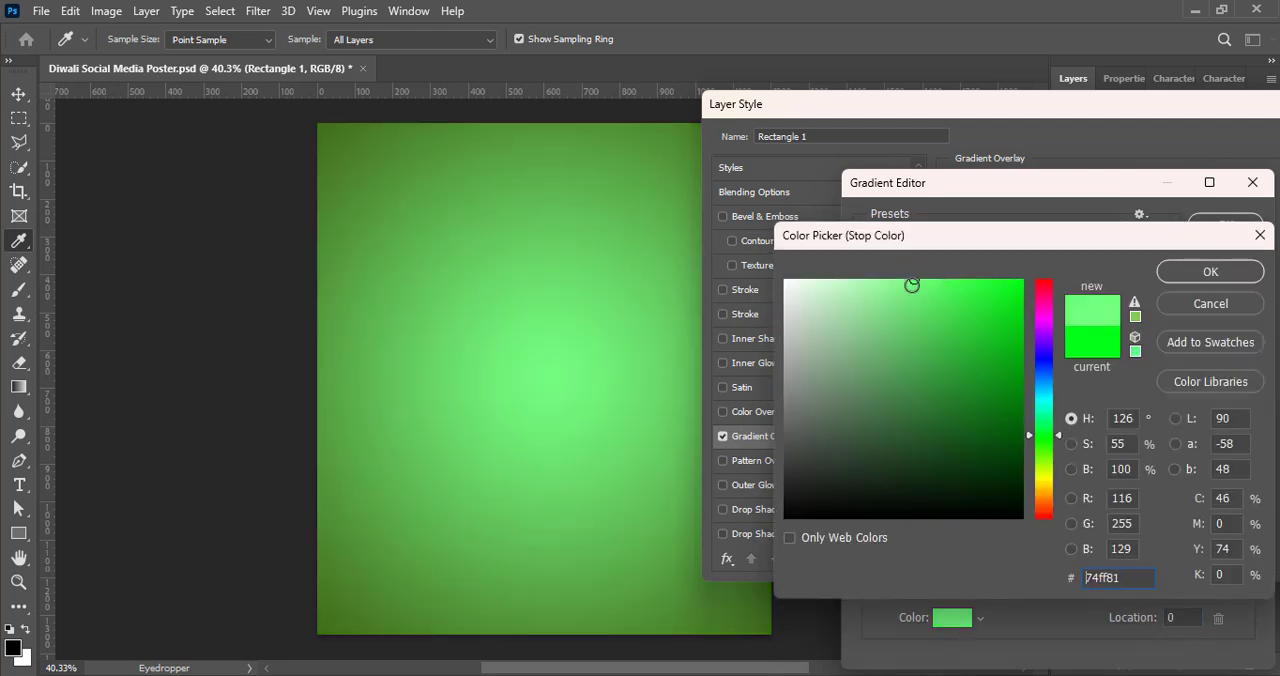
drag(1052, 442, 1050, 478)
click(939, 276)
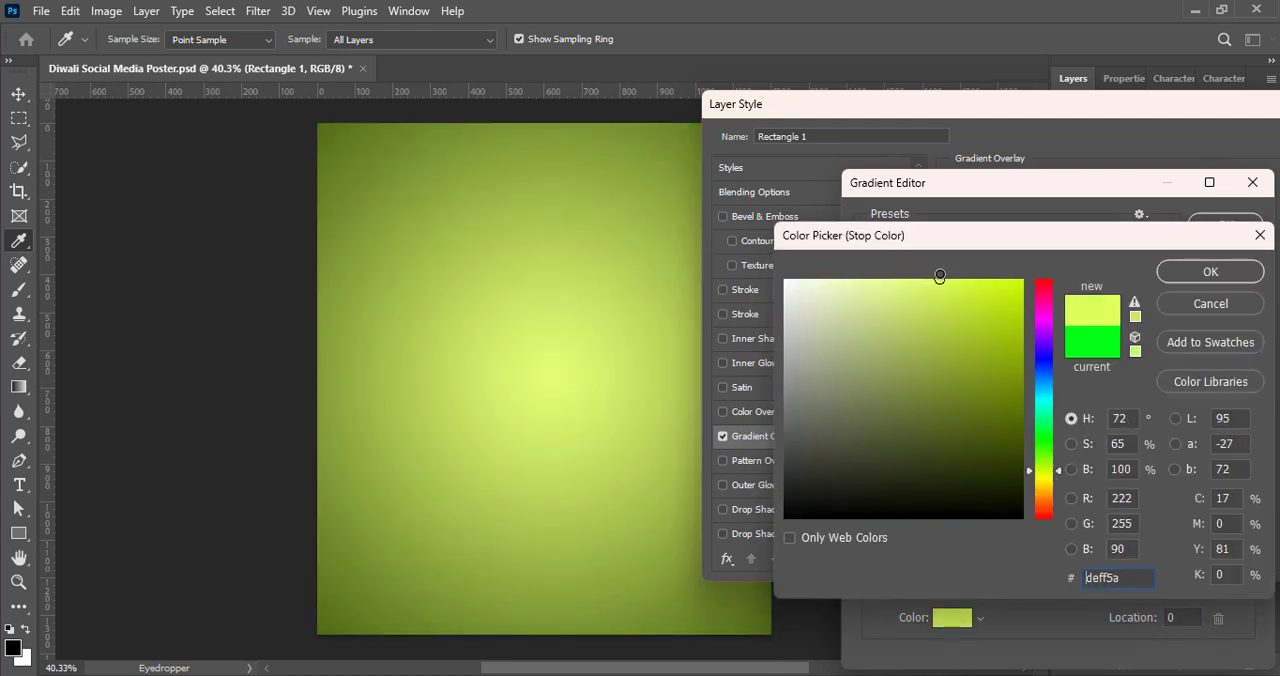
click(1210, 271)
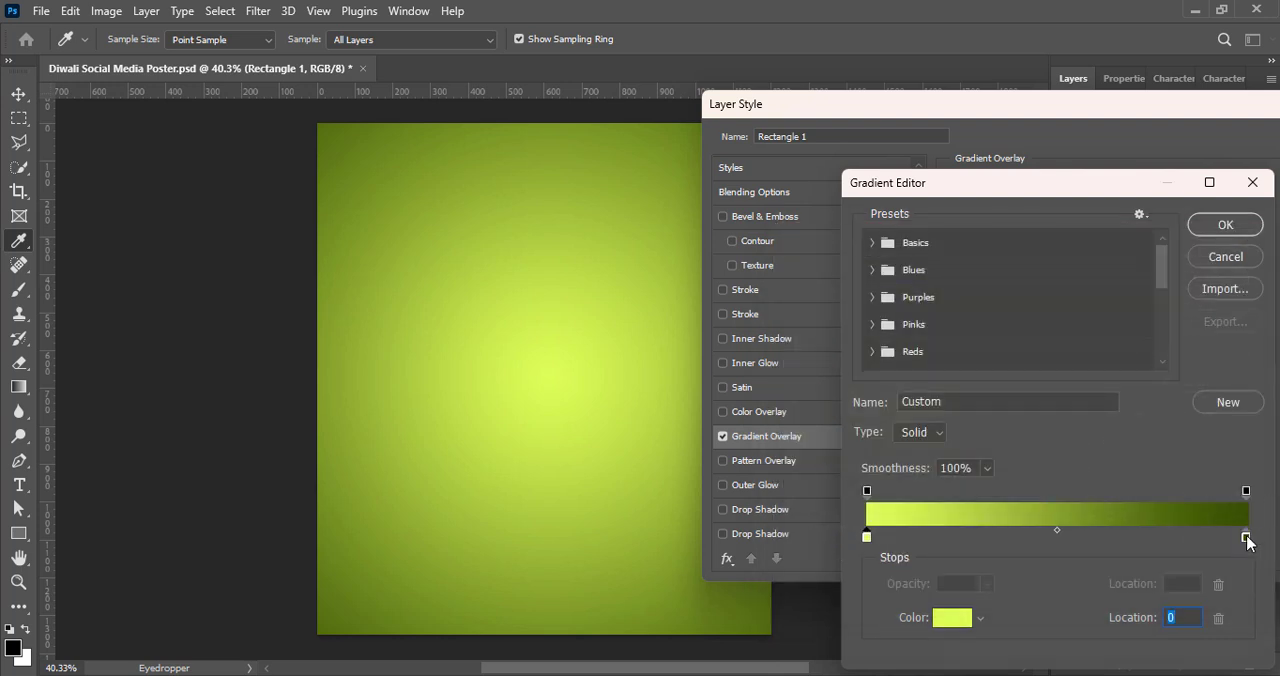
Step: Darken the gradient's end stop to 223400 and accept the edited gradient
double_click(1243, 535)
click(1020, 469)
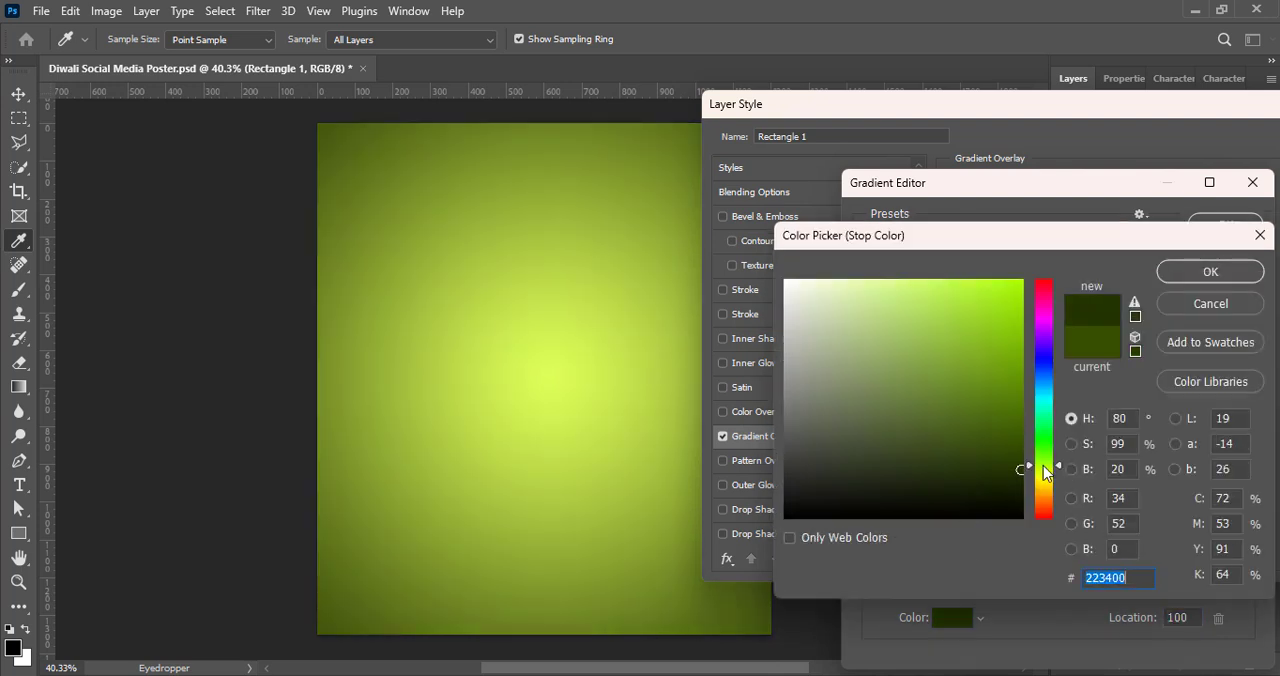
click(1190, 275)
click(1214, 221)
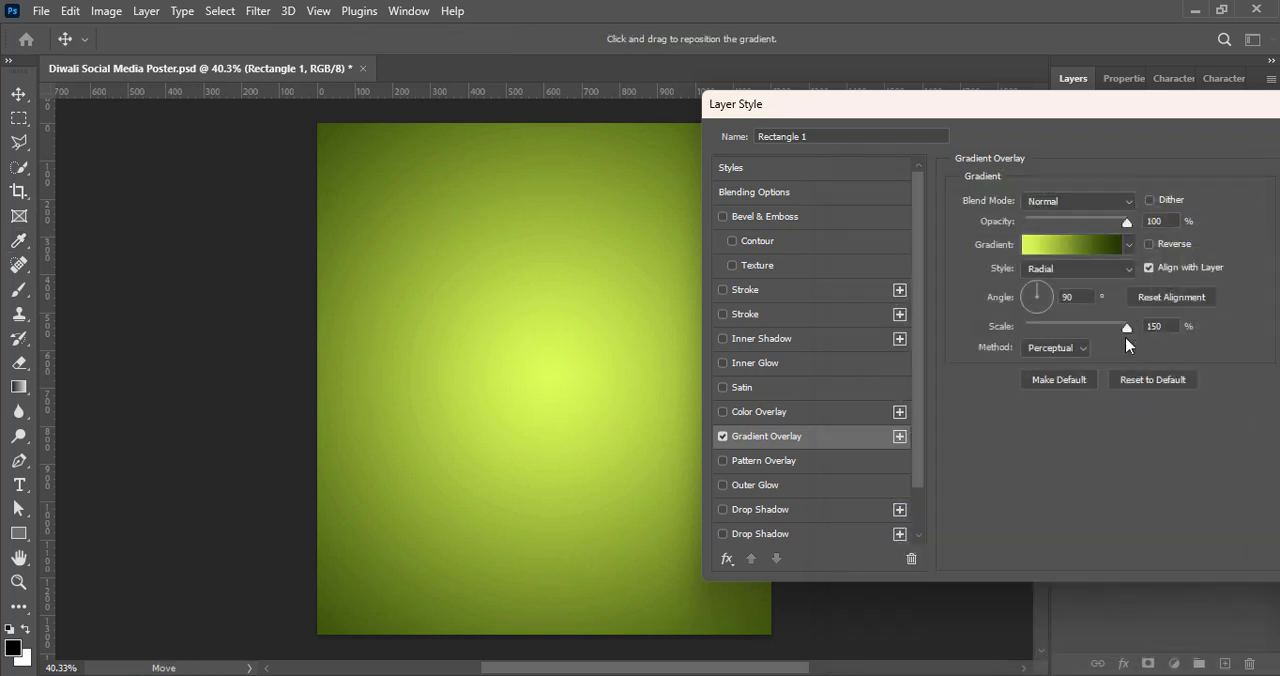
Step: Reduce the radial gradient overlay's scale, rotate its angle, and apply the layer style
drag(1132, 328, 1108, 328)
click(1066, 270)
click(1062, 298)
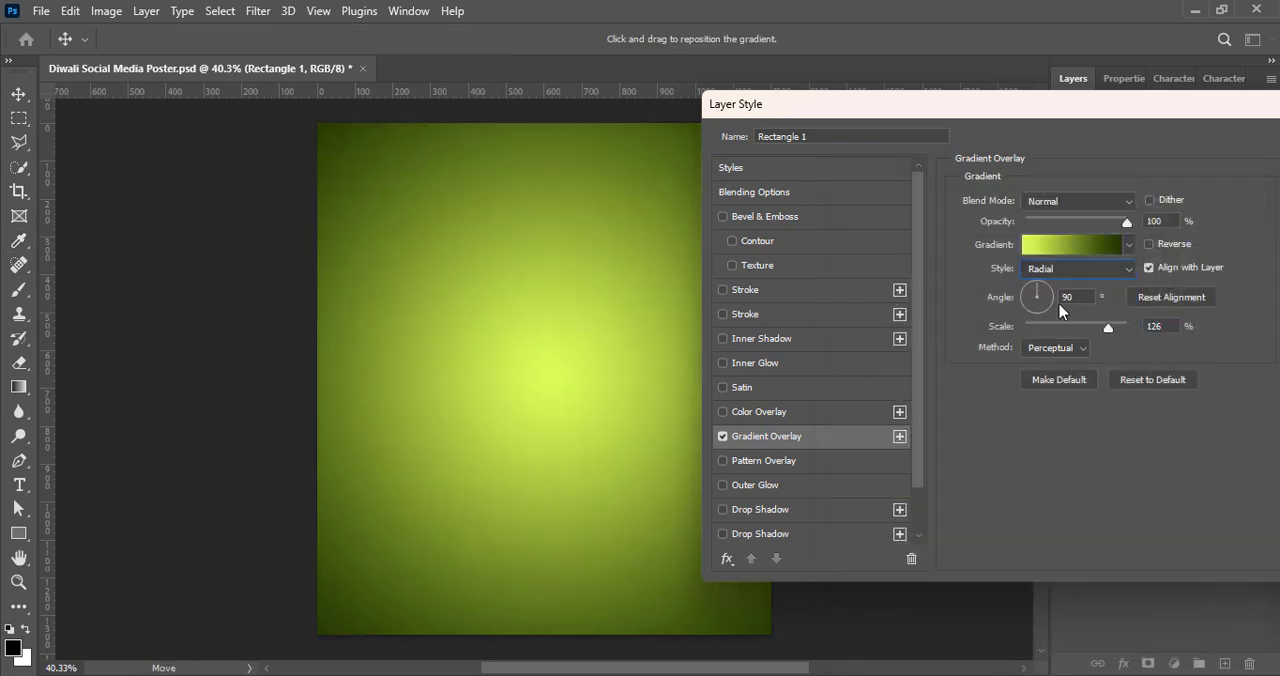
drag(1037, 289, 1024, 302)
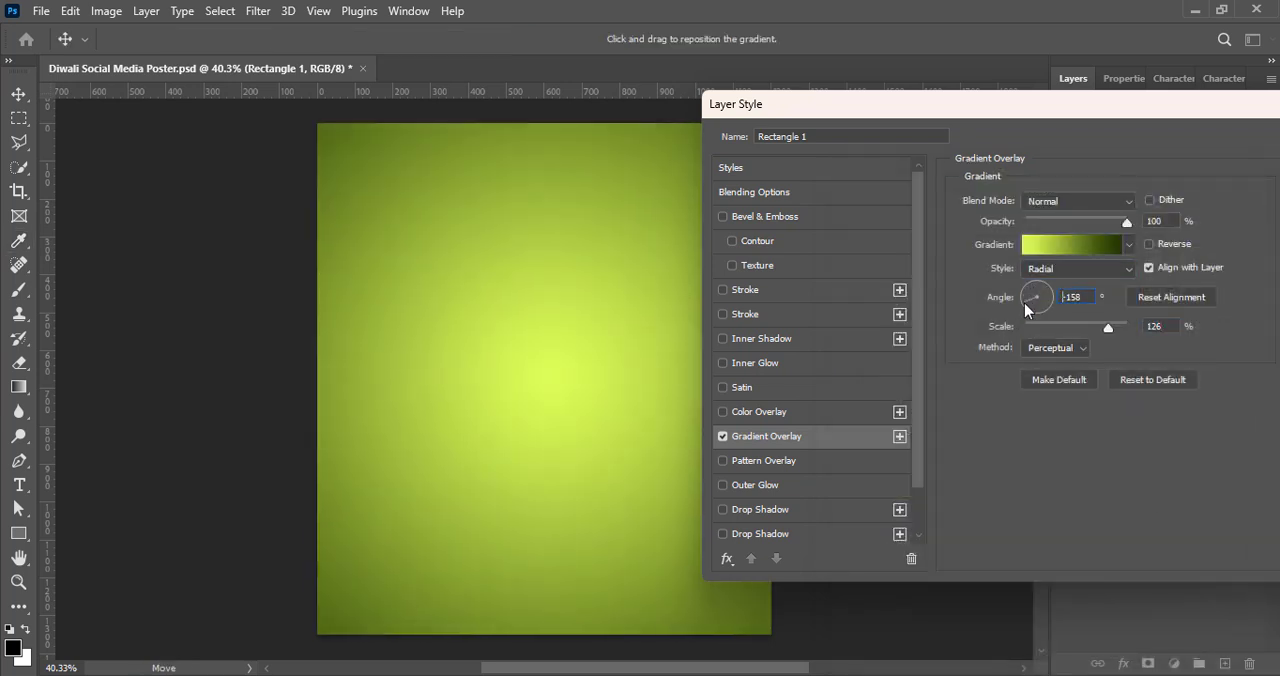
drag(1096, 332, 1093, 334)
drag(1030, 310, 1024, 305)
drag(1090, 104, 1023, 140)
key(Return)
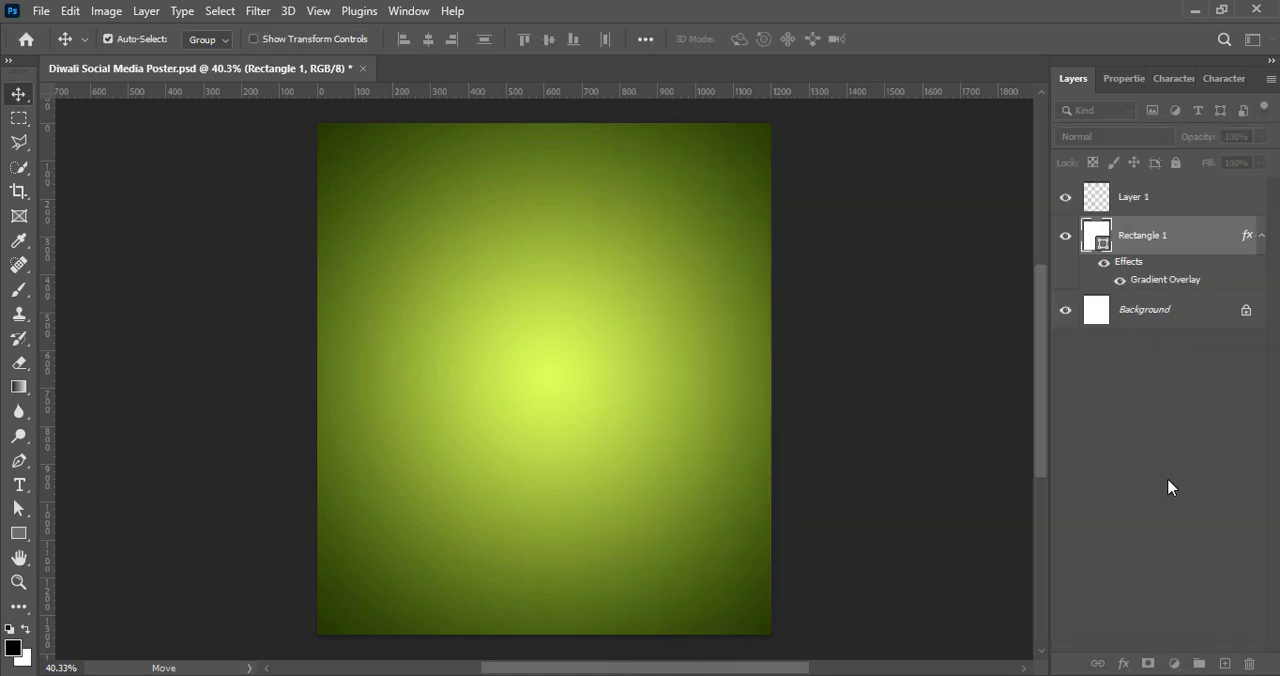
Step: Paste the beige damask pattern as a new layer and scale it to about 165% so it covers the whole canvas
key(ctrl+v)
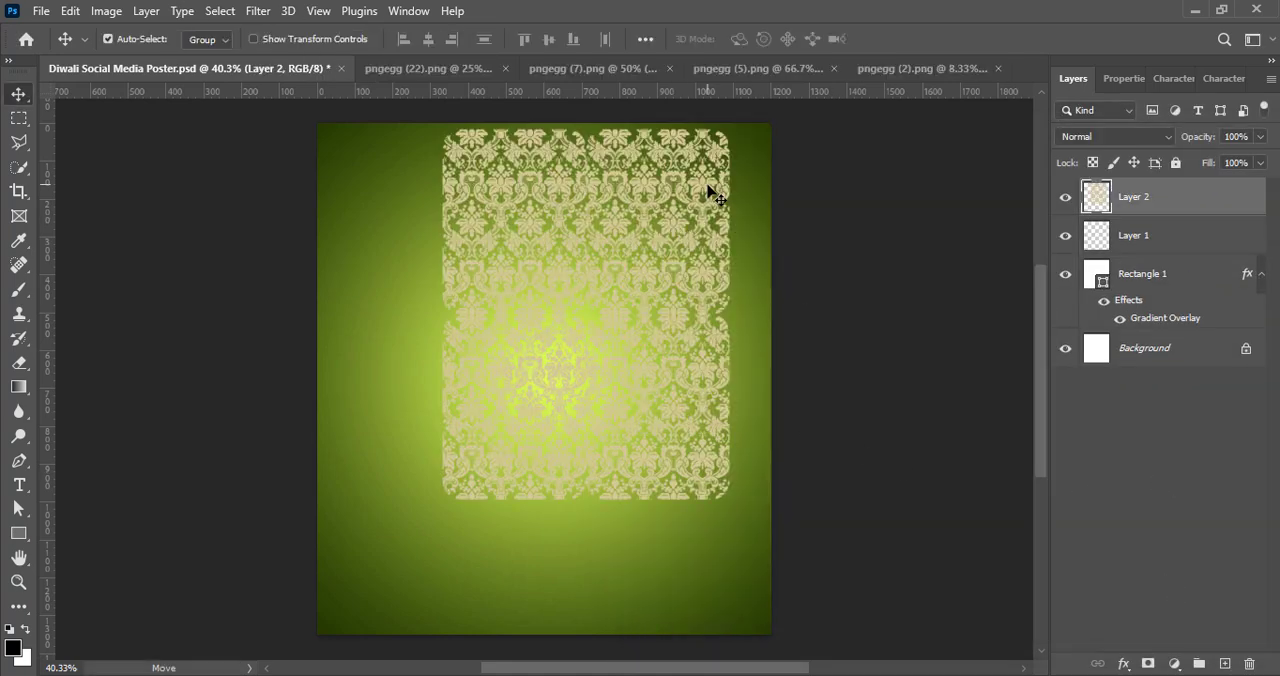
key(ctrl+t)
drag(618, 210, 575, 245)
drag(546, 535, 551, 623)
drag(546, 163, 547, 125)
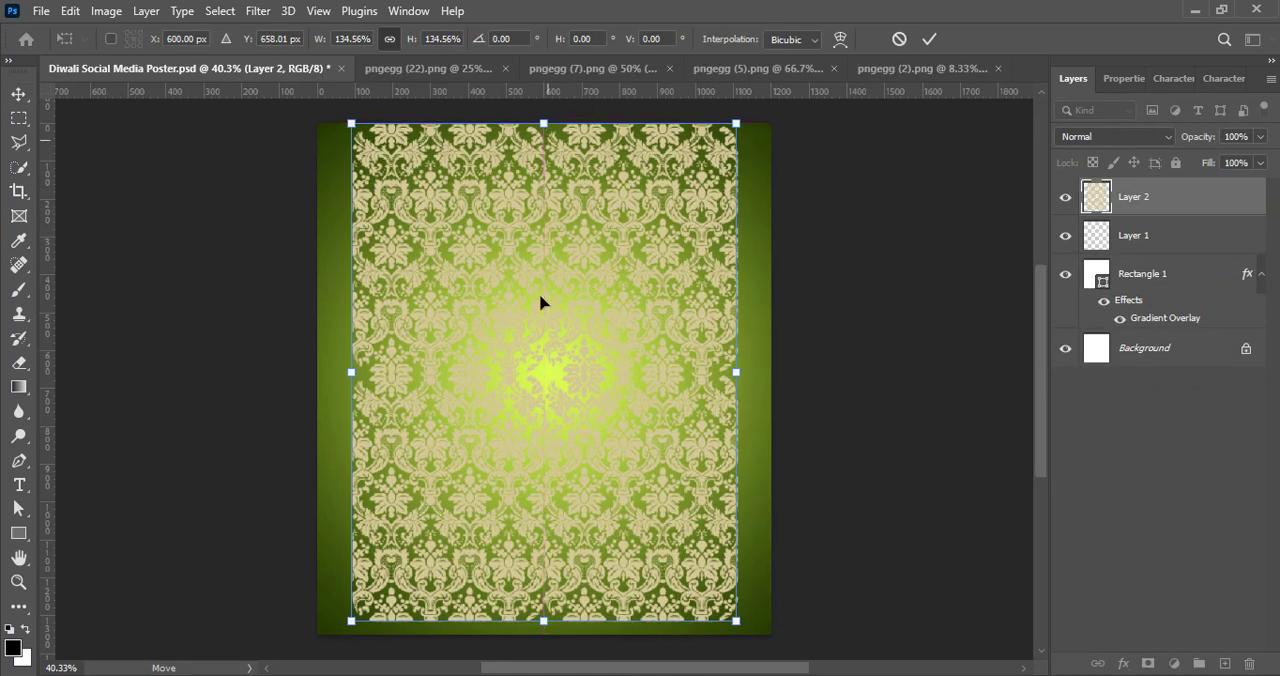
drag(543, 621, 543, 651)
drag(749, 388, 771, 375)
drag(337, 389, 309, 397)
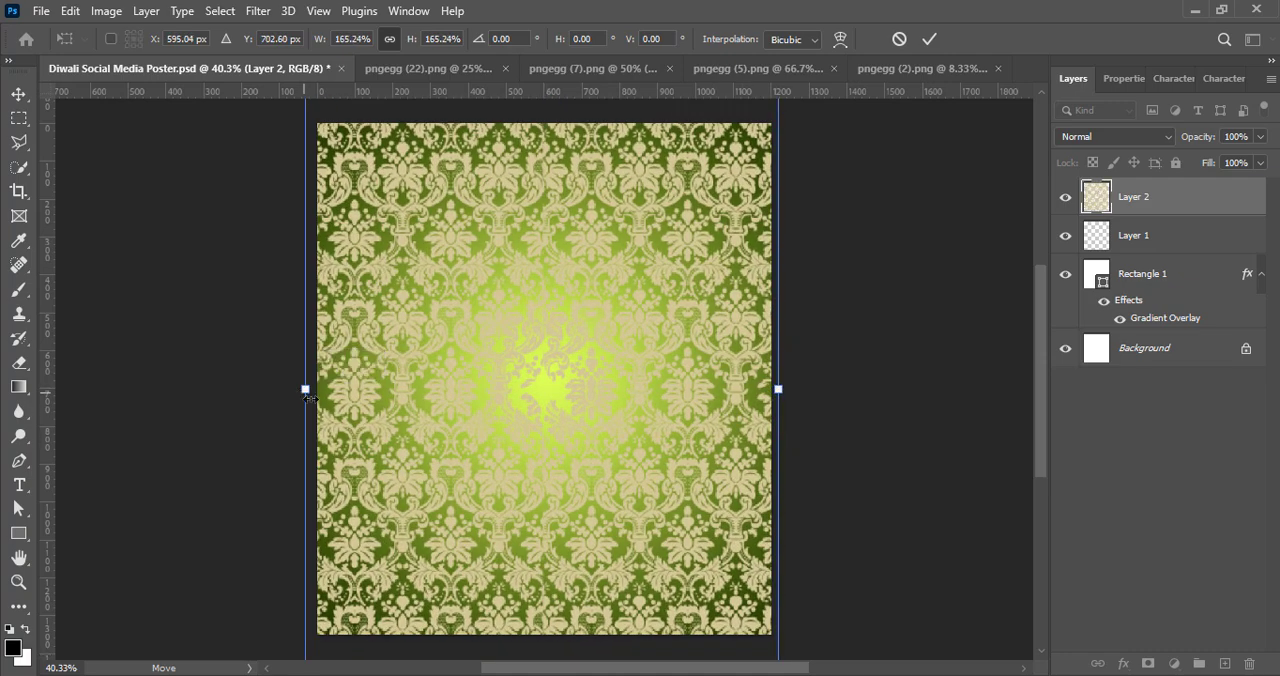
click(929, 39)
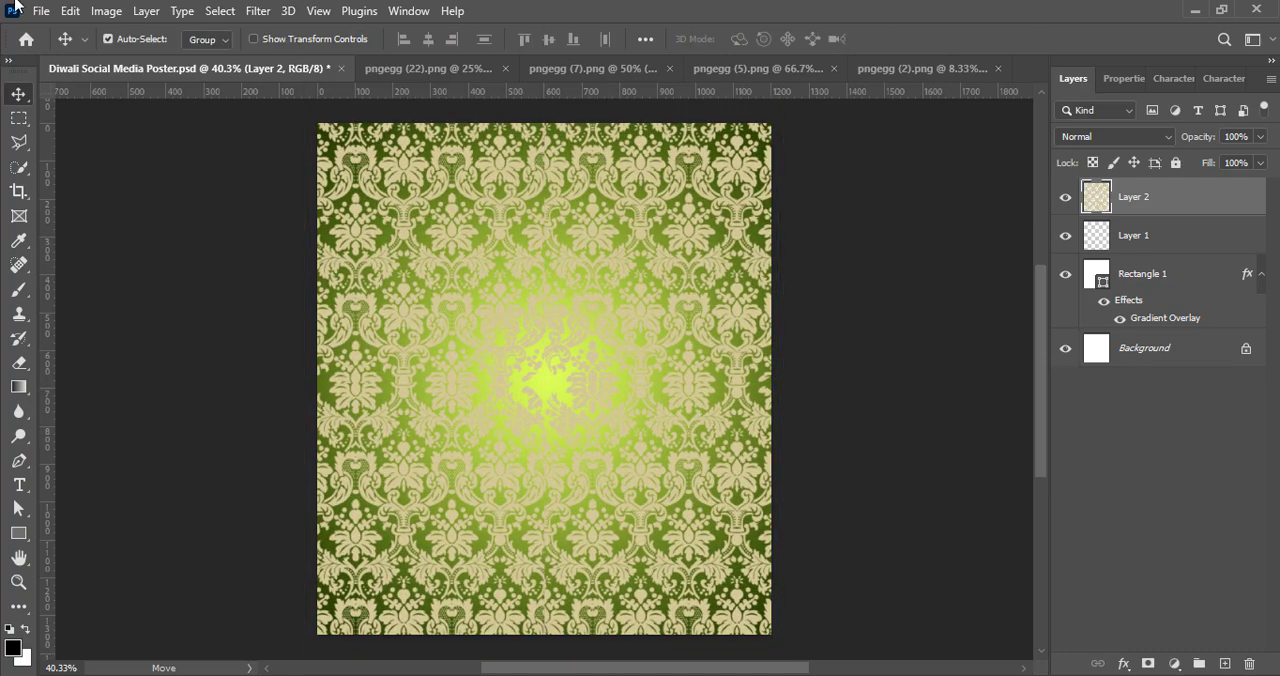
Step: Apply a Vibrance adjustment of +100 to the damask pattern layer
click(106, 10)
mouse_move(323, 77)
click(330, 166)
drag(813, 75, 920, 375)
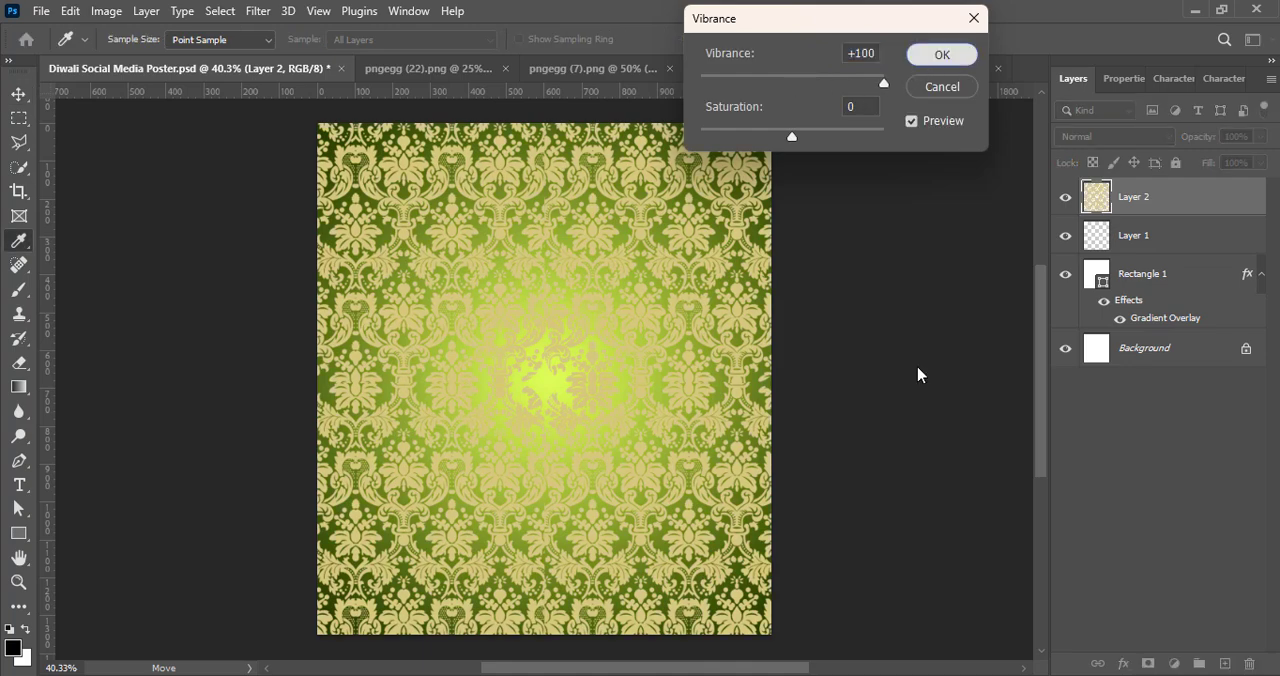
key(Return)
Step: Brighten the damask pattern layer with a Levels preset
click(106, 10)
mouse_move(95, 57)
click(315, 77)
click(878, 124)
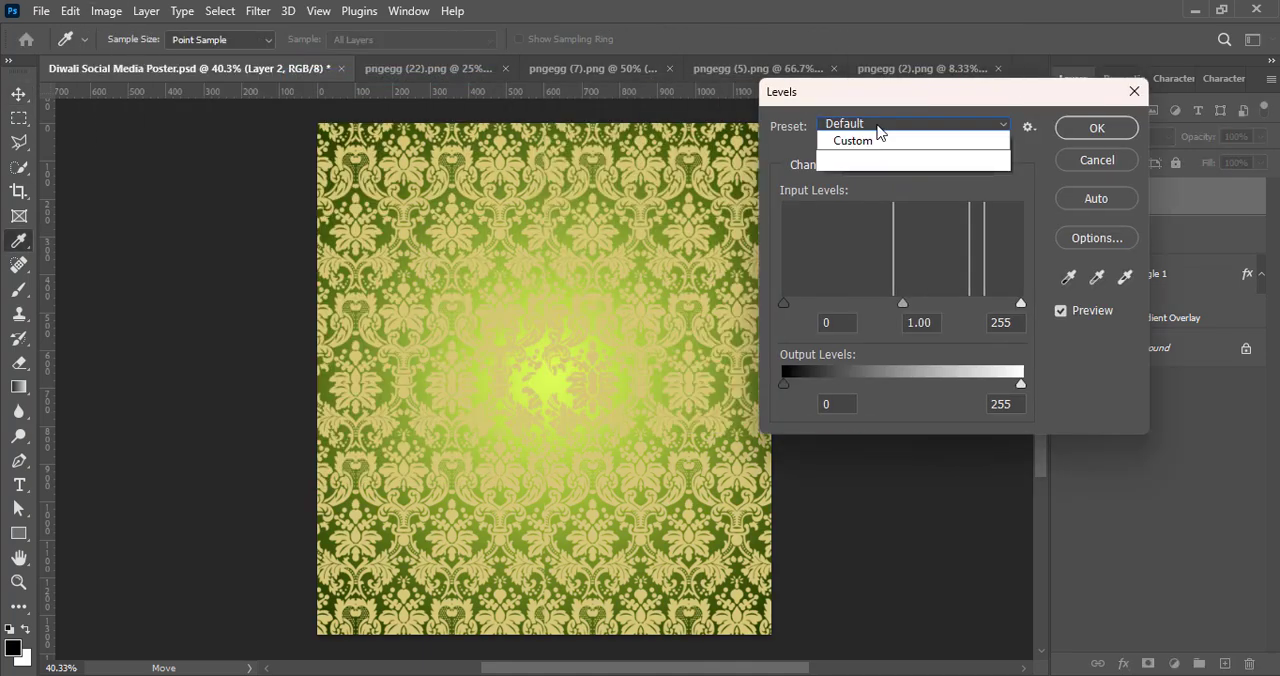
click(860, 280)
click(900, 124)
click(985, 209)
click(1096, 128)
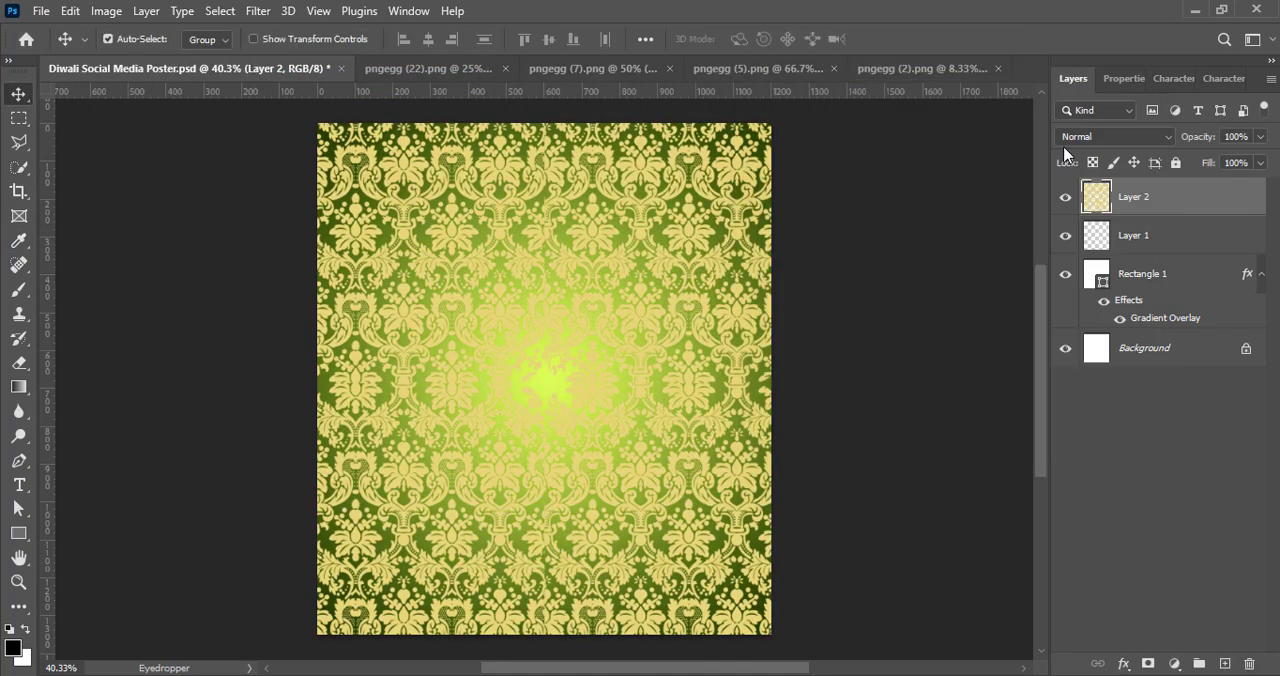
Step: Set the damask pattern layer's blend mode to Divide and its opacity to about 65%
click(1086, 133)
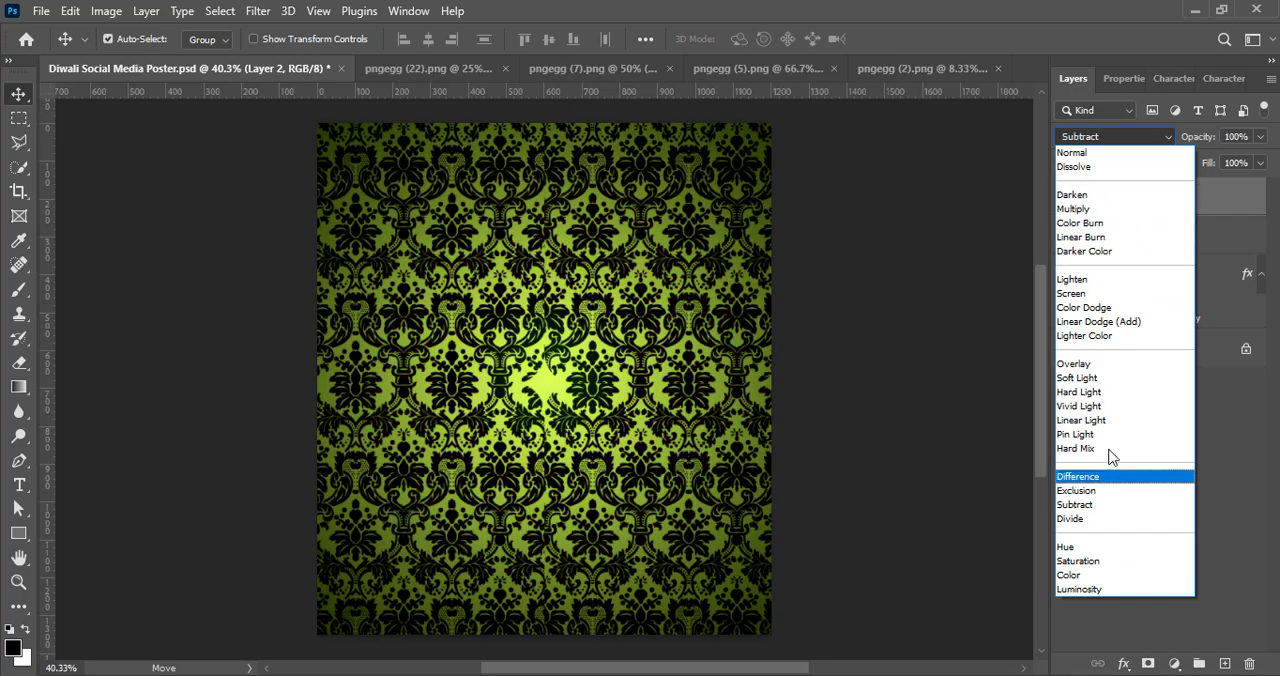
click(1090, 521)
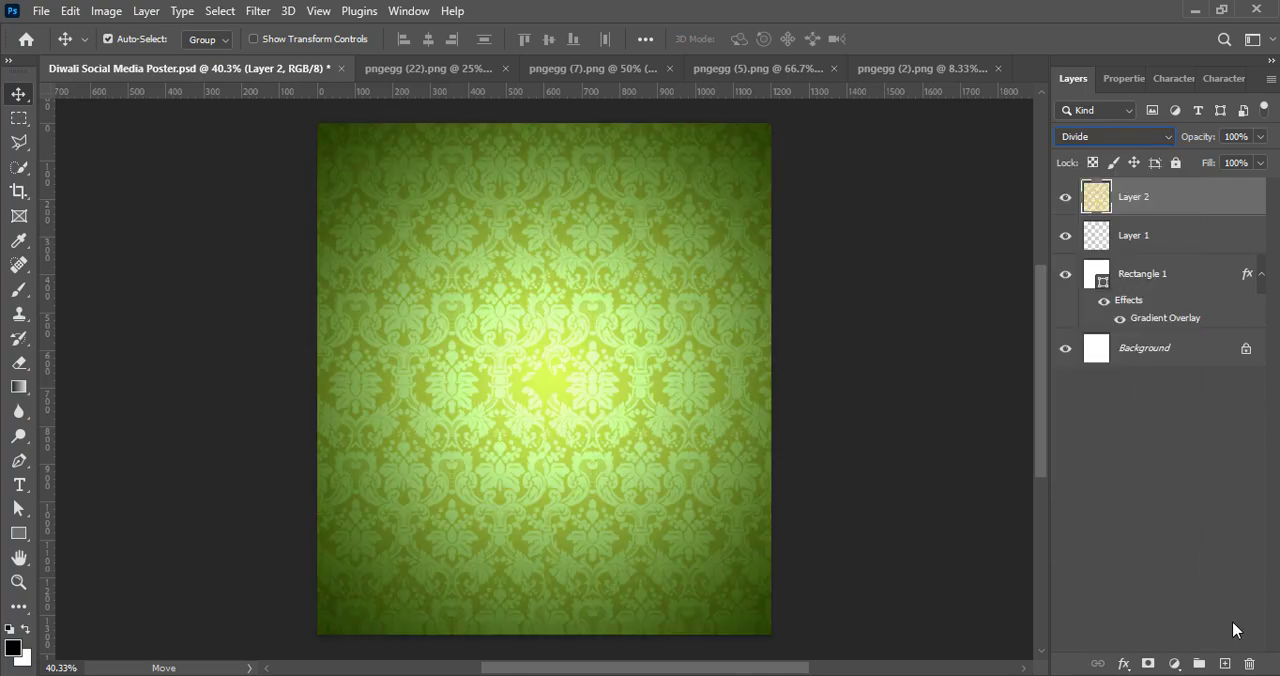
drag(1261, 143, 1246, 161)
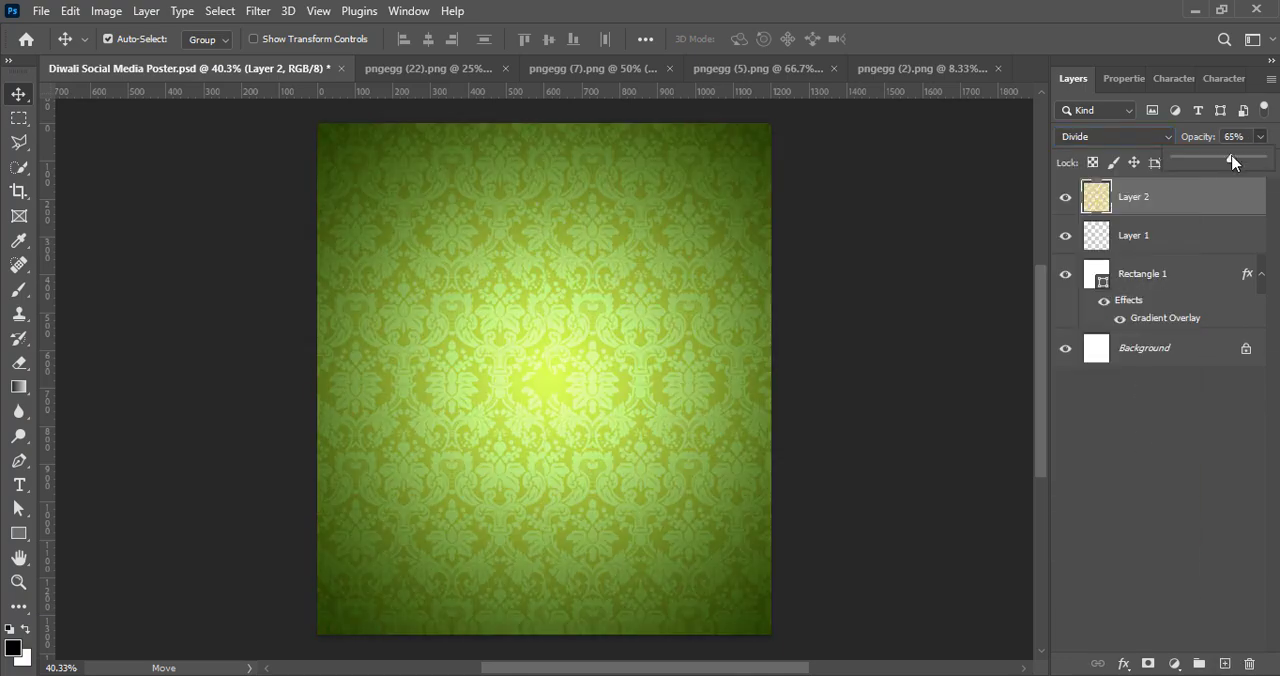
Step: Add a new empty layer above the damask pattern and delete the empty Layer 1
click(1224, 664)
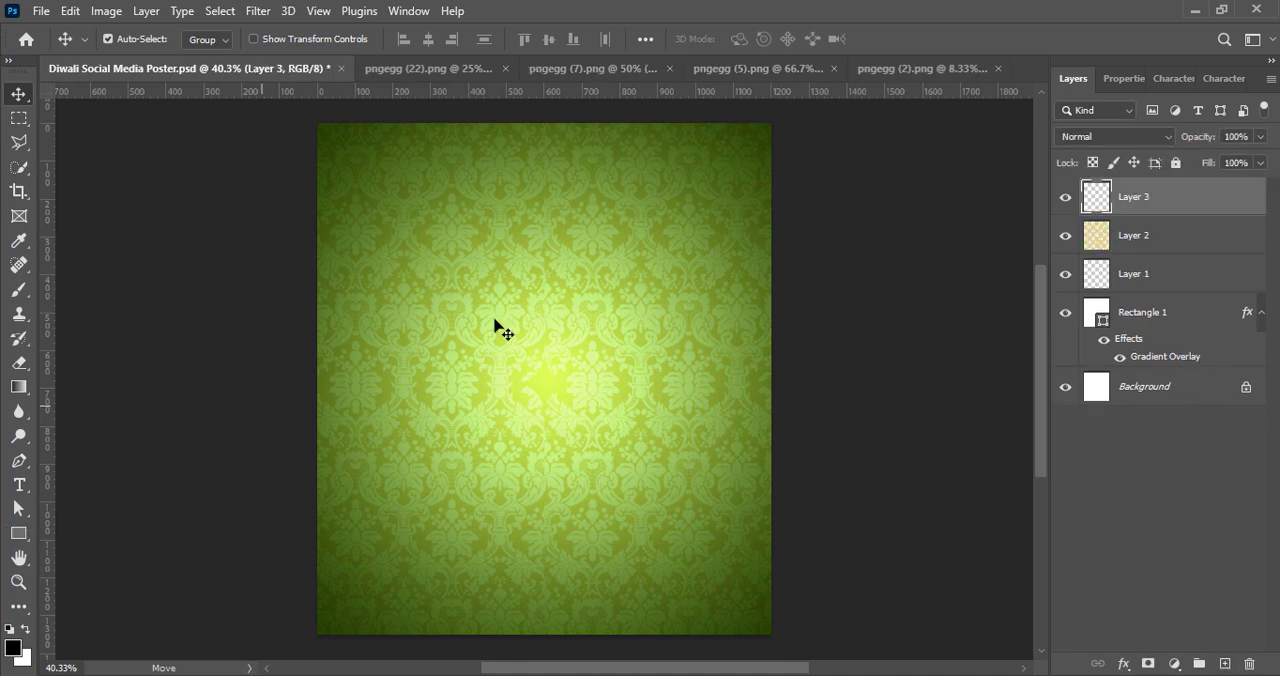
click(1162, 282)
key(Delete)
Step: With Layer 3 active, draw a tall rounded rectangle about 730 × 1382 px over the middle of the canvas
click(1170, 200)
click(19, 533)
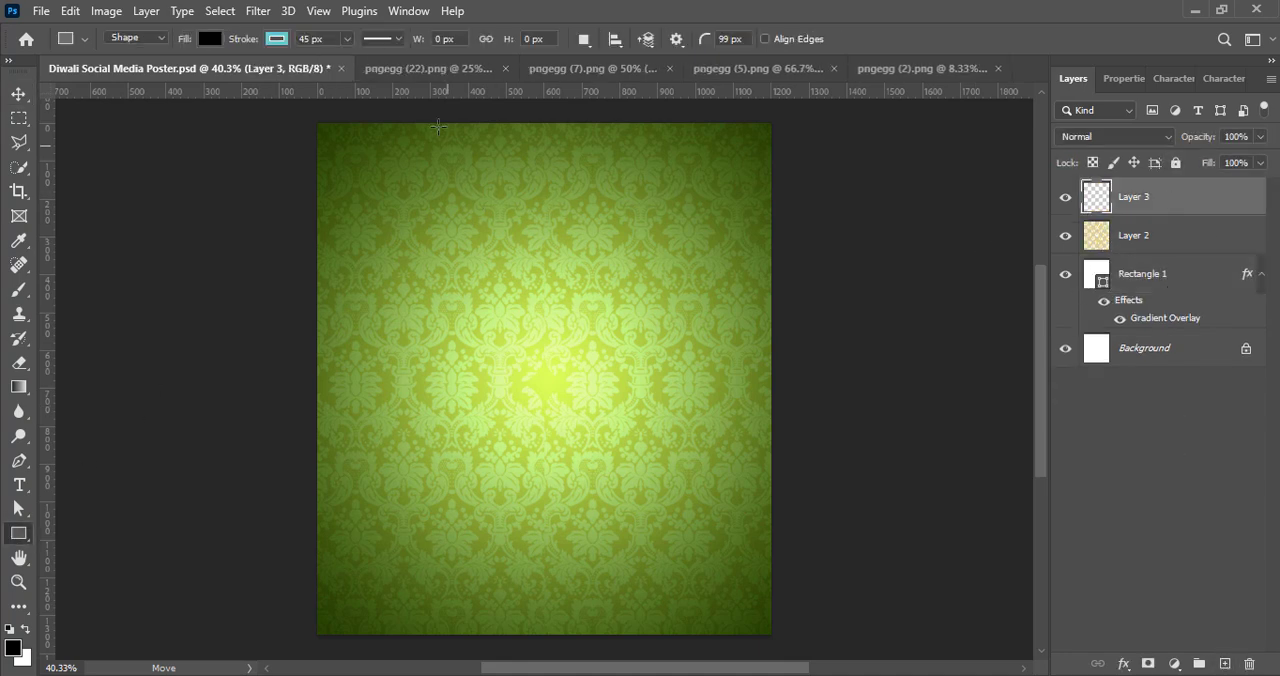
mouse_move(408, 118)
mouse_down()
mouse_move(537, 567)
mouse_move(685, 641)
mouse_up()
Step: Remove the black rectangle's stroke and reduce its corner radius to about 7 px
click(1120, 301)
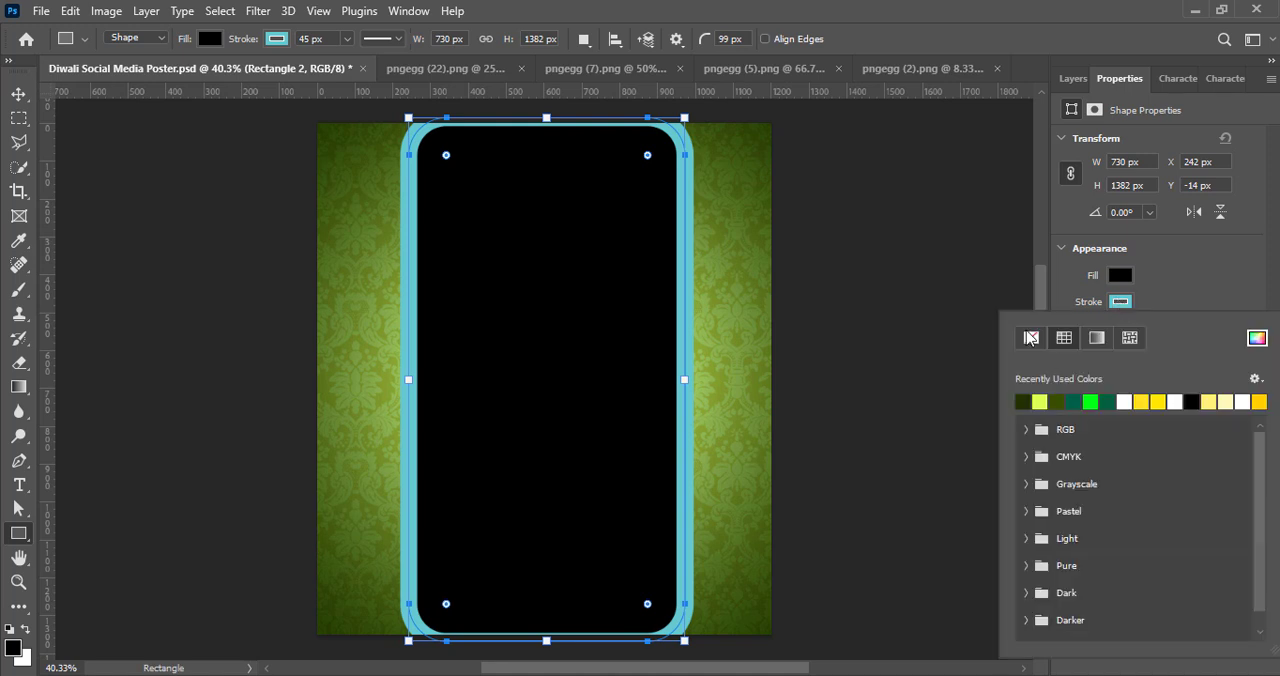
click(1031, 338)
click(652, 160)
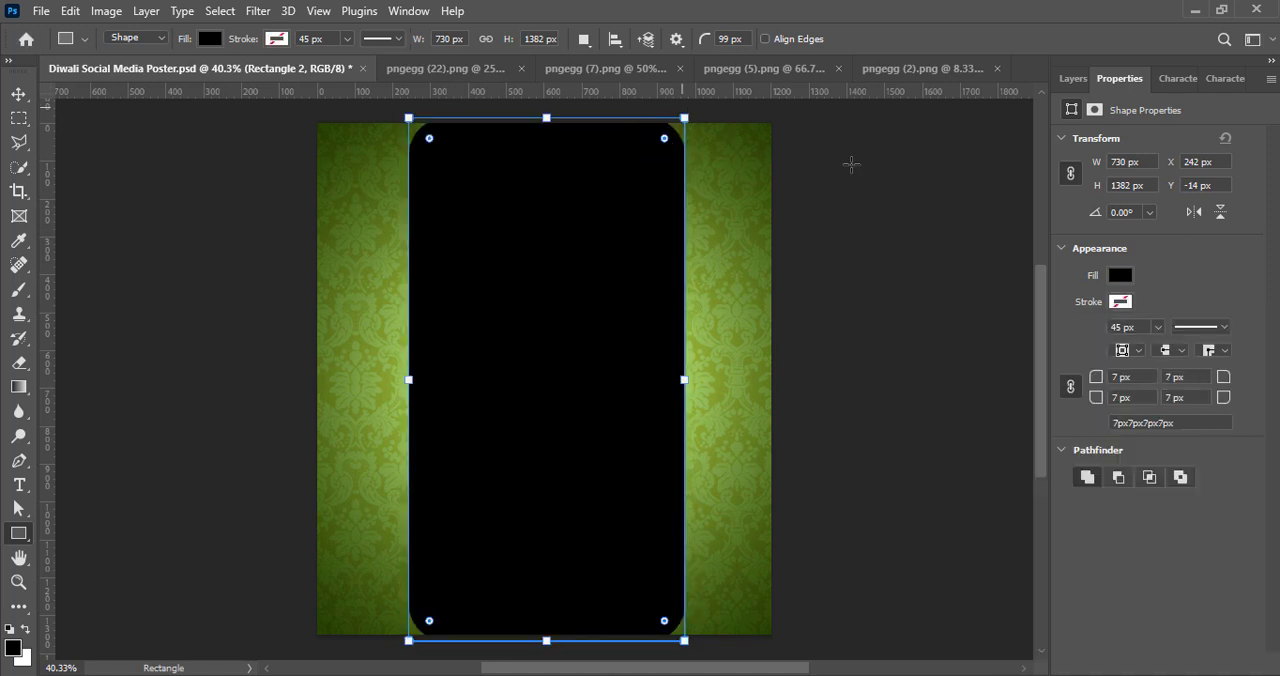
Step: Enlarge the black rectangle to about 117% width and 104% height and centre it horizontally on the canvas
click(18, 94)
drag(578, 366, 572, 375)
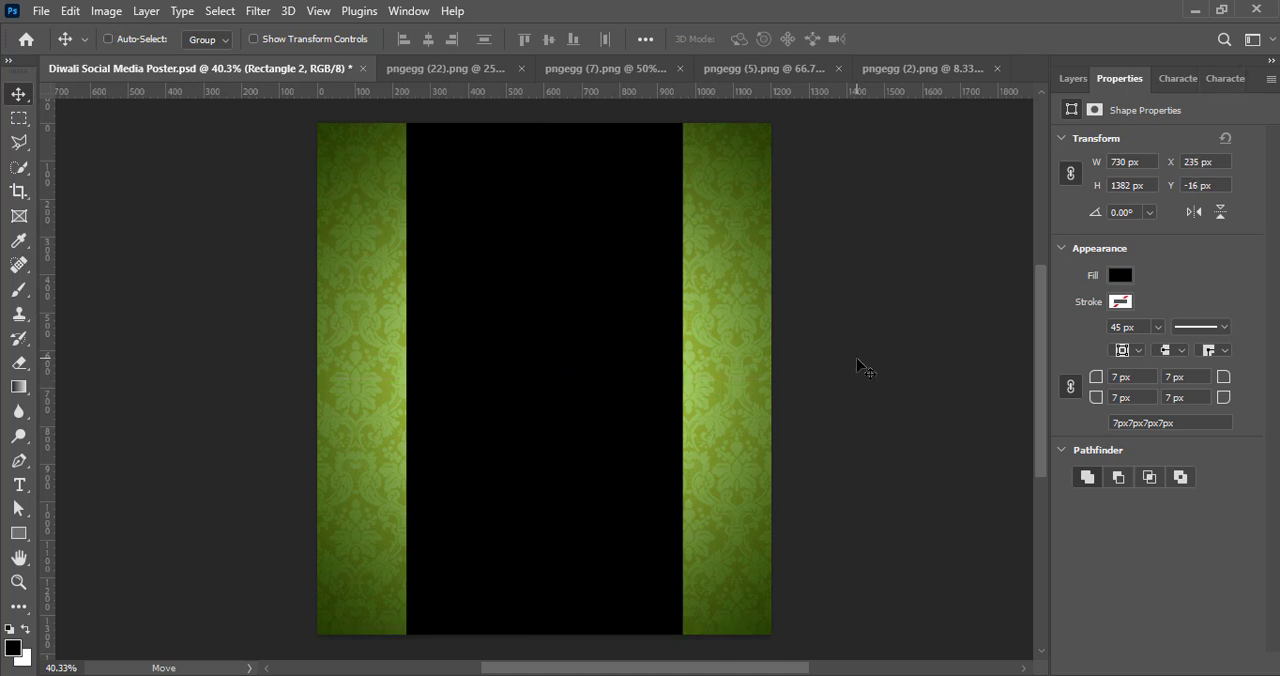
key(ctrl+t)
drag(681, 378, 716, 378)
drag(406, 379, 393, 379)
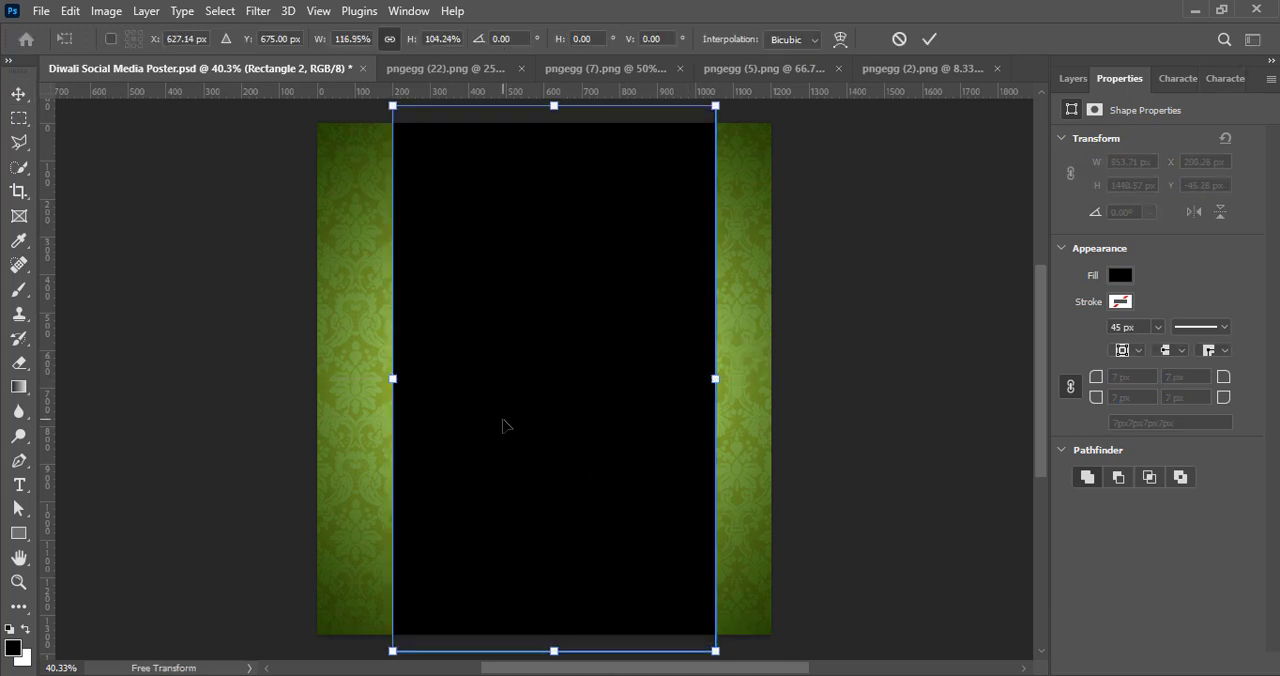
drag(505, 425, 494, 425)
click(930, 39)
Step: Add a Gradient Overlay to Rectangle 2 with Reflected style, a 90° angle and a scale of about 118%
click(1075, 79)
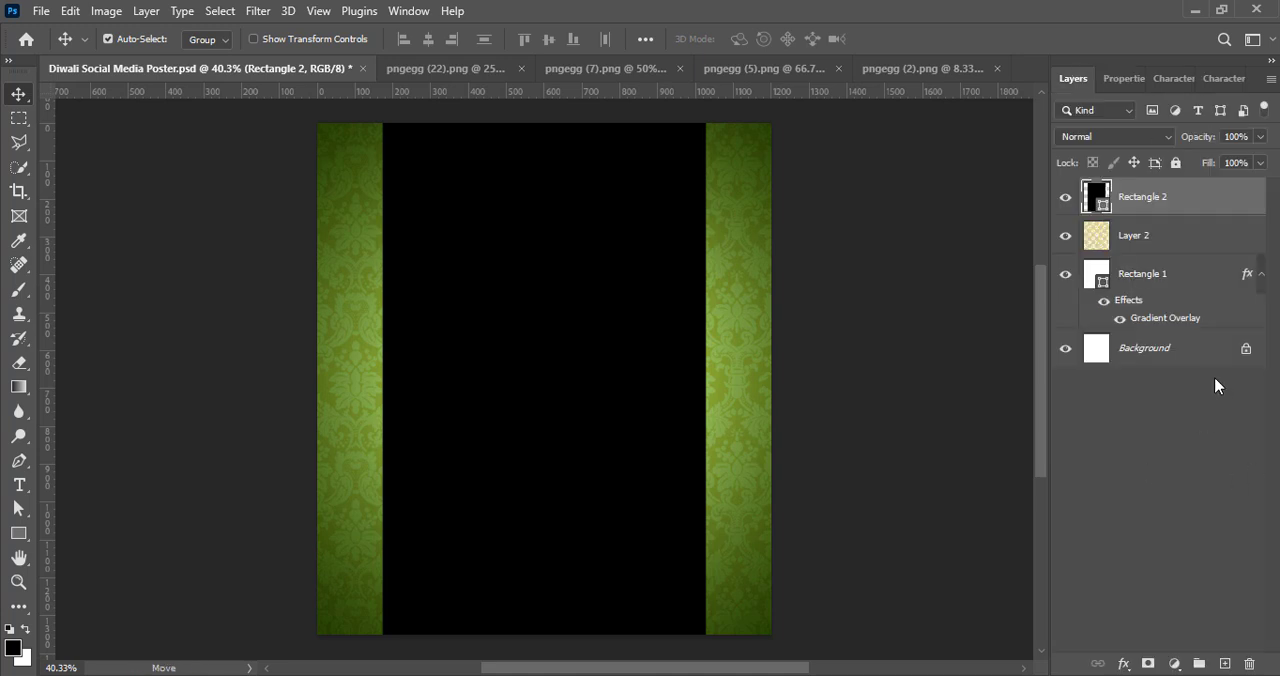
right_click(1096, 201)
click(1090, 209)
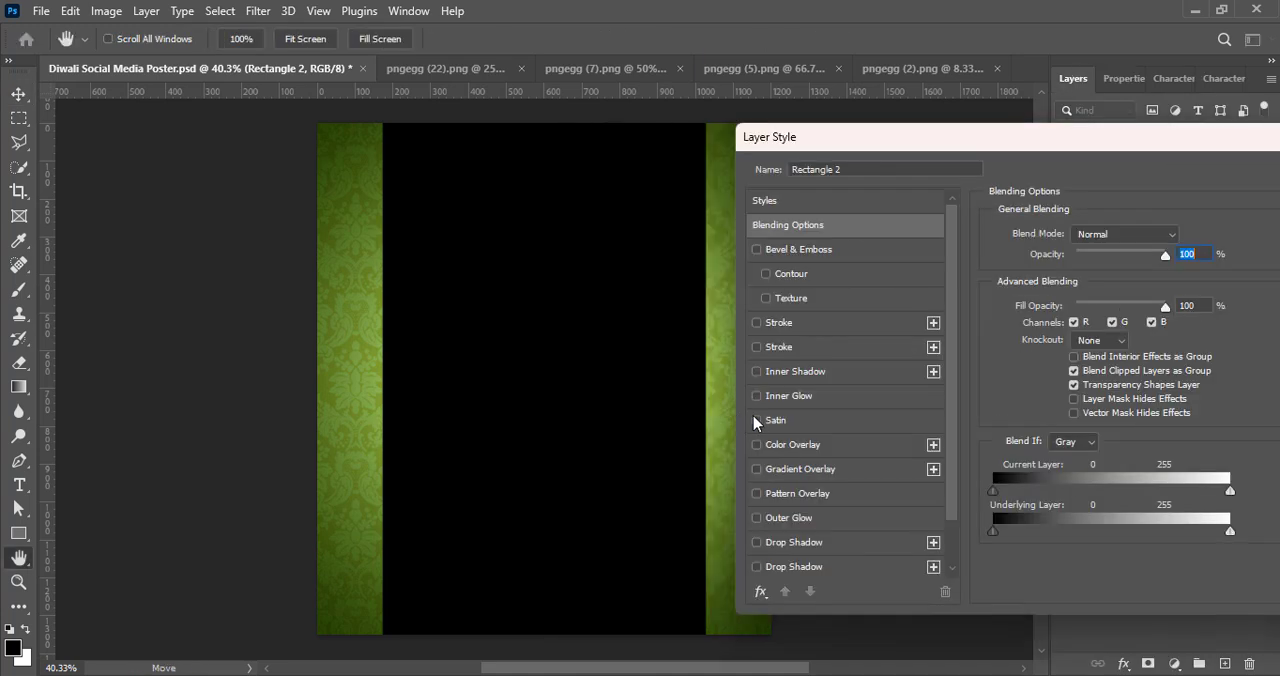
click(757, 469)
click(818, 470)
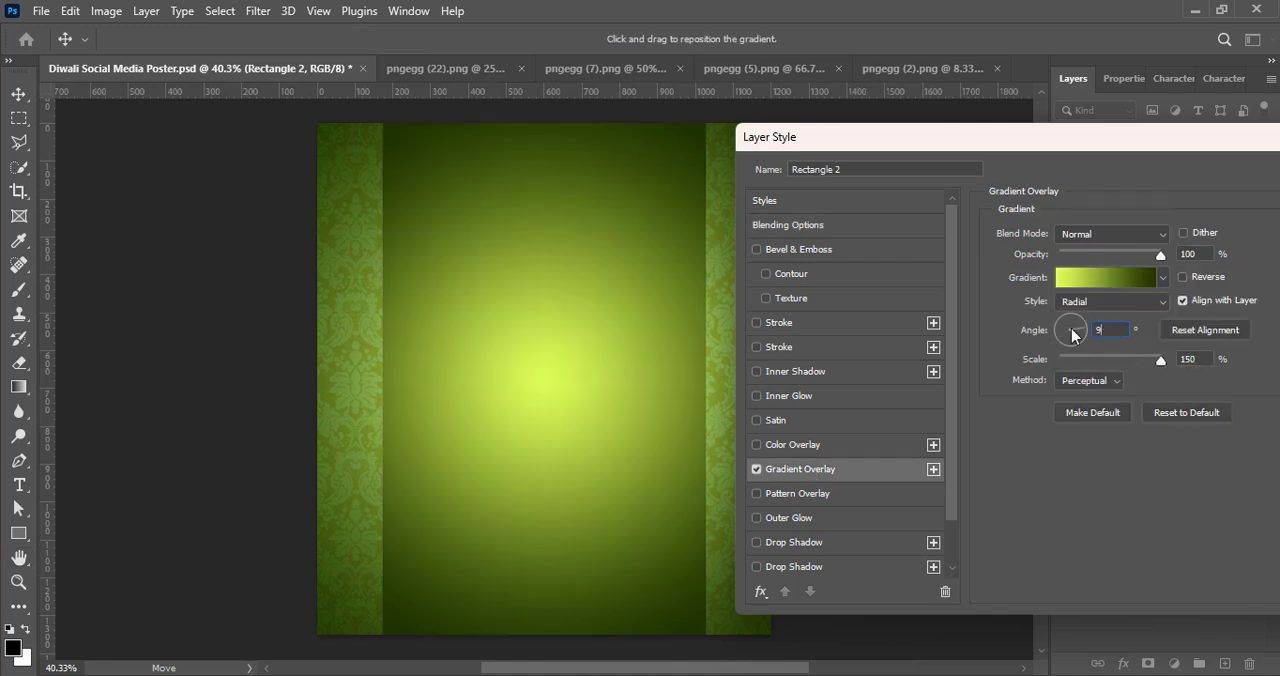
click(1110, 301)
click(1117, 364)
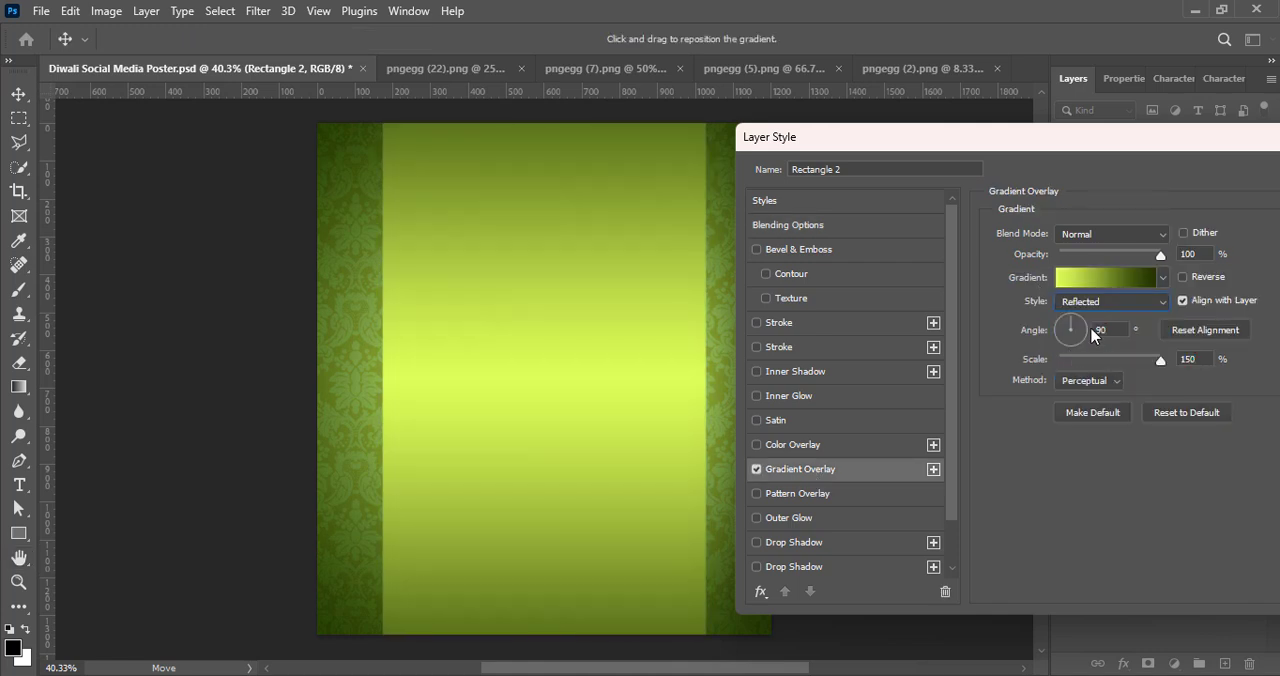
drag(1160, 366, 1138, 362)
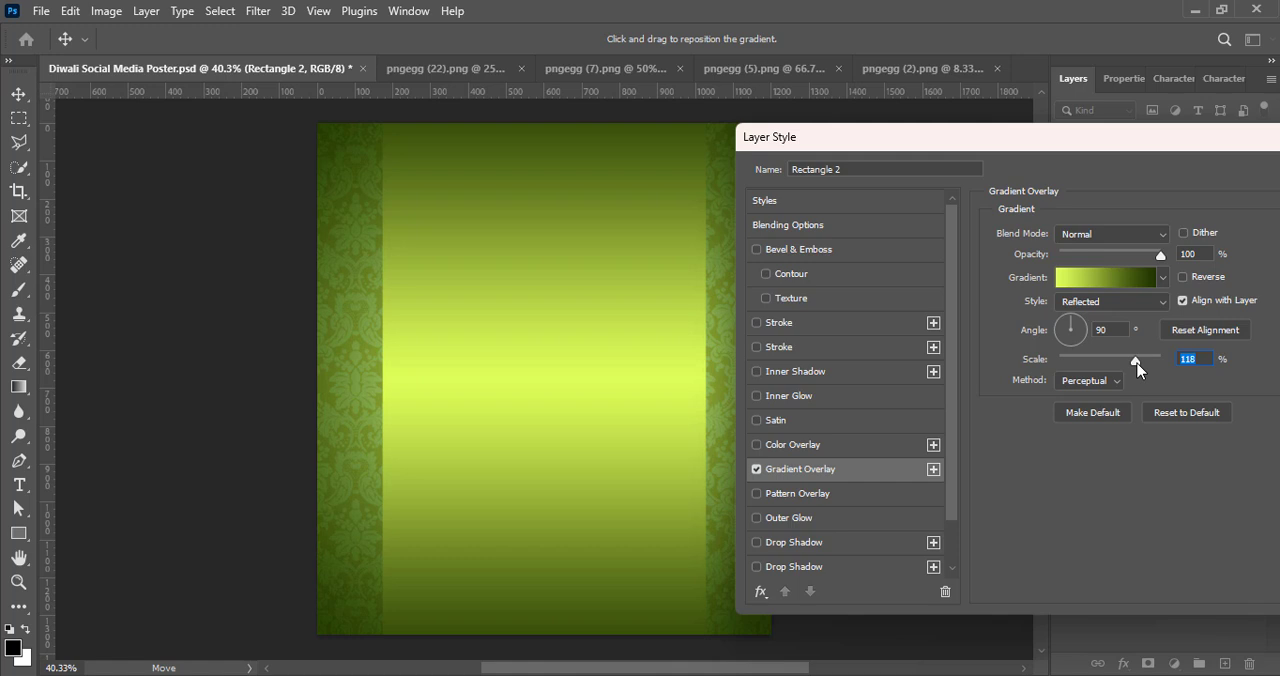
Step: Recolour the start stop of Rectangle 2's overlay gradient to bright green 2aff2f
click(1104, 280)
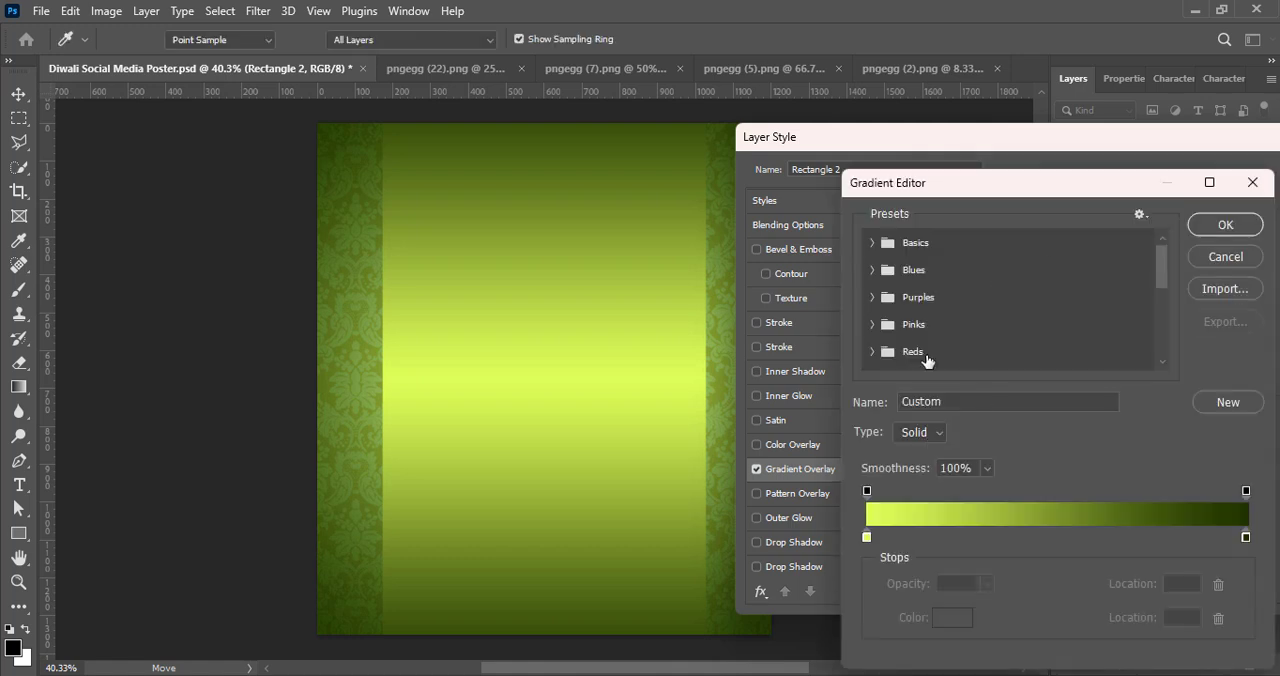
double_click(867, 538)
click(1041, 459)
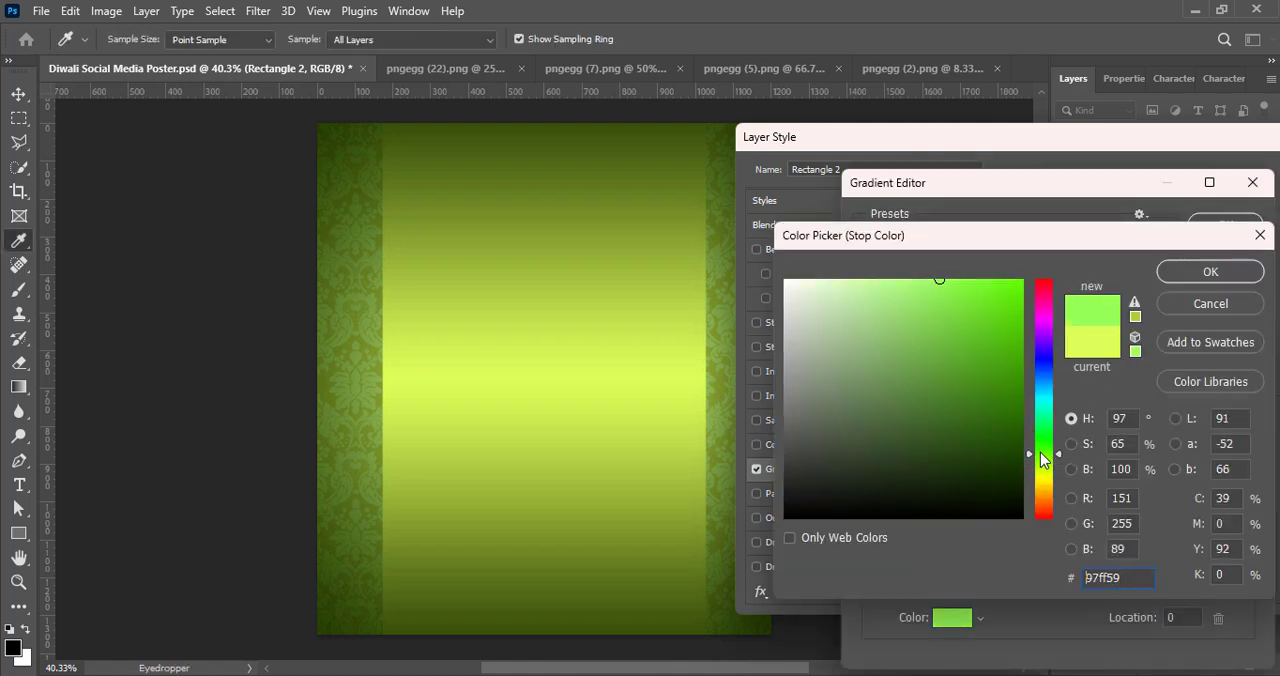
click(1014, 273)
drag(1042, 445, 1047, 430)
click(1185, 281)
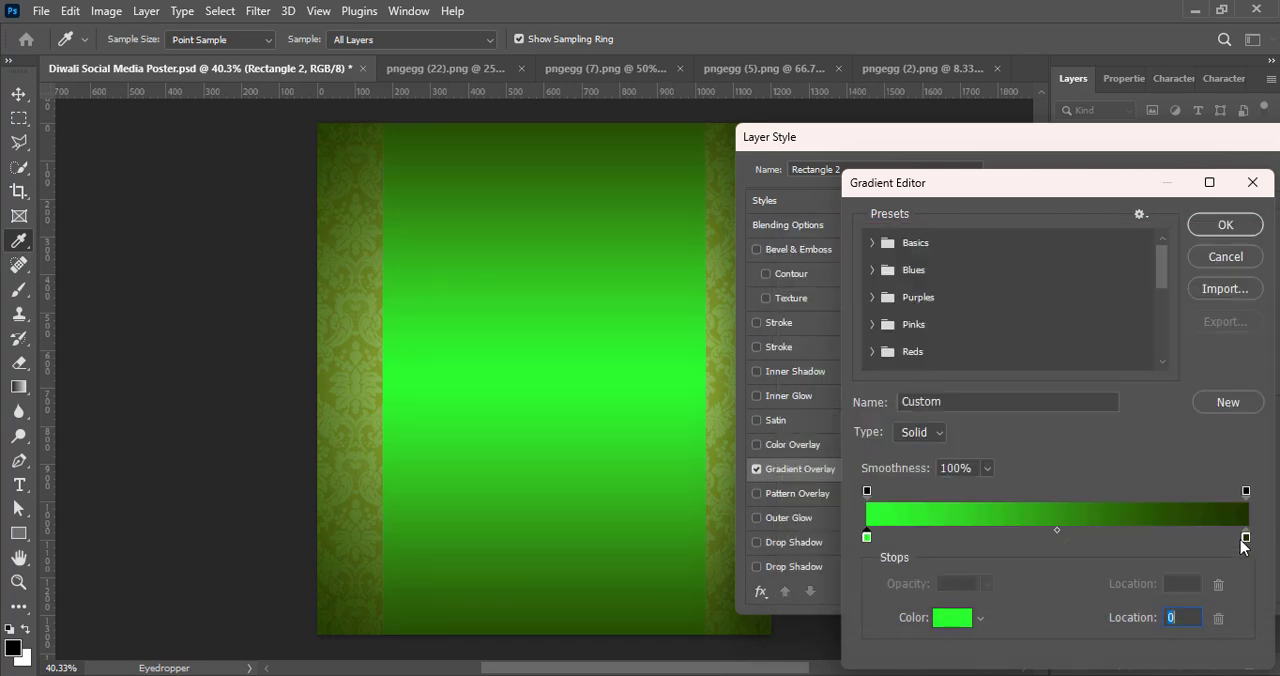
Step: Change the gradient's dark end stop to deep green 003422, keeping only the two colour stops
double_click(1241, 538)
key(Return)
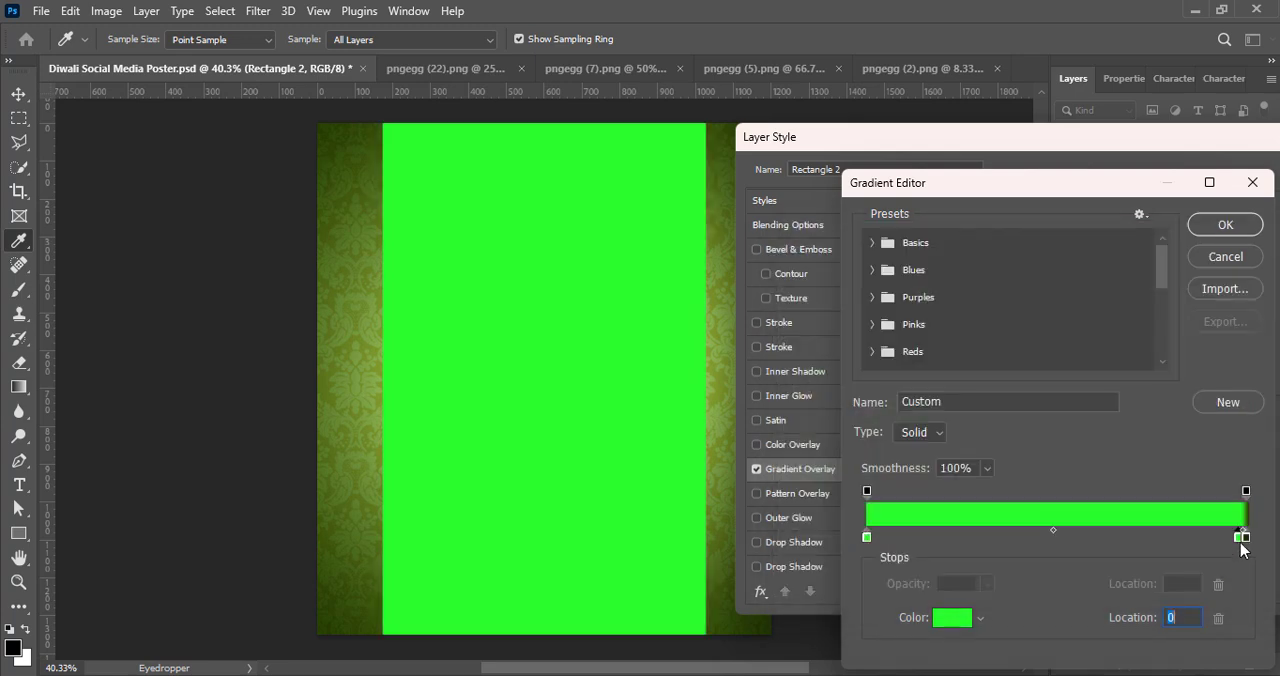
drag(1238, 538, 1246, 539)
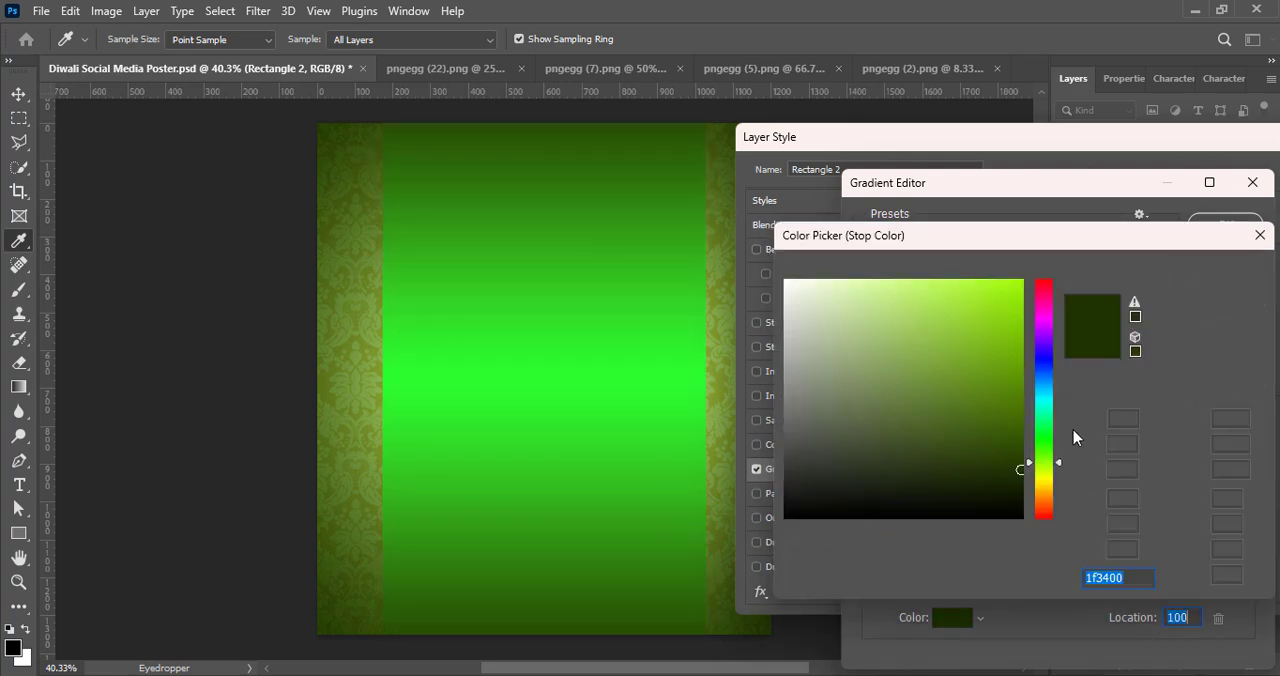
click(1047, 425)
click(1047, 417)
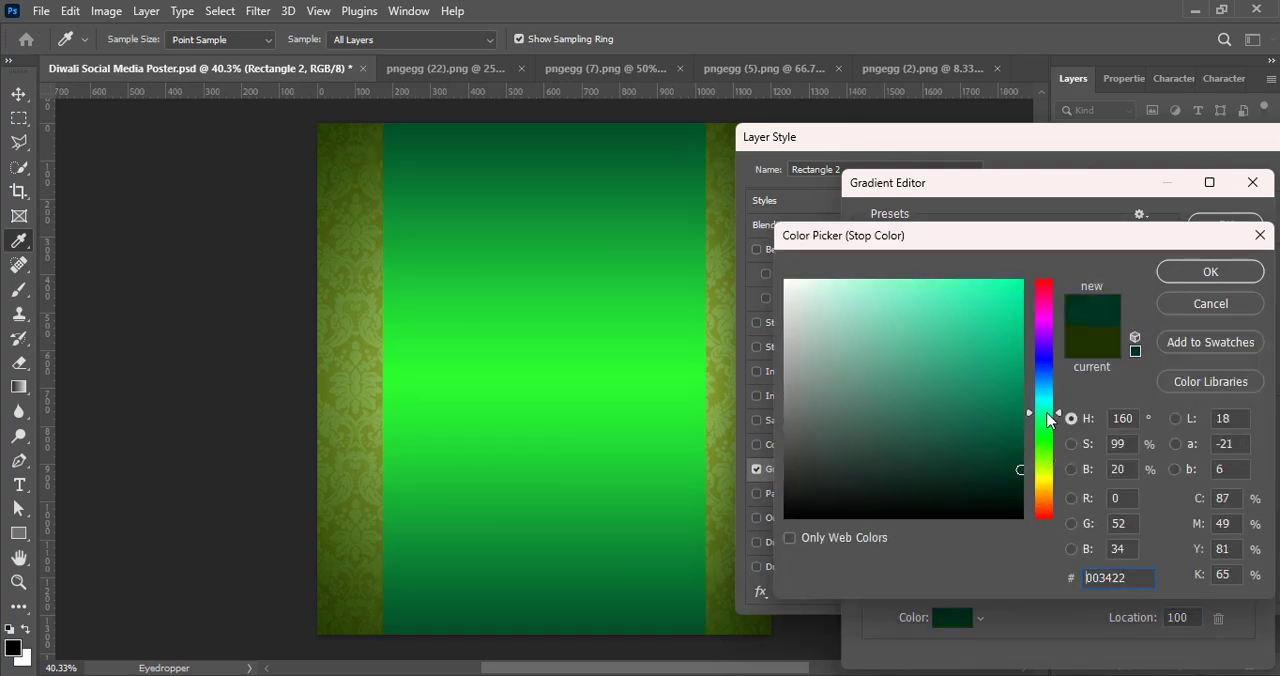
click(1210, 272)
Step: Recolour the gradient's start stop to blue 01a7d1, shift the midpoint towards it, and accept the gradient
double_click(867, 540)
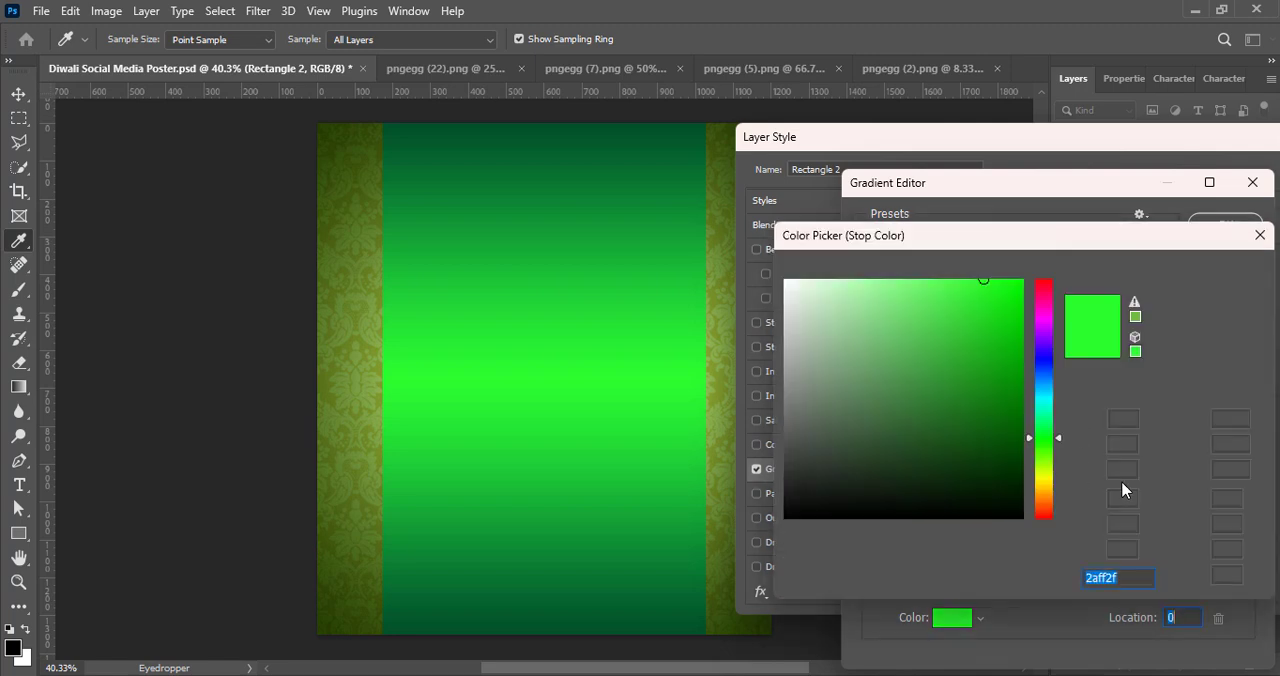
click(1043, 432)
mouse_move(982, 277)
mouse_down()
mouse_move(1020, 308)
mouse_move(987, 272)
mouse_up()
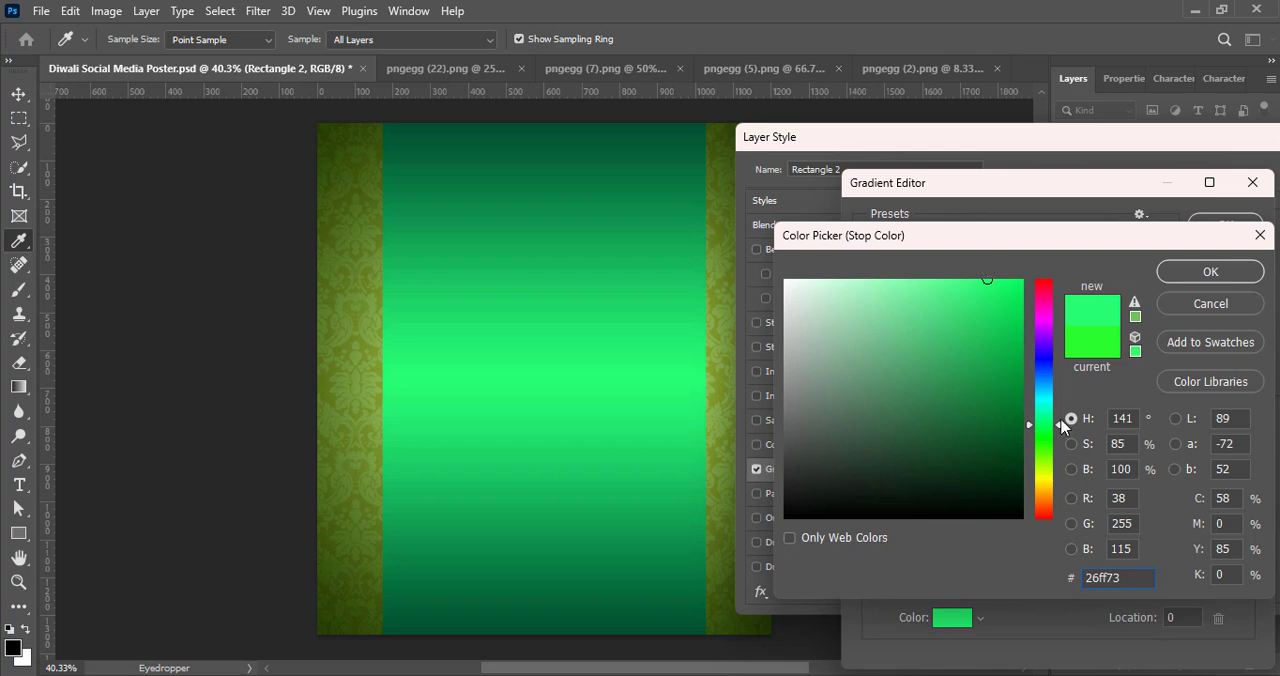
drag(1062, 426, 1044, 398)
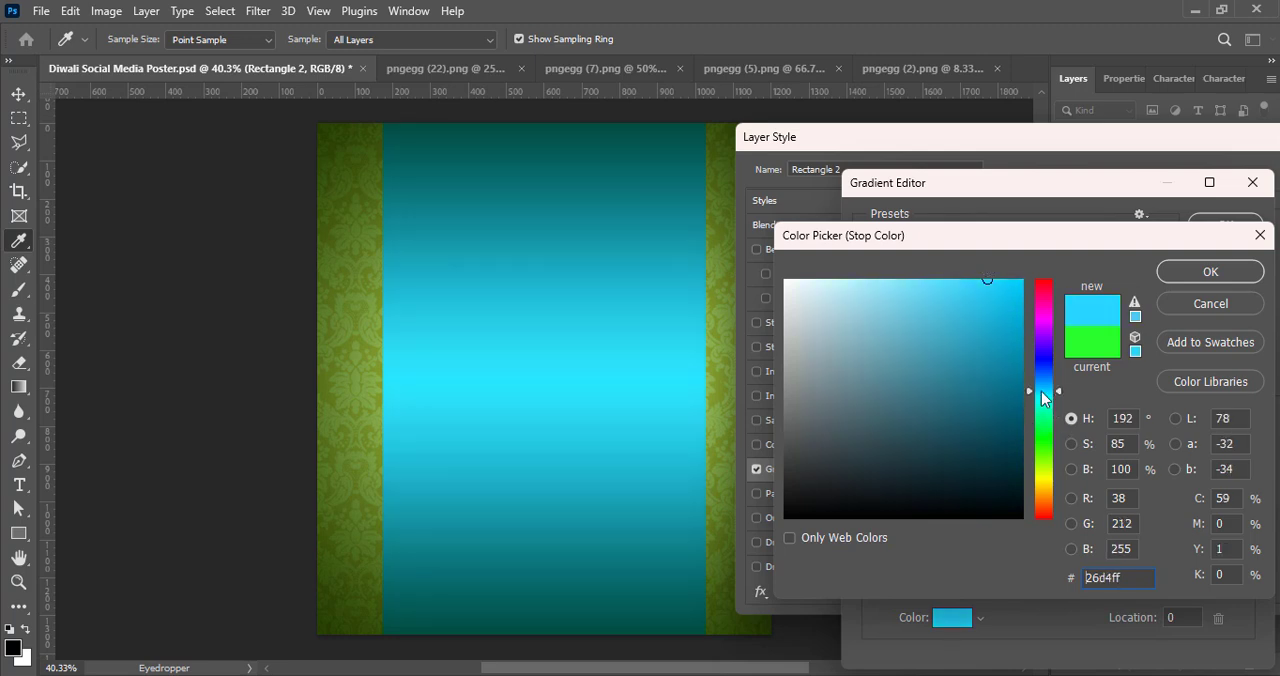
drag(1020, 309, 1022, 324)
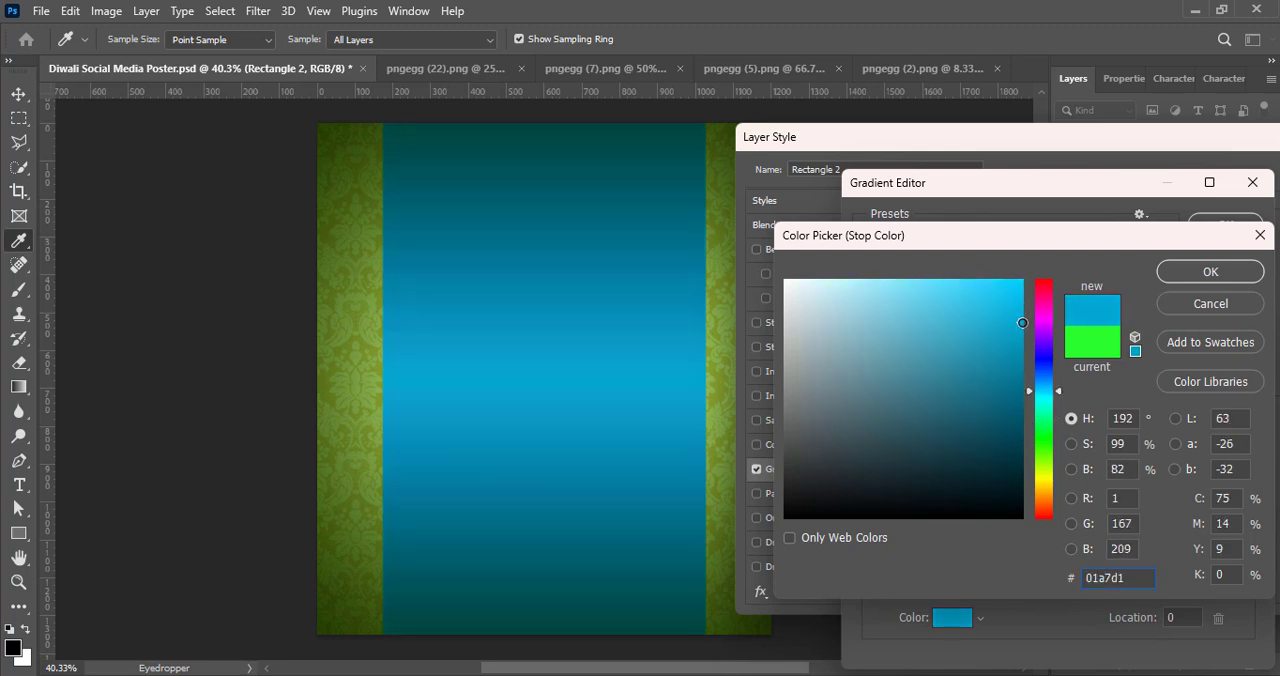
click(1200, 272)
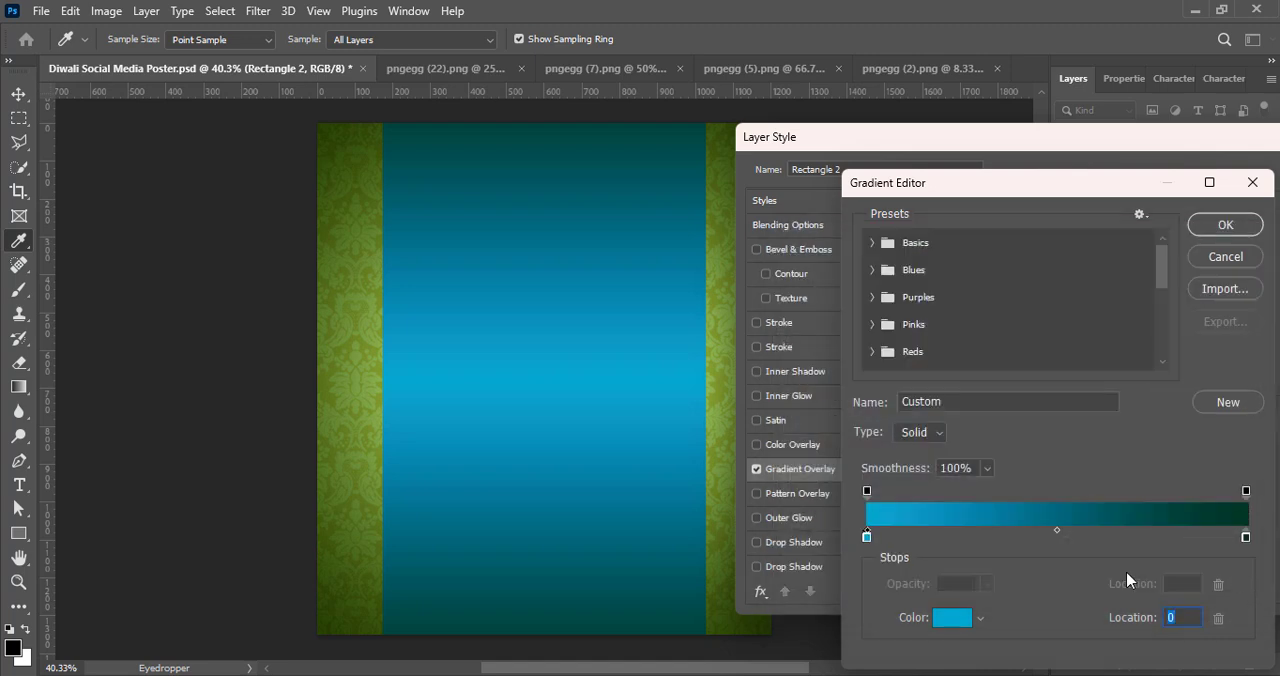
drag(1055, 529, 1013, 527)
click(1226, 226)
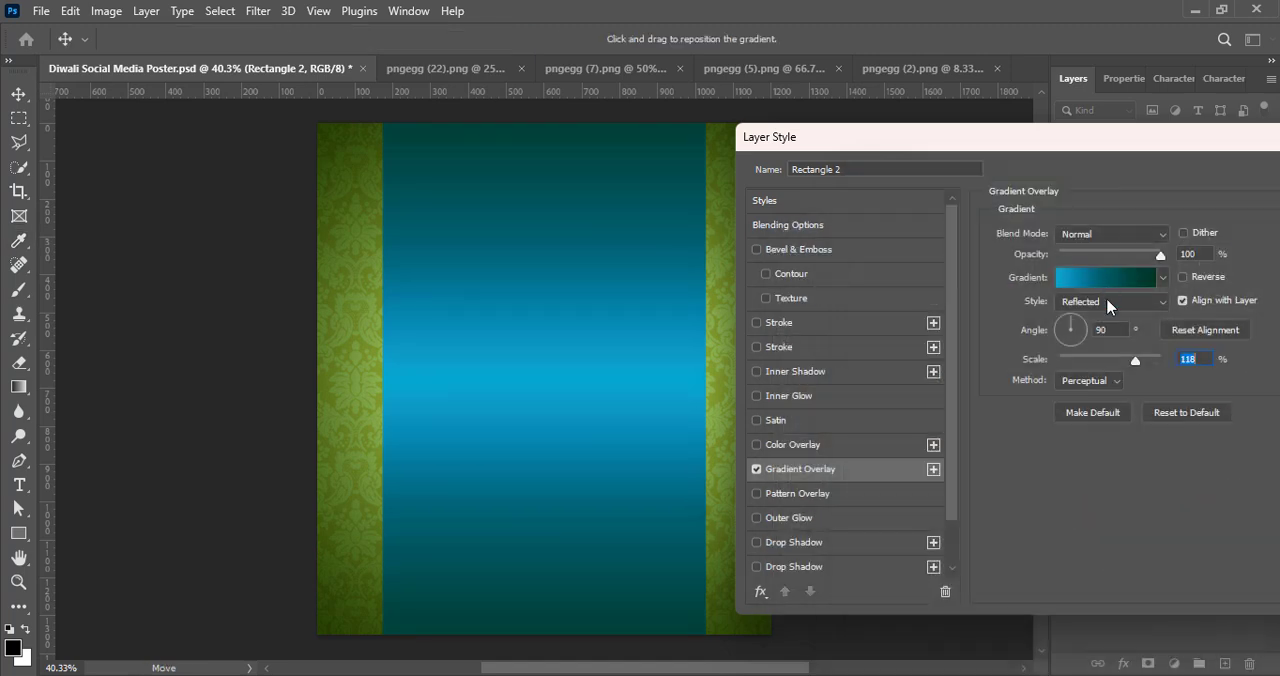
Step: Keep the overlay's Reflected style, set its angle to 0° and raise its scale to 150%
click(1112, 301)
click(1118, 301)
click(1118, 301)
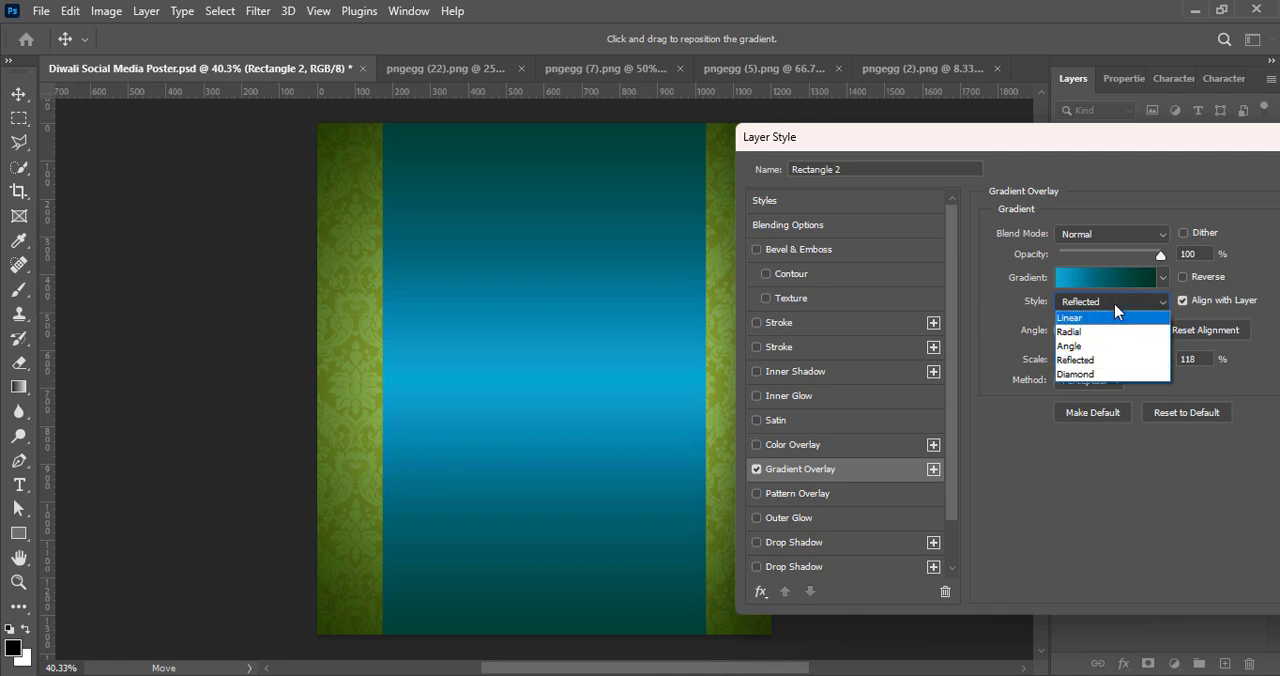
click(1114, 302)
click(1085, 332)
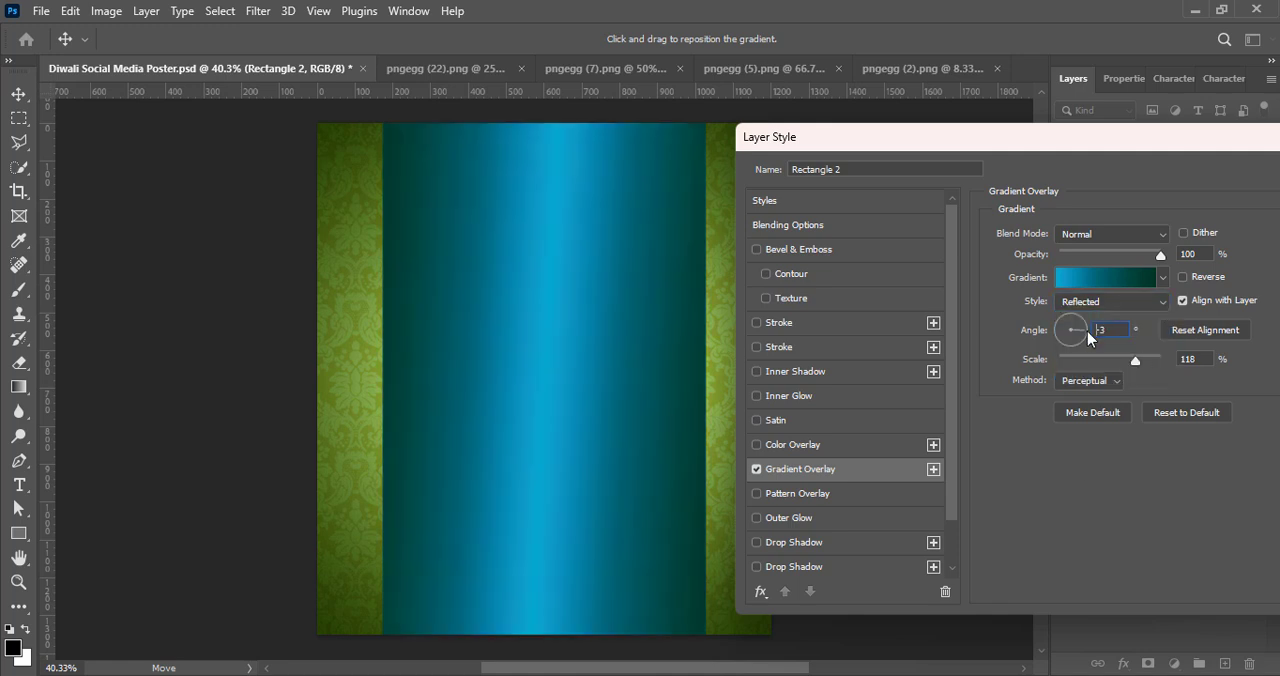
drag(1088, 331, 1115, 330)
click(1162, 359)
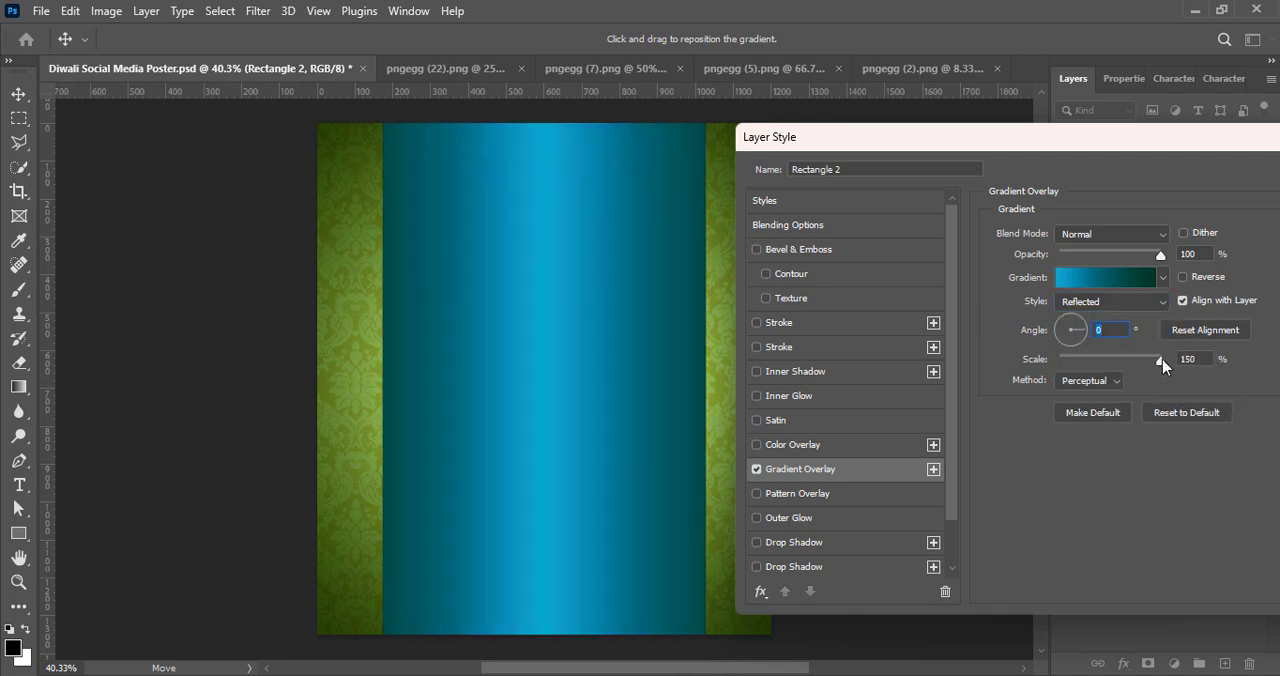
Step: Recolour the gradient's start stop to teal 00b990, set the midpoint to 51%, and apply the layer style
click(1108, 278)
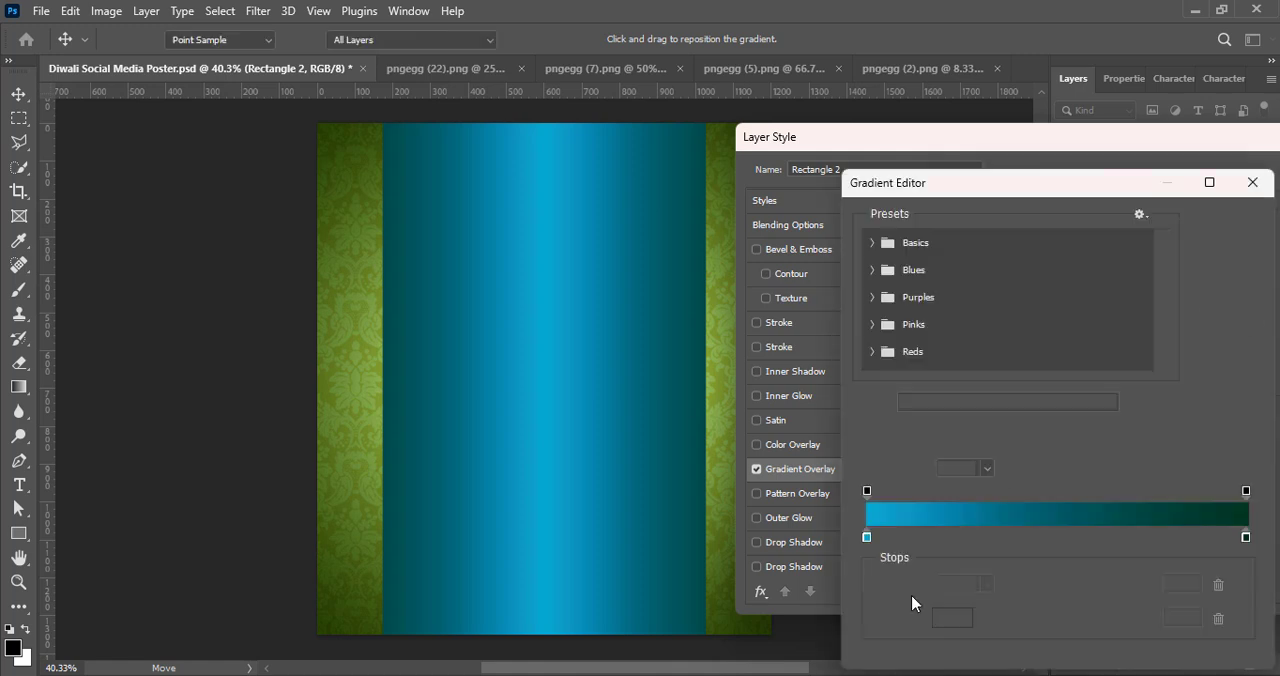
double_click(867, 537)
text(0094b9)
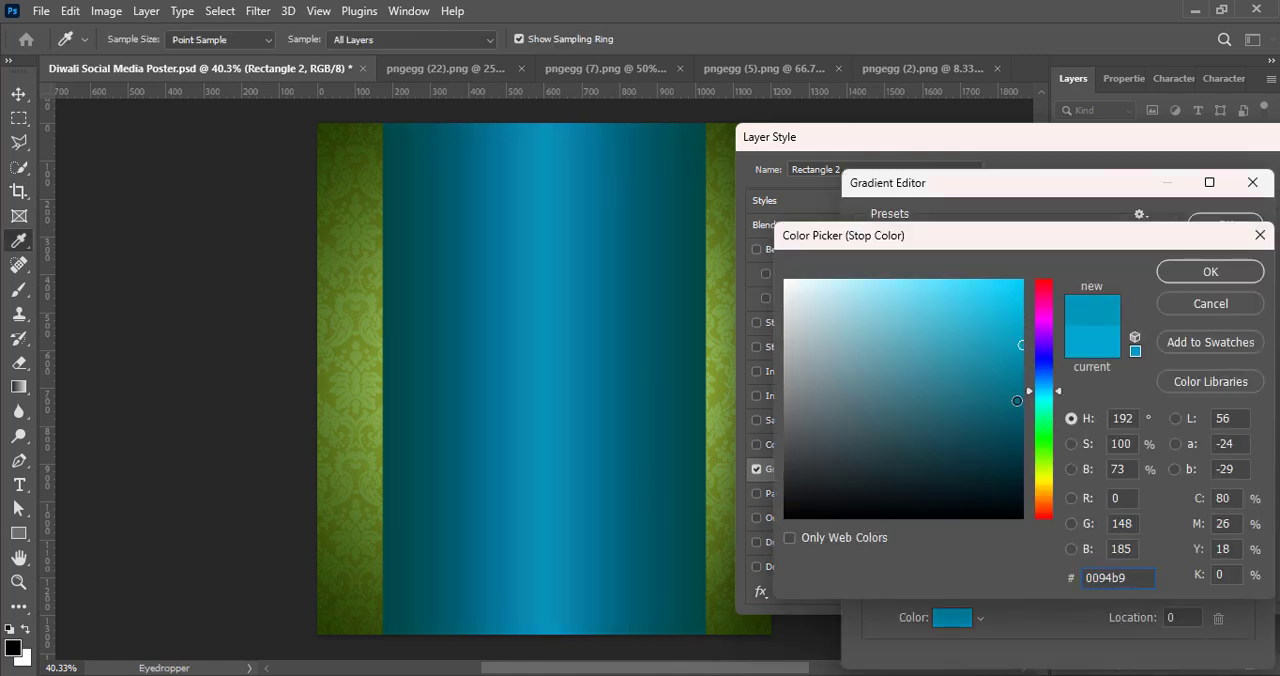
click(1047, 402)
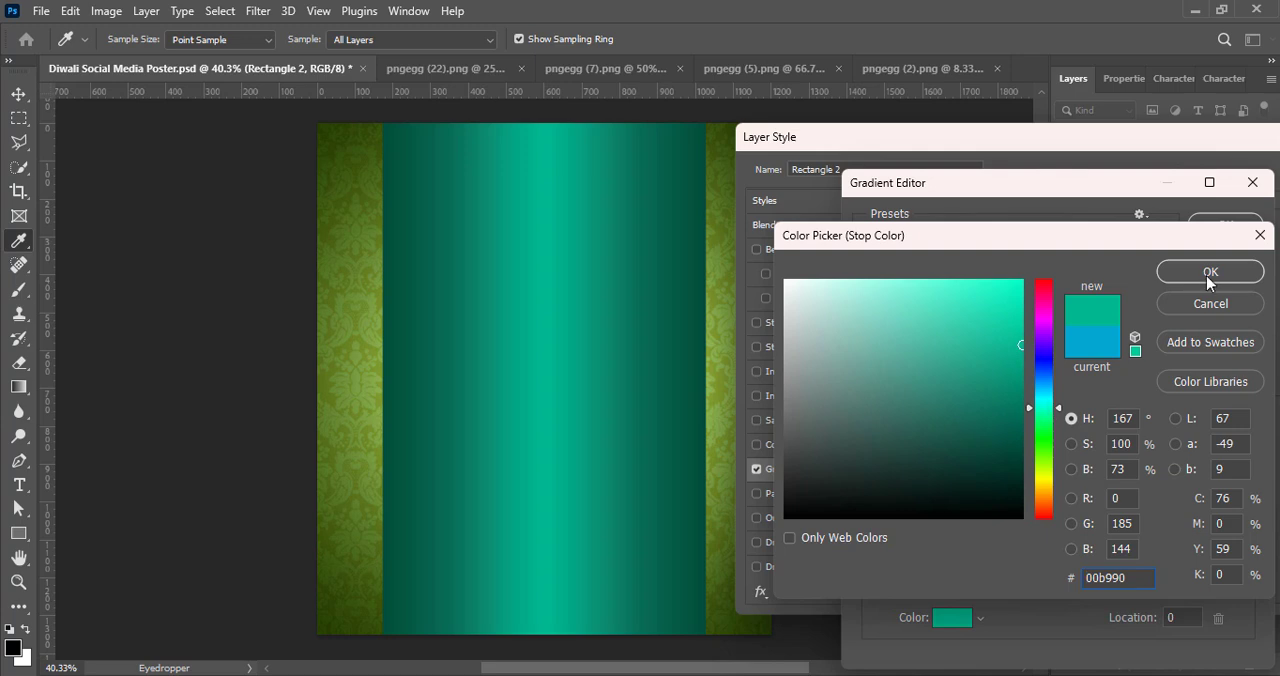
click(1208, 276)
drag(1013, 536, 1062, 540)
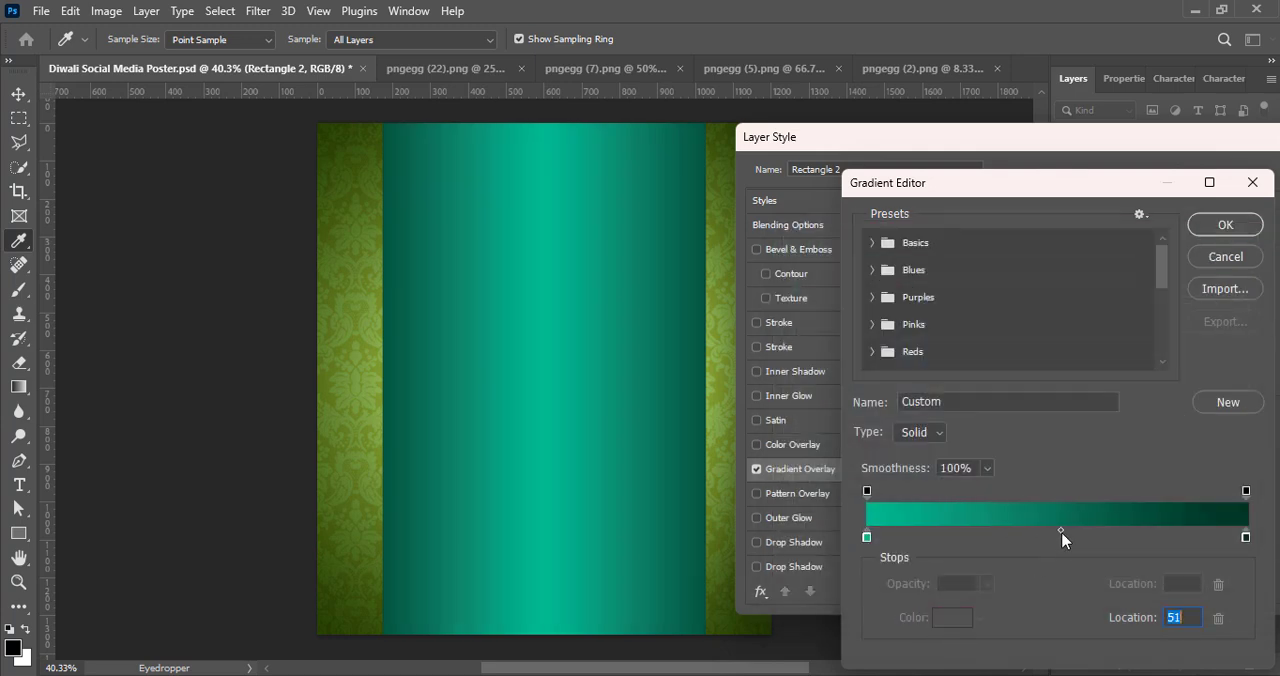
click(1211, 221)
drag(1171, 143, 973, 164)
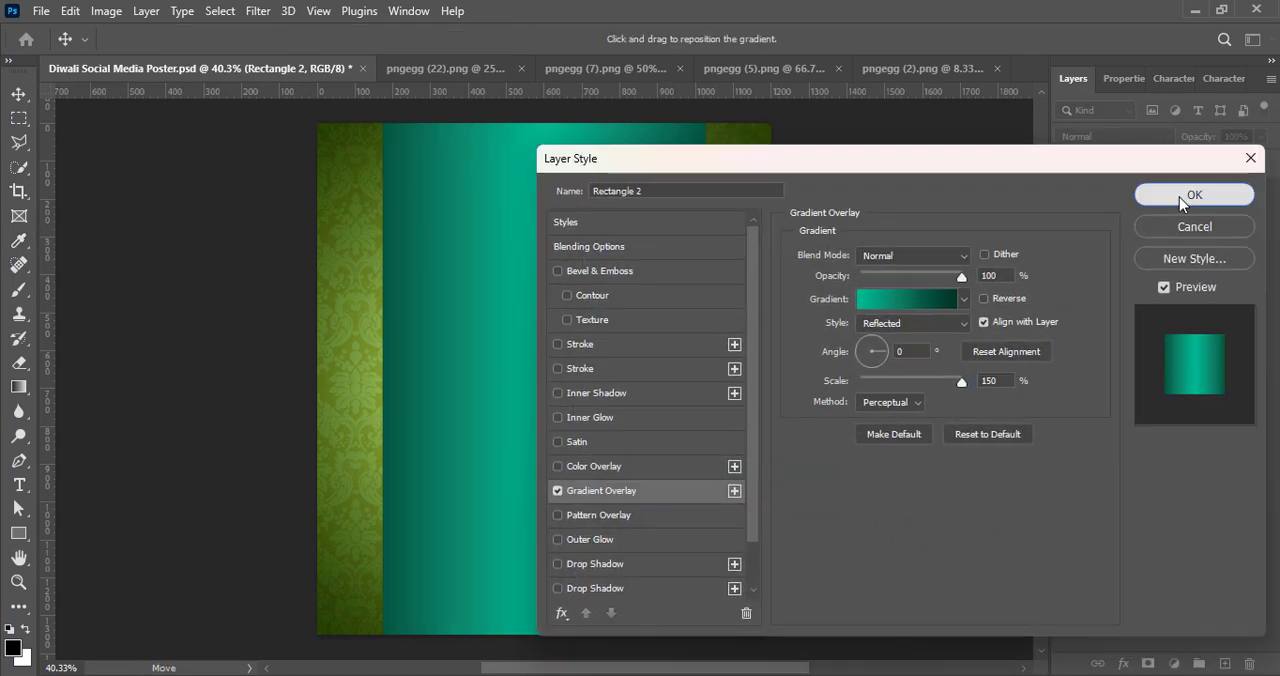
key(Return)
Step: Rasterize Rectangle 2 together with its layer style and set its blend mode to Darken
click(1132, 137)
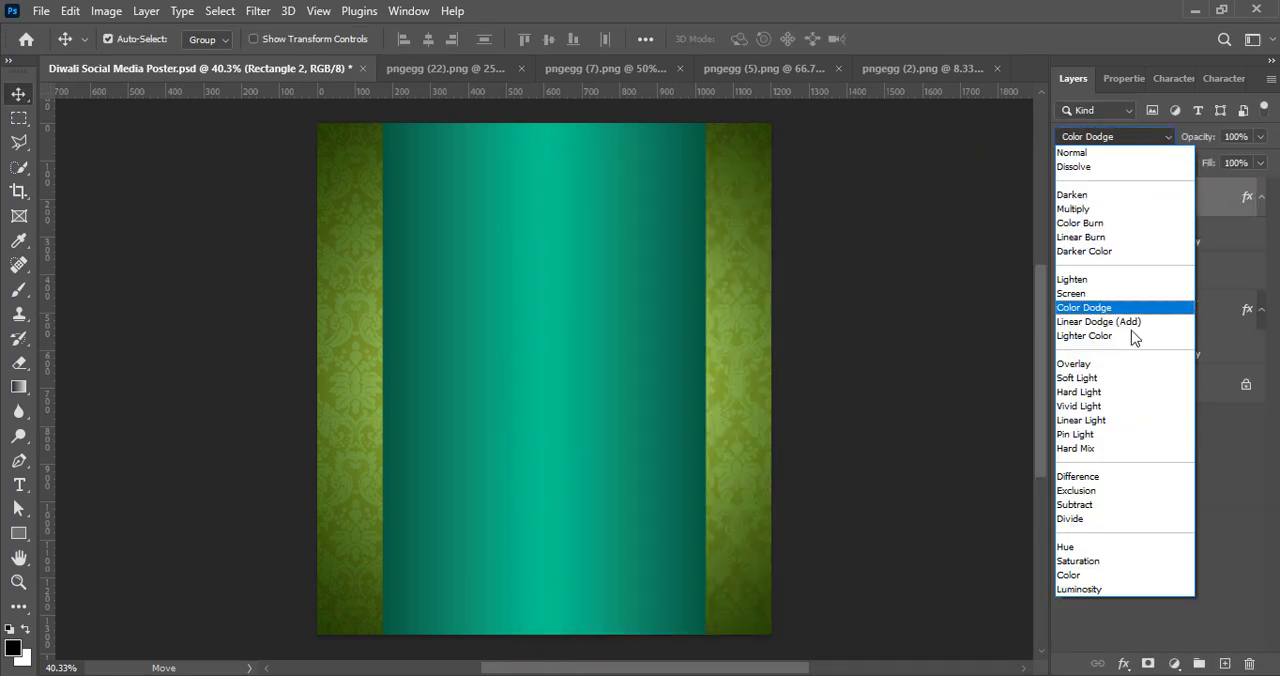
click(1176, 625)
right_click(1143, 211)
click(985, 328)
click(1137, 136)
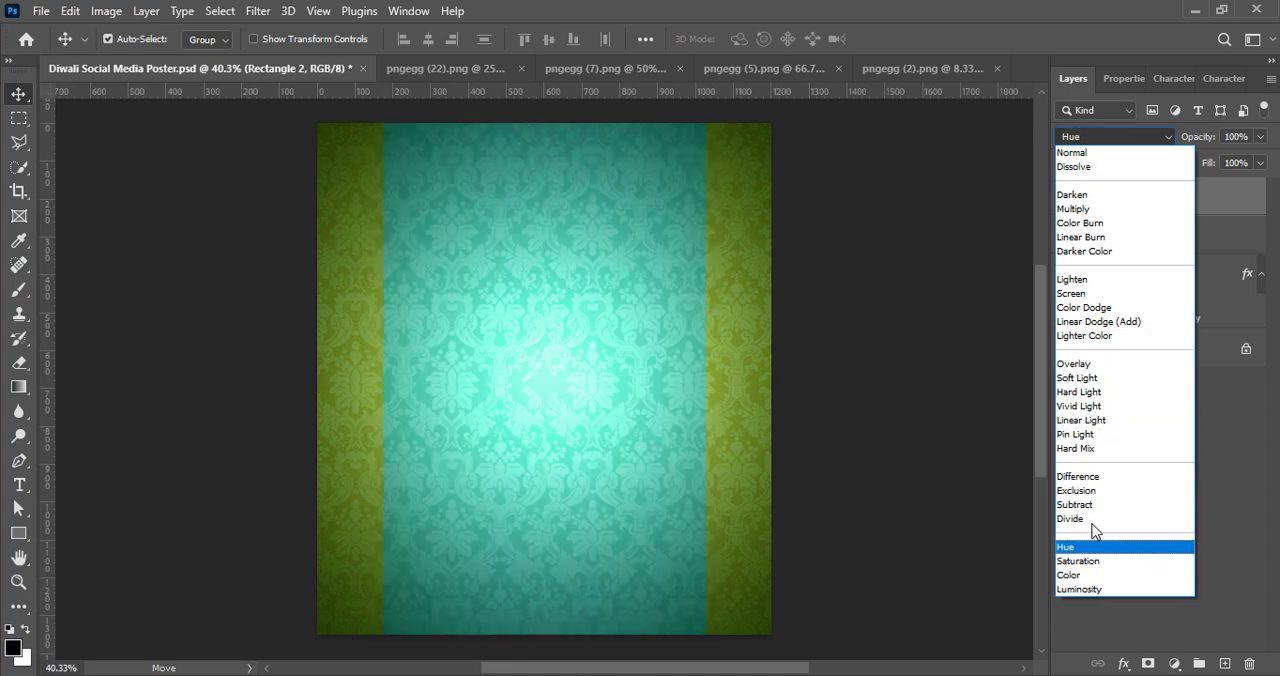
click(1075, 195)
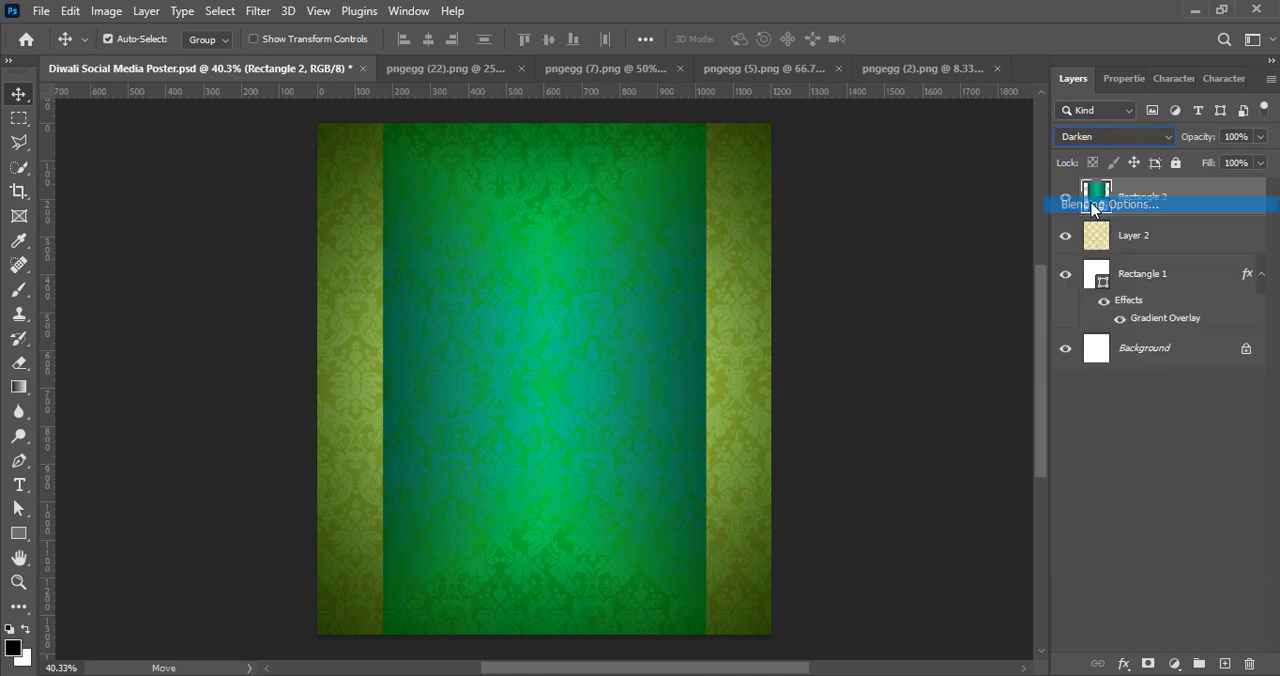
Step: Add an outside stroke to Rectangle 2, coloured yellow ffda44, and set its size to 9 px
double_click(1100, 200)
drag(930, 160, 960, 162)
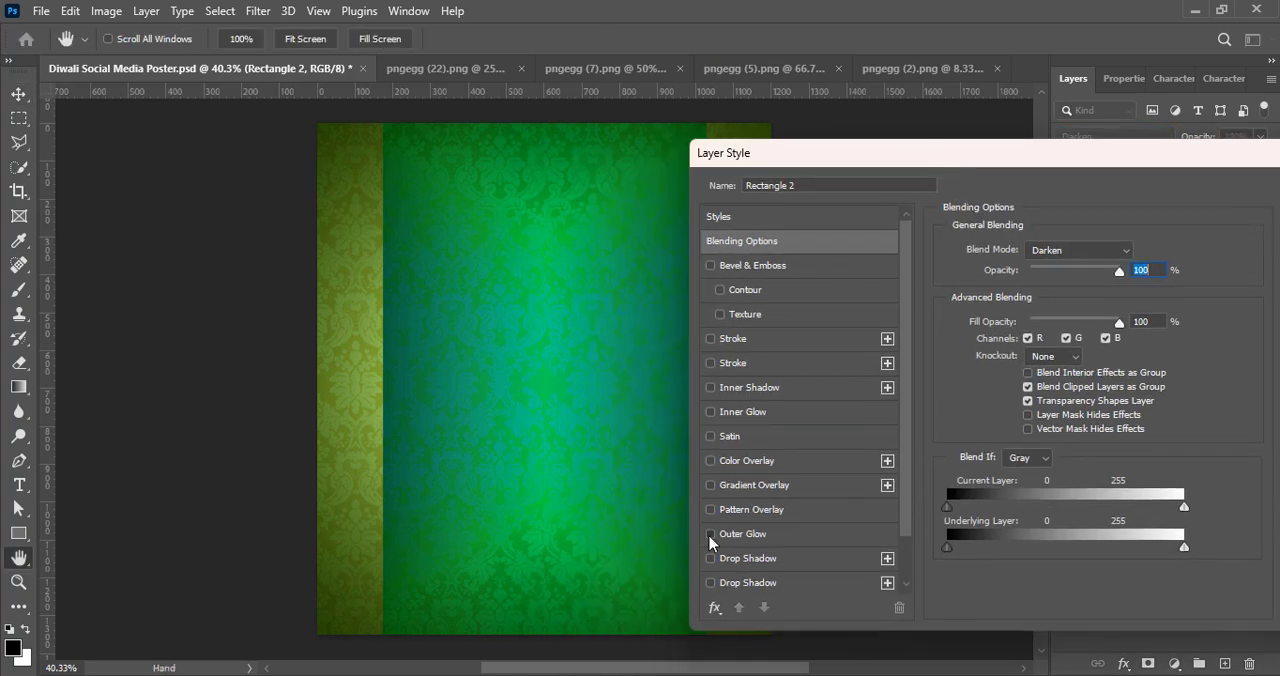
click(711, 340)
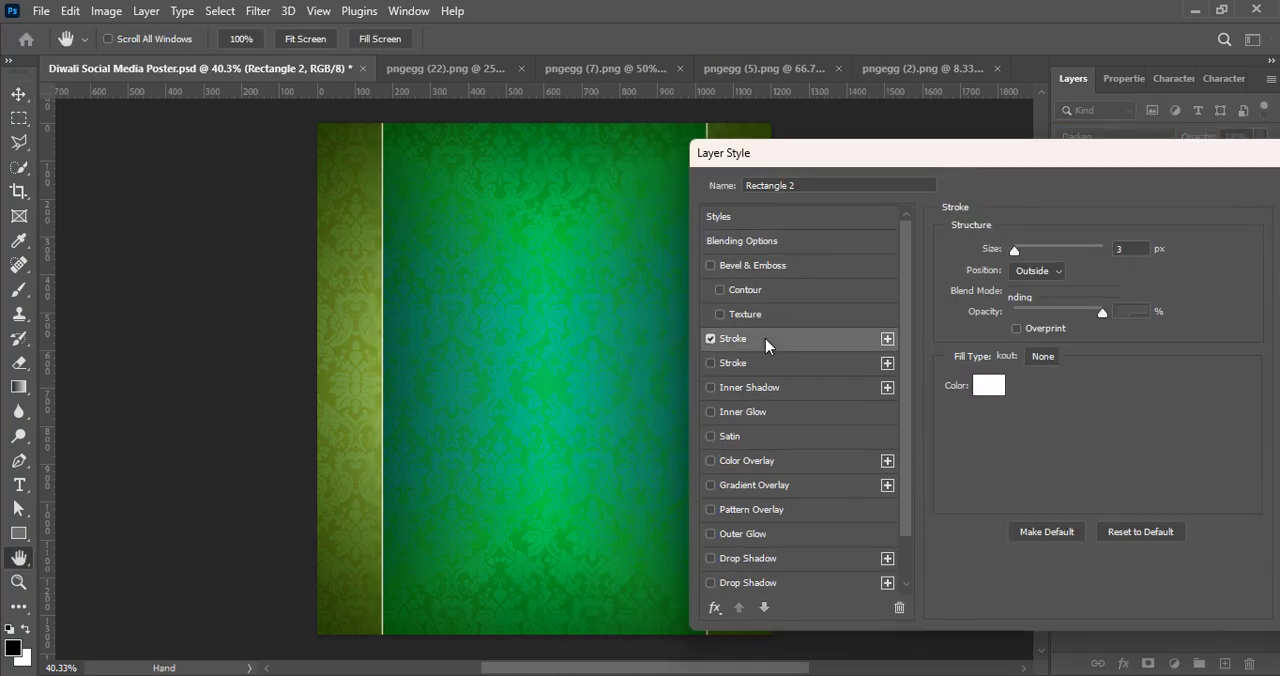
click(986, 382)
click(1043, 493)
drag(1041, 492, 1041, 487)
drag(907, 285, 938, 276)
click(960, 277)
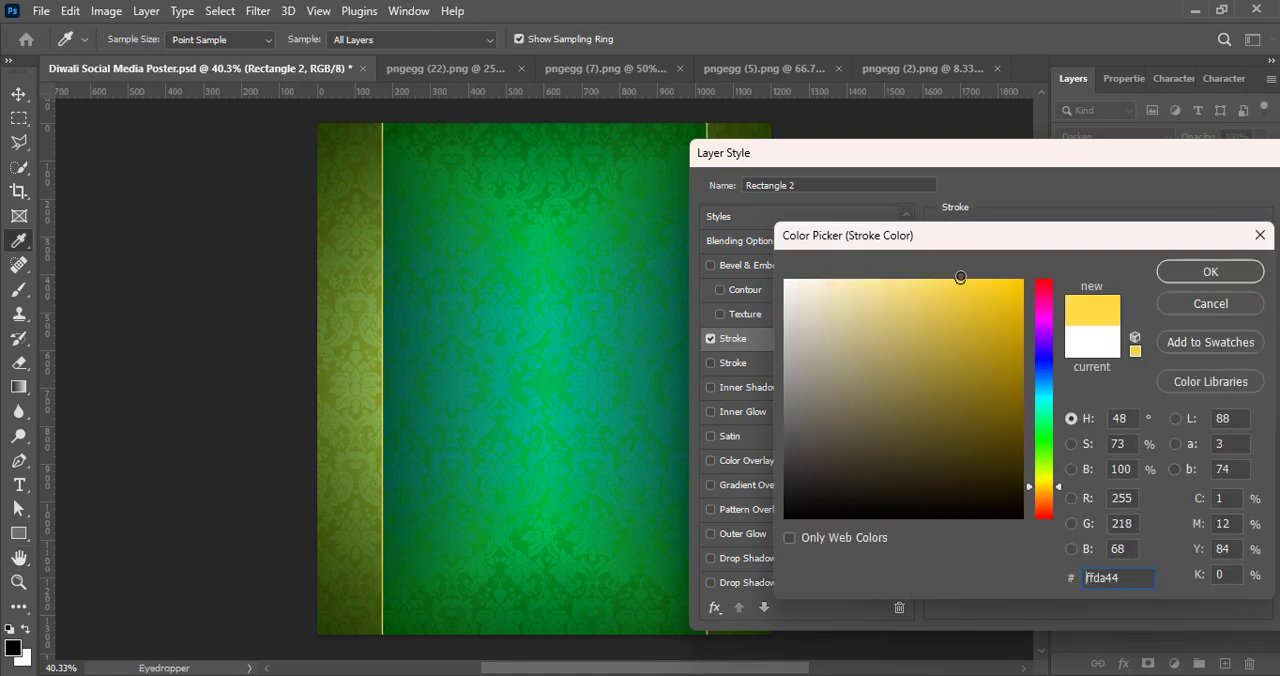
click(1180, 281)
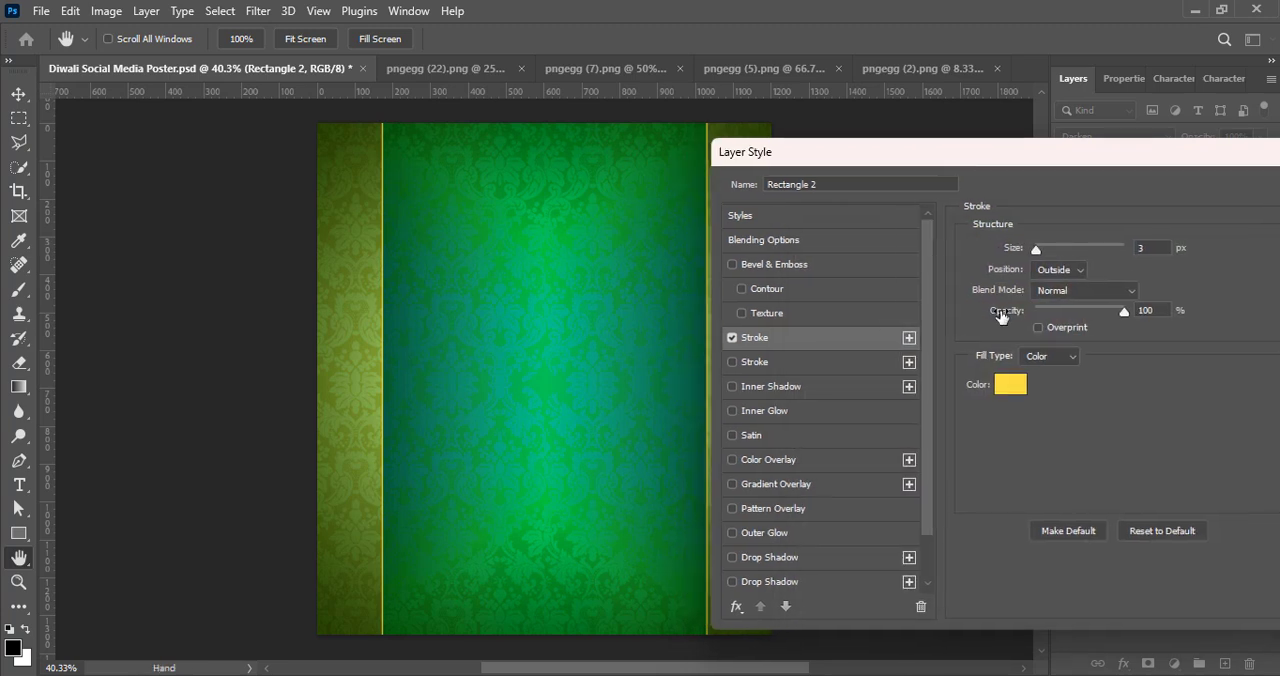
drag(1037, 248, 1042, 247)
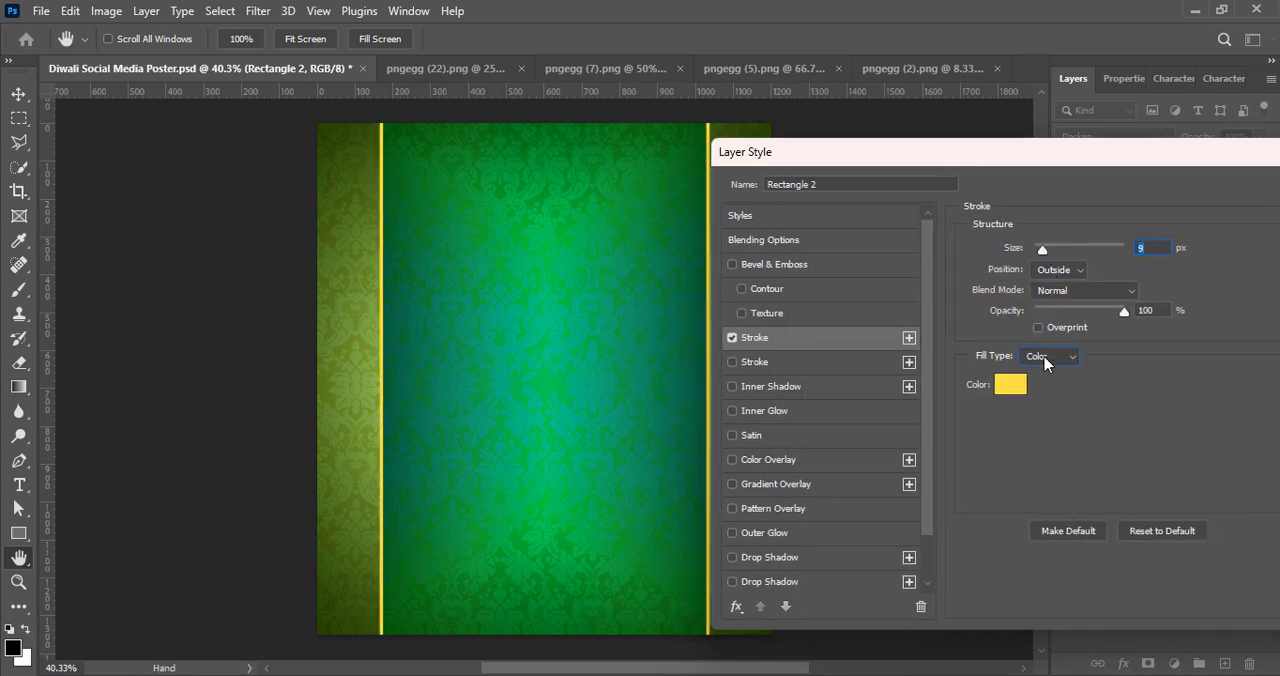
Step: Change the stroke's fill type to Gradient and recolour the gradient's black start stop to orange
click(1050, 356)
click(1054, 375)
click(1056, 386)
click(866, 538)
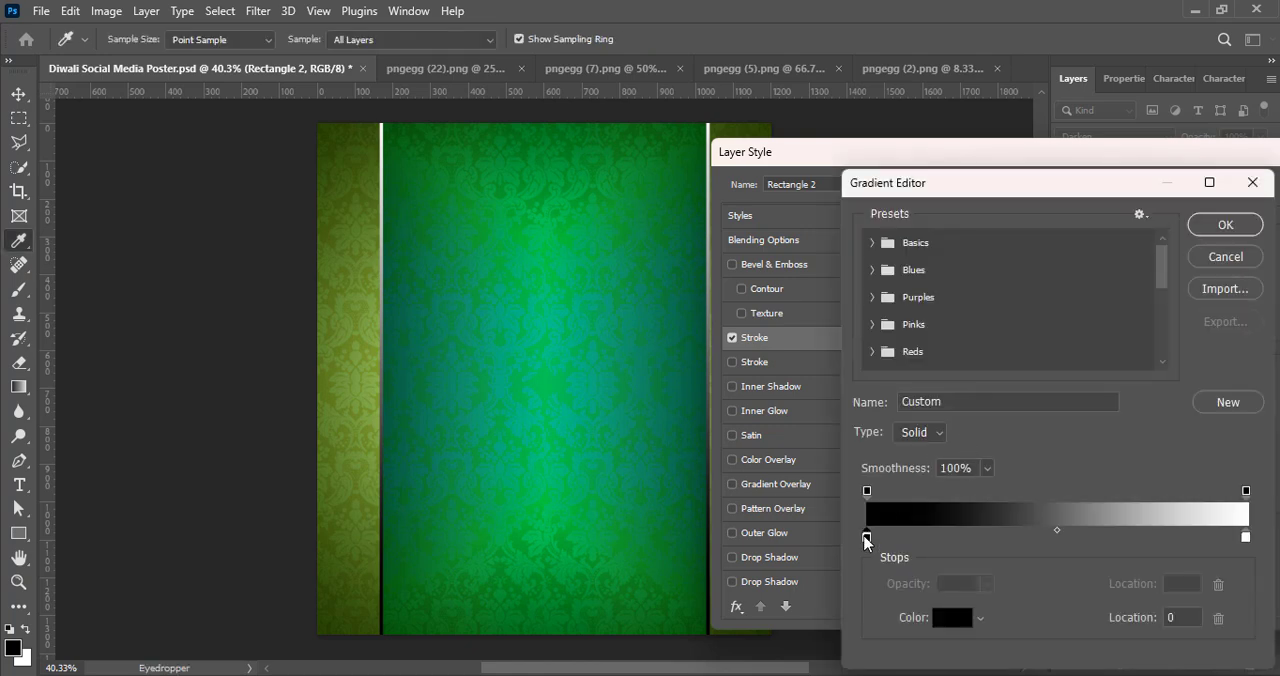
double_click(867, 538)
click(1042, 490)
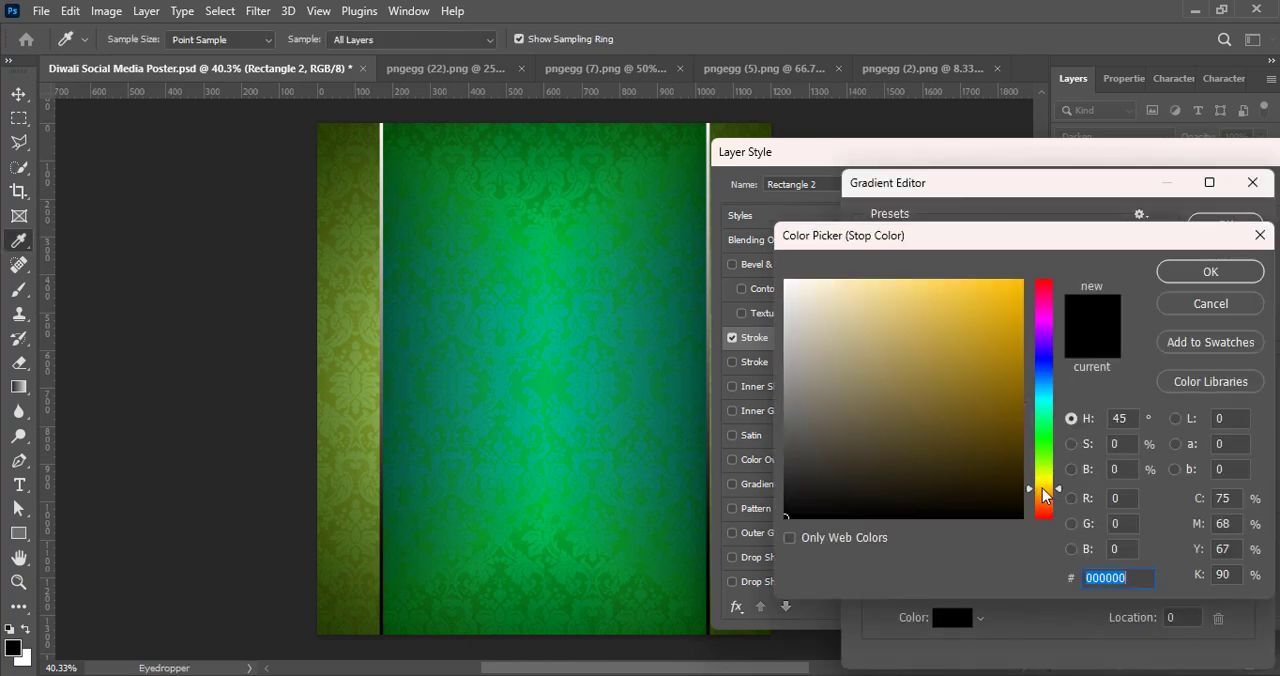
click(1016, 289)
drag(1041, 487, 1045, 490)
click(1186, 272)
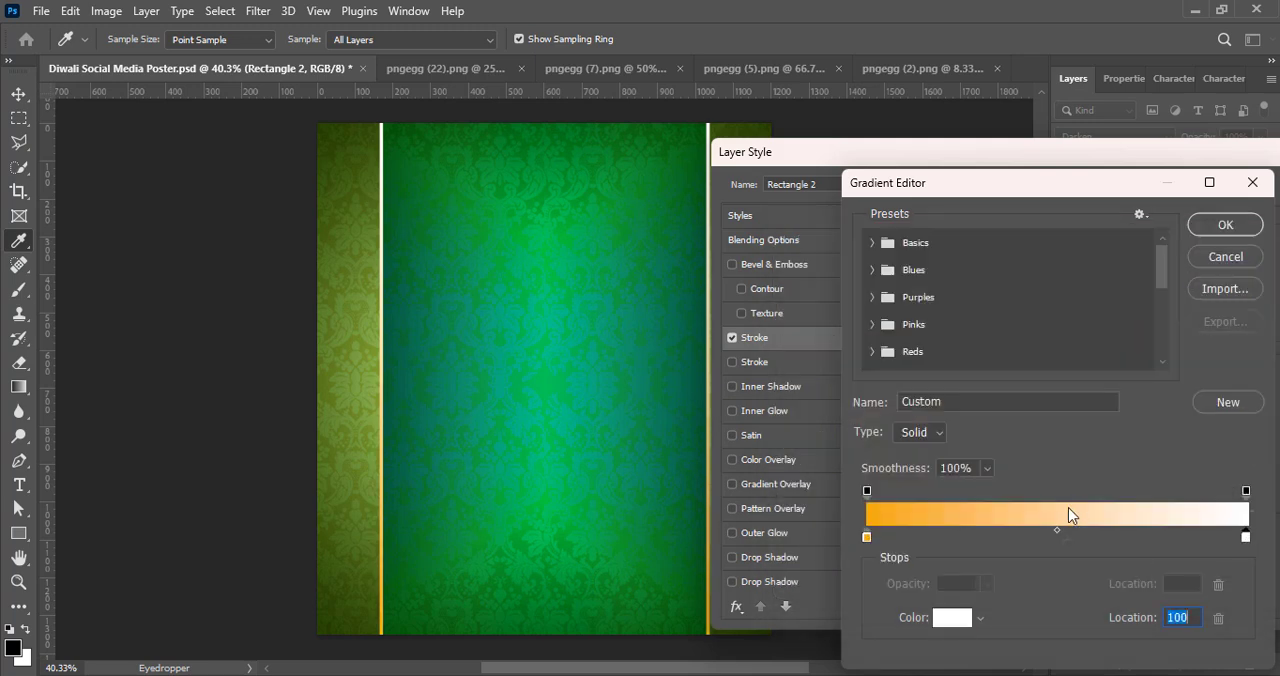
Step: Recolour the stroke gradient's end stop to yellow ffe65a and replace the orange start stop with the same yellow
click(952, 617)
click(1044, 484)
drag(988, 285, 974, 267)
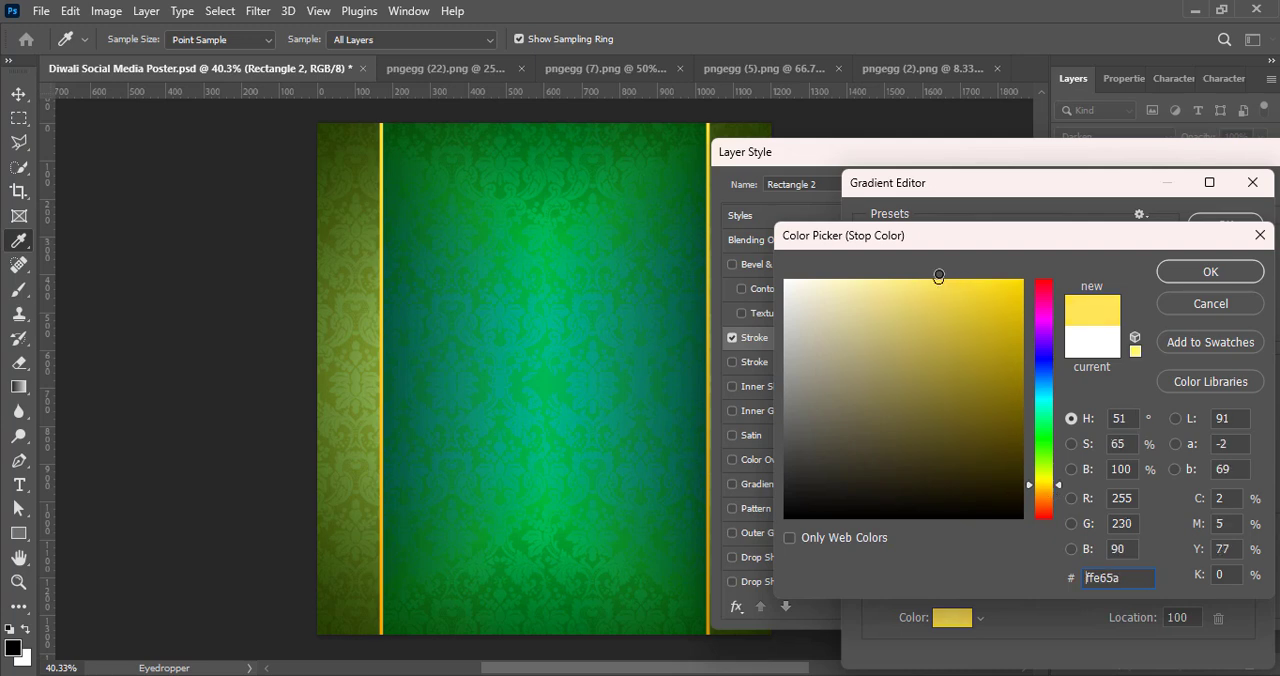
click(1212, 272)
double_click(1240, 538)
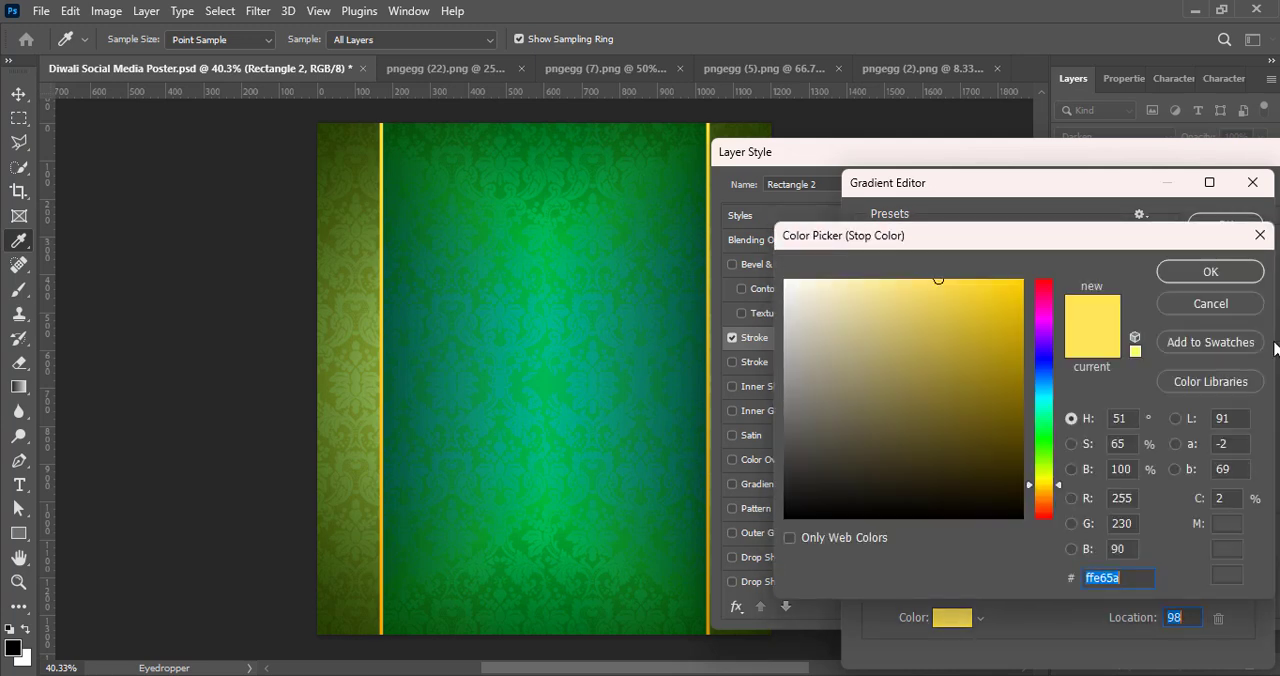
click(1212, 304)
key(Delete)
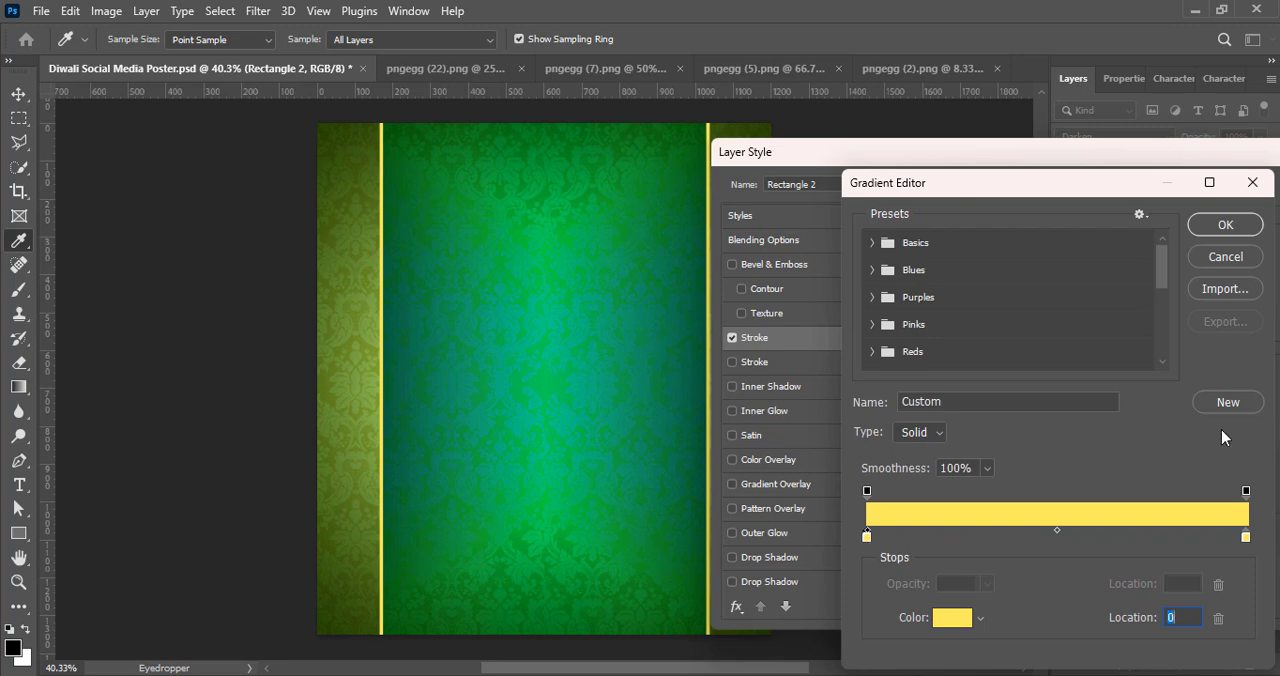
Step: Recolour the stroke gradient's start stop to dark orange and its end stop to pale yellow ffed8a, and accept the gradient
click(952, 617)
click(1024, 296)
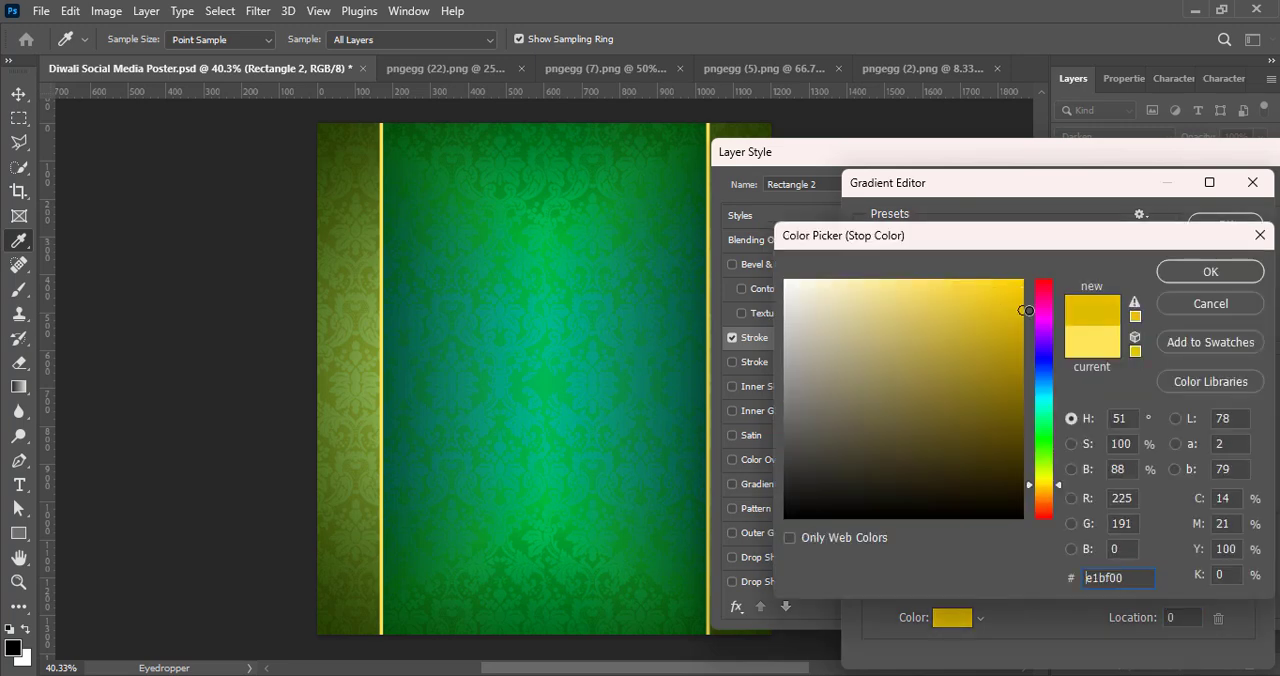
click(1046, 494)
click(1210, 272)
double_click(1245, 539)
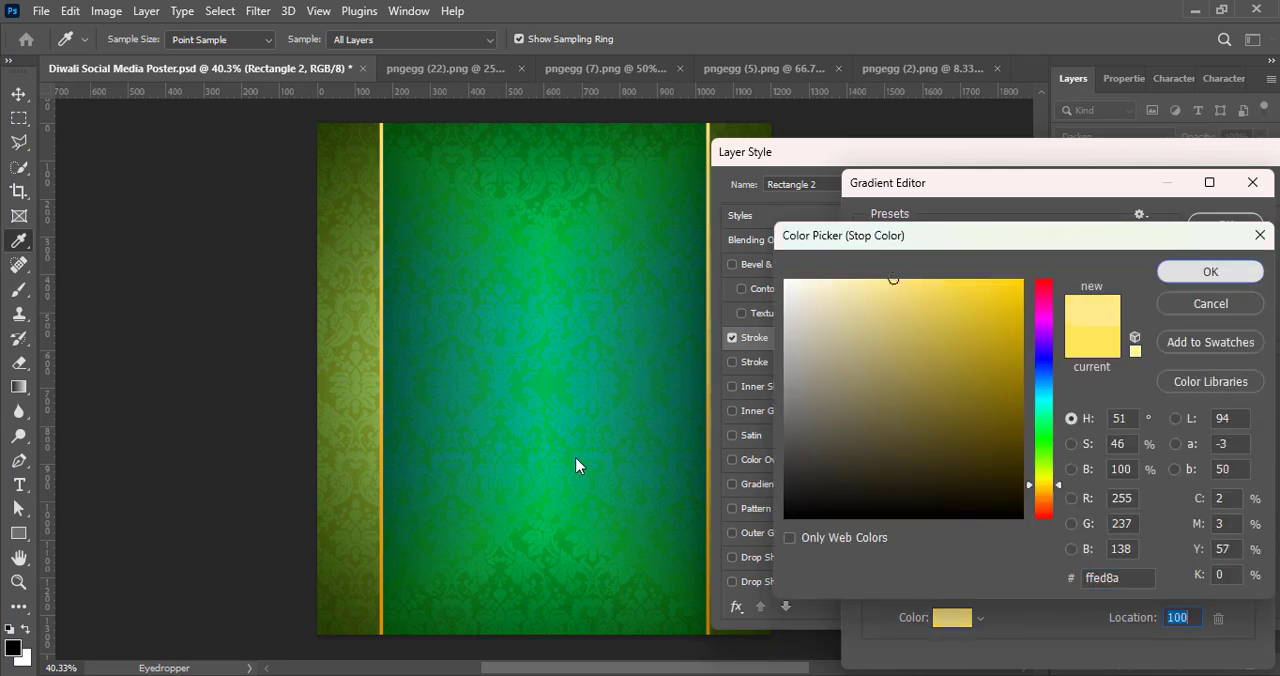
key(Return)
click(1225, 225)
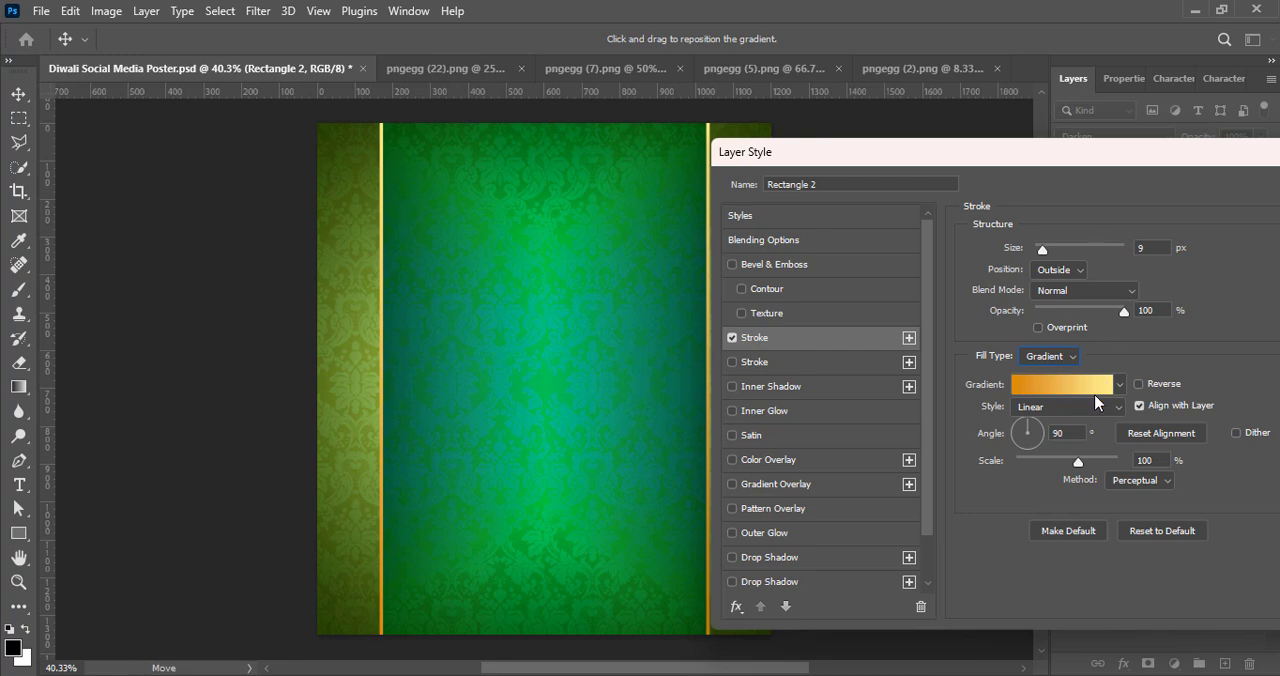
Step: Set the stroke gradient's style to Reflected, keep its direction unreversed and adjust its scale
click(1066, 408)
click(1040, 465)
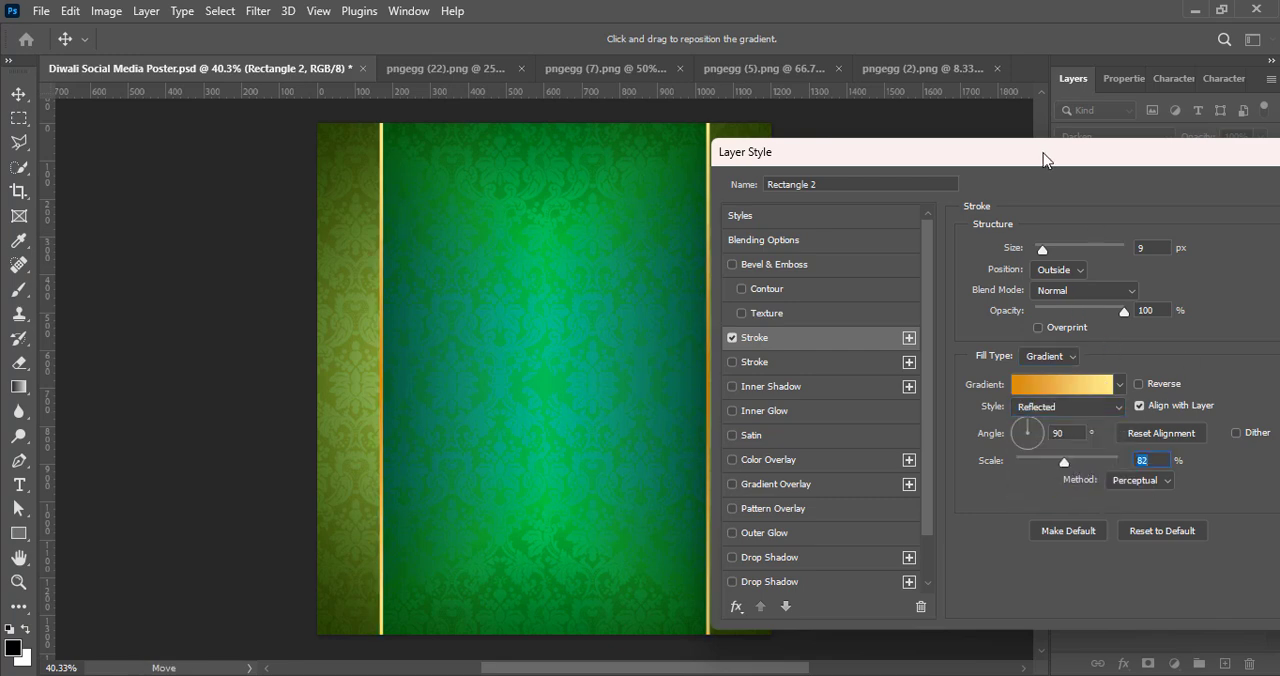
mouse_move(1043, 158)
mouse_down()
mouse_move(1146, 171)
mouse_move(1121, 172)
mouse_up()
click(1216, 398)
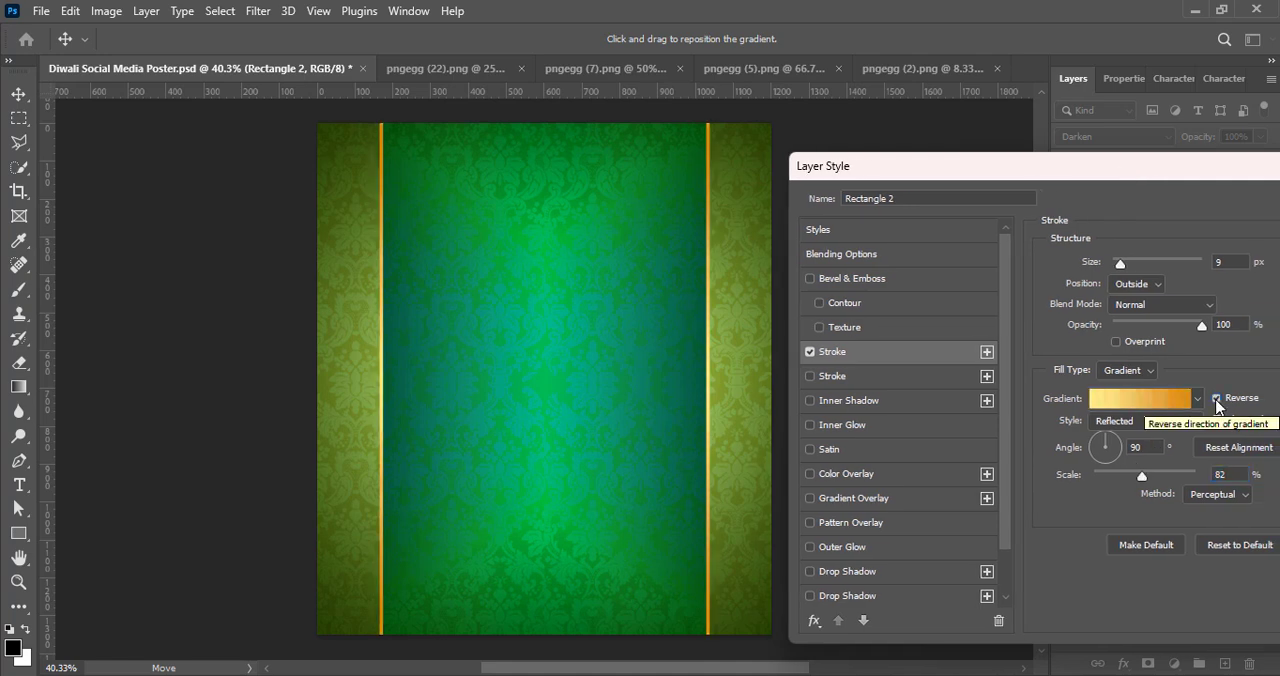
click(1216, 399)
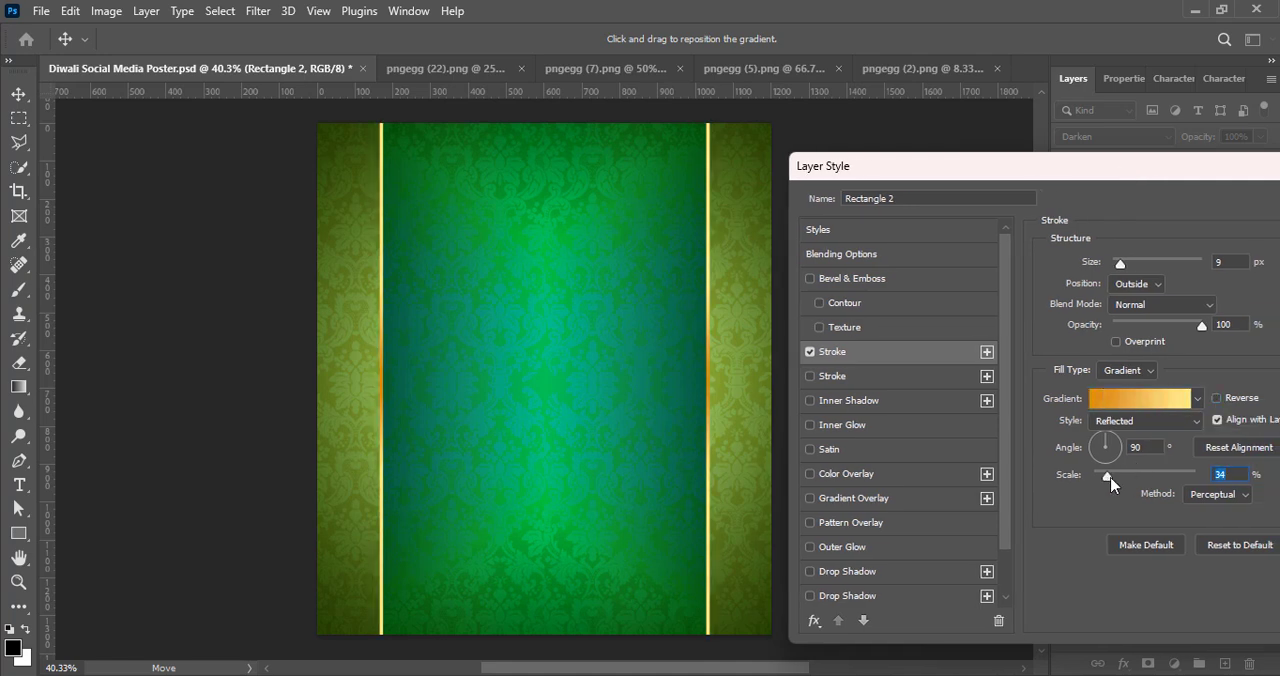
drag(1155, 474, 1157, 474)
Step: Add a black drop shadow to Rectangle 2 with 100% opacity and a size of about 81 px, and apply the layer style
drag(1138, 176, 972, 189)
click(689, 588)
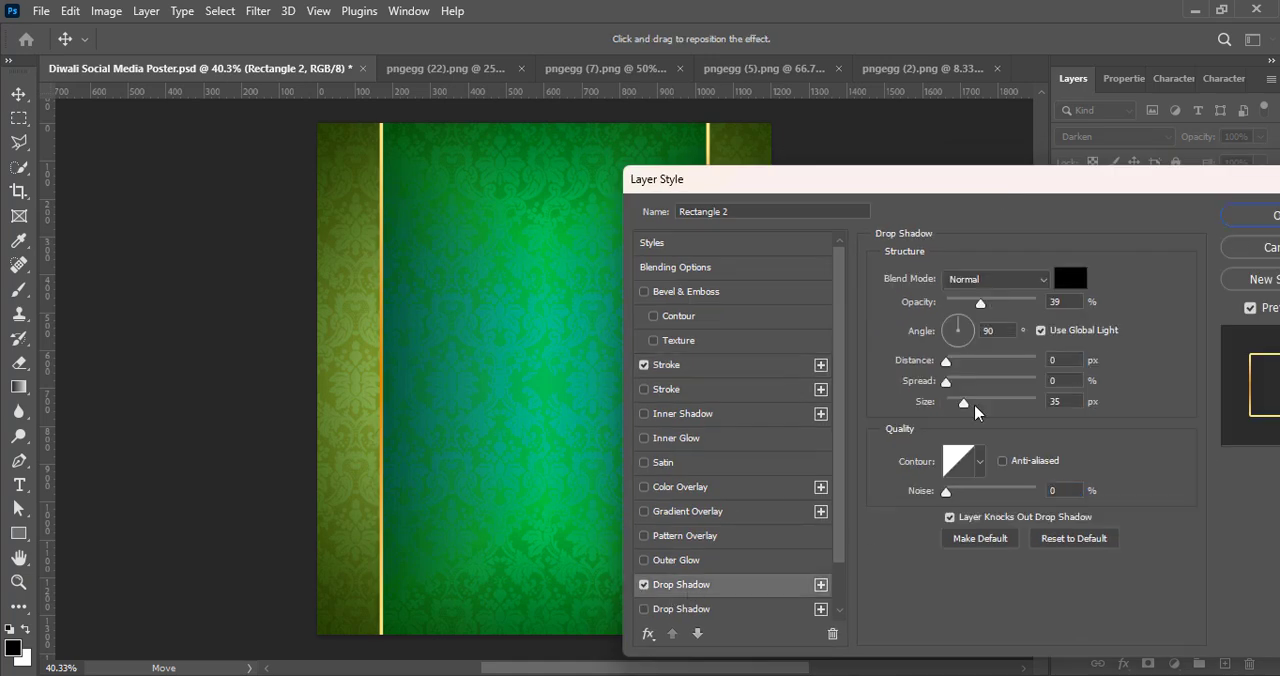
drag(1006, 305, 1045, 303)
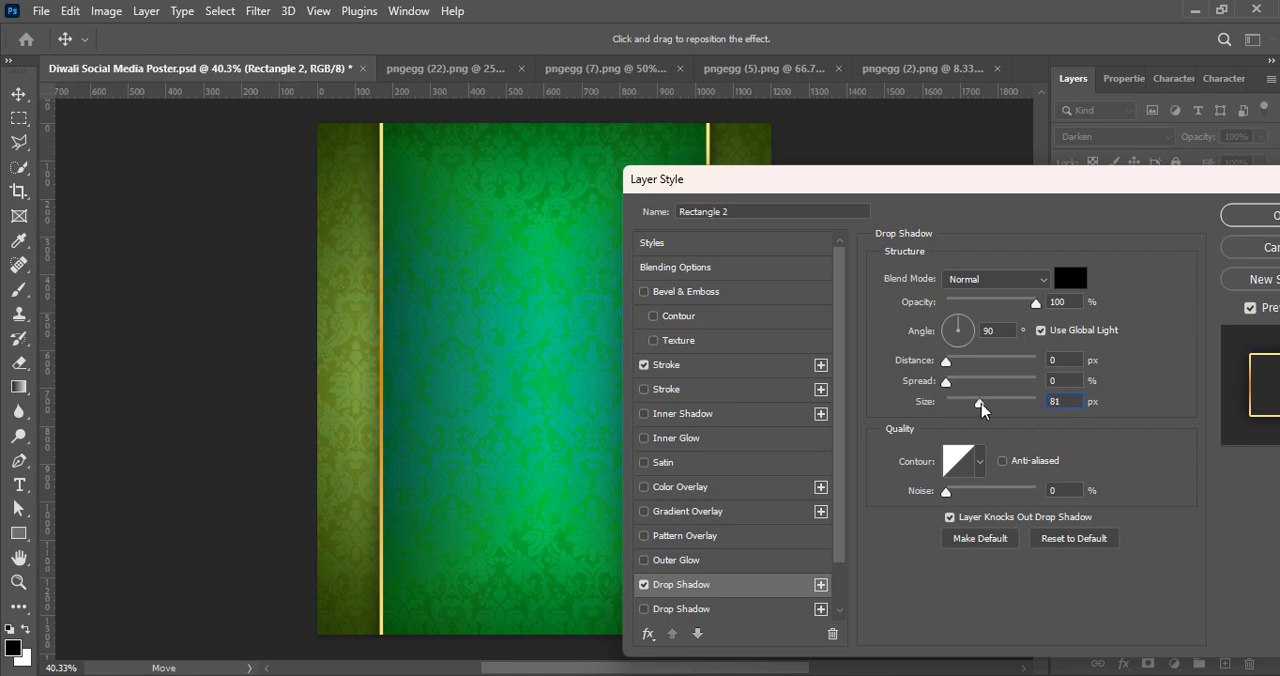
drag(957, 382, 957, 382)
drag(918, 177, 913, 225)
key(Return)
Step: Narrow the Rectangle 2 panel from both sides with Free Transform, keeping it centred on the poster
key(ctrl+t)
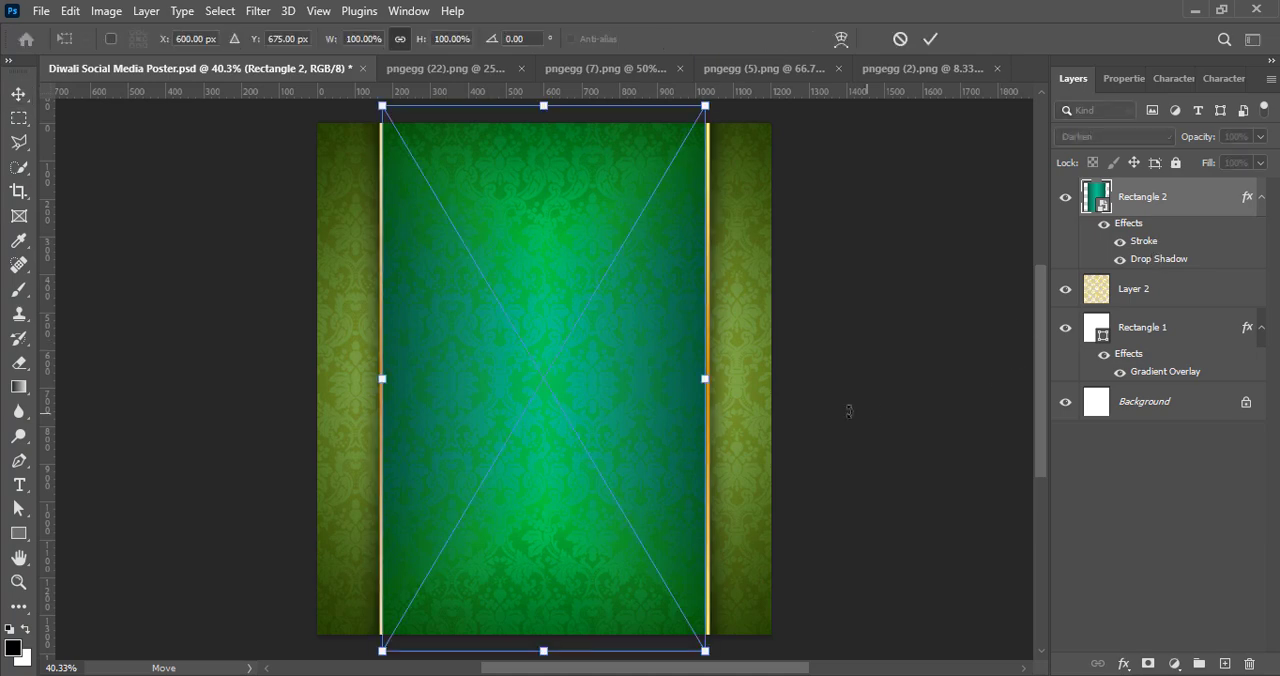
drag(706, 384, 671, 381)
drag(601, 407, 620, 409)
drag(402, 380, 434, 384)
drag(495, 403, 481, 403)
click(930, 40)
Step: Rasterize Rectangle 2, convert it to a smart object, and rasterize it again to merge its stroke and shadow into the pixels
right_click(1166, 206)
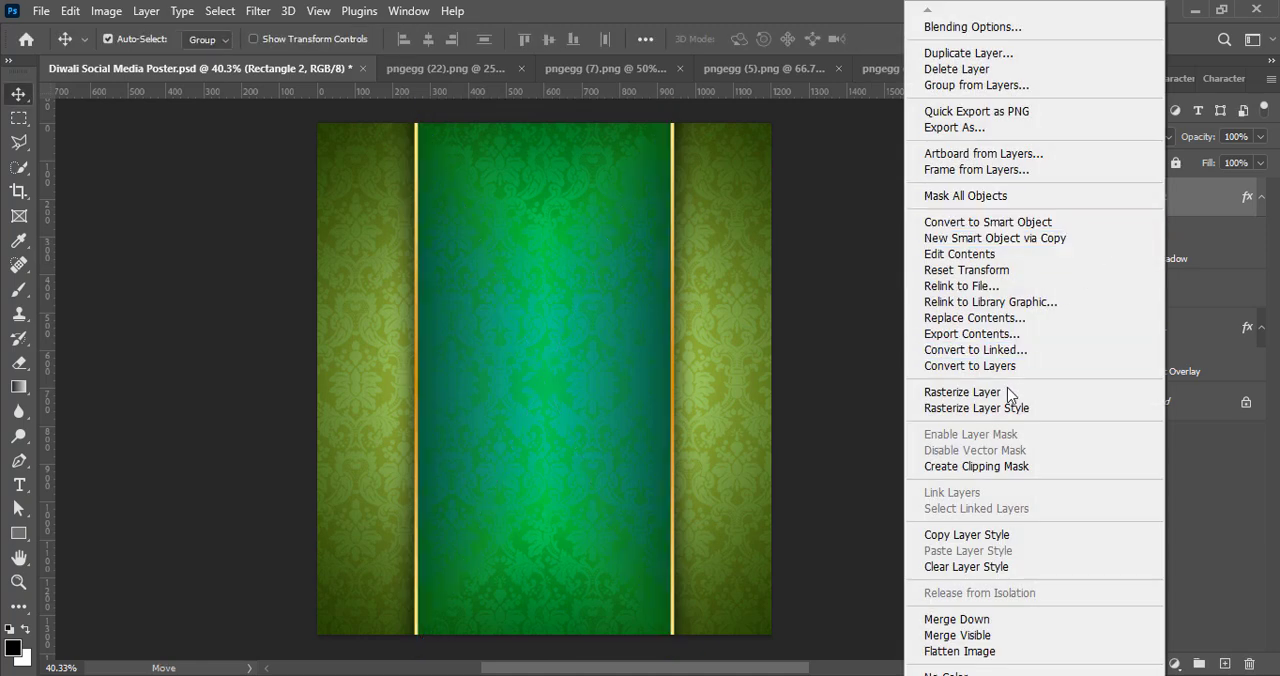
click(972, 390)
right_click(1168, 205)
click(960, 286)
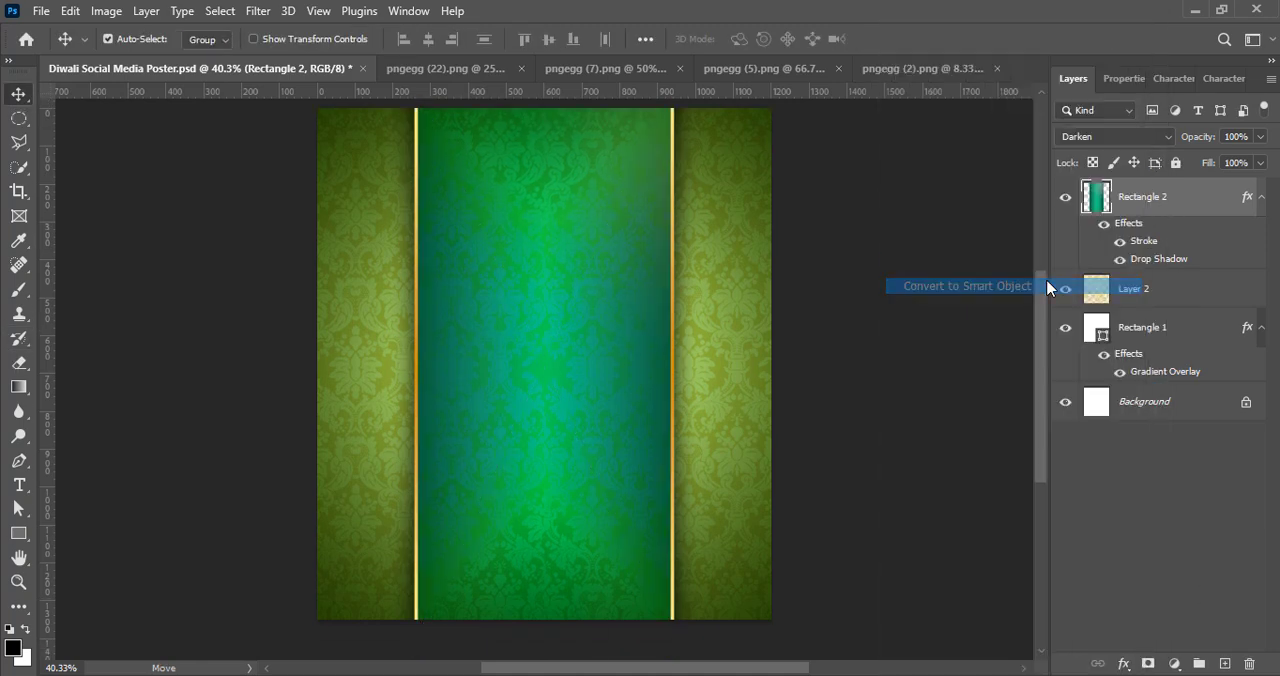
right_click(1157, 198)
click(985, 395)
Step: Fade out the panel's upper and lower ends with a soft 800 px Eraser at 49% flow, and save the document
key(e)
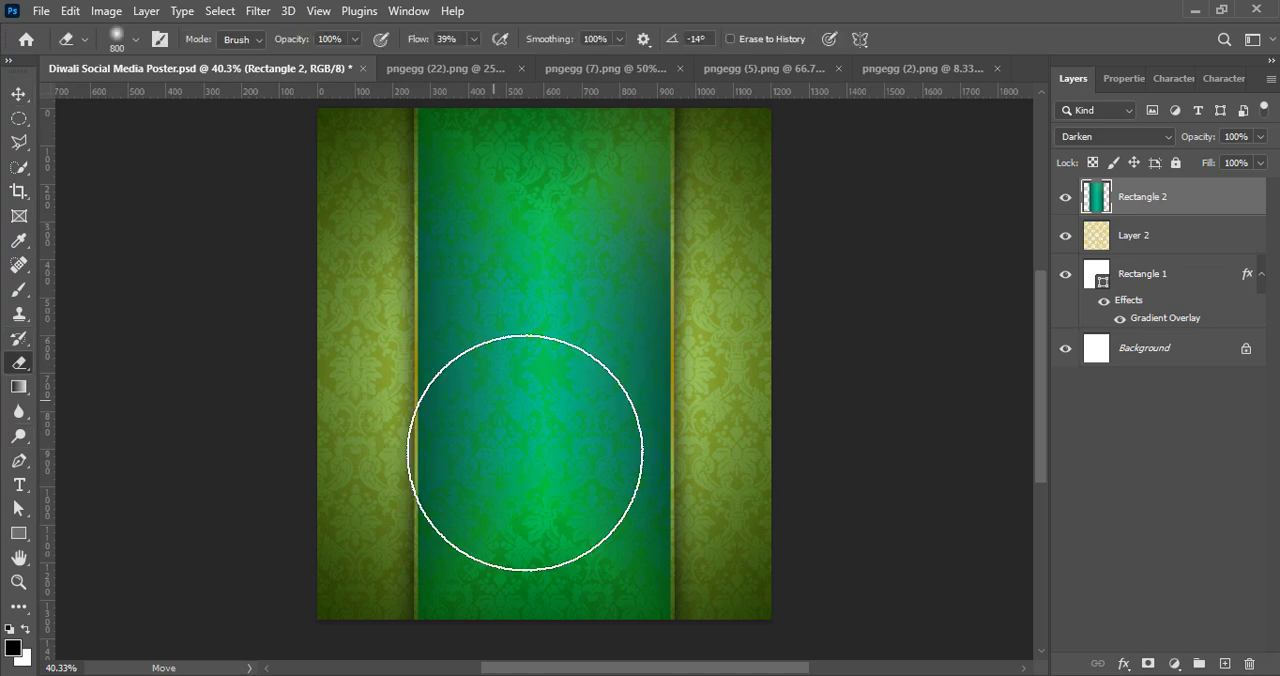
drag(479, 55, 488, 56)
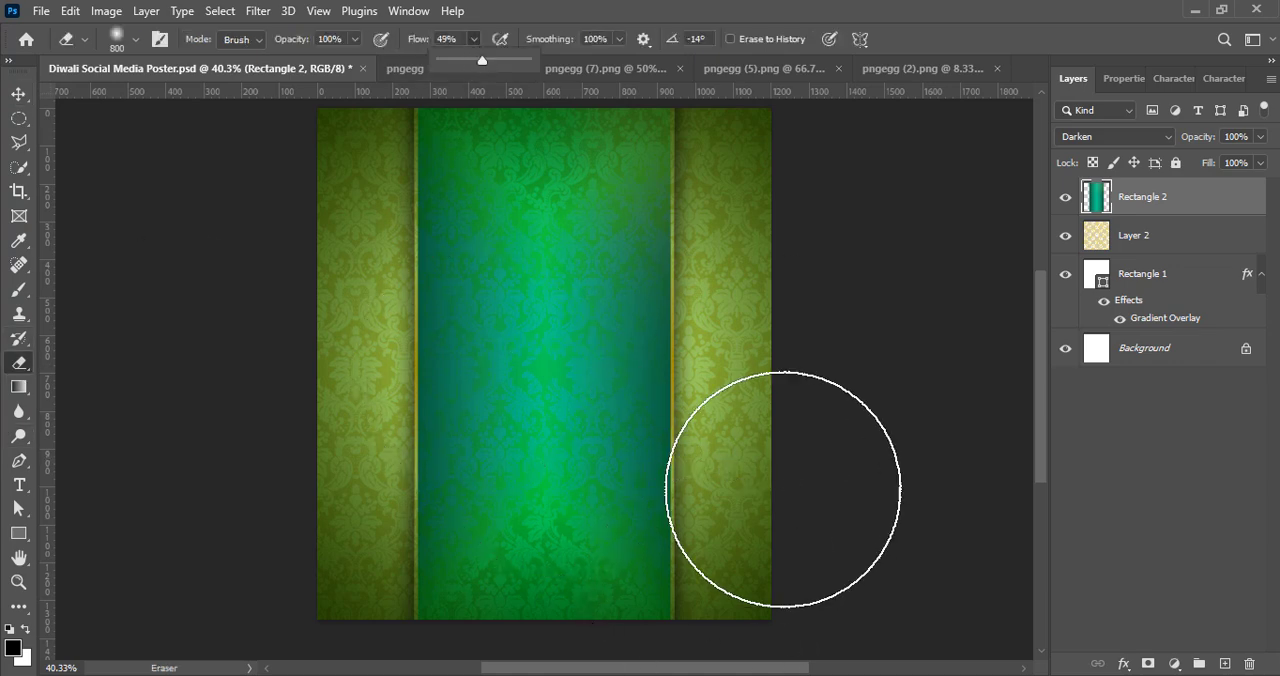
scroll(785, 486, down, 3)
mouse_move(571, 500)
mouse_down()
mouse_move(367, 513)
mouse_move(529, 505)
mouse_move(334, 429)
mouse_up()
scroll(870, 415, up, 4)
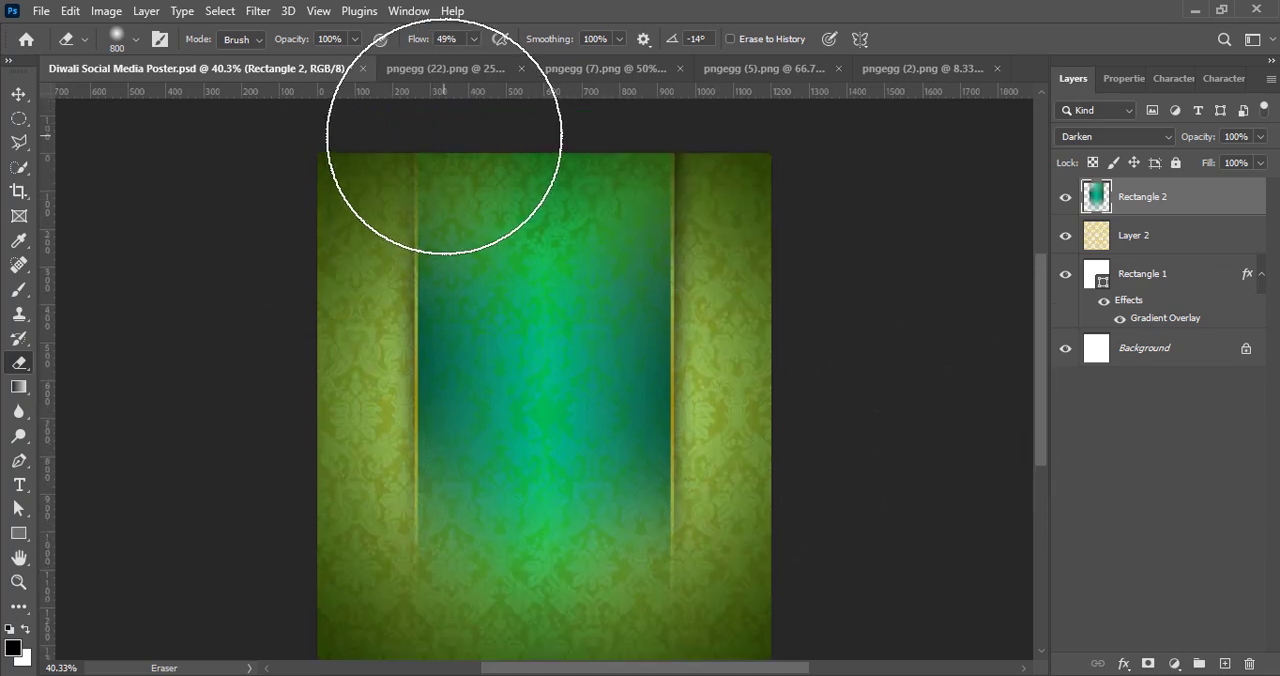
scroll(530, 150, up, 2)
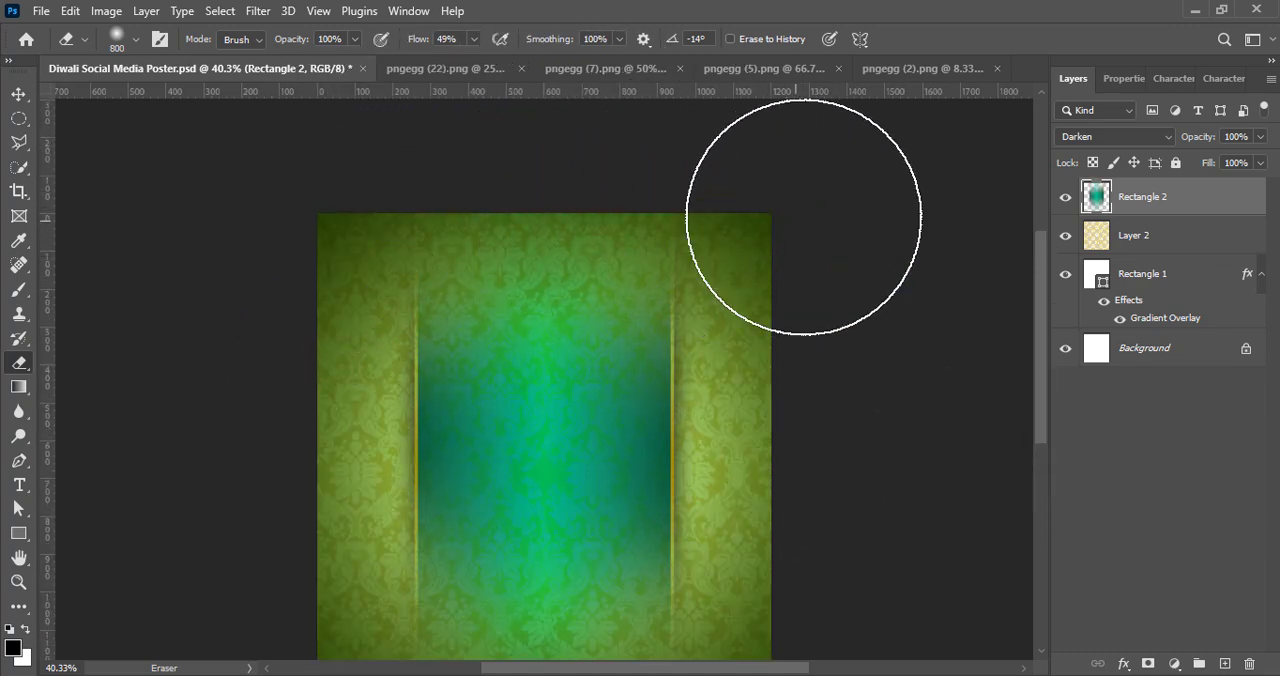
scroll(938, 397, down, 4)
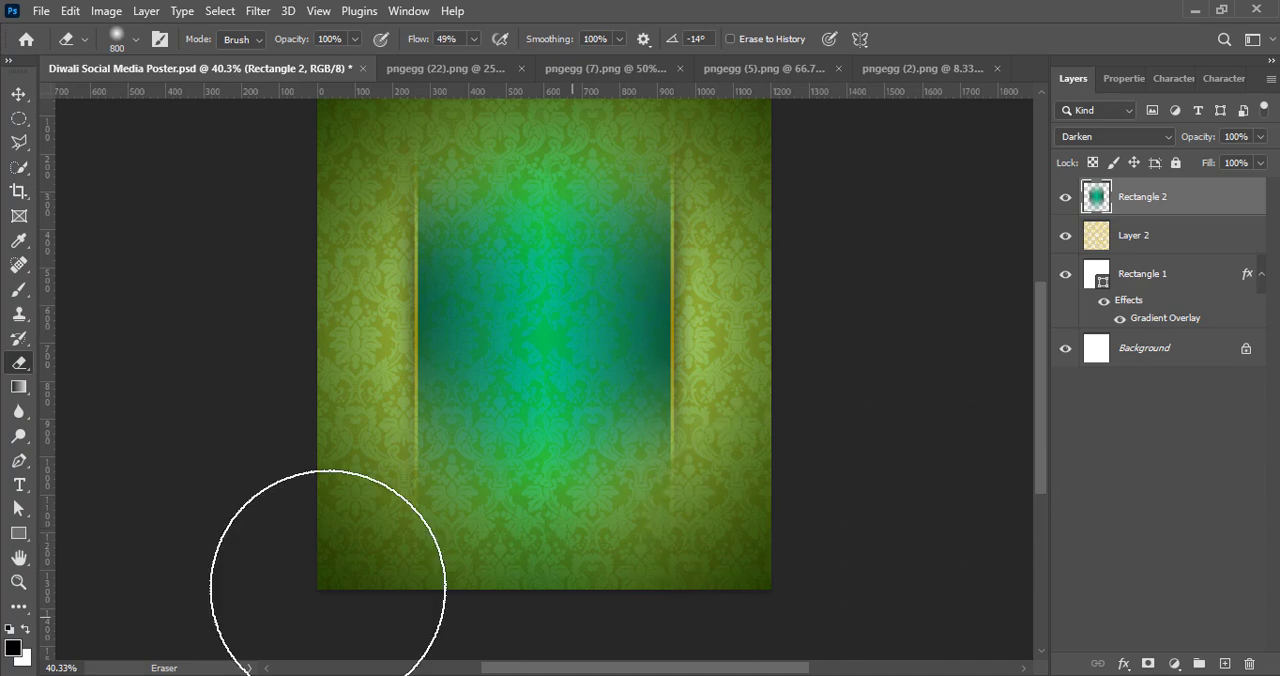
click(20, 95)
scroll(776, 402, up, 1)
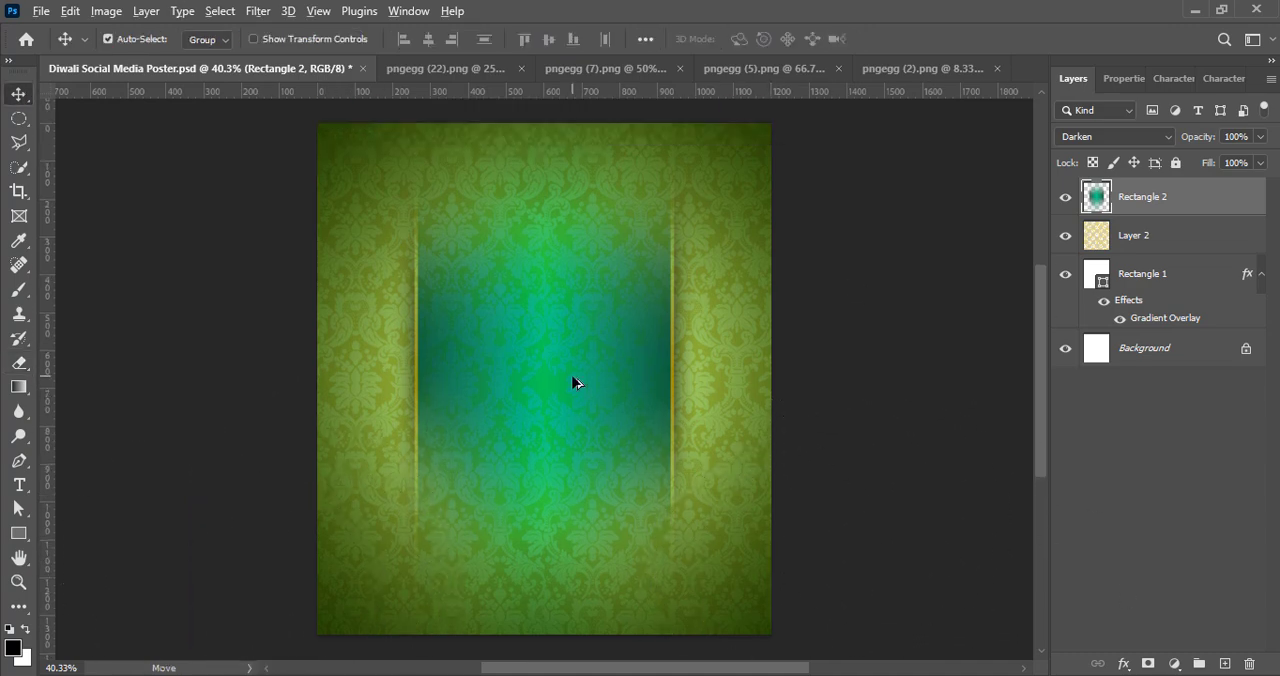
scroll(575, 380, down, 1)
key(ctrl+s)
Step: Enlarge the faded panel with Free Transform to about 107% width and 117% height, keep it horizontally centred, and deselect the layer
key(ctrl+t)
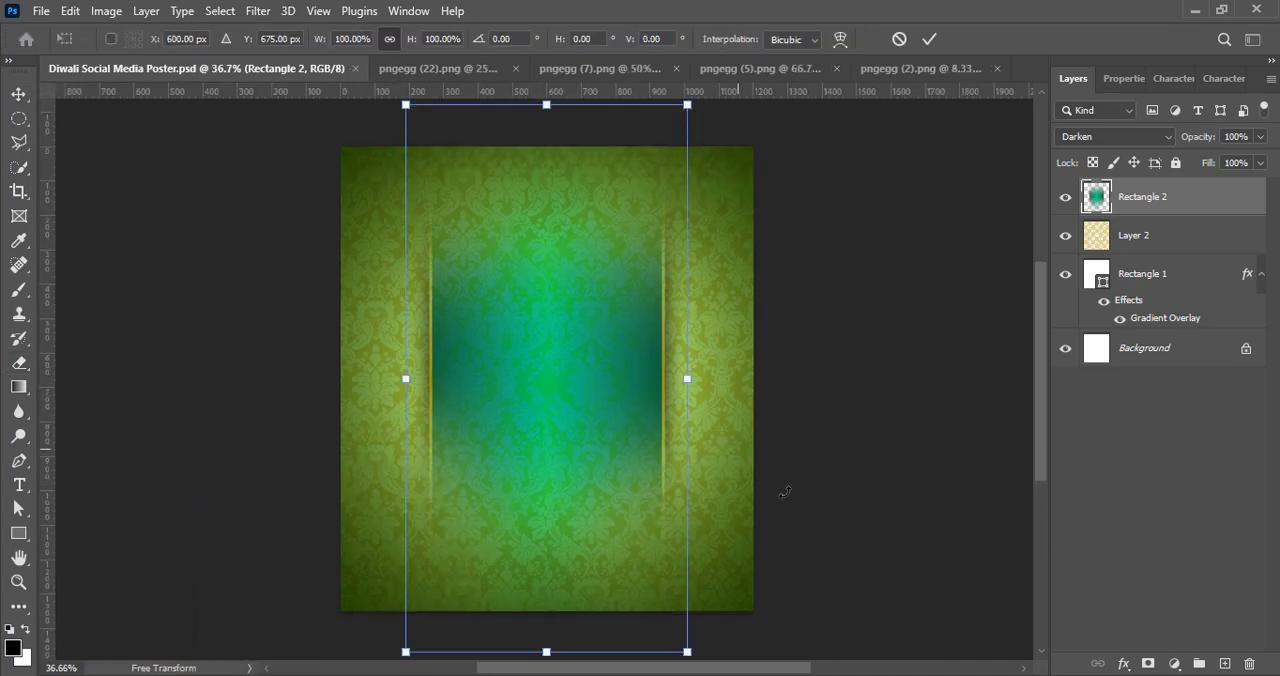
scroll(537, 334, down, 2)
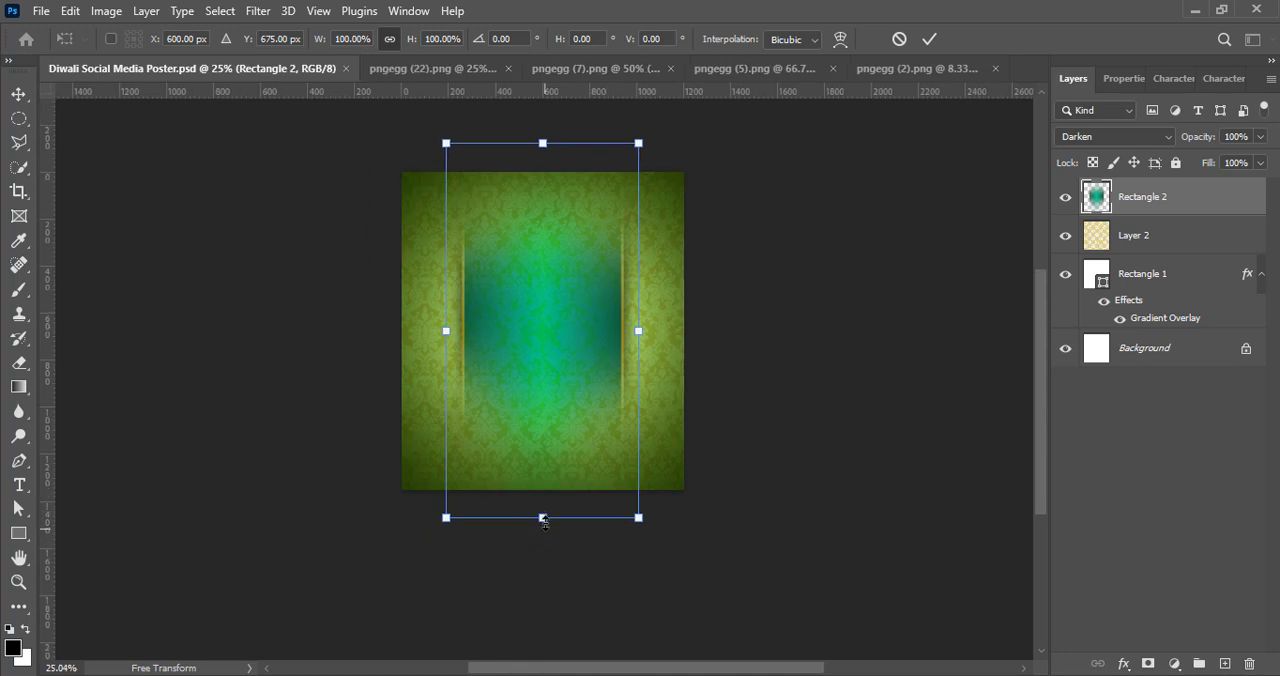
drag(544, 522, 544, 540)
drag(543, 143, 543, 129)
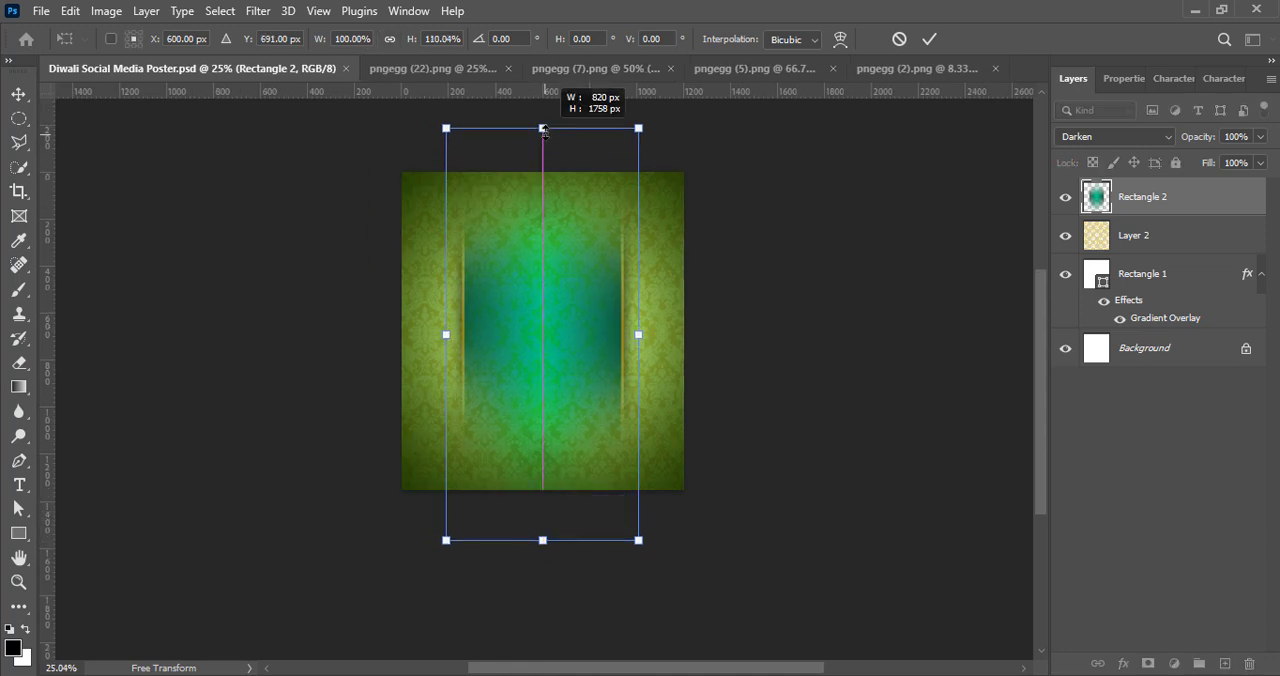
drag(542, 540, 542, 549)
drag(638, 337, 646, 334)
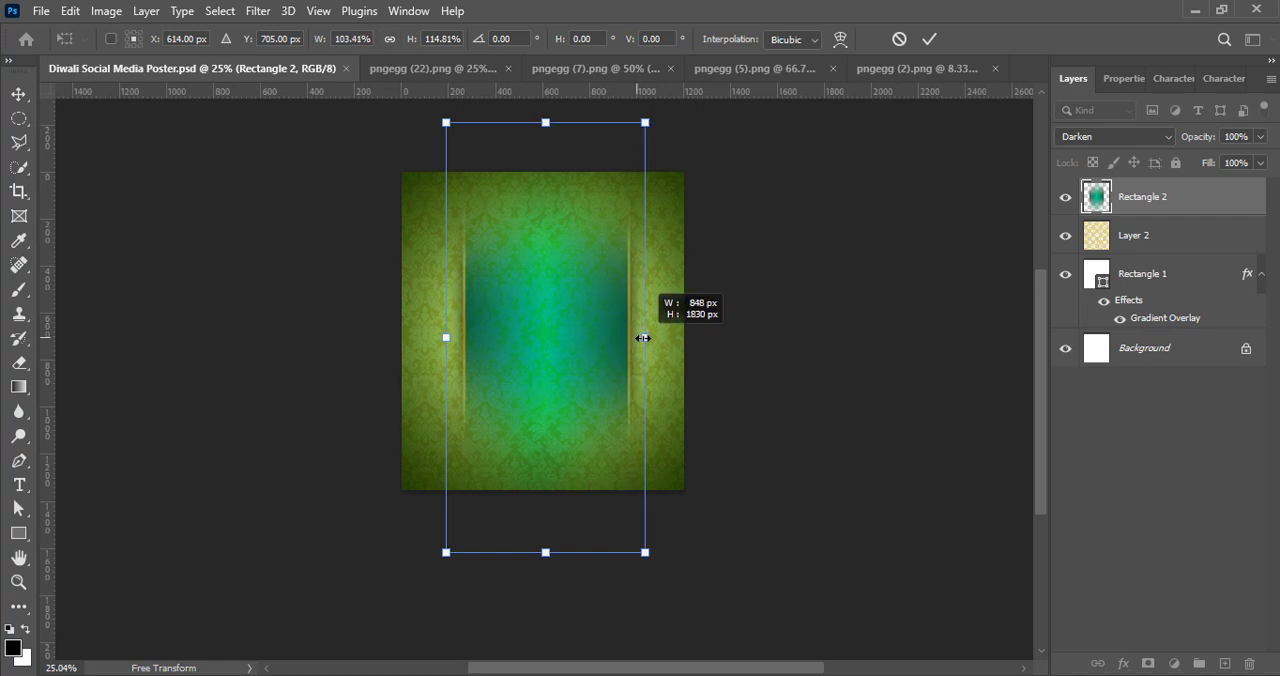
drag(446, 337, 437, 334)
drag(535, 343, 535, 331)
drag(543, 549, 543, 558)
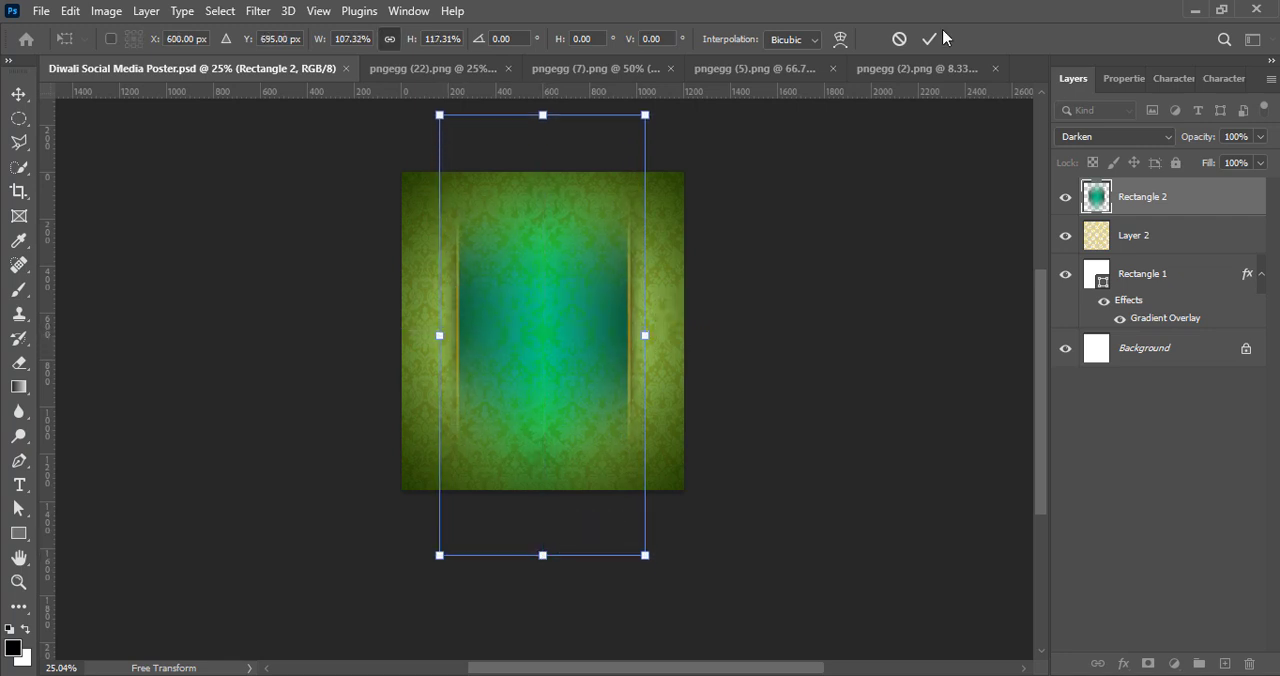
click(932, 39)
scroll(557, 371, up, 4)
scroll(575, 478, up, 2)
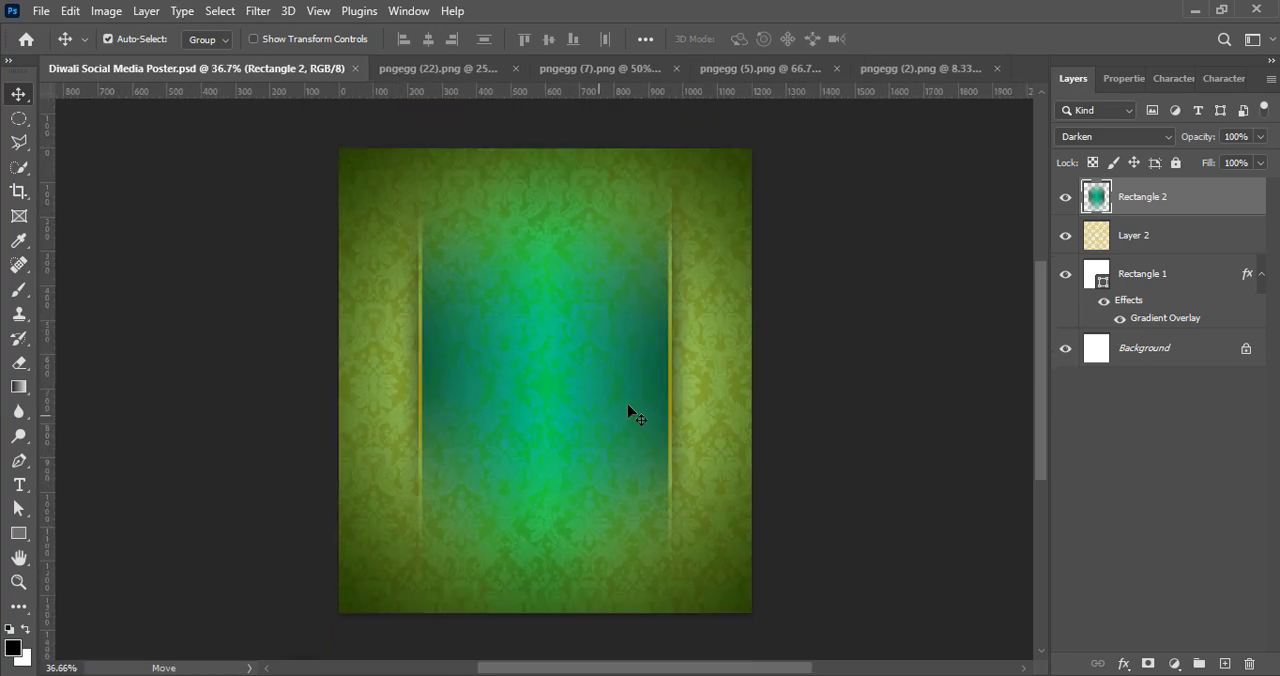
click(860, 360)
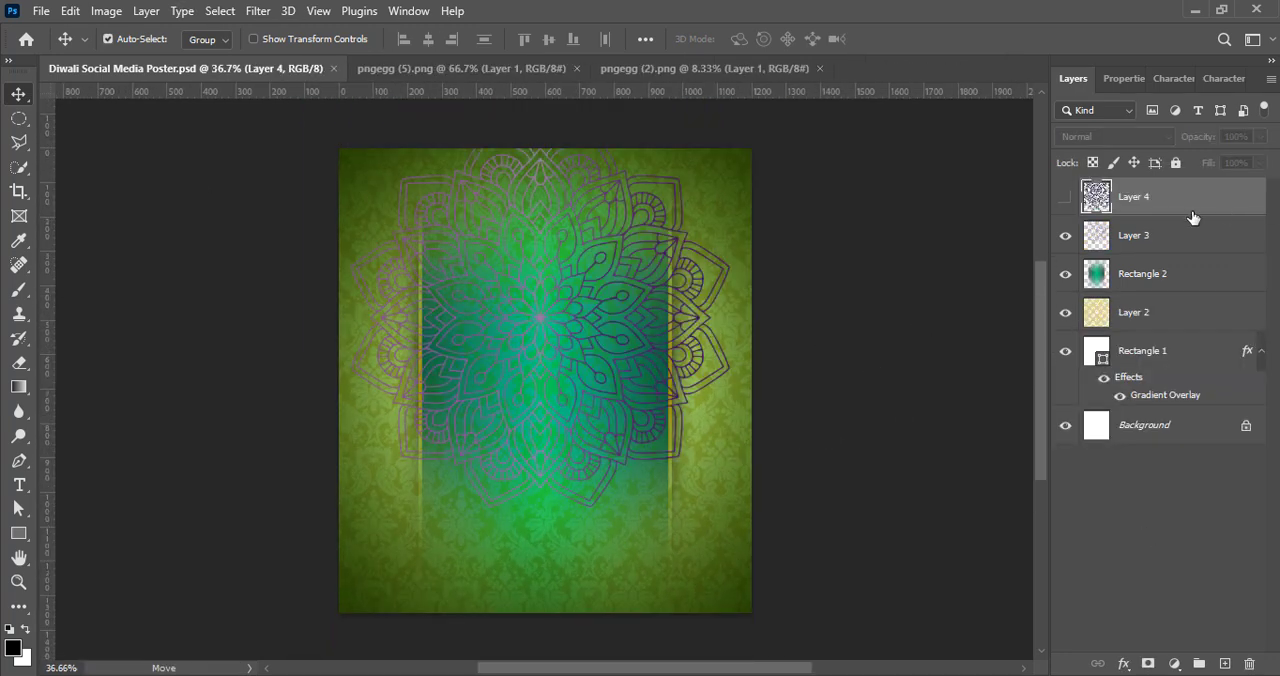
Step: Stack the two imported mandala layers, Layer 3 and Layer 4, beneath Rectangle 2, with Layer 3 above Layer 4
drag(1192, 217, 1188, 313)
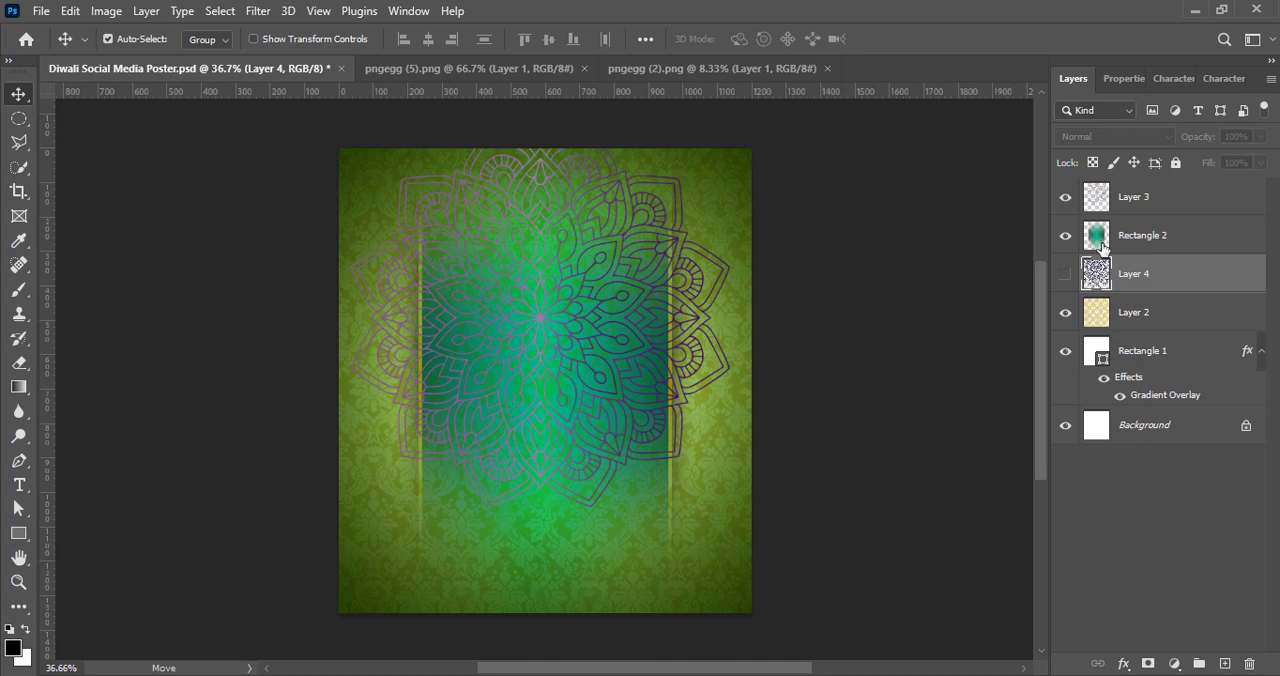
click(106, 12)
click(1160, 198)
drag(1150, 197, 1143, 250)
Step: Apply a Vibrance adjustment and a Levels adjustment to the mandala on Layer 3 to strengthen its line colour
click(106, 11)
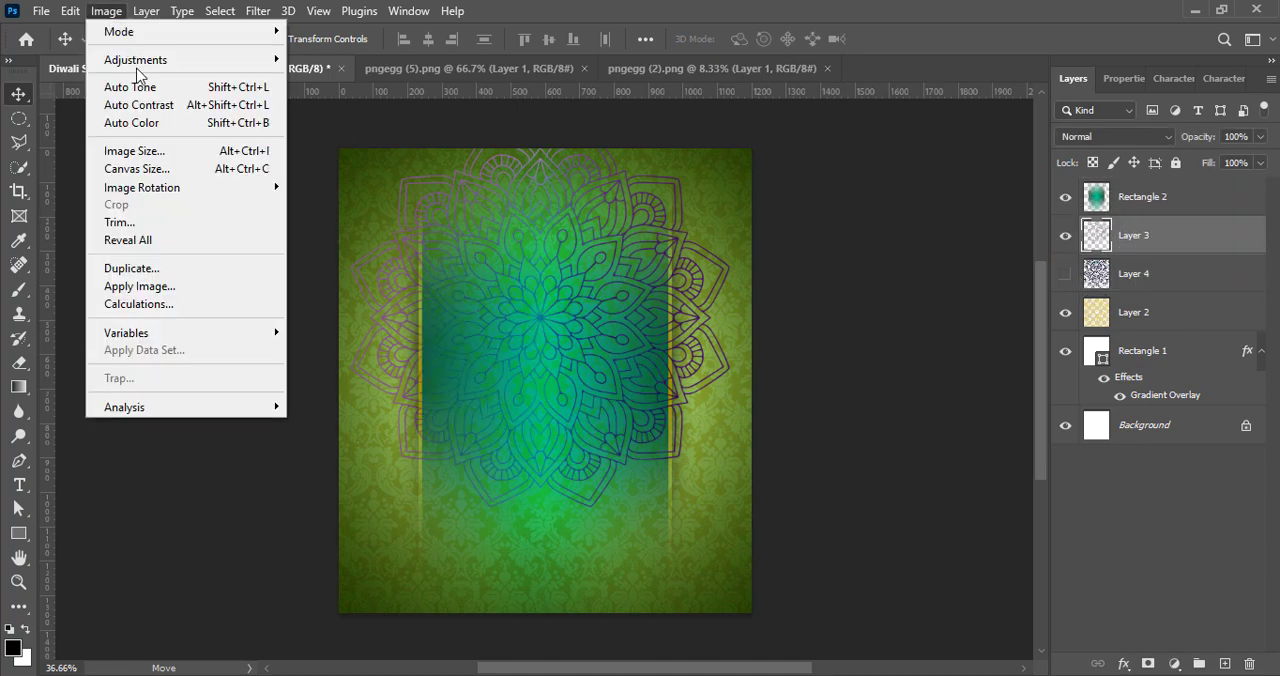
mouse_move(140, 60)
click(330, 141)
click(940, 62)
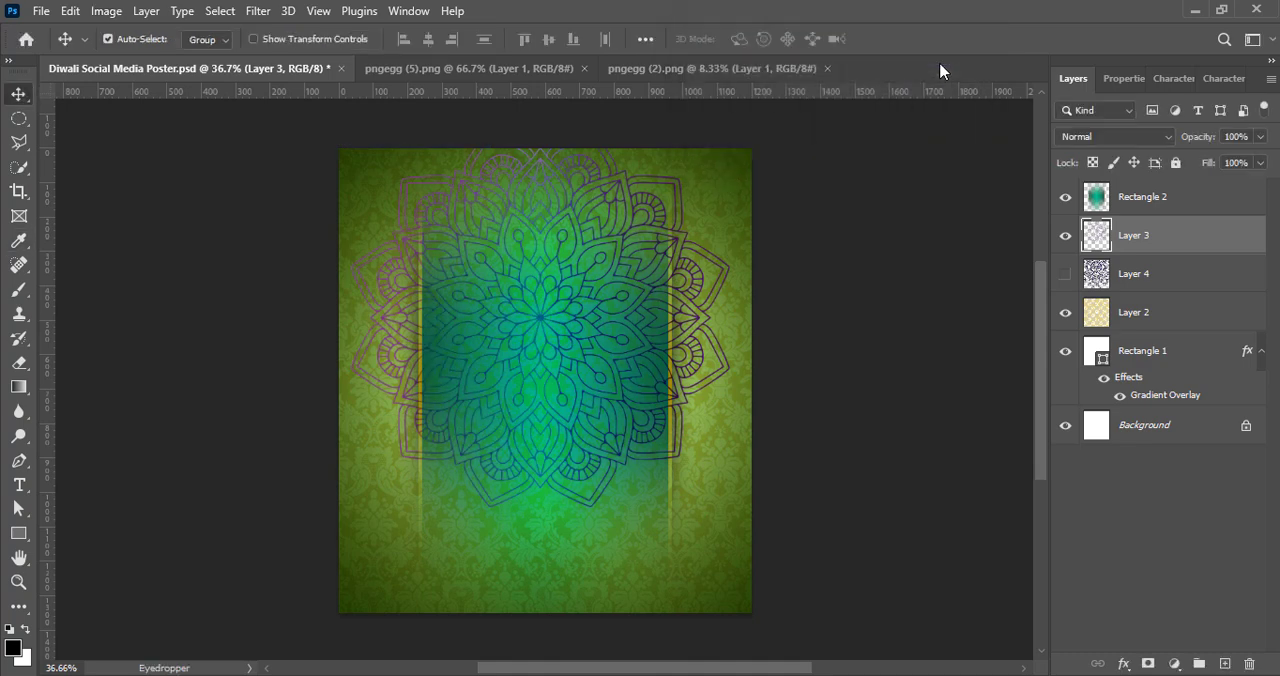
click(106, 11)
mouse_move(140, 60)
click(320, 78)
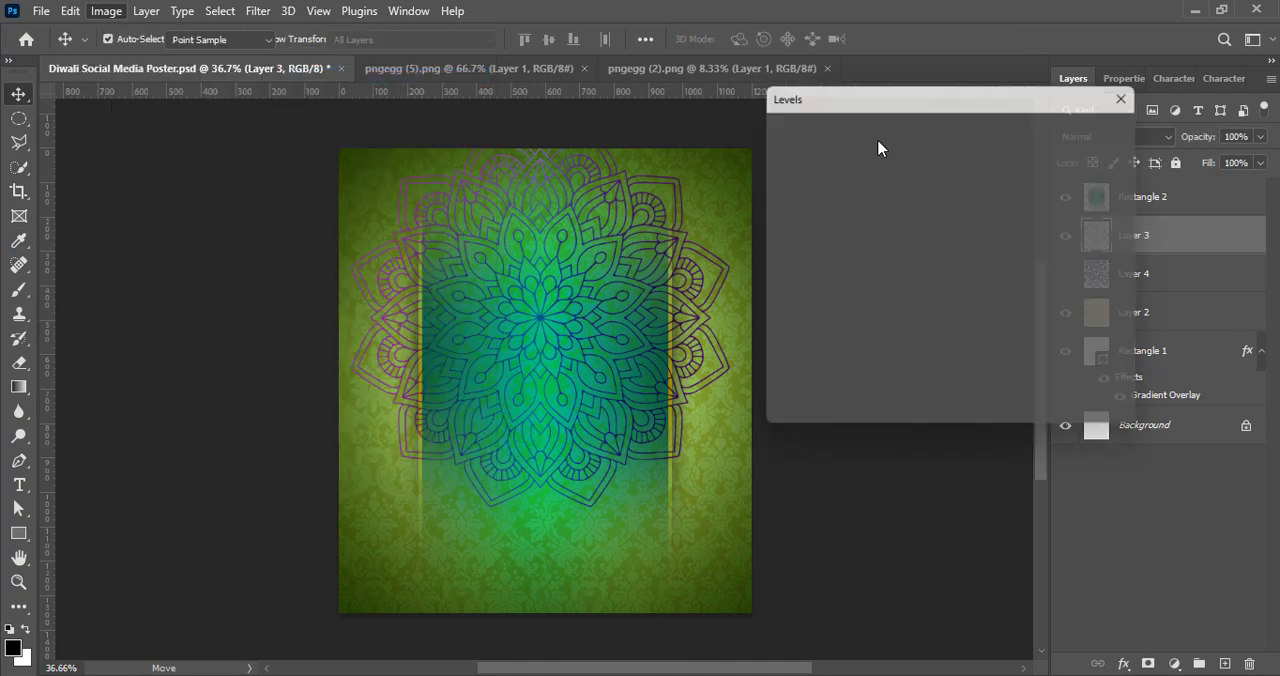
click(960, 125)
click(860, 137)
click(1077, 130)
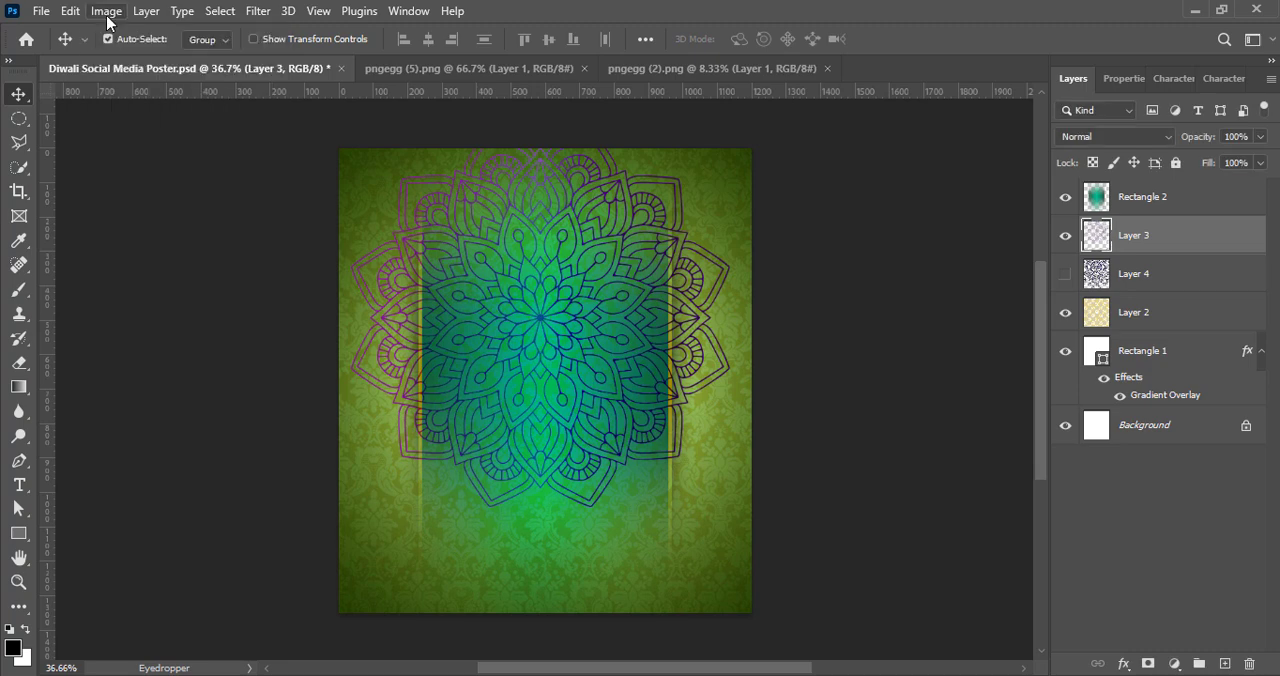
Step: Recolour and darken the Layer 3 mandala with Hue/Saturation, using hue +37 and lightness -46
click(108, 12)
click(437, 157)
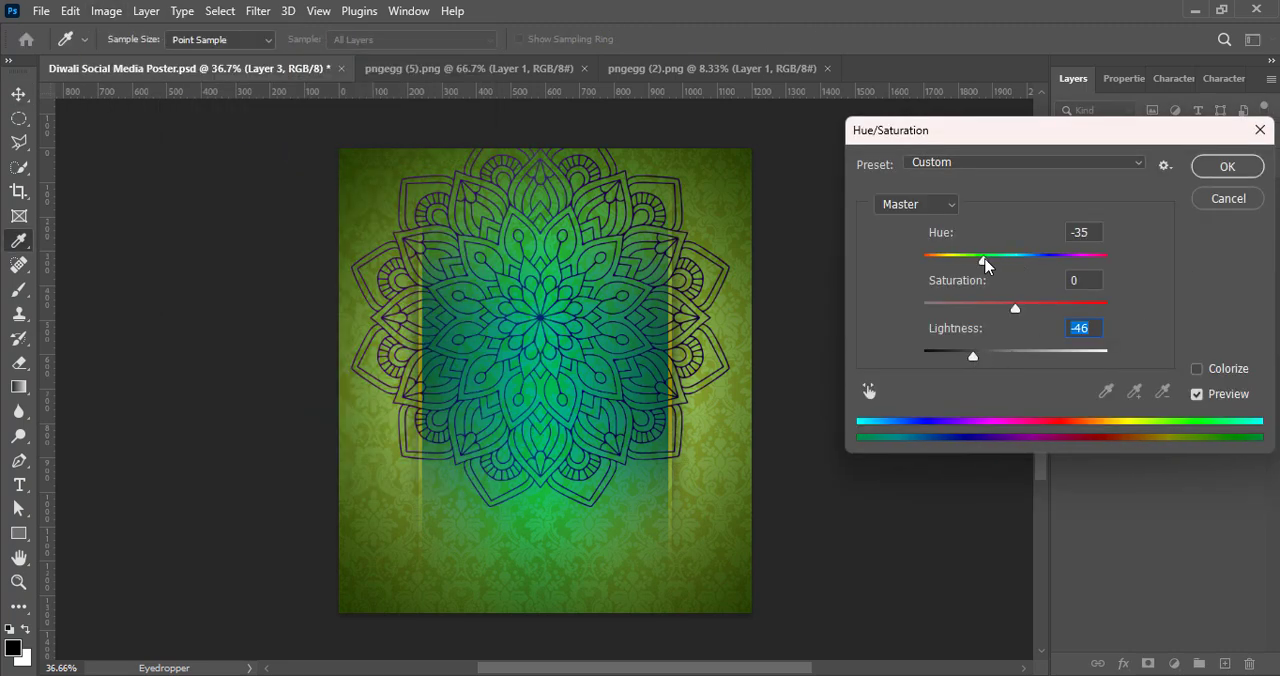
click(1230, 205)
Step: Enlarge the Layer 3 mandala to about 107% with Free Transform, centred behind the panel, and set its blend mode to Divide
key(ctrl+t)
drag(551, 366, 553, 428)
drag(544, 190, 545, 173)
drag(545, 578, 544, 588)
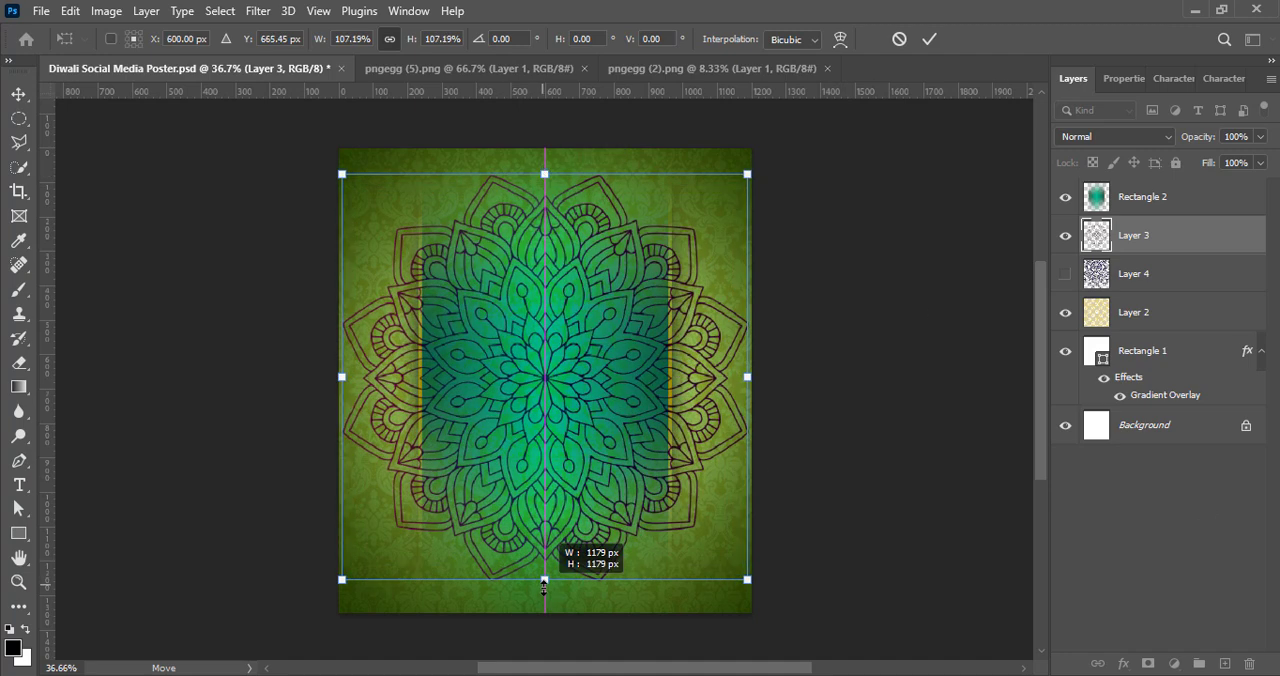
drag(558, 444, 557, 444)
click(929, 39)
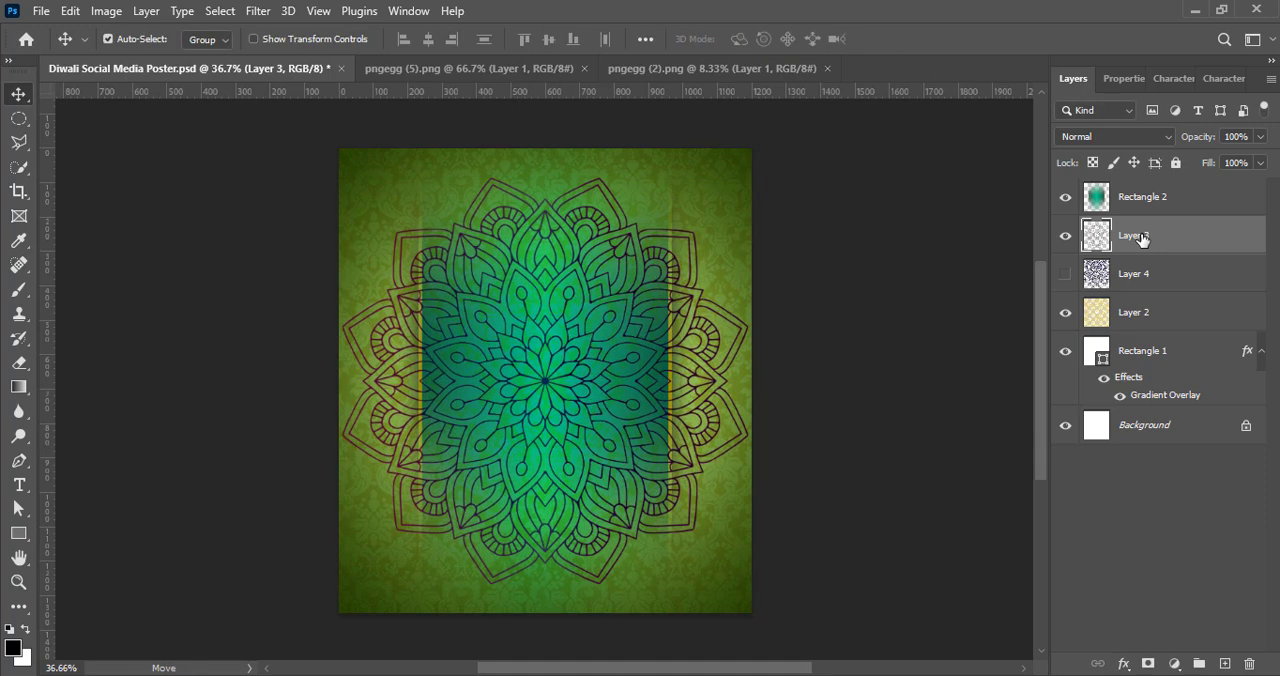
click(1113, 136)
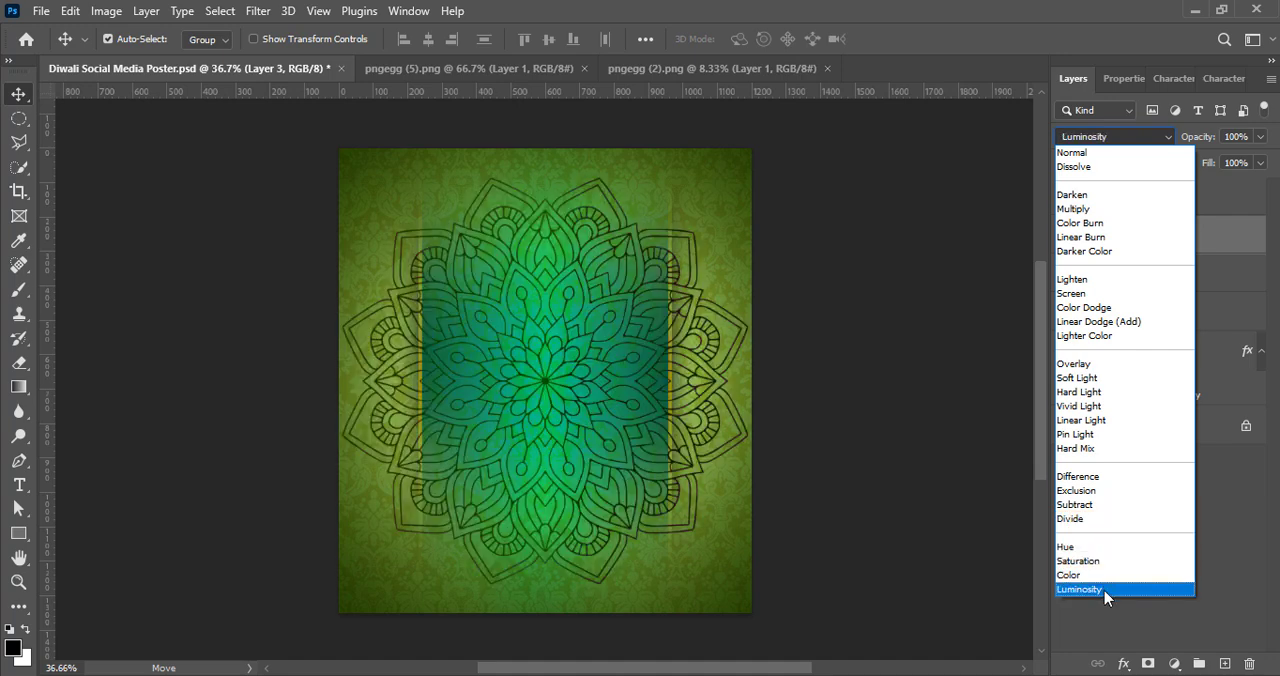
click(1091, 530)
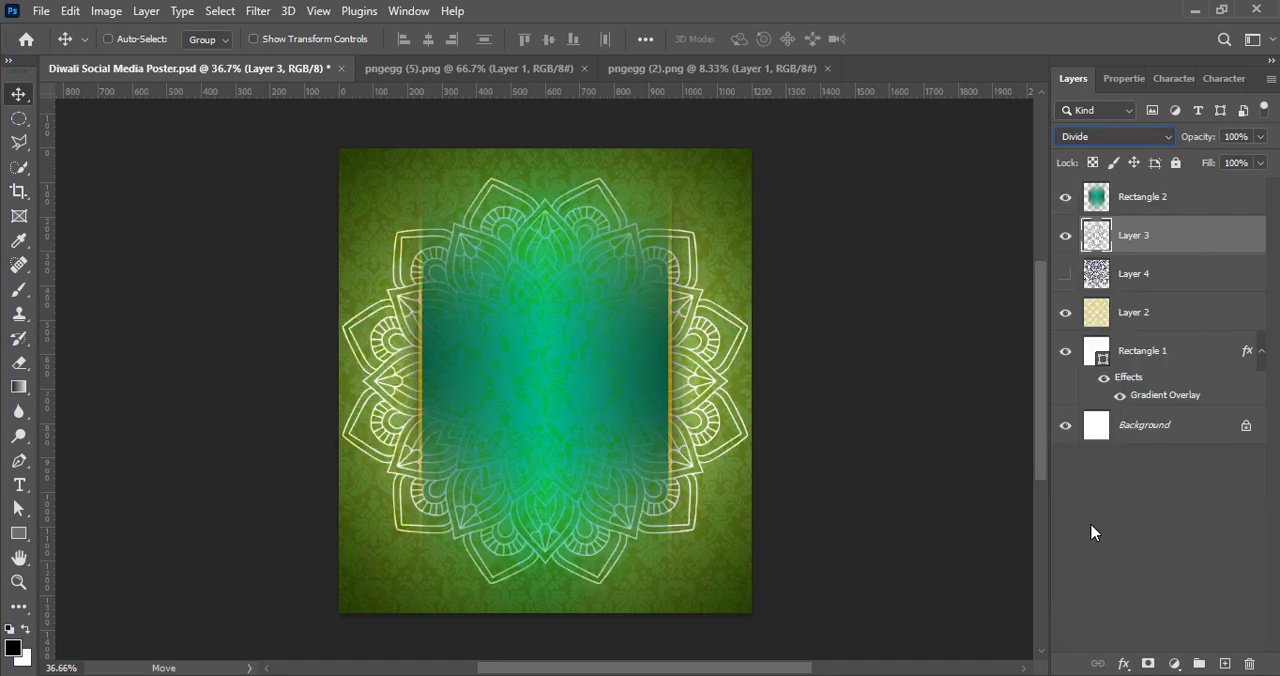
Step: Enlarge the Layer 3 mandala to about 102% with Free Transform so it spans the poster's width, and save the document
key(ctrl+t)
drag(543, 583, 547, 595)
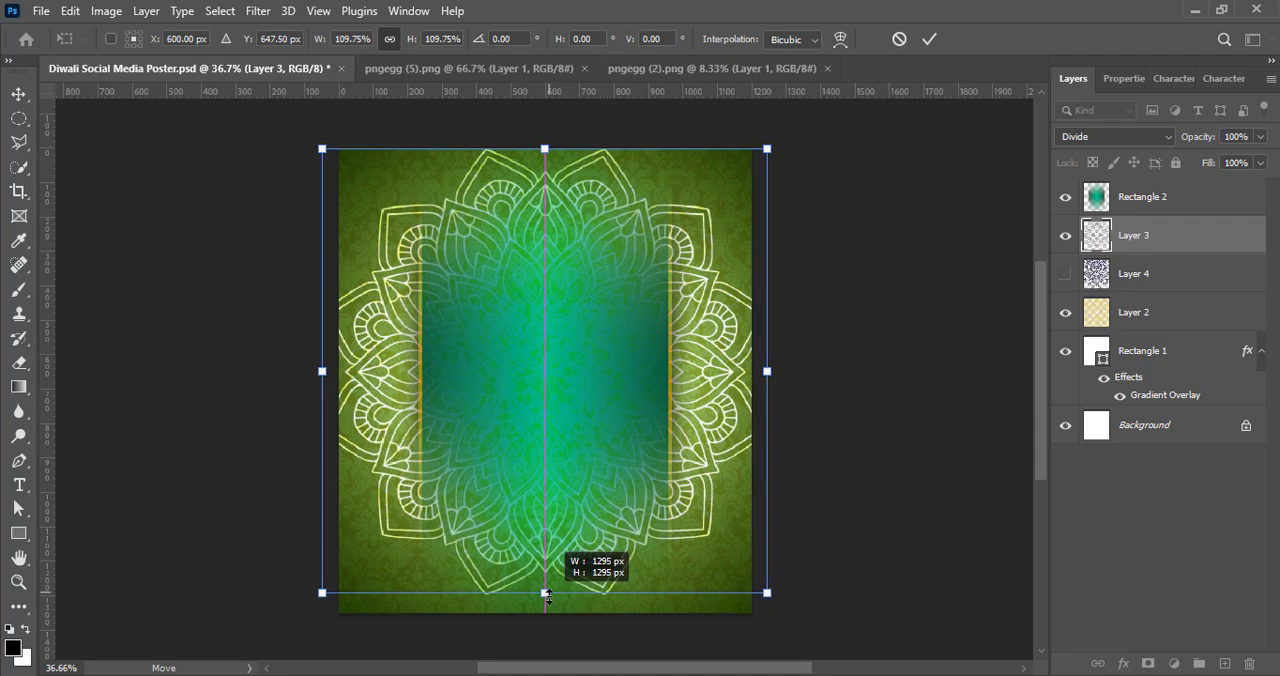
drag(544, 151, 547, 181)
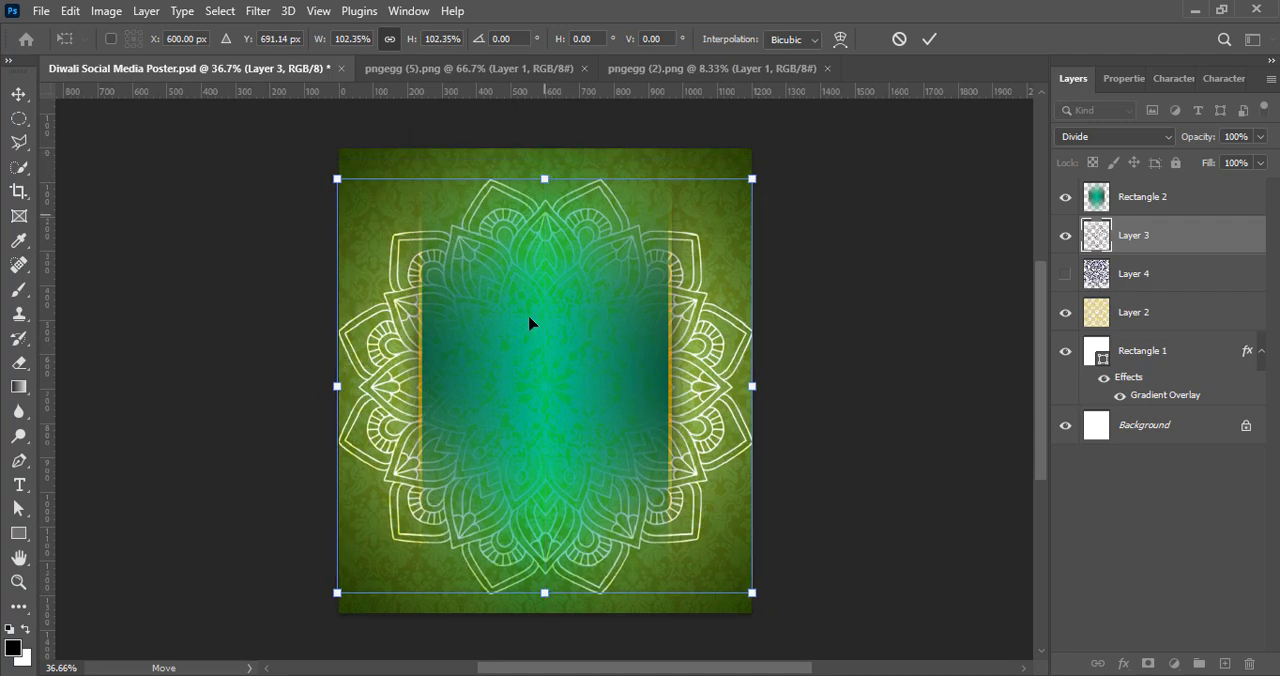
drag(534, 386, 534, 380)
click(930, 39)
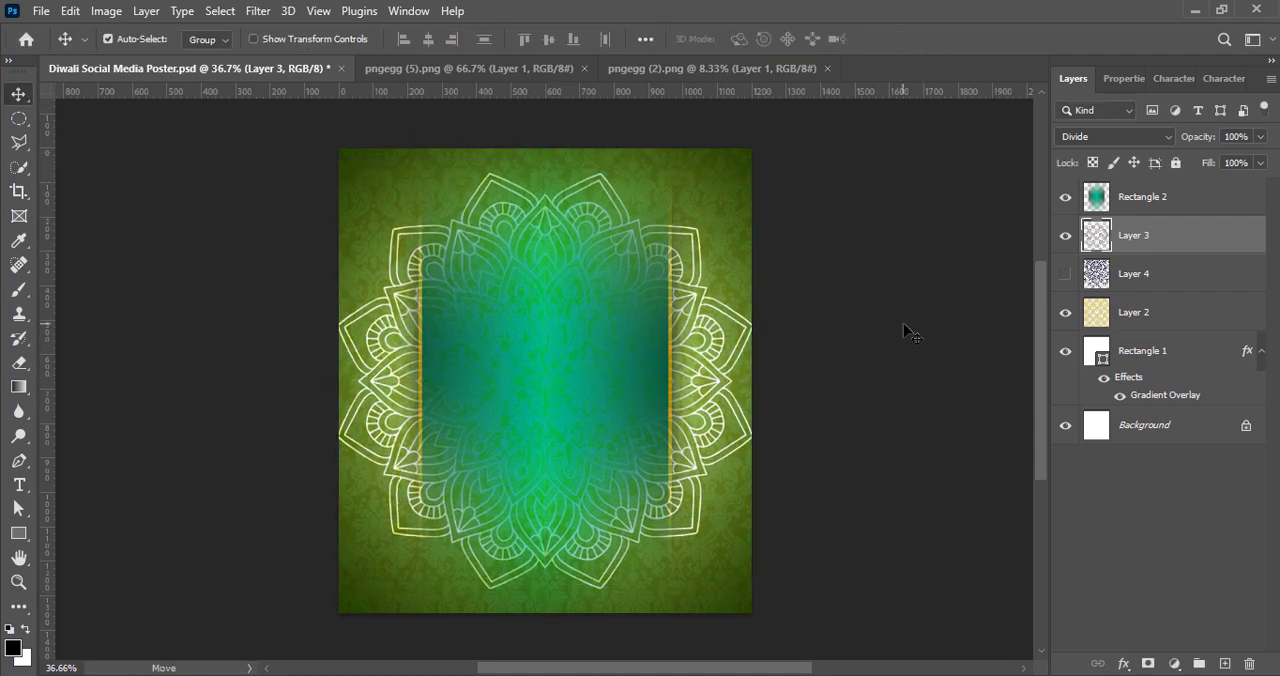
key(ctrl+s)
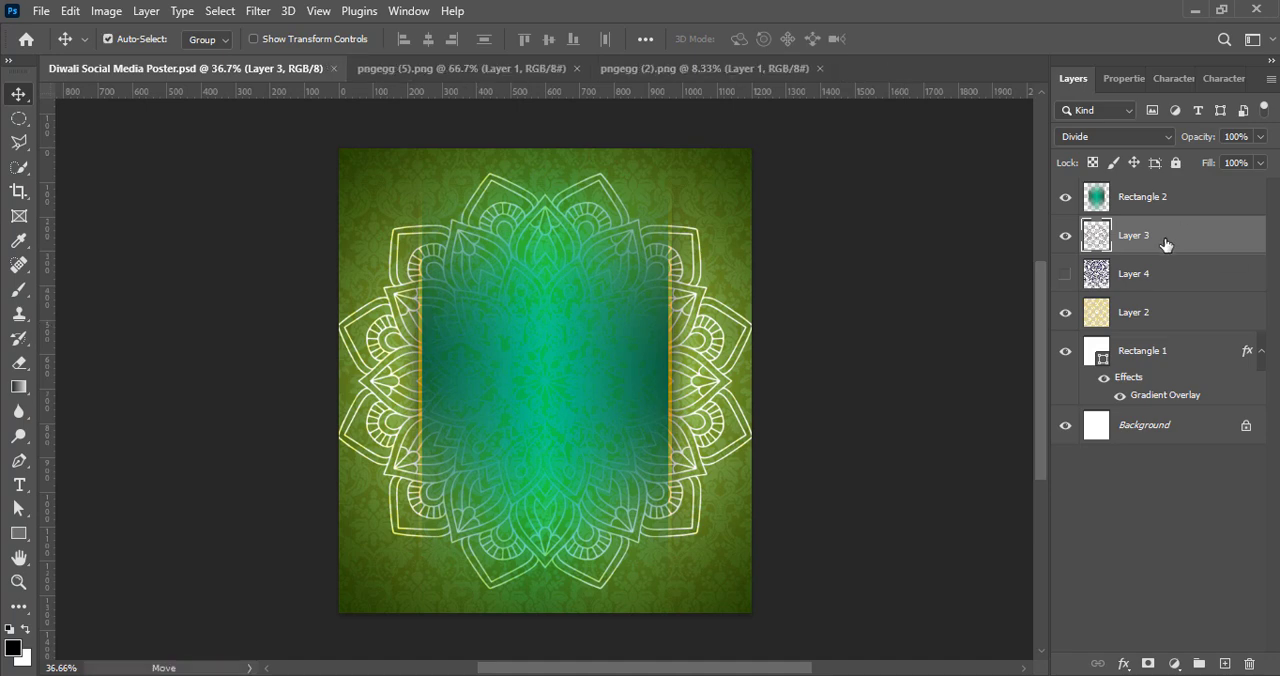
Step: Erase the middle, upper and lower parts of the Layer 3 mandala with a soft 600 px Eraser, raising its flow to 64%
click(25, 366)
drag(543, 271, 551, 451)
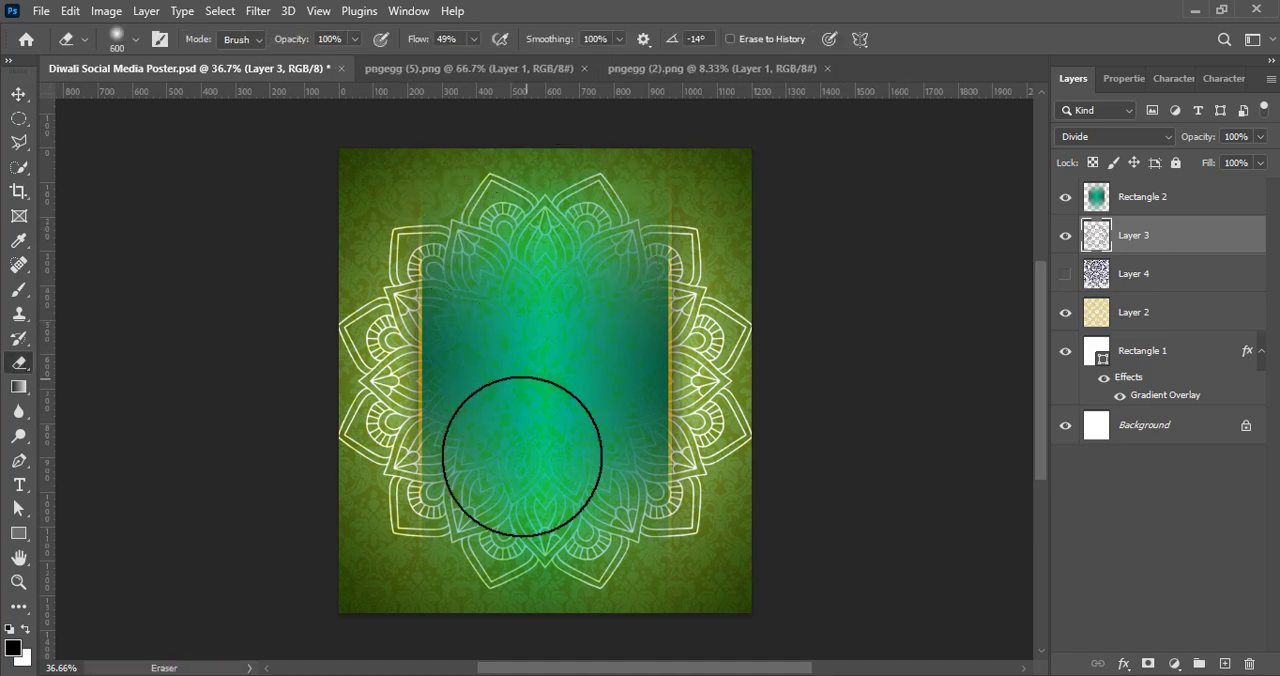
mouse_move(541, 512)
mouse_down()
mouse_move(536, 215)
mouse_move(551, 228)
mouse_move(564, 309)
mouse_move(540, 411)
mouse_move(545, 545)
mouse_move(535, 537)
mouse_move(554, 498)
mouse_up()
click(473, 39)
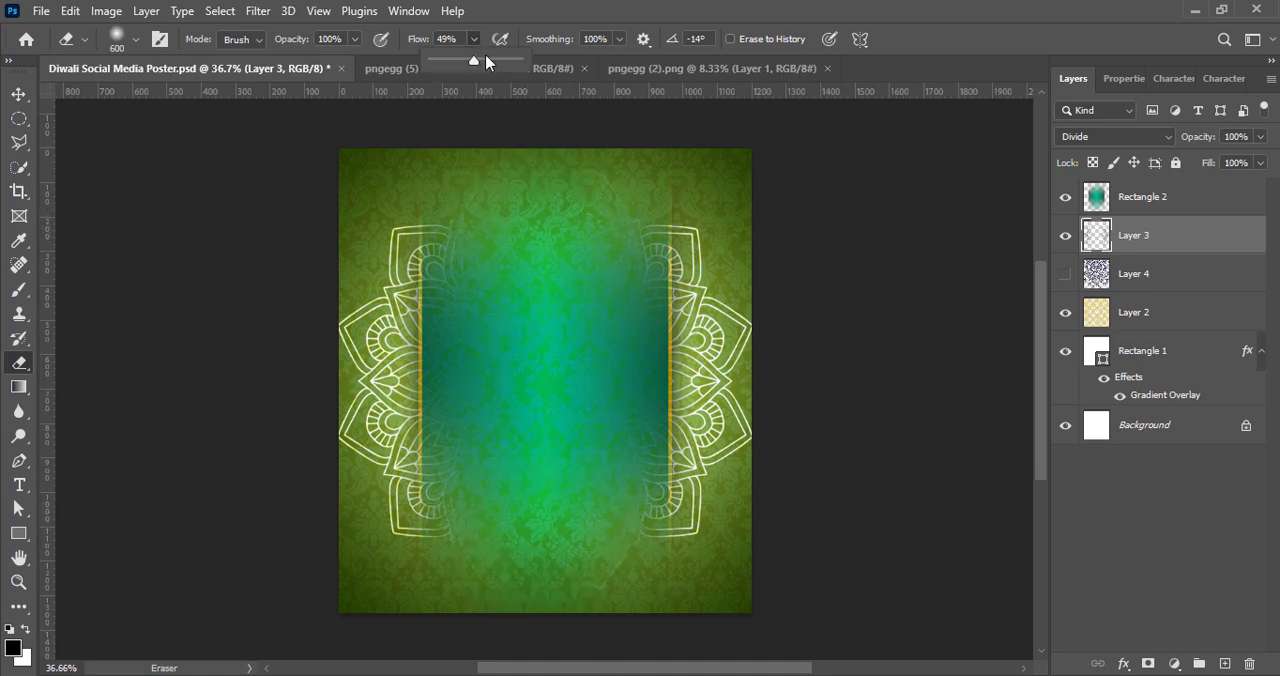
click(532, 518)
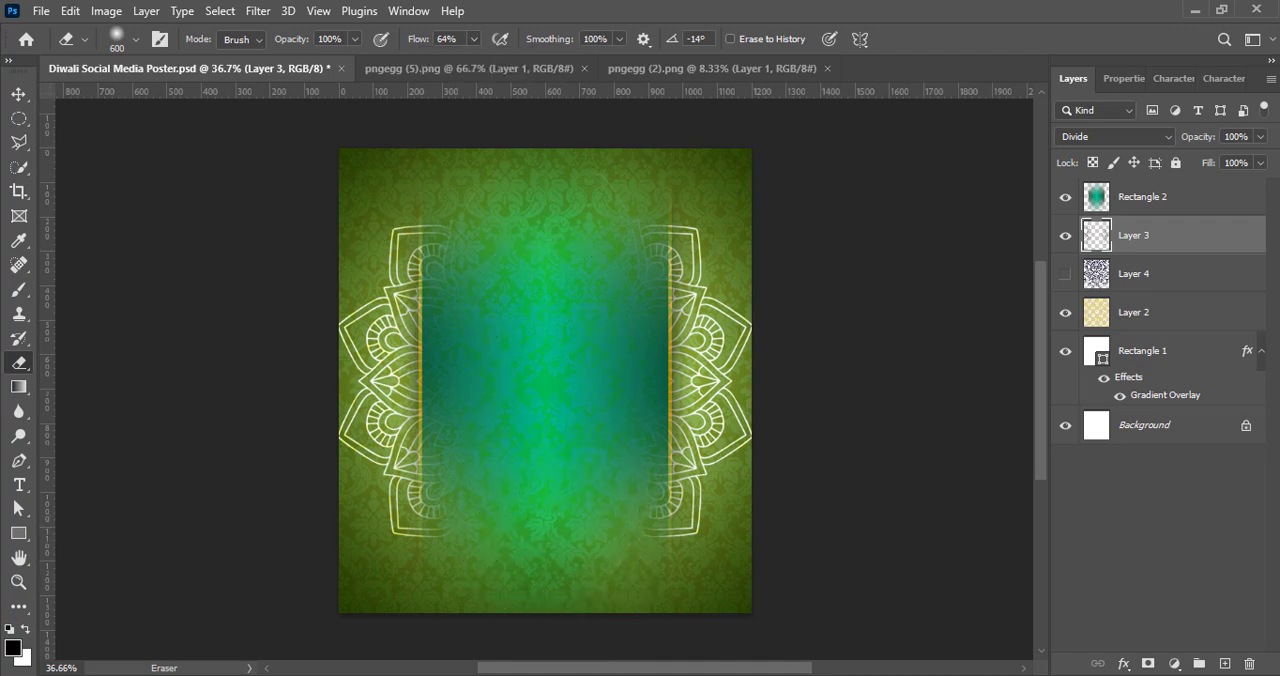
mouse_move(517, 510)
mouse_down()
mouse_move(577, 522)
mouse_move(583, 536)
mouse_move(506, 534)
mouse_move(581, 534)
mouse_move(523, 258)
mouse_move(510, 262)
mouse_move(581, 243)
mouse_up()
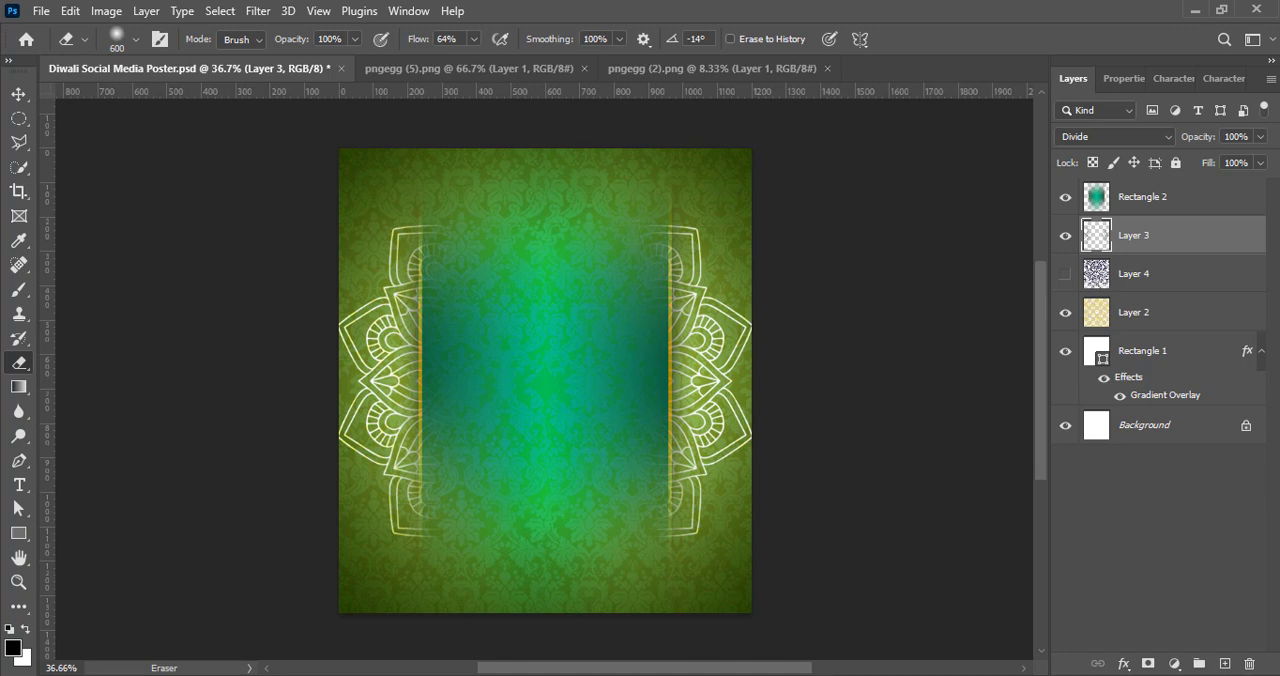
Step: Show Layer 4 and shrink its mandala to about 35% with Free Transform, centred horizontally over the panel
key(v)
click(1065, 274)
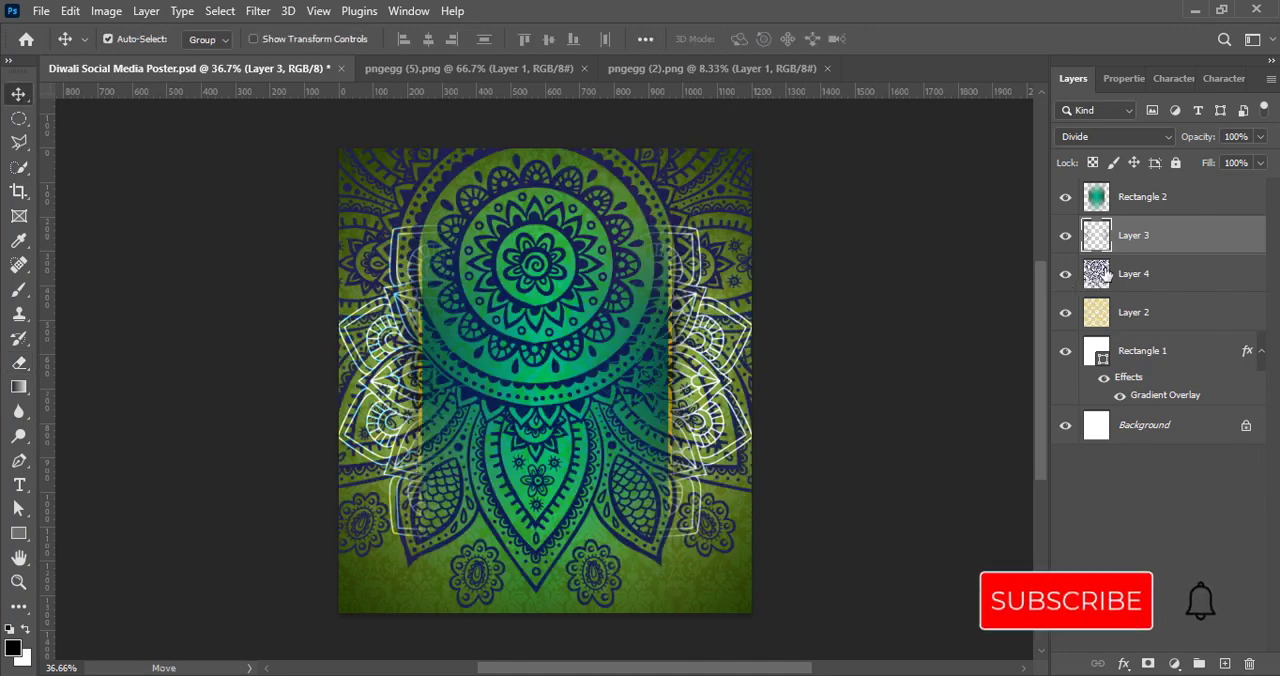
key(ctrl+t)
key(Escape)
click(1165, 277)
key(ctrl+t)
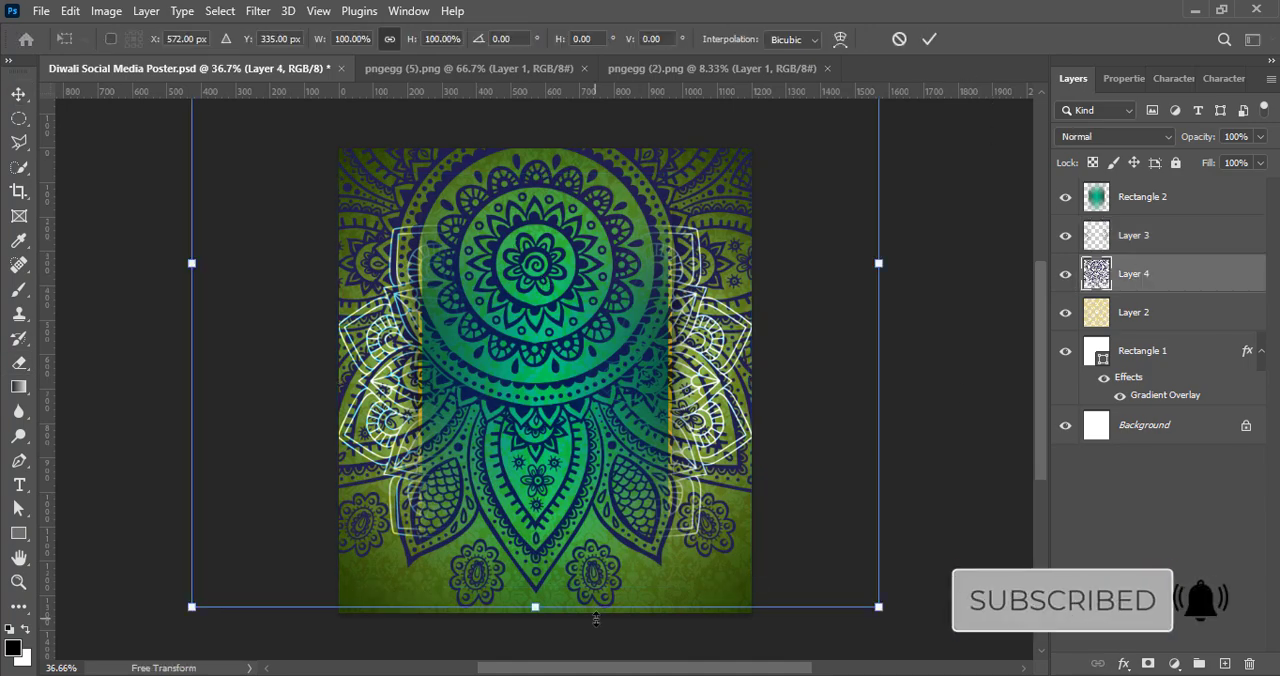
drag(537, 608, 541, 346)
drag(542, 272, 555, 491)
drag(549, 572, 547, 486)
drag(544, 364, 540, 432)
drag(541, 550, 544, 448)
drag(549, 371, 550, 412)
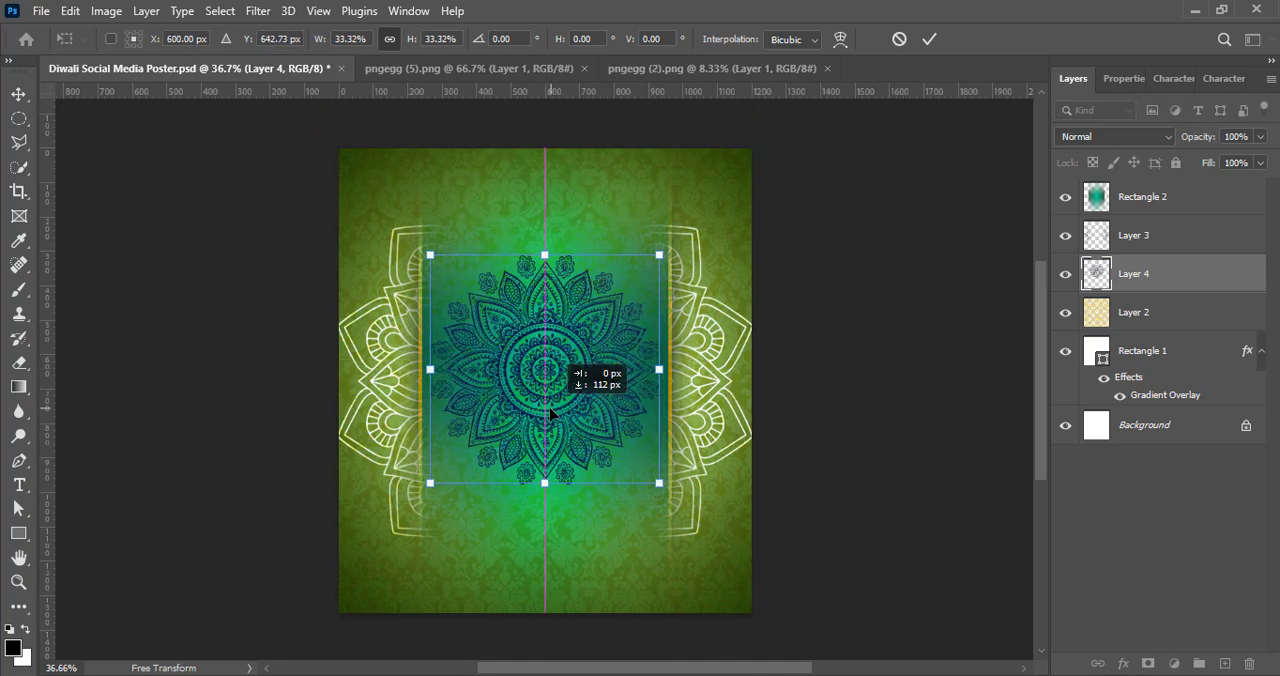
mouse_move(541, 487)
mouse_down()
mouse_move(542, 510)
mouse_move(539, 500)
mouse_up()
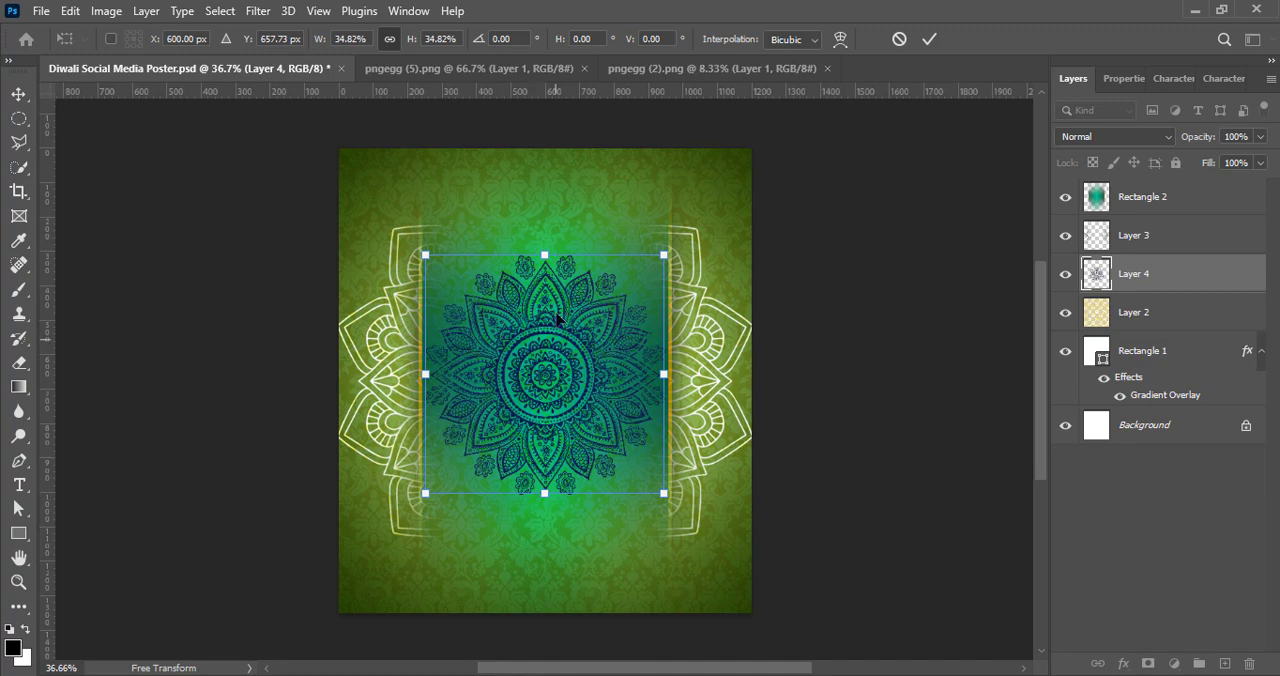
Step: Enlarge the Layer 4 mandala to about 55% and place it half beyond the poster's upper edge, centred horizontally
drag(541, 254, 538, 217)
drag(548, 402, 536, 217)
drag(537, 311, 564, 199)
drag(545, 281, 545, 307)
drag(551, 241, 551, 229)
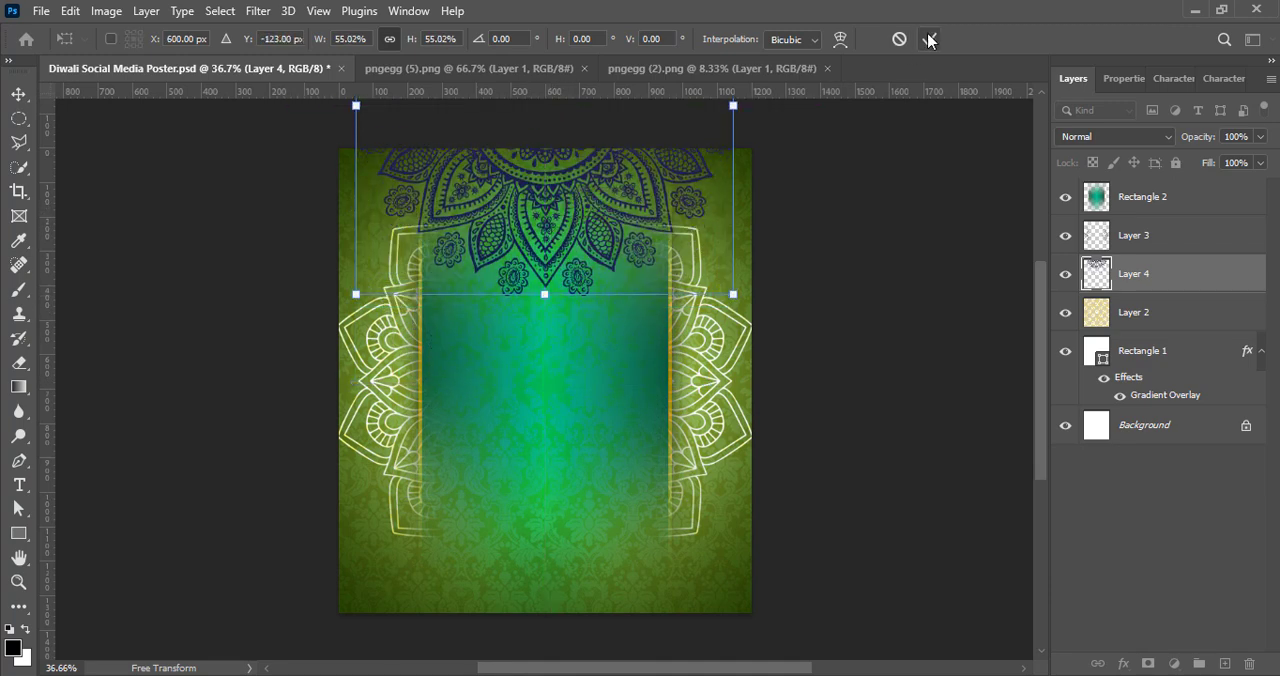
click(929, 39)
Step: Raise the Layer 4 mandala's vibrance to the maximum and set the layer's blend mode to Divide
click(106, 10)
mouse_move(149, 57)
click(330, 150)
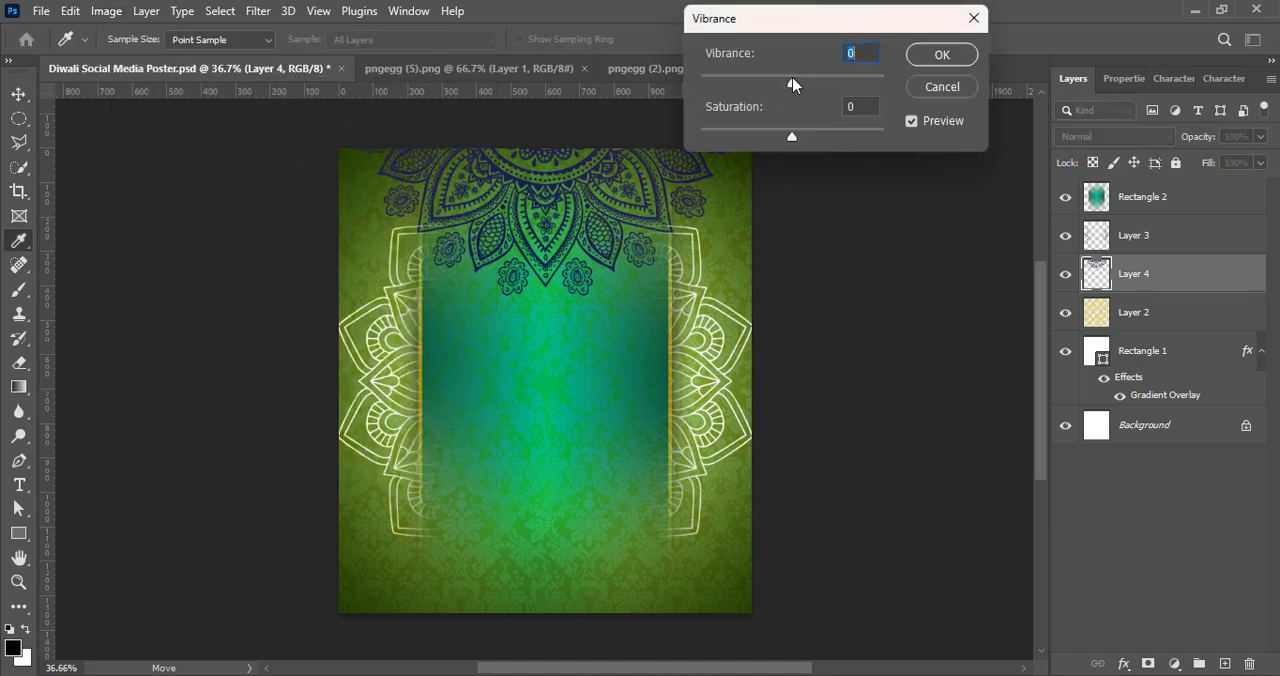
drag(793, 80, 884, 78)
click(942, 54)
key(v)
click(1112, 136)
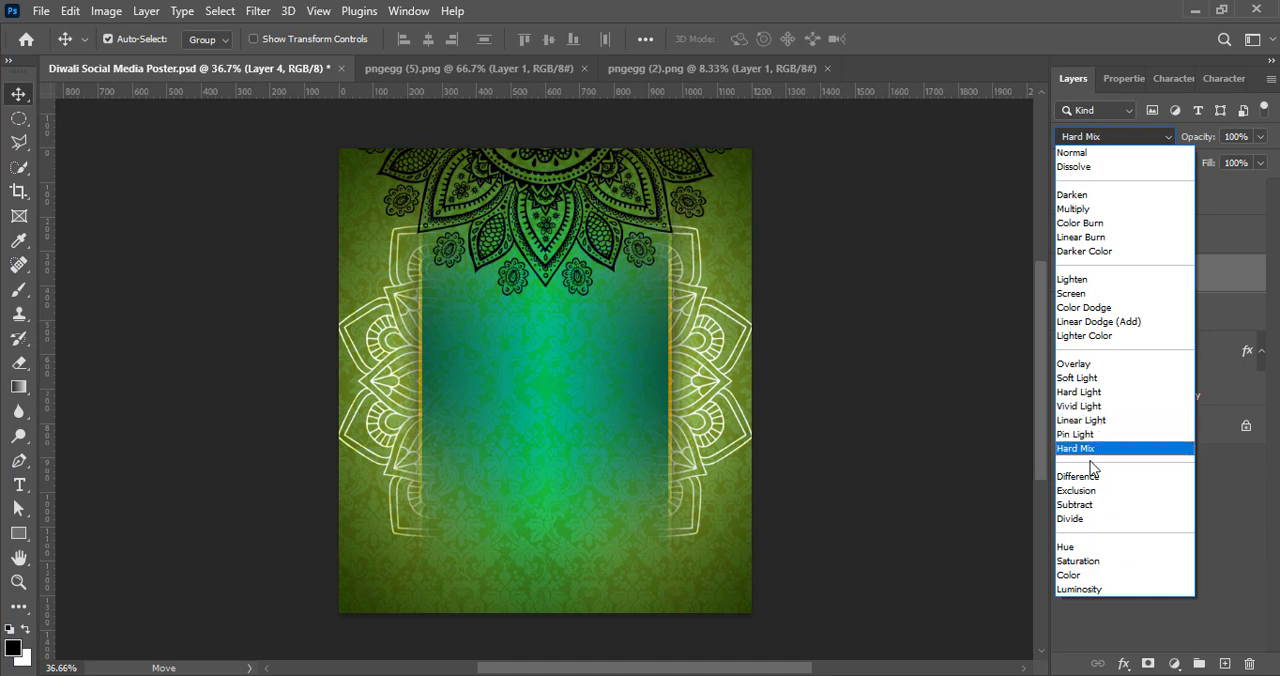
click(1103, 520)
Step: Adjust the Layer 4 mandala with Hue/Saturation, using hue +37, saturation -58 and lightness +27
click(106, 11)
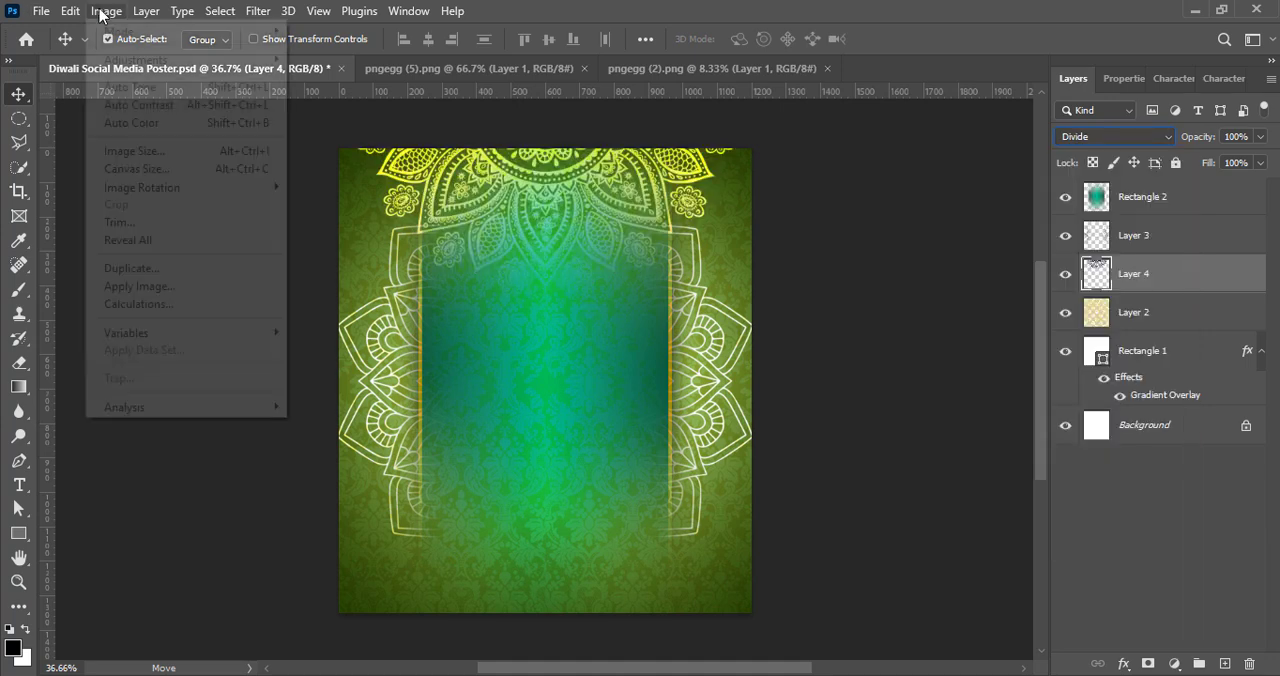
mouse_move(150, 57)
click(440, 160)
drag(1015, 257, 1107, 265)
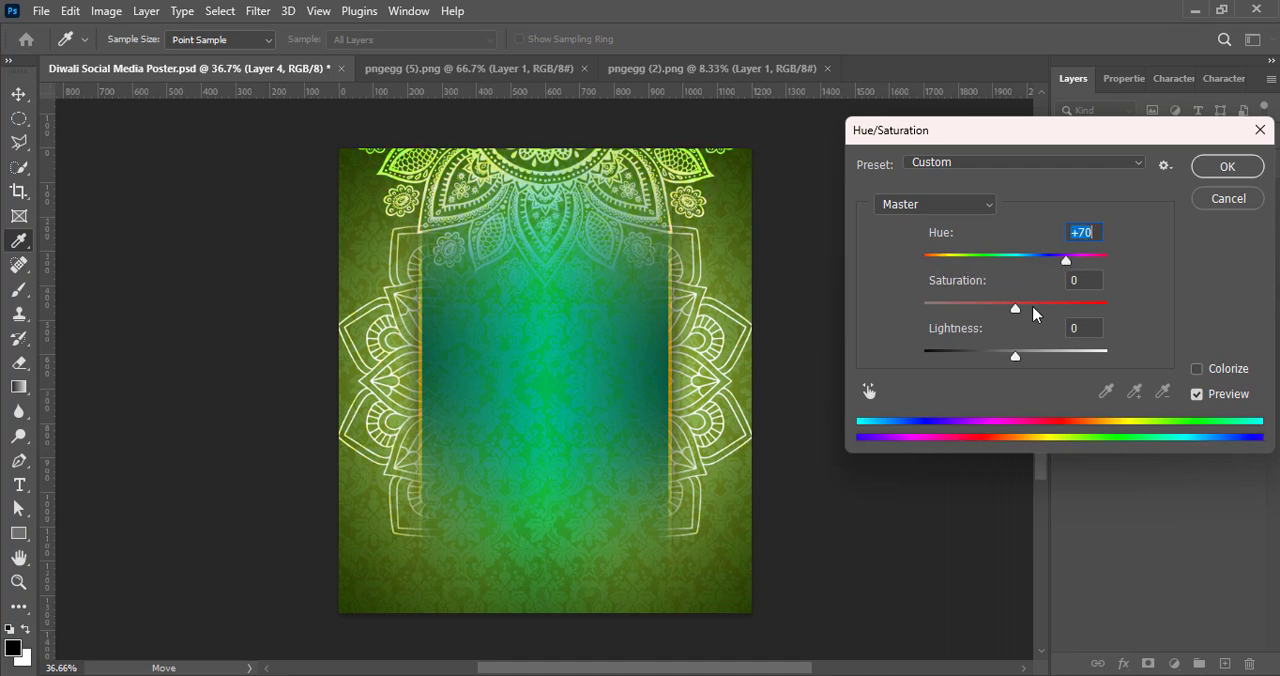
mouse_move(1019, 362)
mouse_down()
mouse_move(1054, 358)
mouse_move(950, 360)
mouse_move(1067, 362)
mouse_move(1040, 362)
mouse_up()
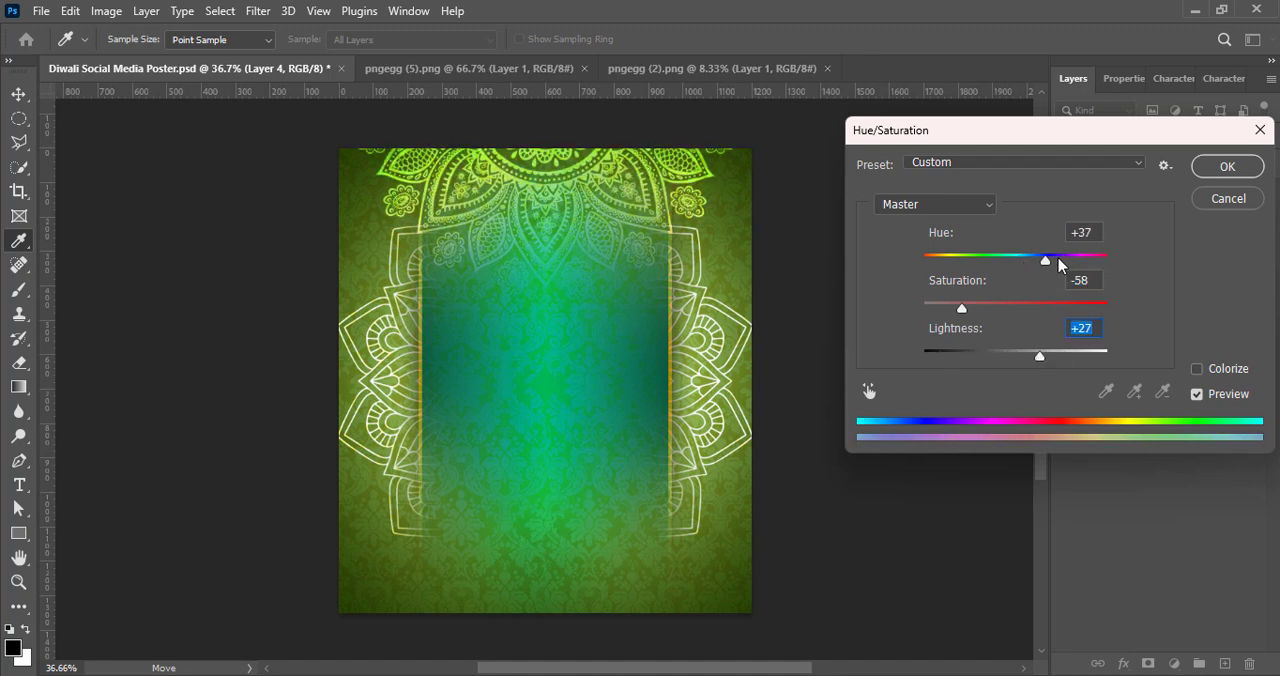
key(Return)
Step: Set Layer 4's blend mode to Linear Dodge (Add) and shrink its mandala slightly at the poster's upper edge with Free Transform
click(1131, 135)
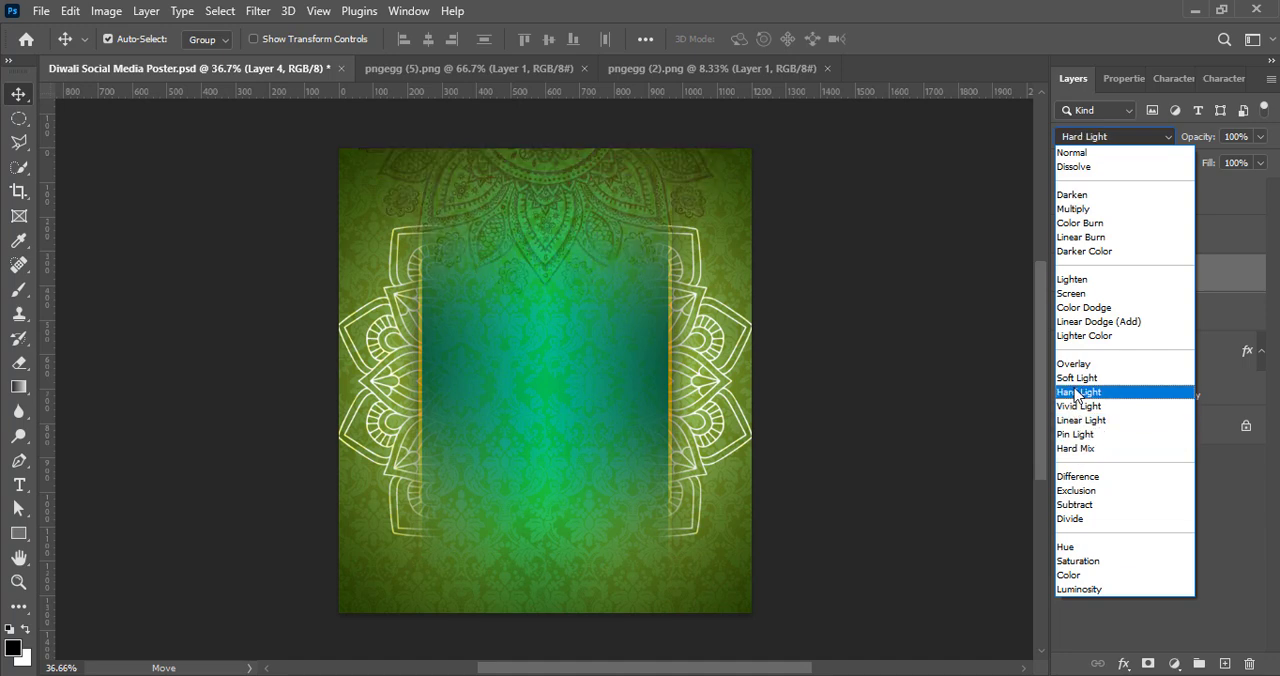
click(1078, 322)
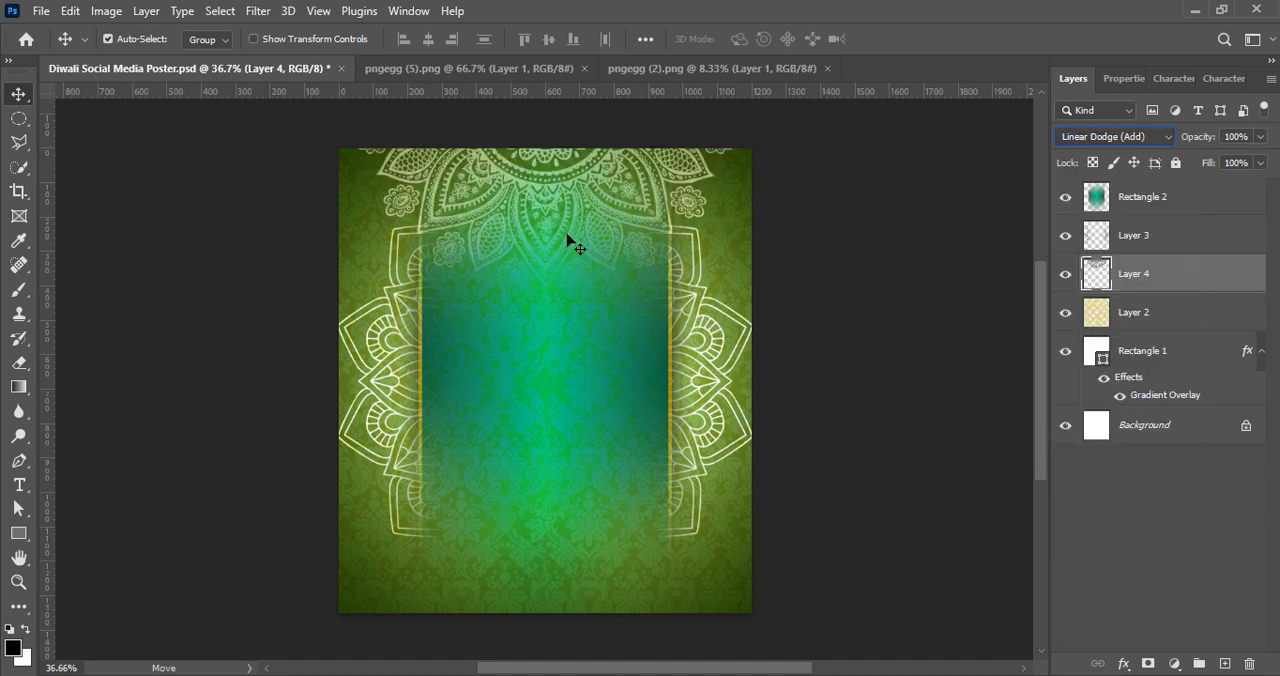
key(ctrl+t)
click(931, 46)
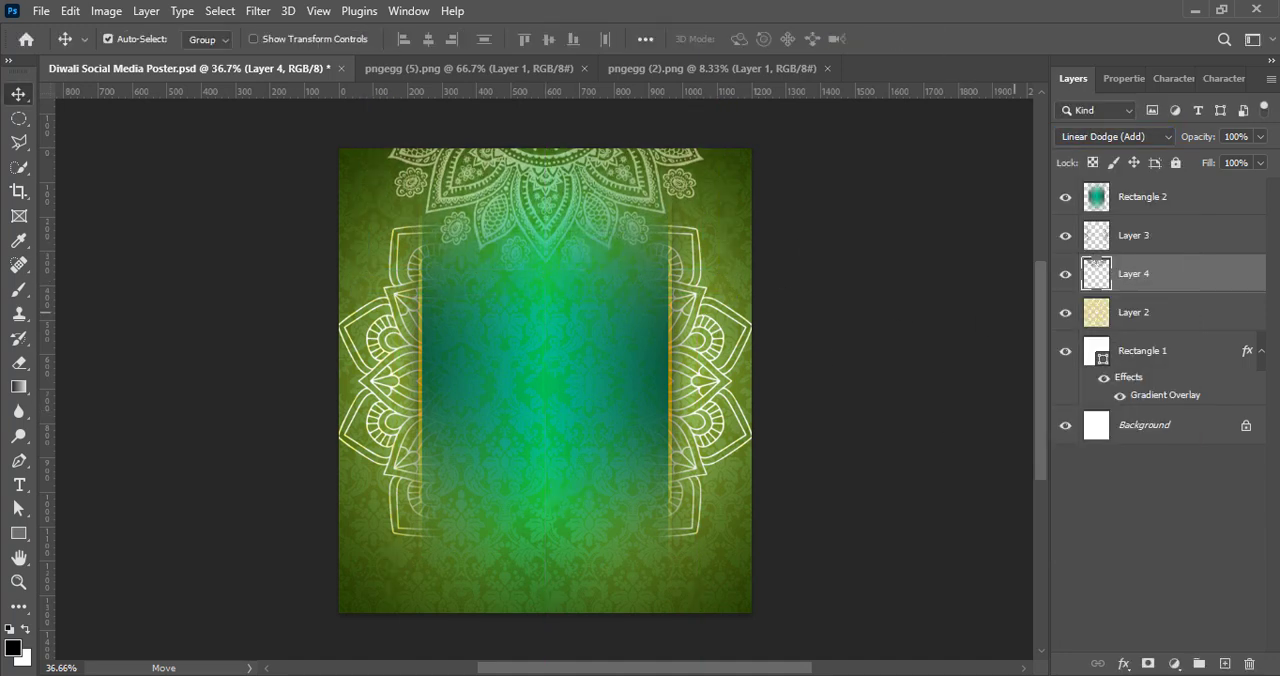
Step: Bring Layer 4 to the front and place a duplicate of its mandala half beyond the poster's lower edge, leaving no layer selected
key(ctrl+shift+bracketright)
drag(537, 258, 545, 630)
click(1140, 273)
click(1172, 200)
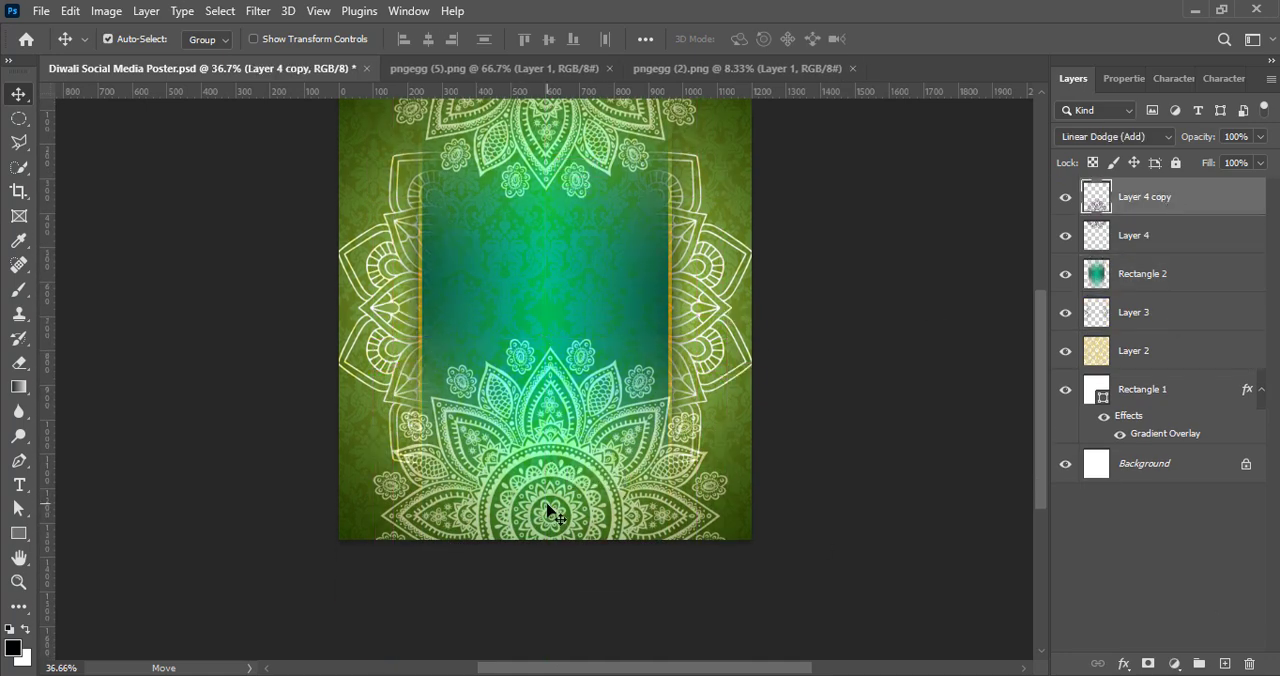
drag(548, 515, 541, 549)
drag(545, 565, 556, 588)
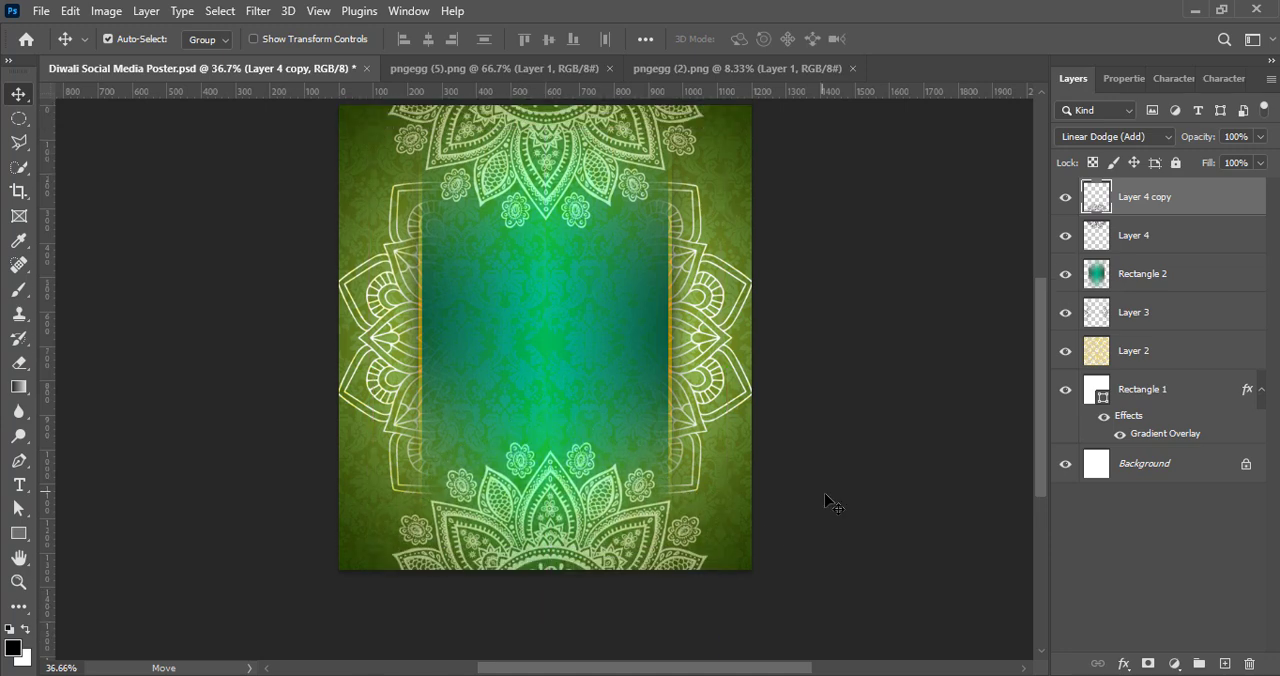
click(586, 130)
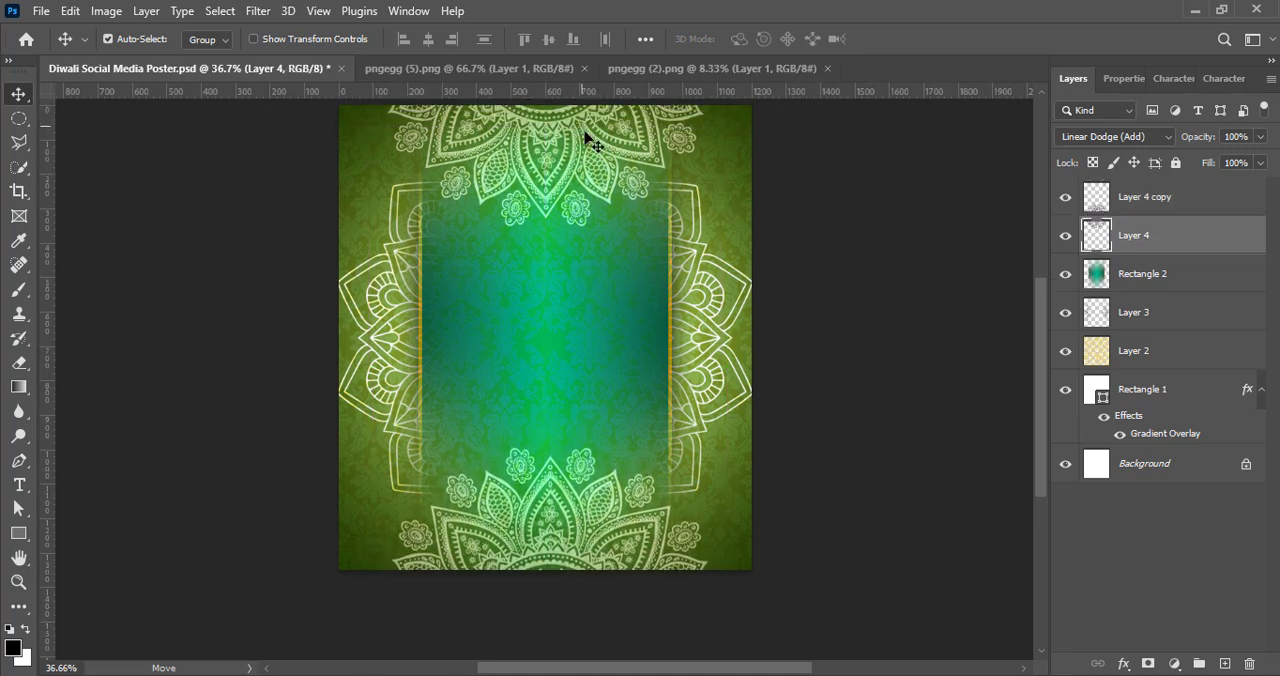
click(870, 405)
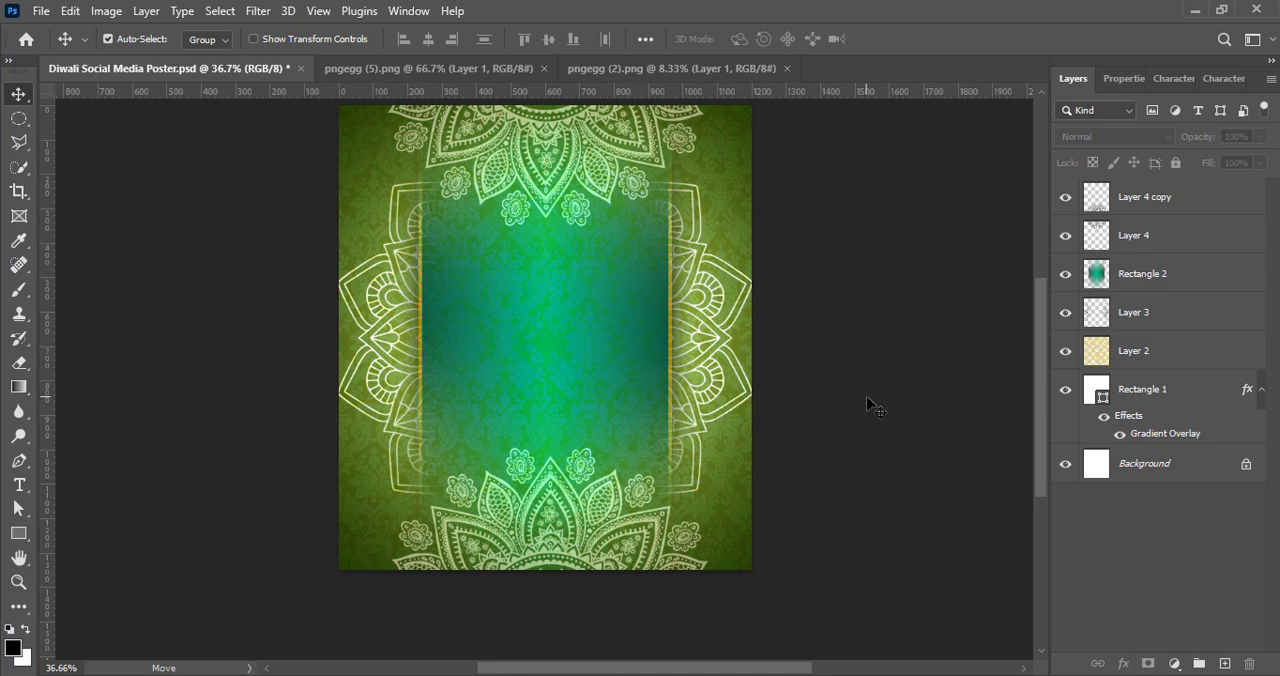
Step: Lower the opacity of the Layer 4 and Layer 4 copy mandalas together to about 34% and save the document
click(1167, 240)
shift+click(1210, 197)
drag(1236, 165, 1204, 163)
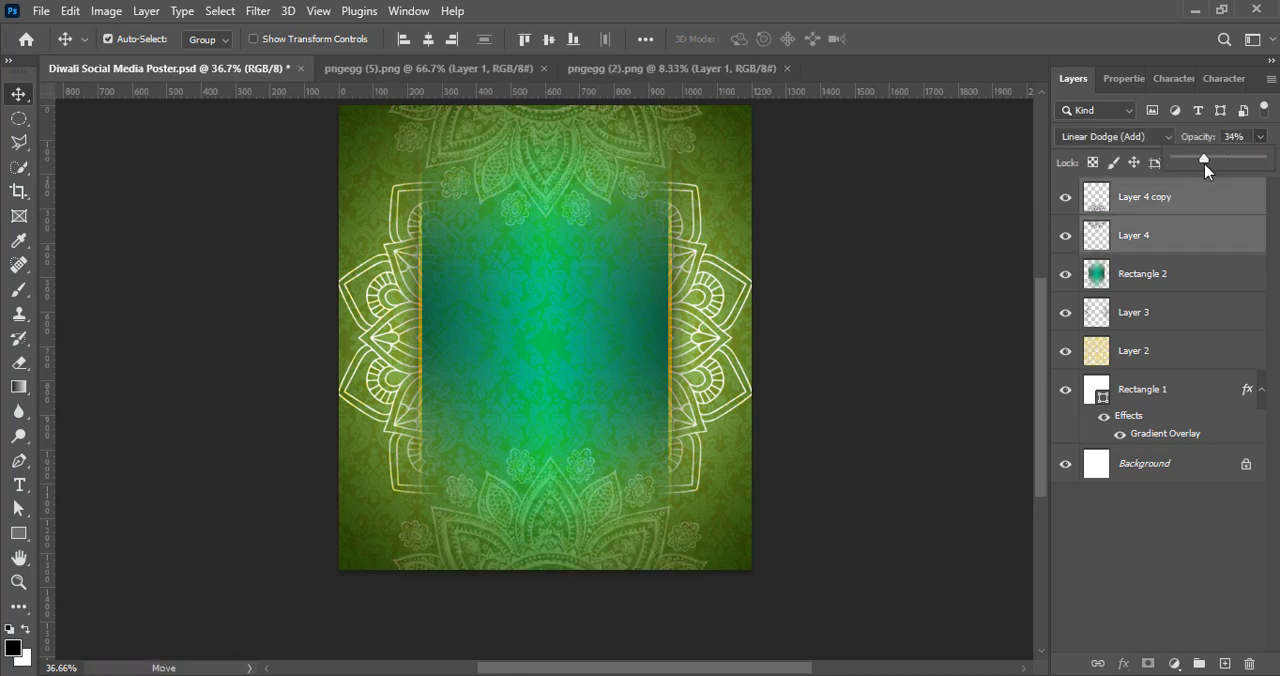
click(1188, 582)
key(ctrl+s)
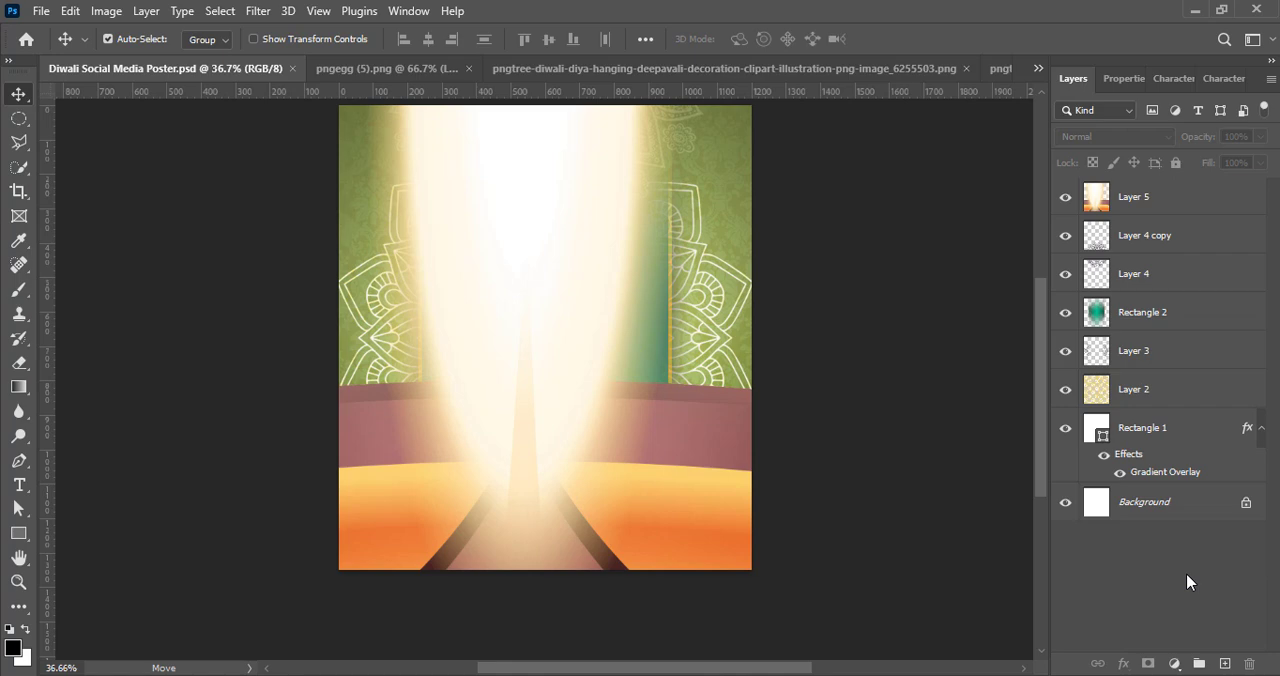
Step: Scale Layer 5's oversized diya down to about 14.5% with Free Transform and centre it horizontally on the teal panel
click(1189, 206)
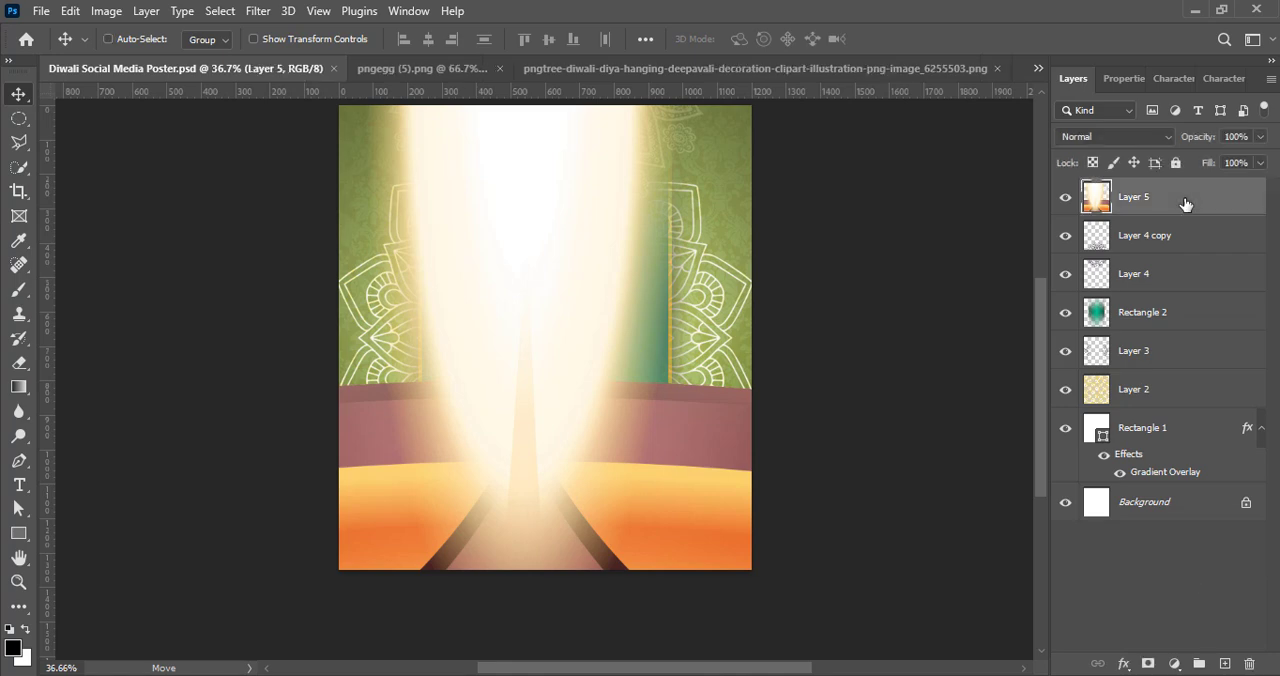
key(ctrl+t)
drag(720, 450, 420, 470)
drag(874, 322, 188, 333)
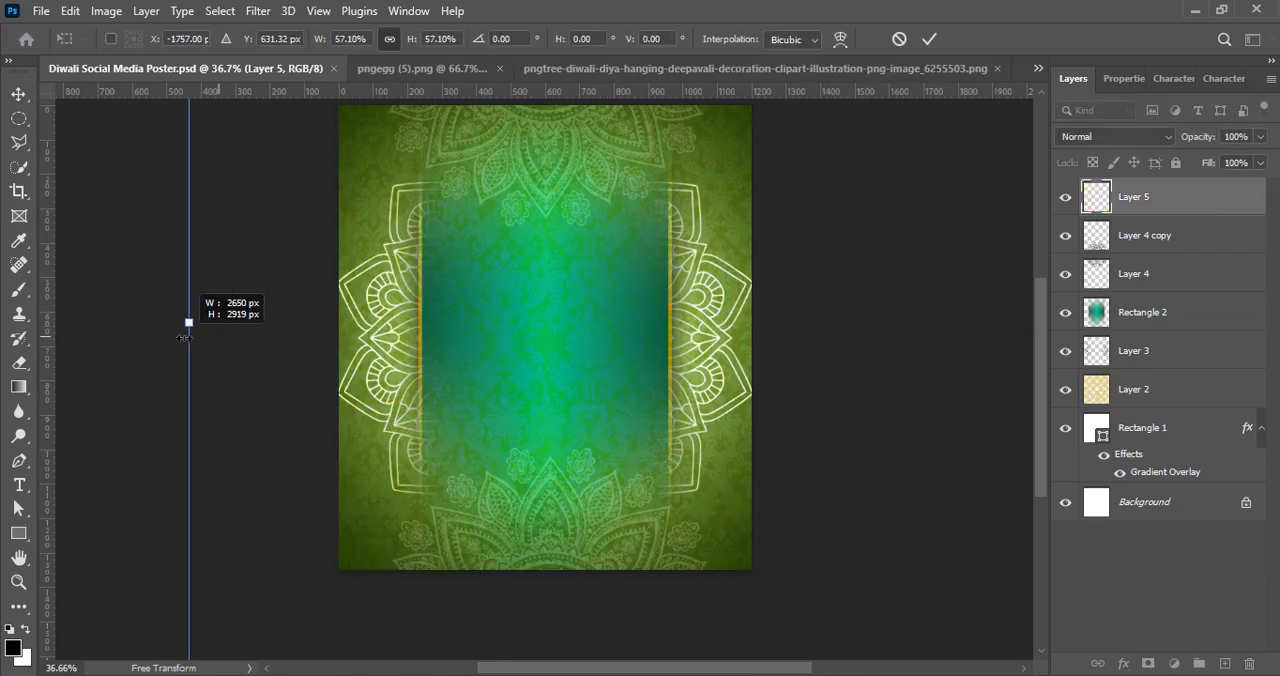
drag(150, 415, 878, 415)
drag(917, 323, 329, 323)
drag(248, 412, 702, 415)
drag(783, 322, 696, 323)
drag(620, 402, 591, 400)
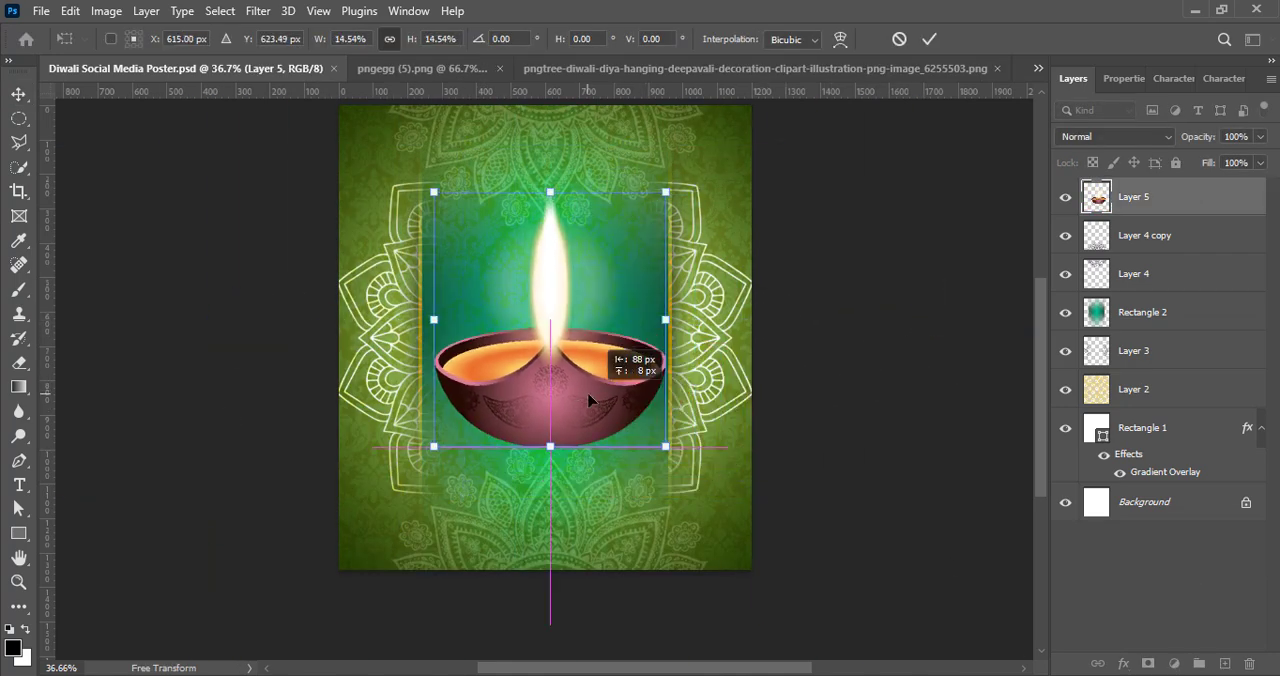
Step: Shrink the diya further to about half the panel's width and keep it centred in the panel's lower half
drag(550, 192, 552, 288)
scroll(512, 520, up, 1)
drag(550, 455, 543, 454)
scroll(543, 453, up, 2)
drag(1046, 457, 1040, 440)
drag(545, 289, 545, 342)
drag(545, 415, 545, 403)
click(928, 40)
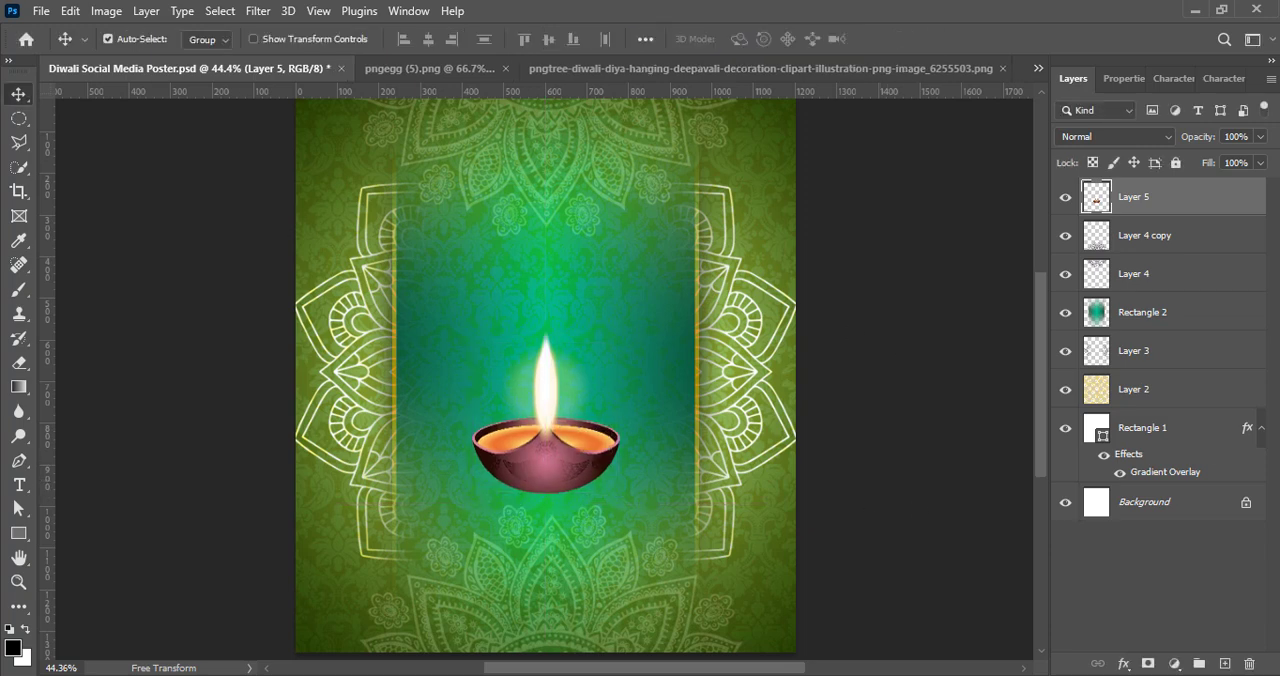
Step: Raise the Layer 5 diya's vibrance to +100
click(106, 11)
mouse_move(150, 55)
click(325, 177)
text(100)
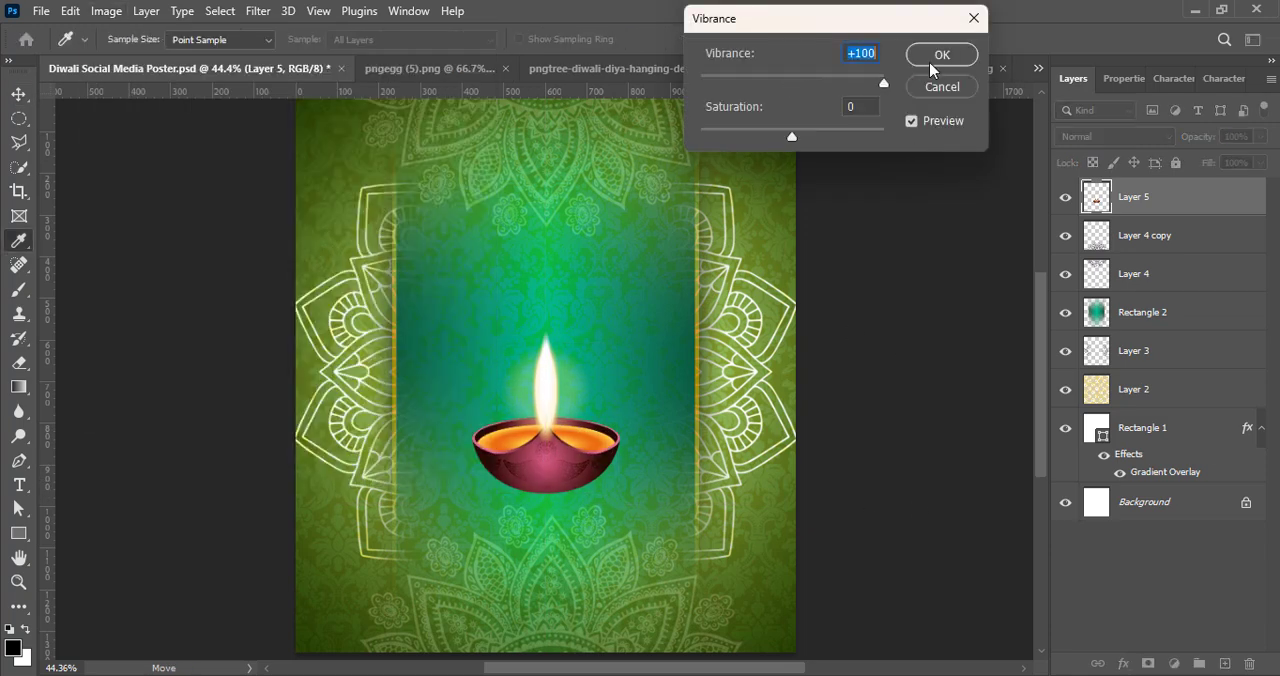
click(938, 53)
Step: Apply the Midtones Brighter Levels preset to the Layer 5 diya
click(108, 12)
click(905, 93)
key(ctrl+l)
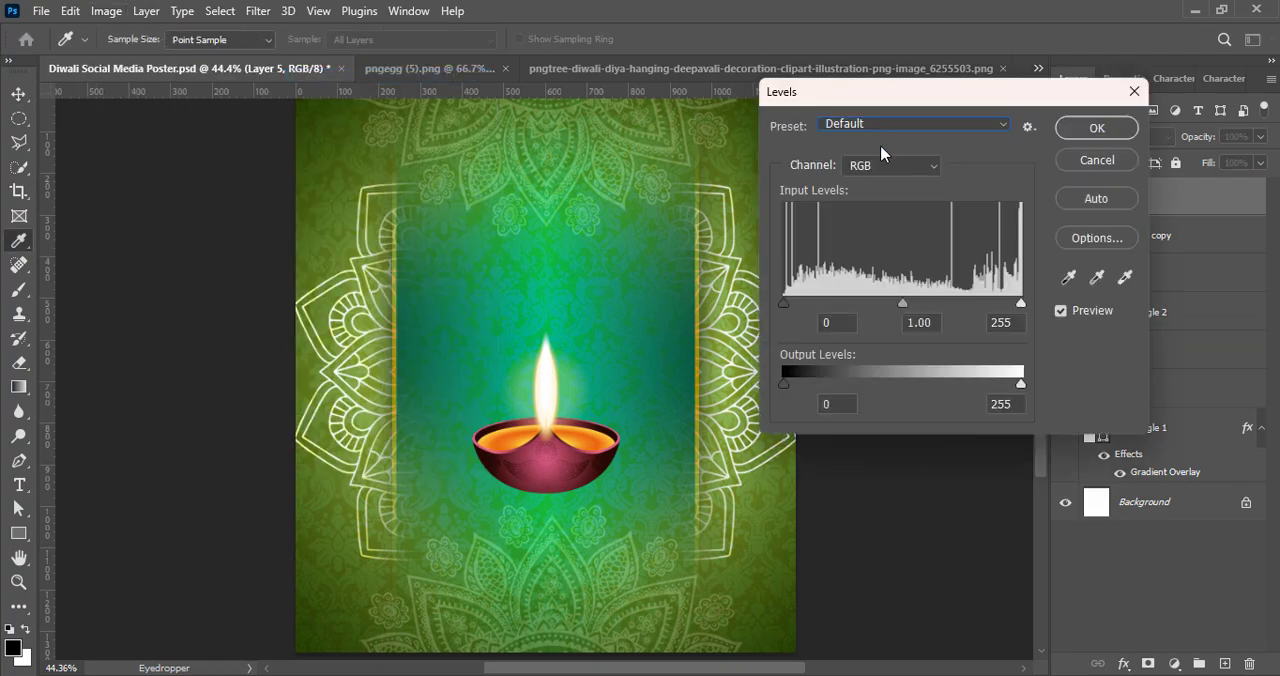
click(914, 126)
click(880, 290)
click(1094, 129)
Step: Compare the contrast-increasing Levels presets on the Layer 5 diya and apply Increase Contrast 1
click(106, 11)
mouse_move(171, 54)
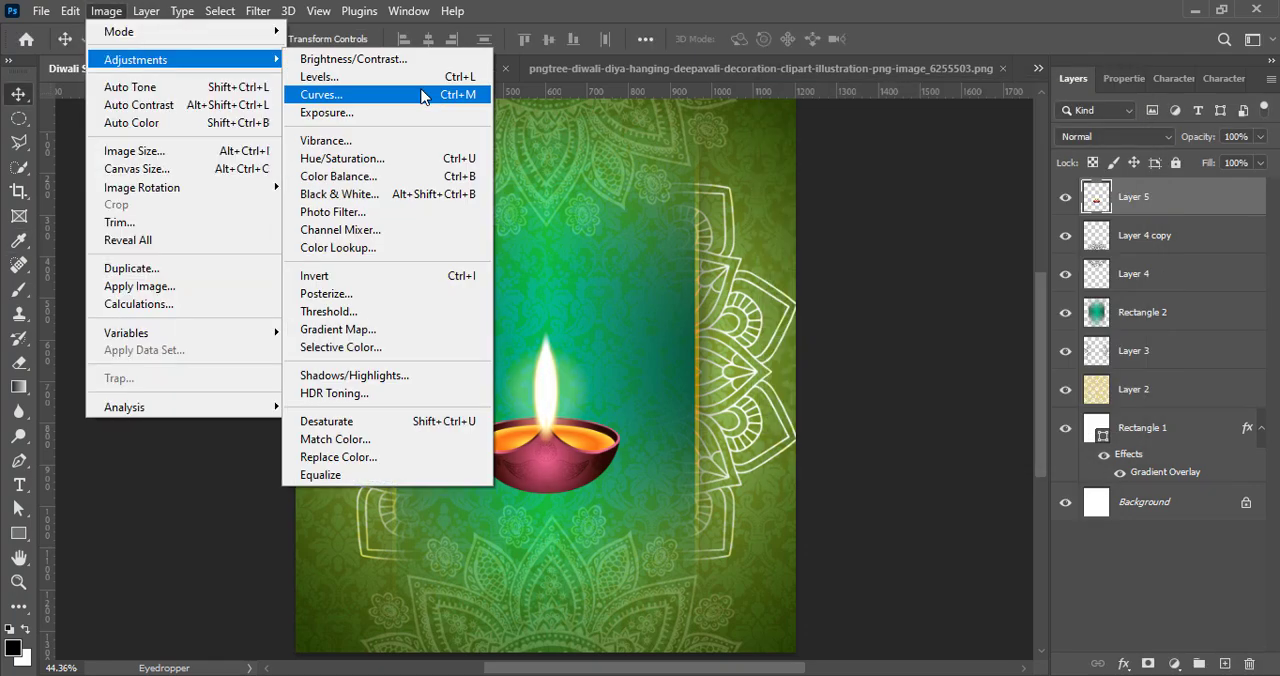
click(350, 75)
click(914, 126)
click(880, 229)
click(890, 125)
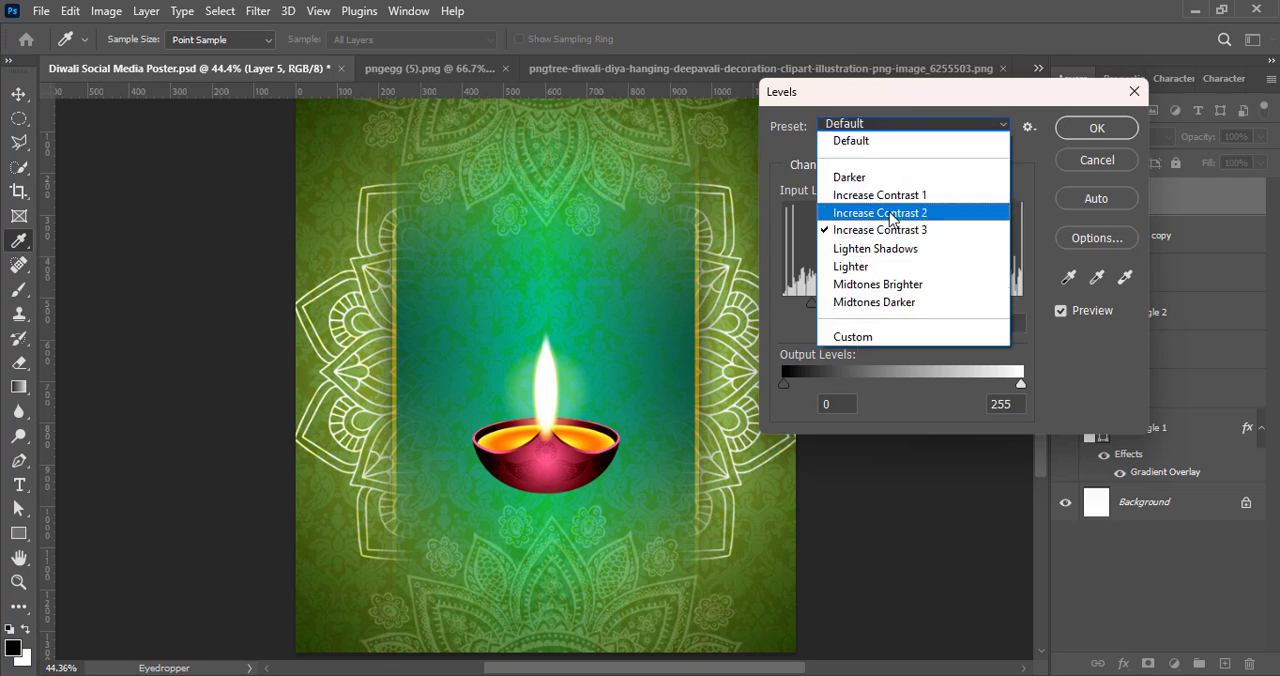
click(890, 210)
click(888, 125)
click(890, 195)
click(1119, 133)
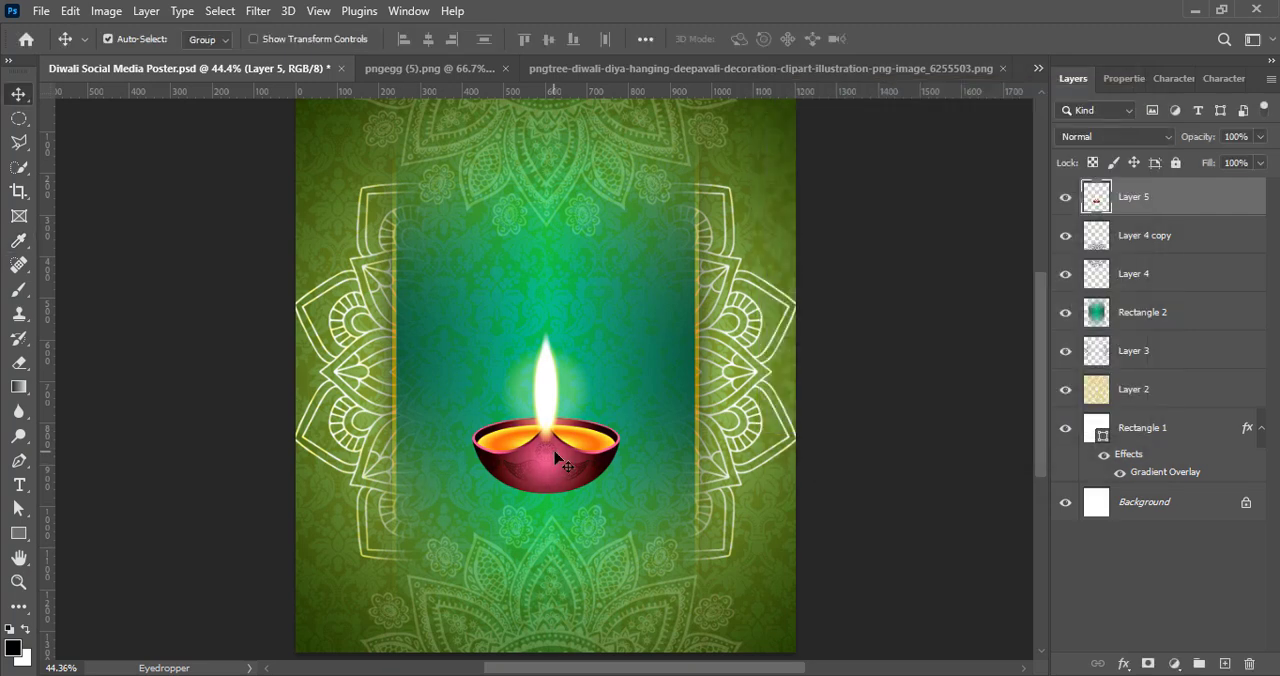
Step: Duplicate the diya behind the original, shrink the copy beside its left edge, and place a matching second copy on the right
drag(556, 458, 508, 447)
drag(1181, 206, 1176, 260)
key(ctrl+t)
drag(497, 483, 497, 450)
drag(484, 410, 614, 450)
key(Return)
Step: Scale all three diyas together to 91.33%, keeping their base in place, and leave no layer selected
ctrl+click(1145, 274)
ctrl+click(1249, 197)
key(ctrl+t)
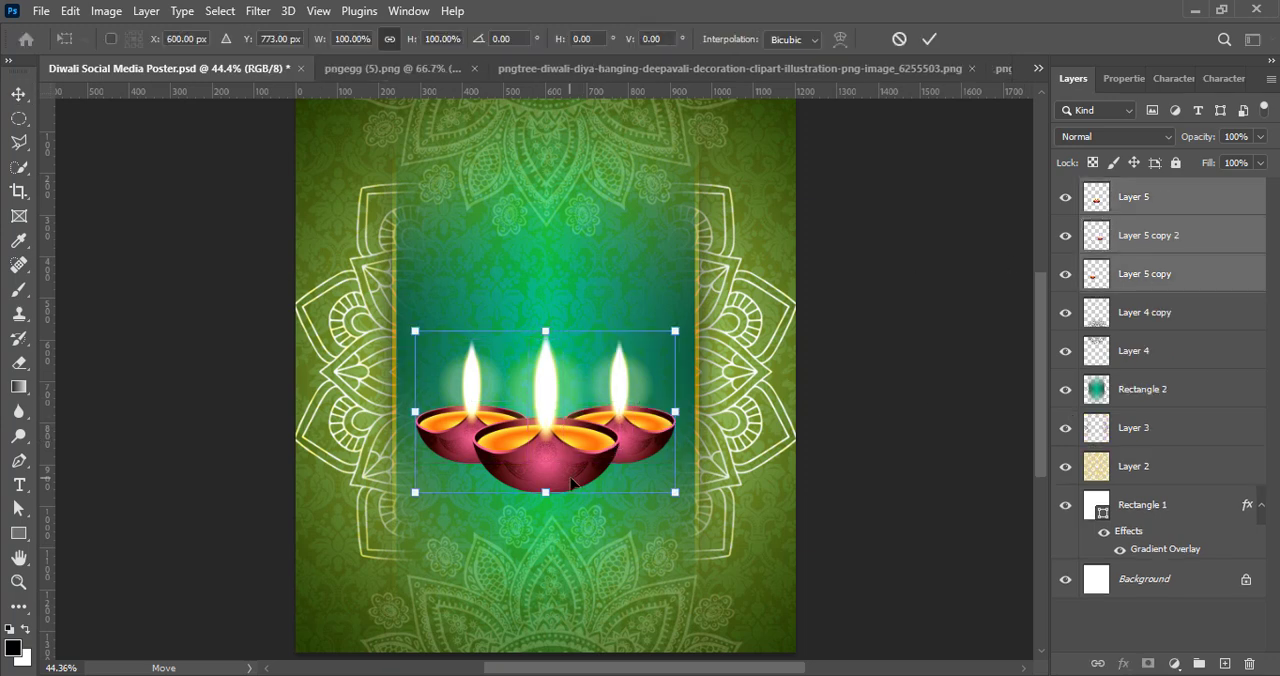
drag(545, 334, 545, 342)
click(929, 39)
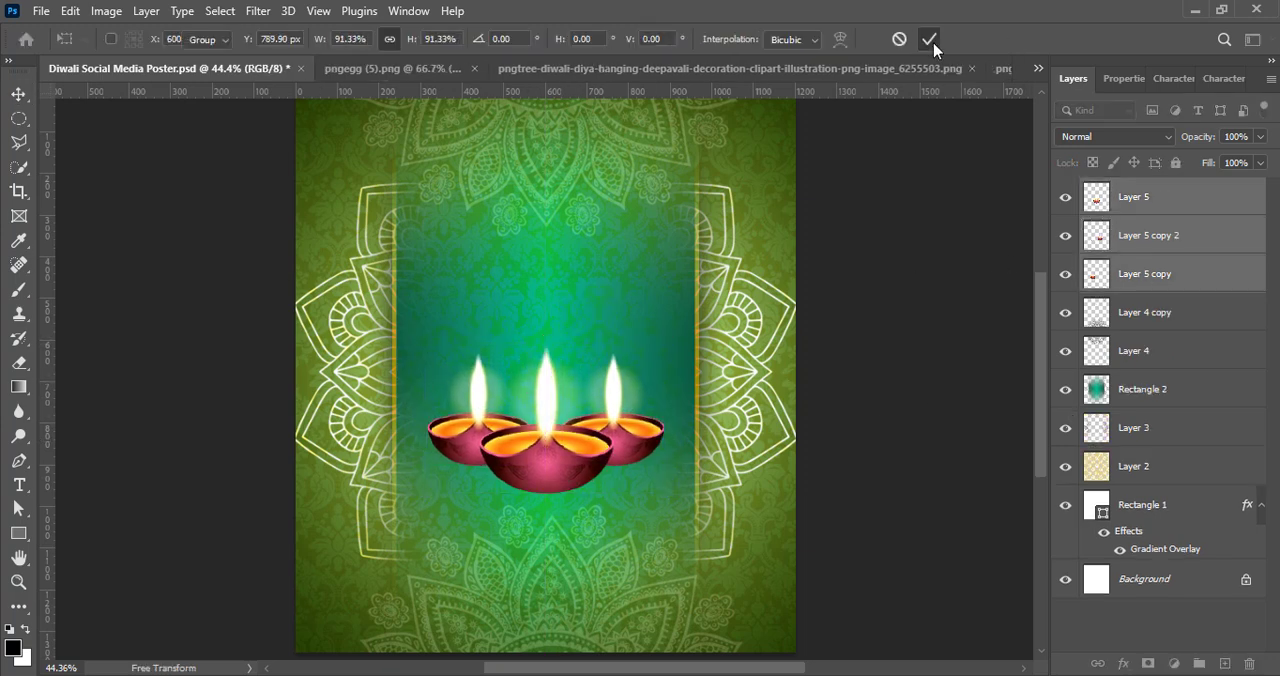
click(926, 349)
scroll(760, 392, down, 1)
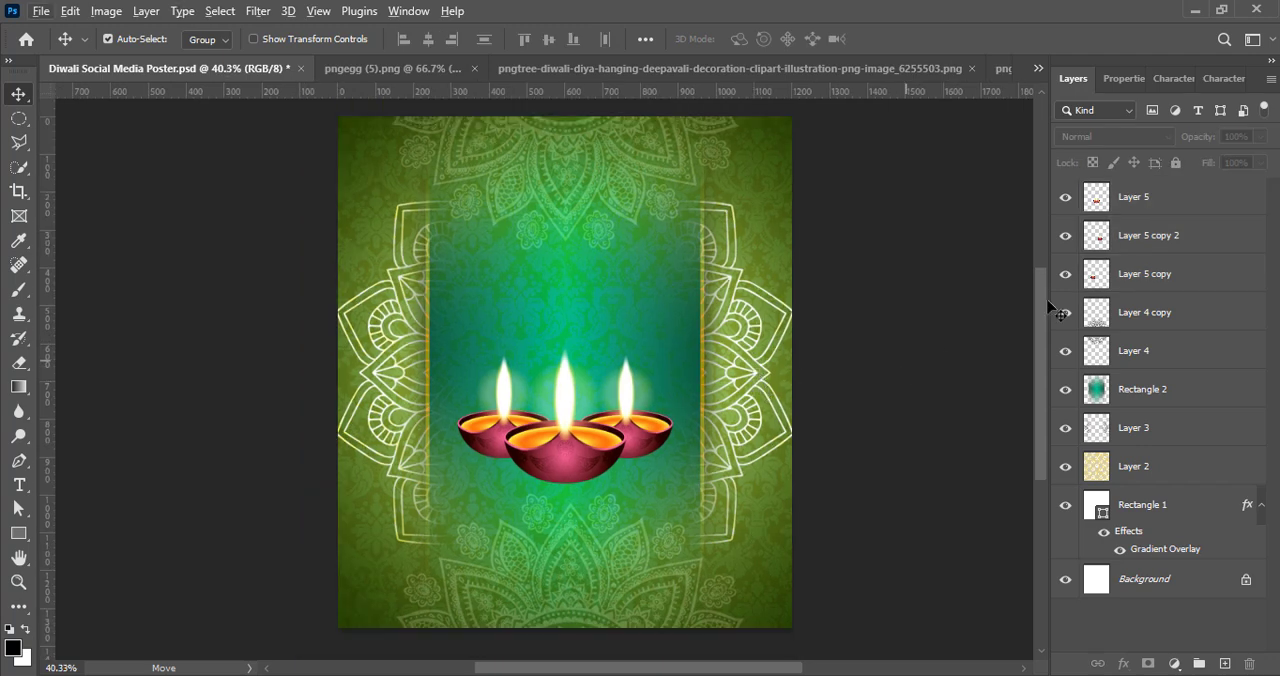
Step: Select the Layer 5, Layer 5 copy 2 and Layer 5 copy diyas and shrink them together slightly more
click(1169, 200)
ctrl+click(1160, 237)
ctrl+click(1154, 273)
key(ctrl+t)
drag(565, 350, 565, 376)
click(932, 40)
Step: Scale only the two side diyas, Layer 5 copy and Layer 5 copy 2, down to 91.02%
click(1157, 236)
ctrl+click(1158, 274)
key(ctrl+t)
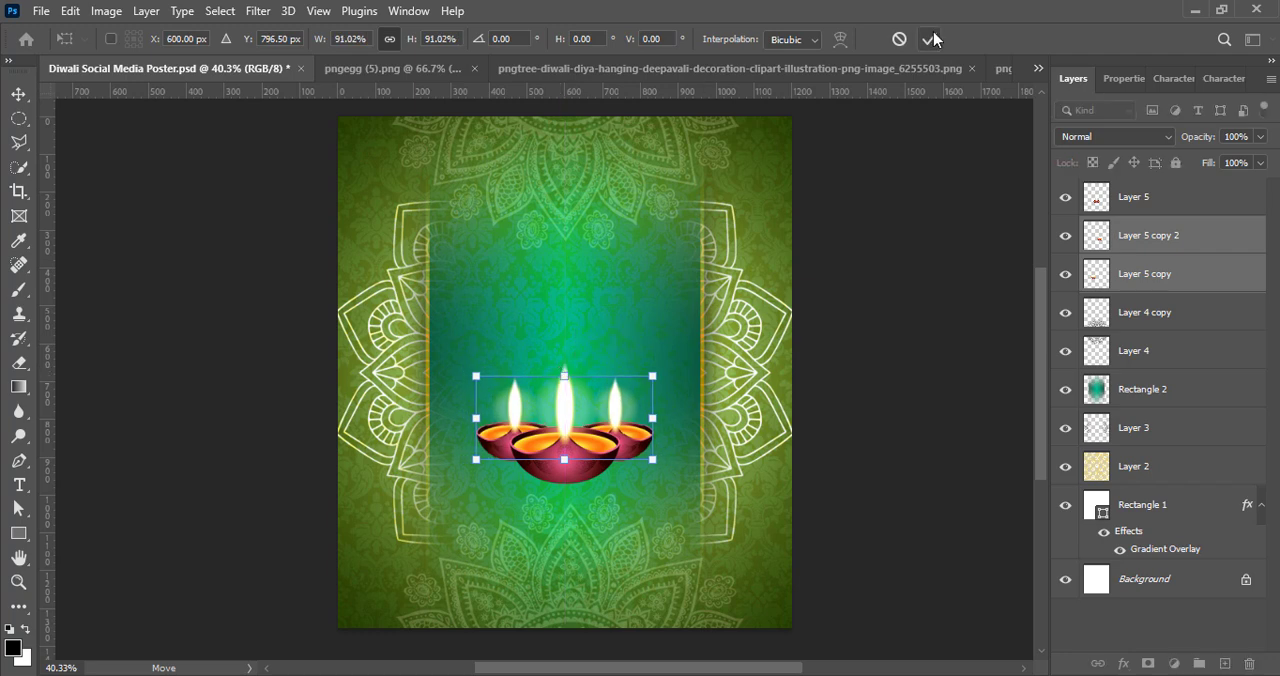
click(932, 40)
Step: Spread the side diyas outward, nudging Layer 5 copy 30 px left and Layer 5 copy 2 30 px right
click(1177, 275)
key(shift+Left)
key(shift+Left)
key(shift+Left)
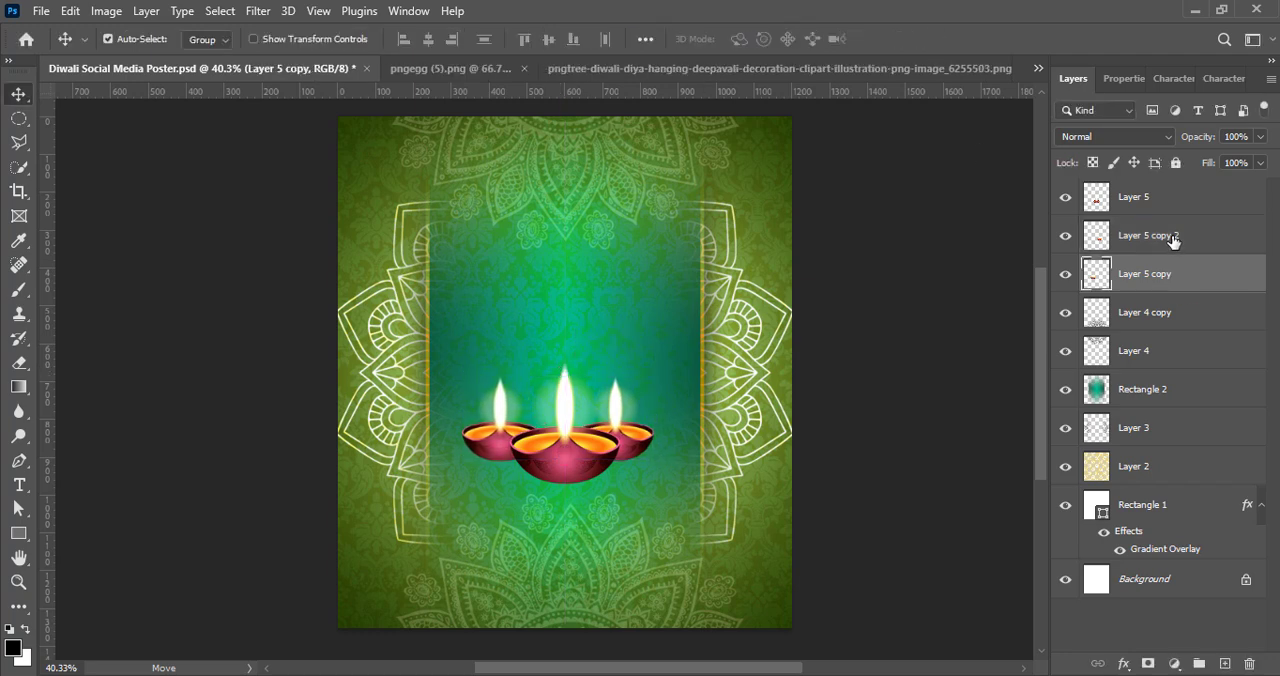
click(1172, 237)
key(shift+Right)
key(shift+Right)
key(shift+Right)
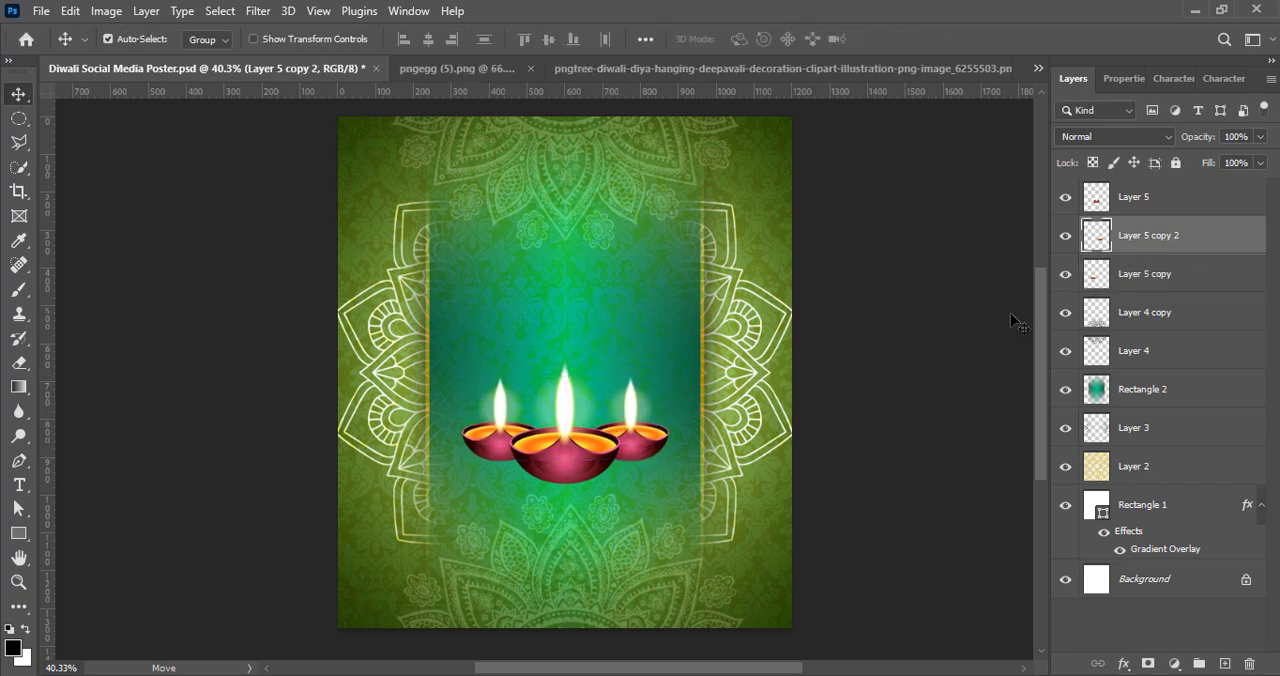
Step: Adjust the position of the three diyas as a group so they sit centred on the poster, and save the document
ctrl+click(1149, 276)
ctrl+click(1148, 198)
key(ctrl+t)
drag(577, 429, 573, 429)
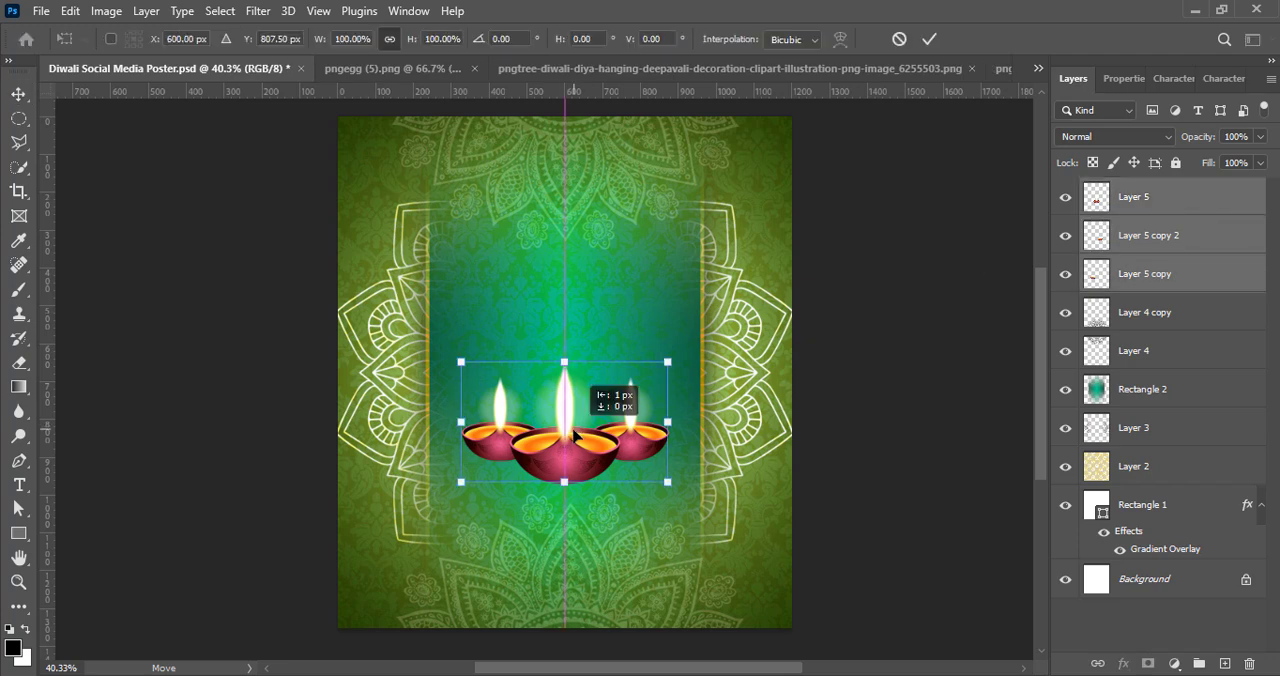
click(931, 41)
ctrl+click(888, 386)
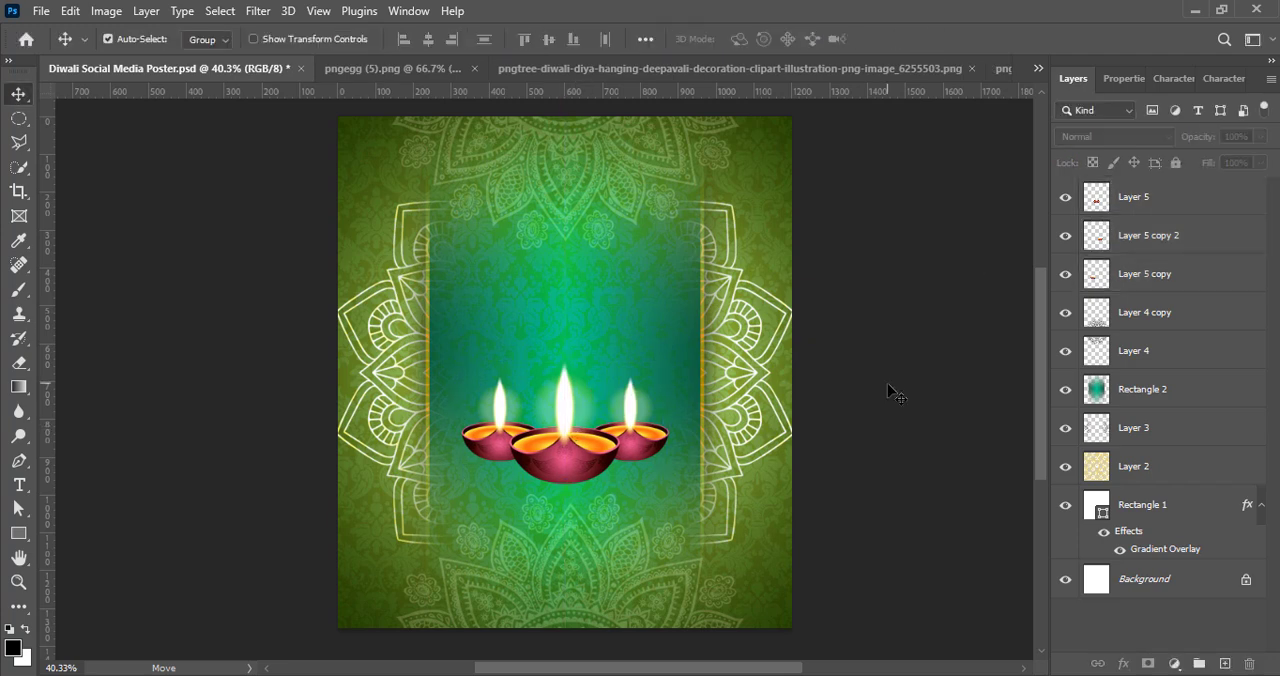
key(ctrl+s)
Step: Paint a soft black dab on a new layer, flatten it into a shadow under the centre diya, and move it beneath the diya layers
click(1222, 665)
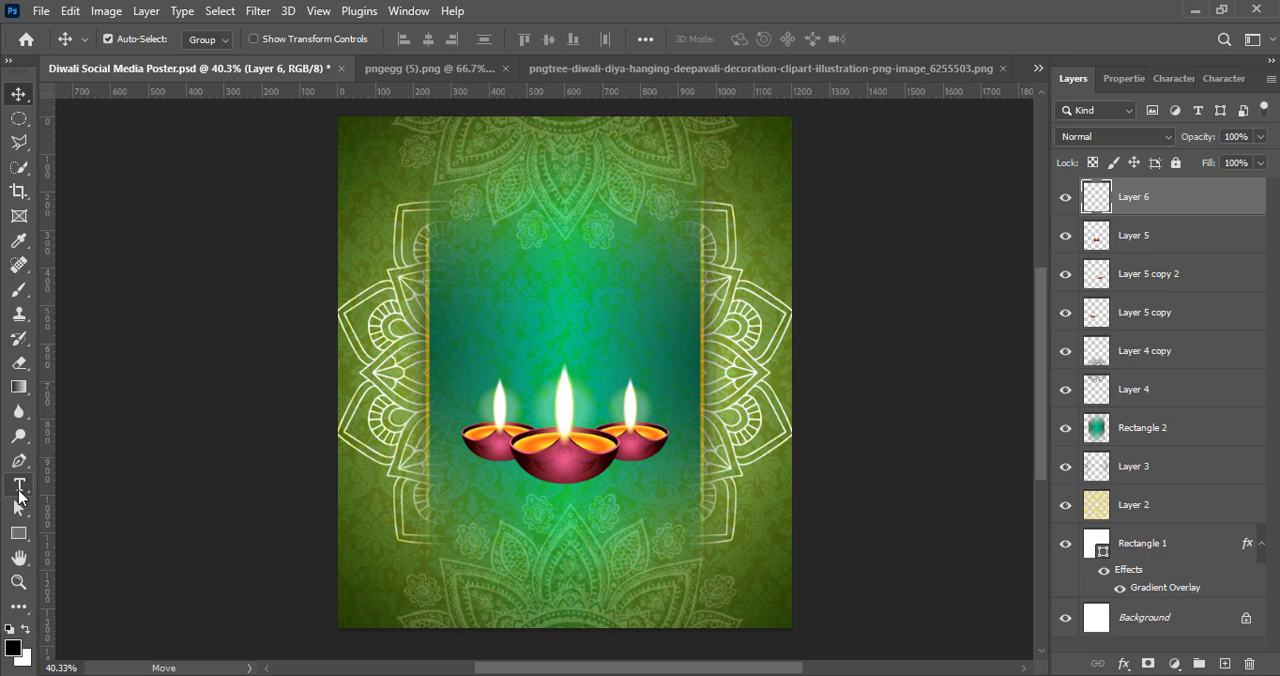
click(10, 298)
click(563, 366)
key(ctrl+t)
drag(563, 150, 563, 518)
drag(563, 583, 580, 488)
click(929, 38)
drag(1140, 197, 1184, 340)
Step: Soften the Layer 6 shadow with a 2.5-pixel Gaussian Blur and set its opacity to 70%
click(258, 10)
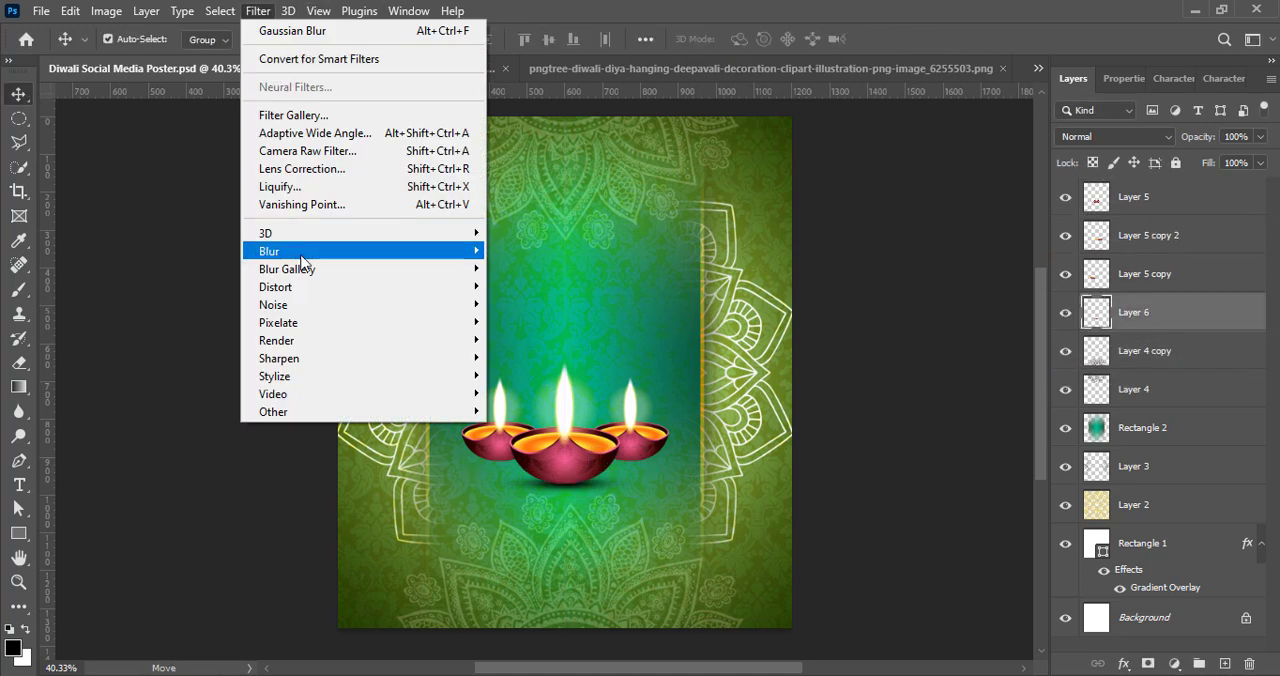
mouse_move(290, 249)
click(530, 320)
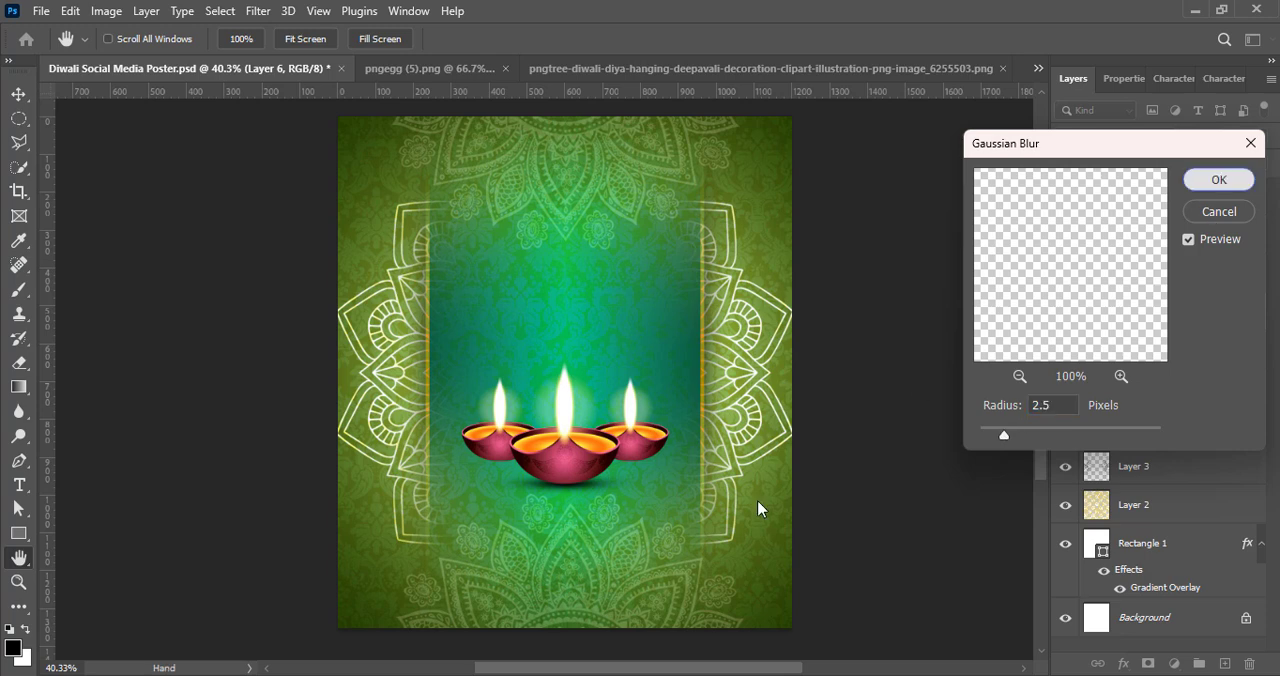
key(Return)
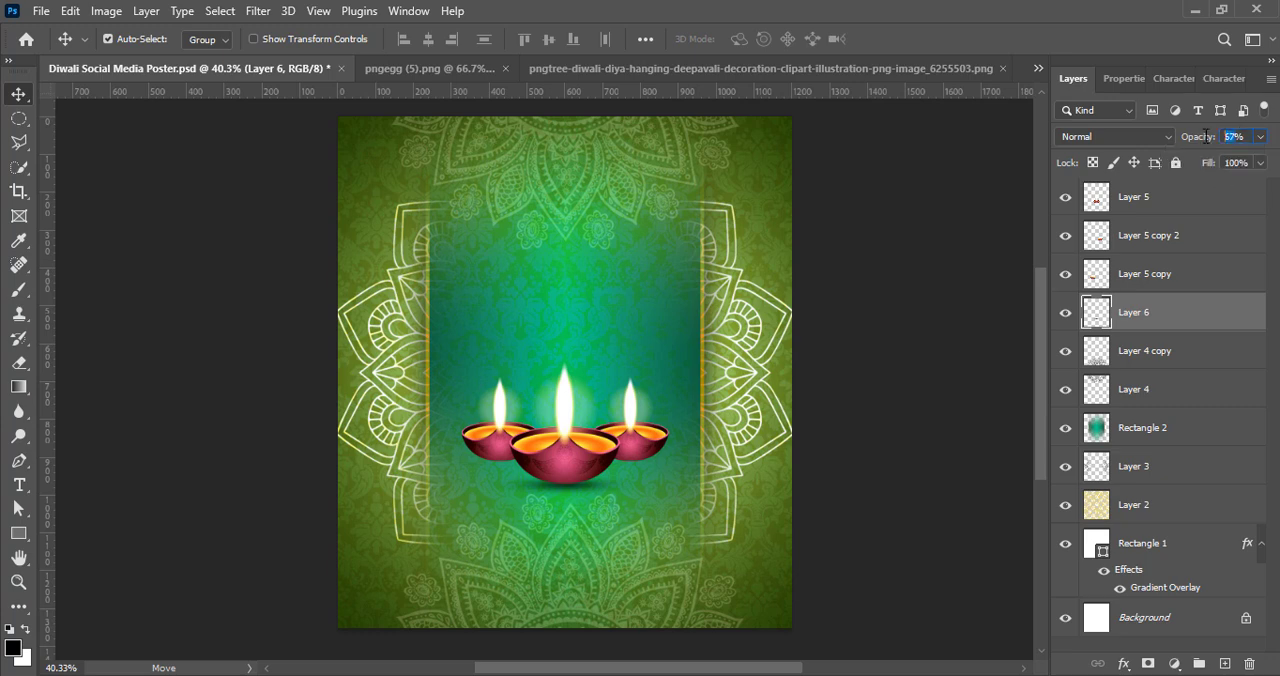
text(70)
click(997, 343)
Step: Place duplicates of the Layer 6 shadow beneath the left and right diyas and save the document
click(1185, 310)
key(ctrl+t)
drag(565, 501, 507, 465)
click(929, 40)
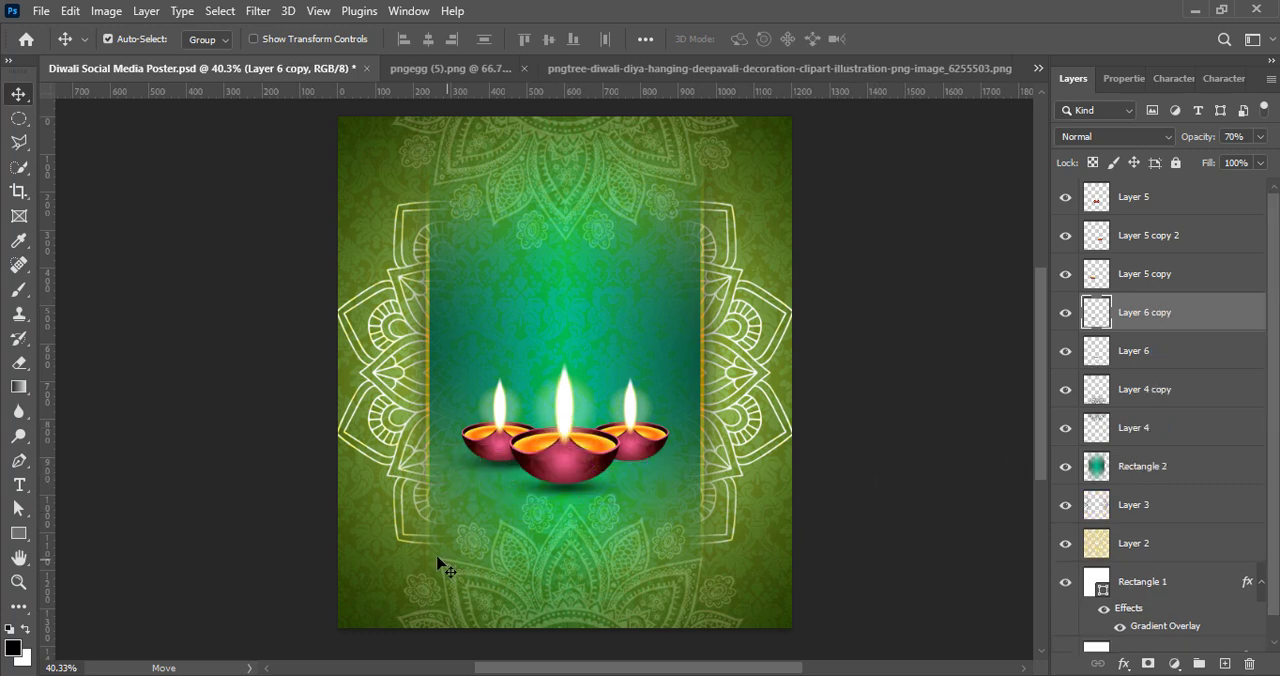
drag(507, 470, 642, 468)
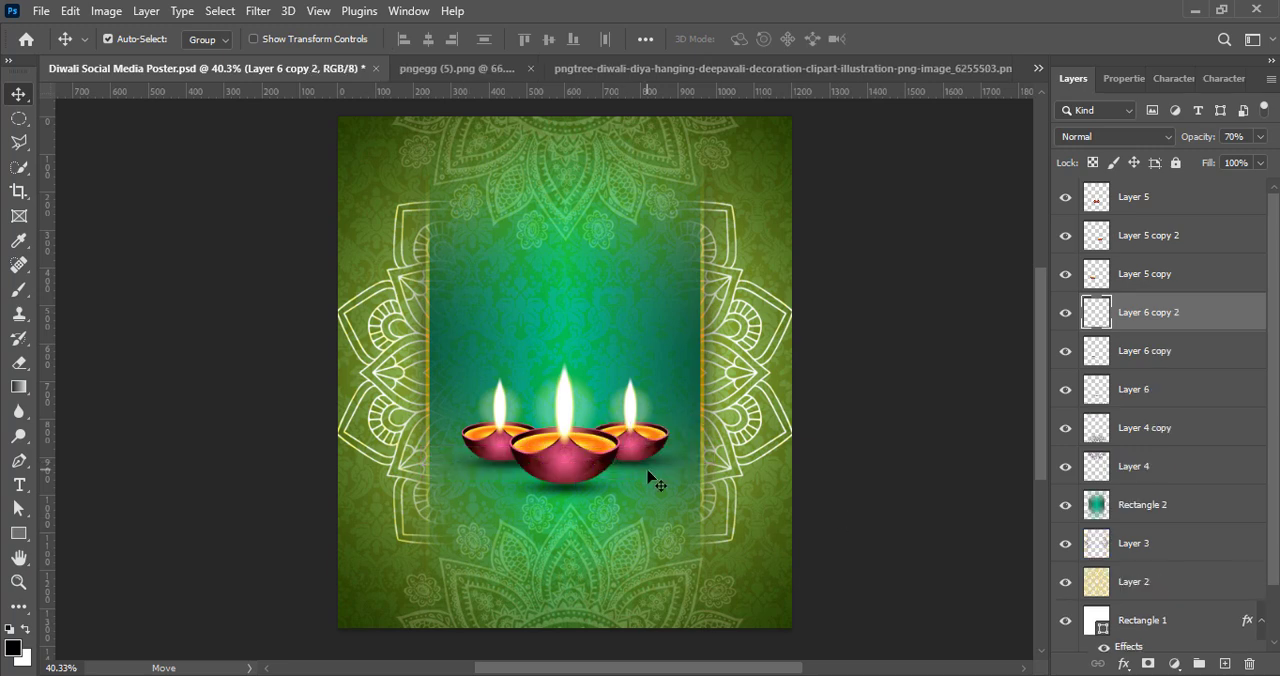
click(901, 405)
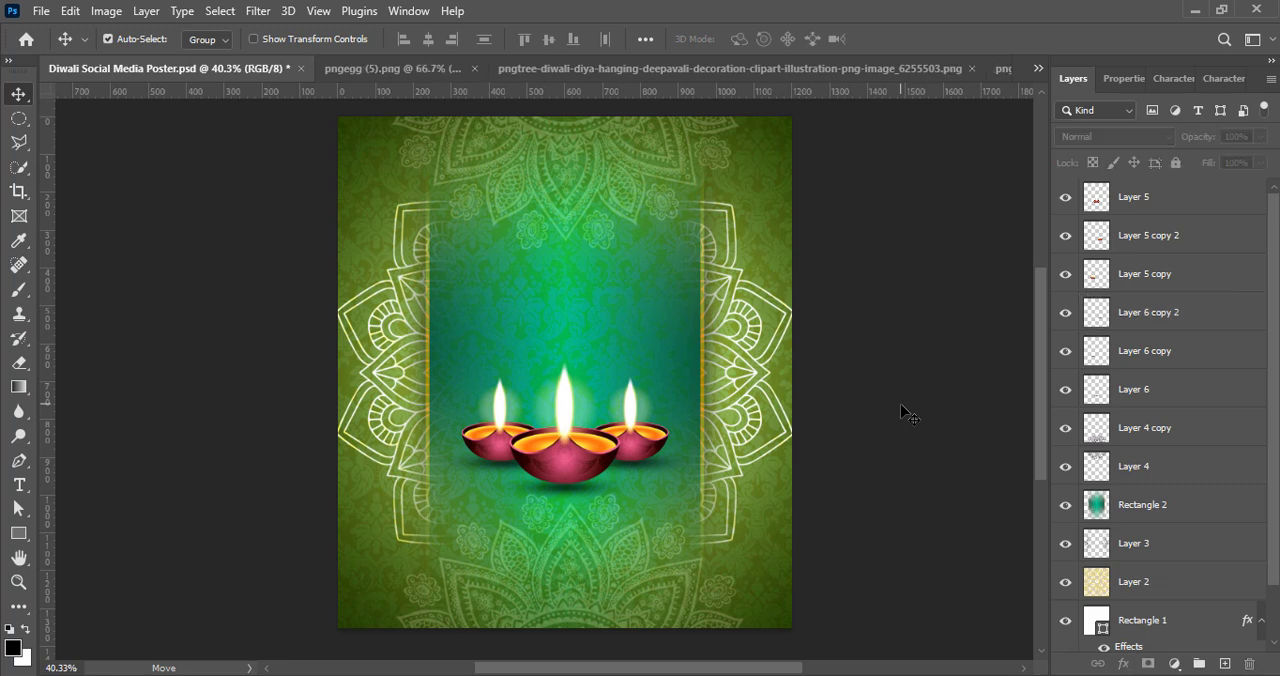
key(ctrl+s)
Step: Paint a soft 700 px black dab behind the diyas on a new layer below Layer 6, keeping its blend mode Normal
click(1225, 664)
click(20, 292)
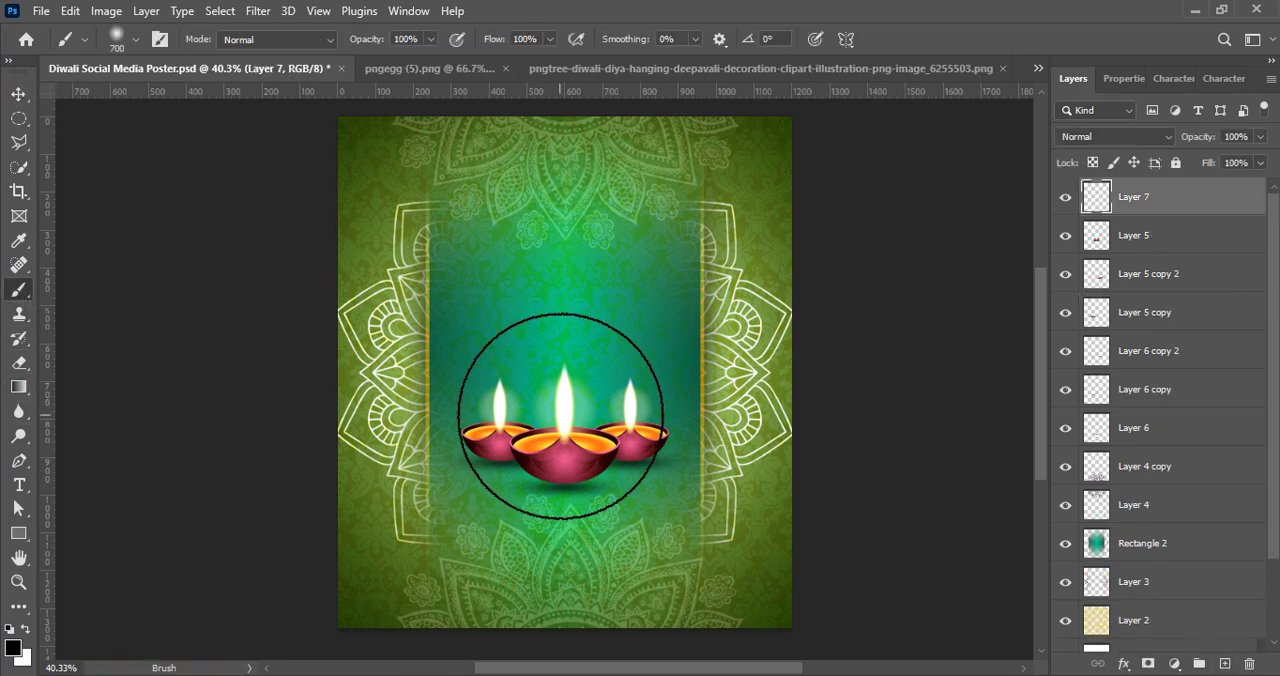
click(563, 400)
key(v)
mouse_move(1133, 197)
mouse_down()
mouse_move(1108, 314)
mouse_move(1183, 434)
mouse_move(1183, 479)
mouse_move(1183, 448)
mouse_up()
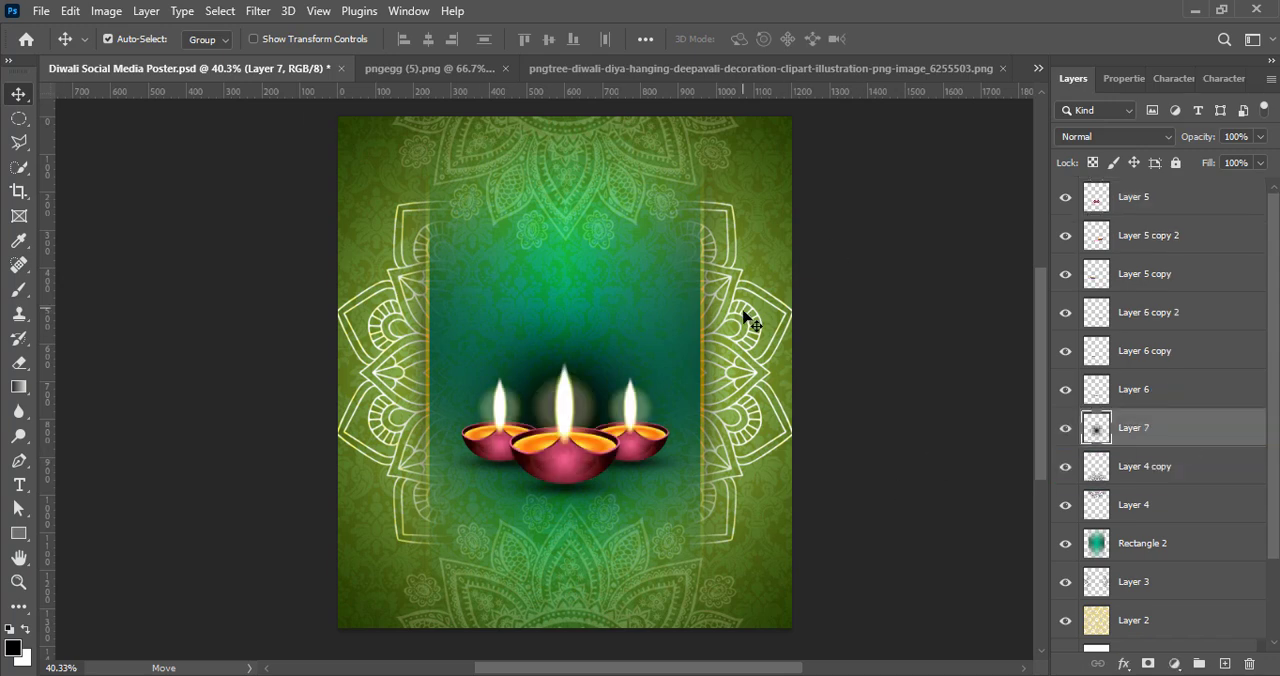
click(1084, 140)
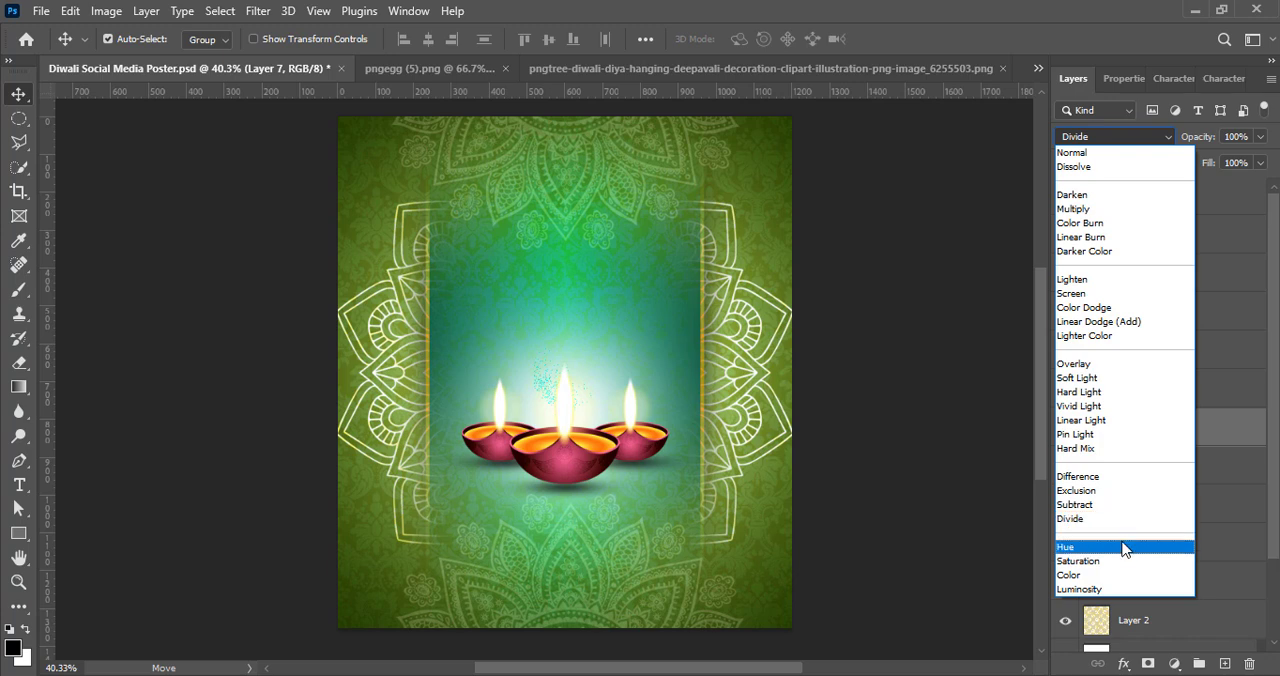
click(1072, 152)
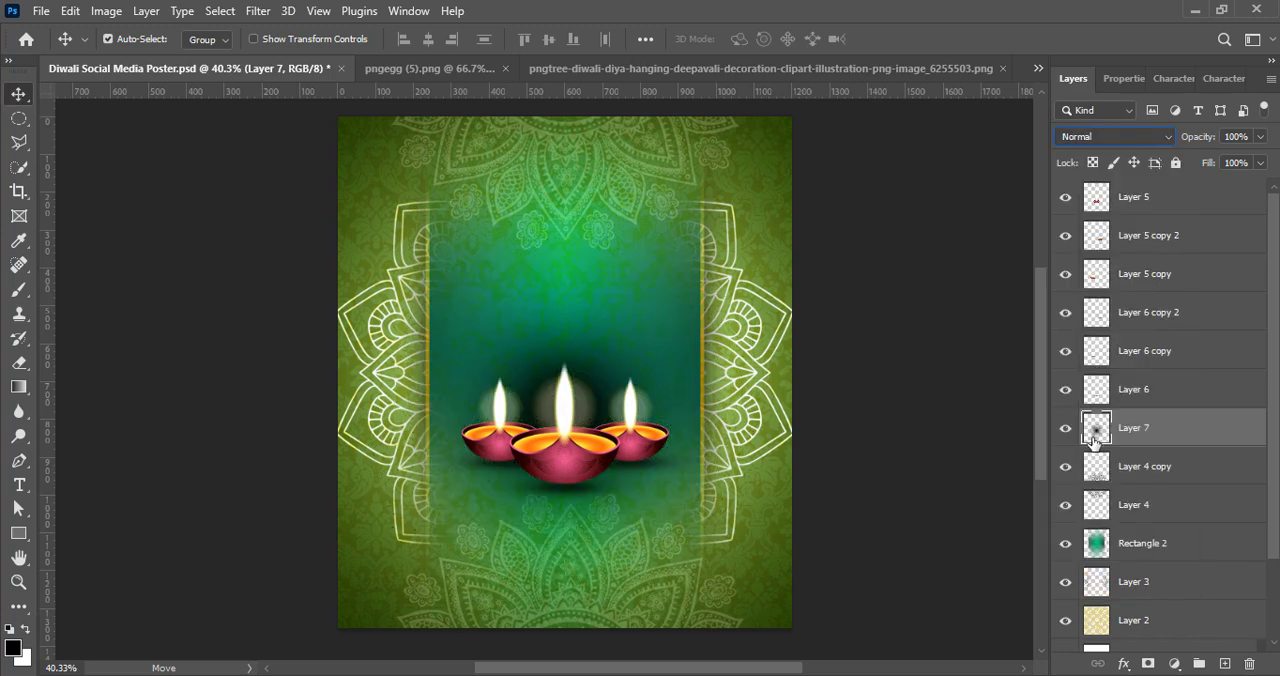
Step: Add a Color Overlay in pale cream yellow to Layer 7 to turn the dab into a glow
double_click(1093, 440)
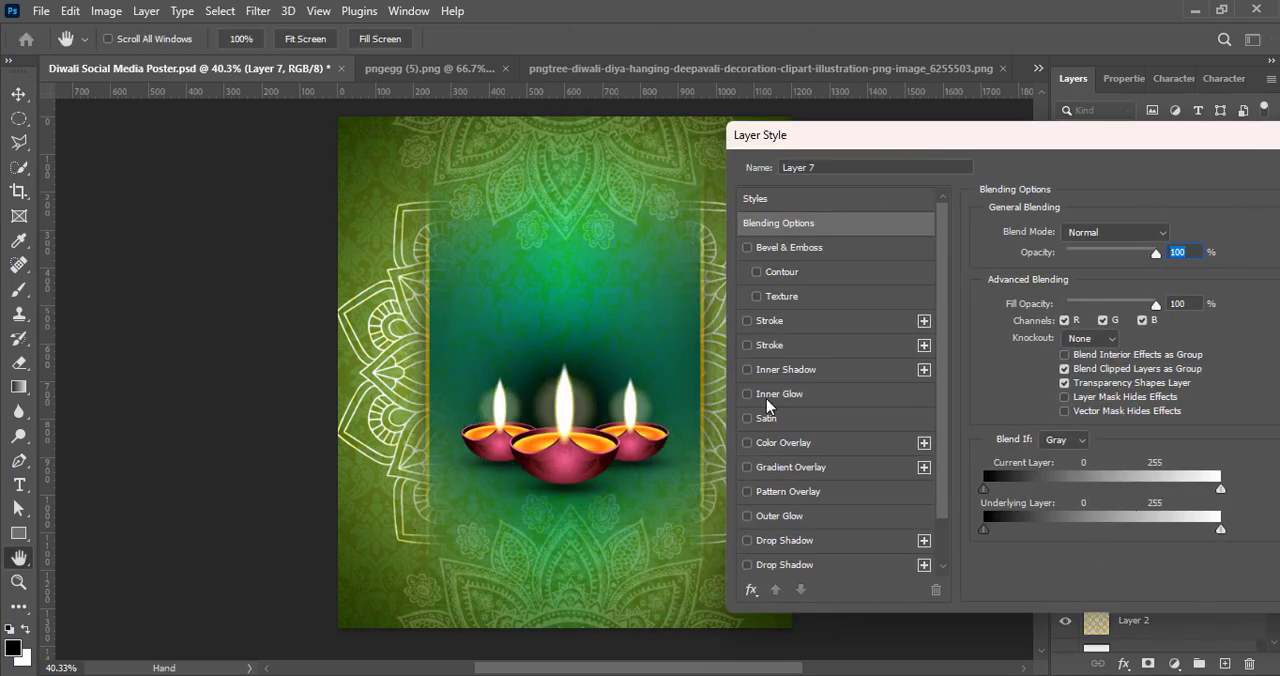
click(746, 443)
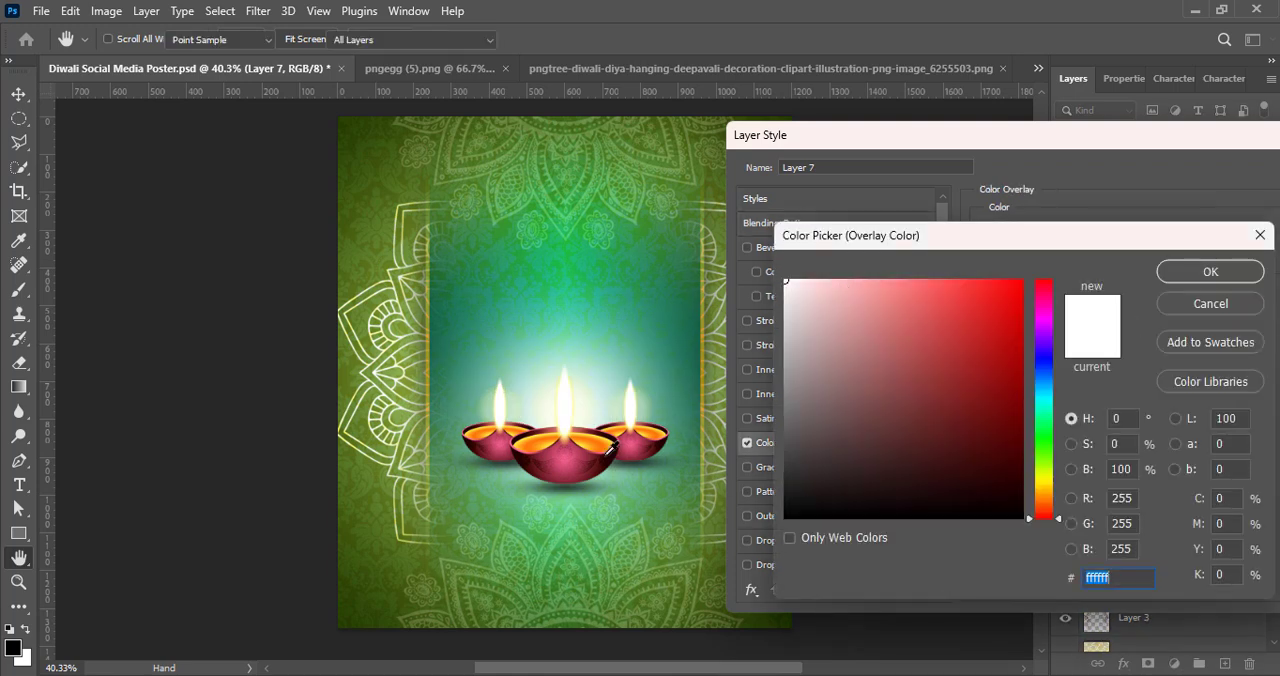
drag(1047, 520, 1045, 484)
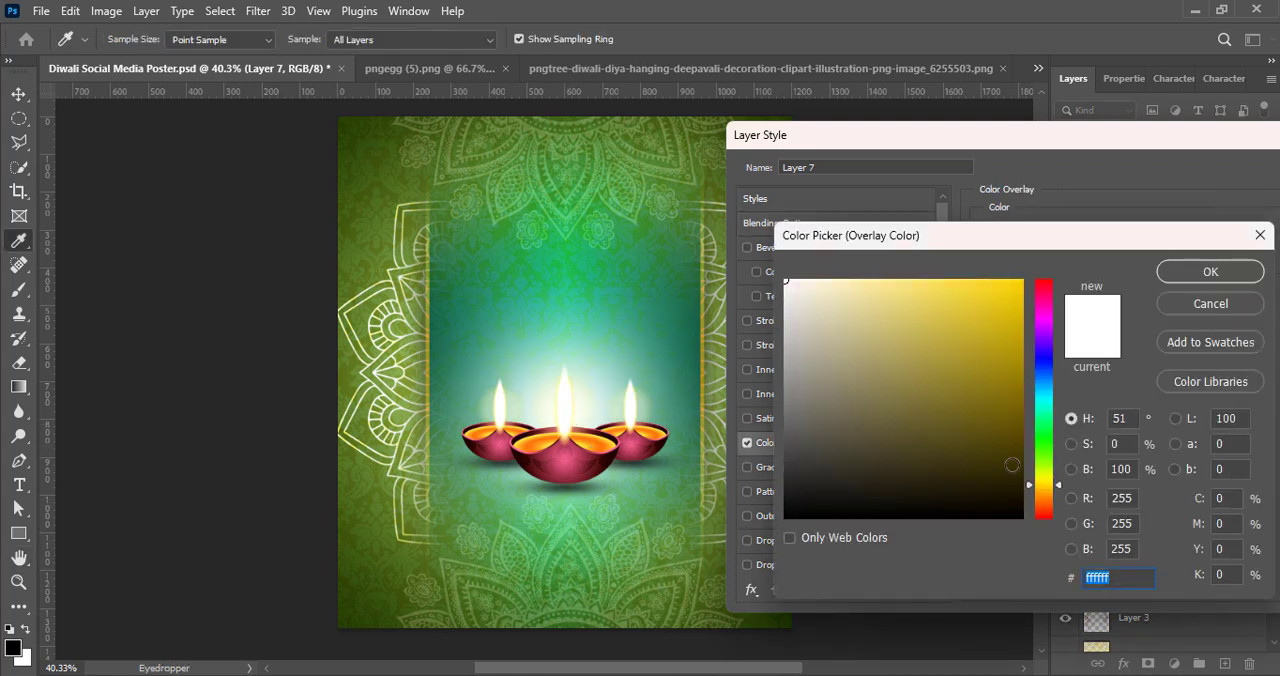
click(823, 279)
click(1049, 480)
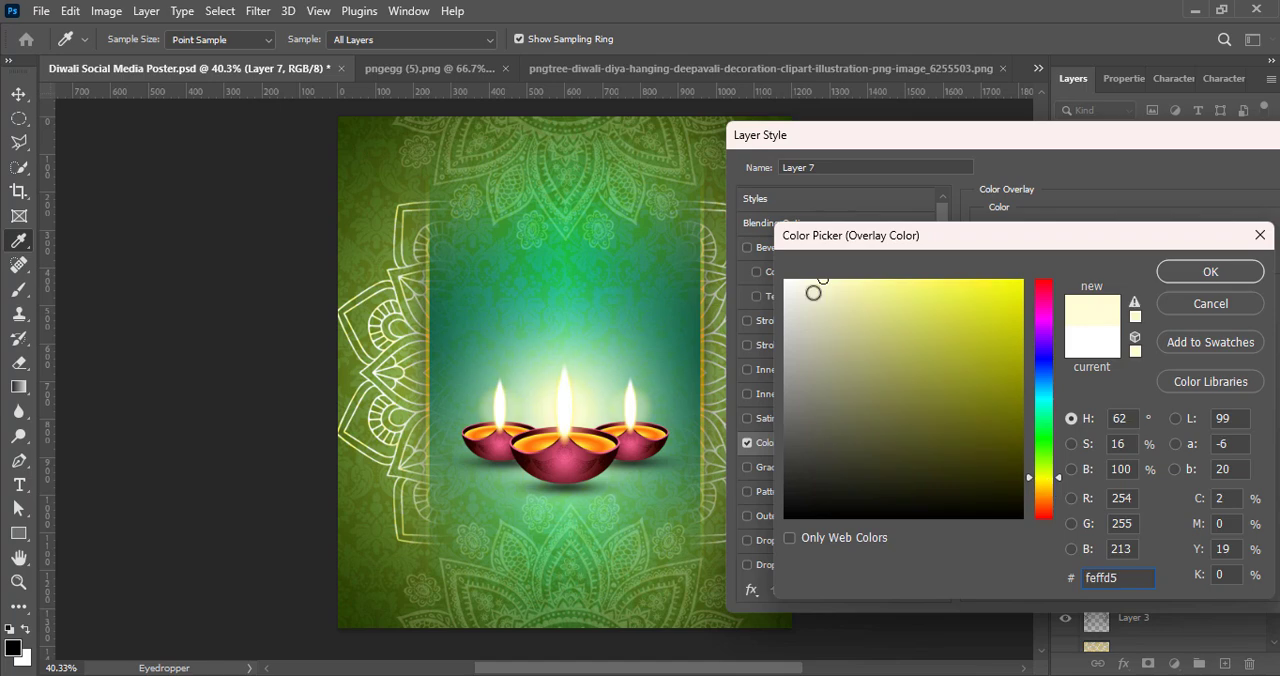
click(1210, 271)
drag(1129, 137, 909, 143)
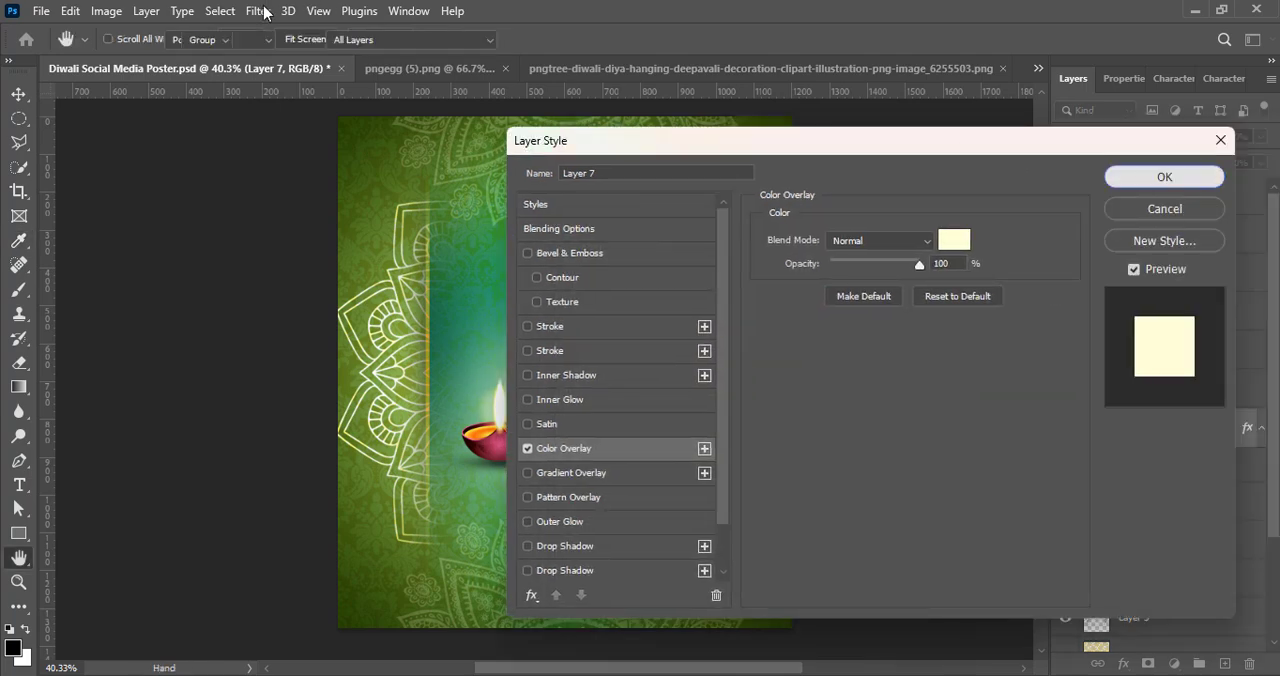
key(Return)
Step: Apply a Gaussian Blur with a 33.2-pixel radius to the Layer 7 glow
click(258, 11)
mouse_move(420, 251)
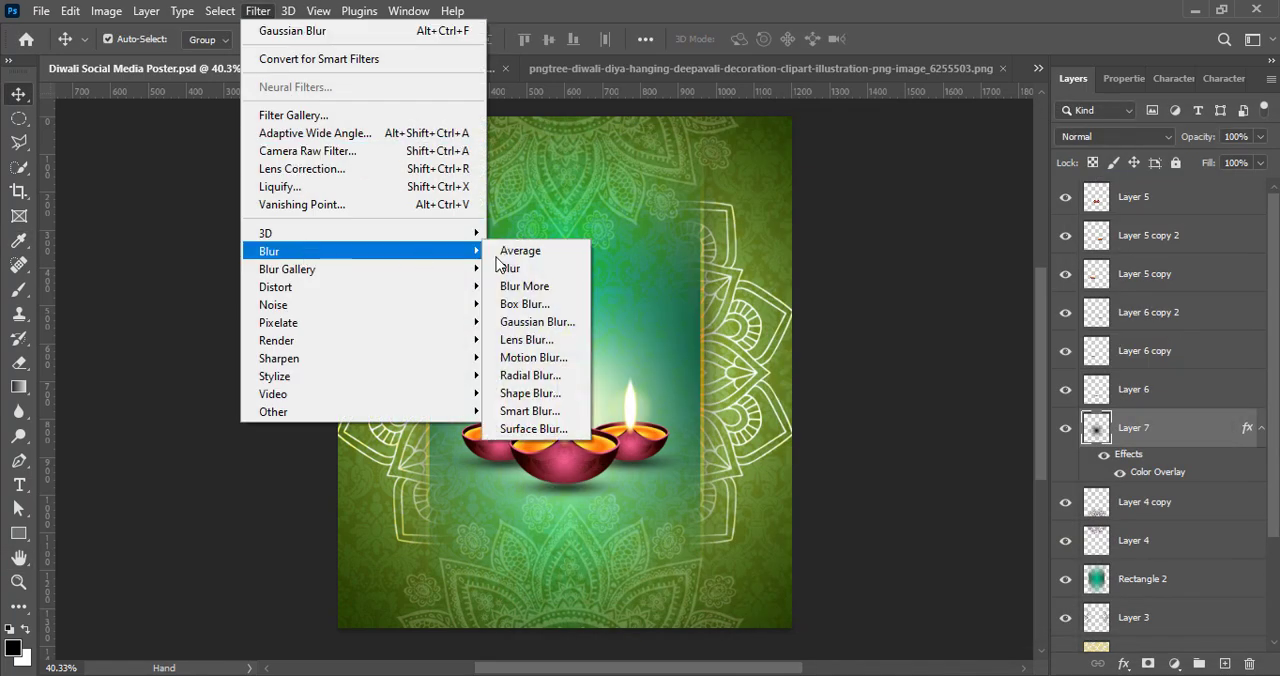
click(540, 322)
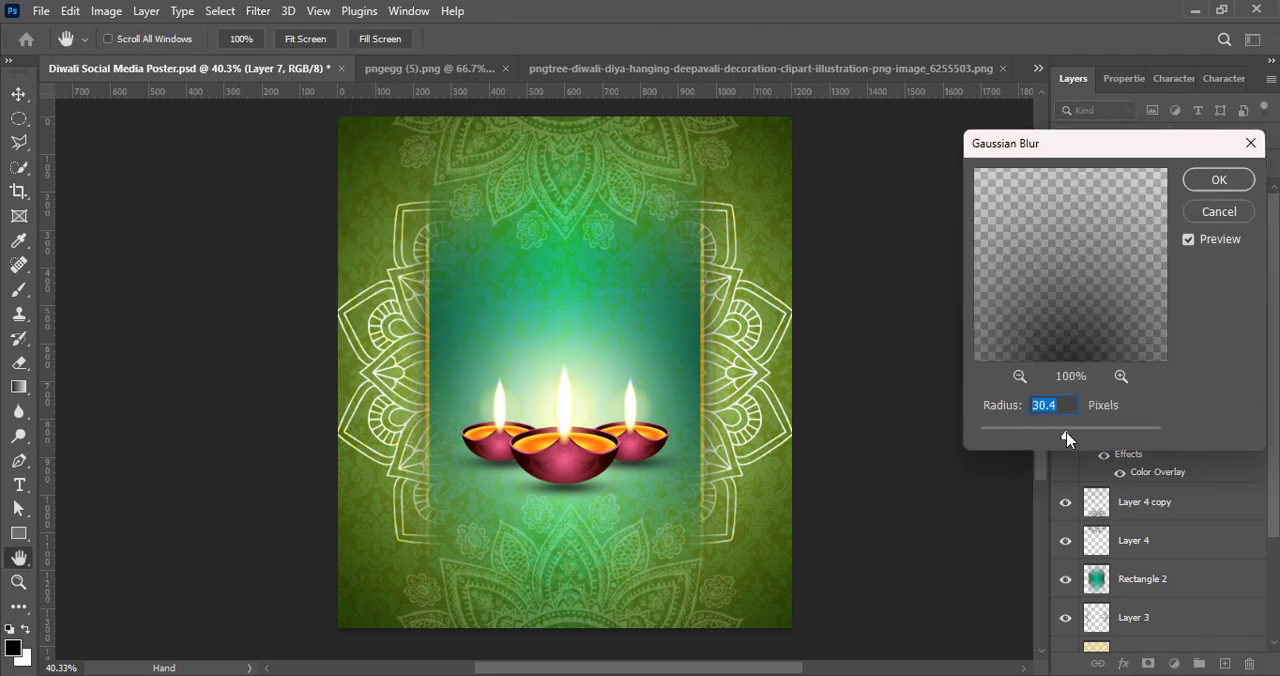
drag(1067, 438, 1070, 428)
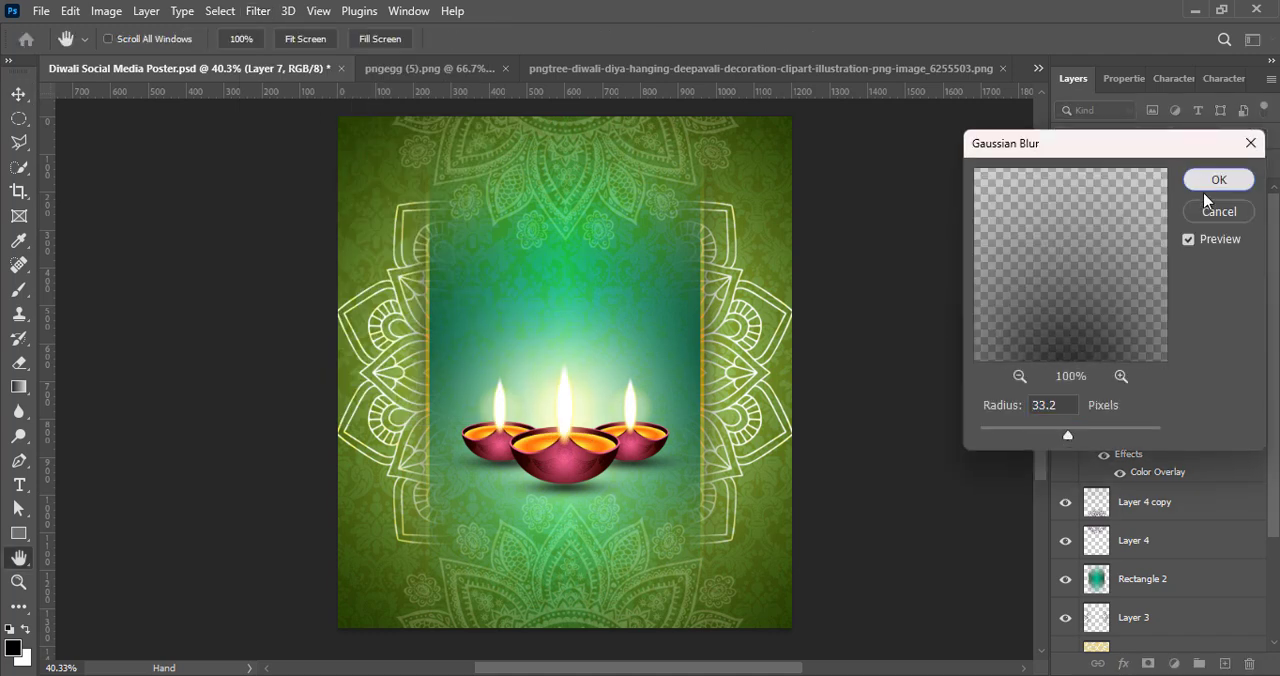
click(1218, 180)
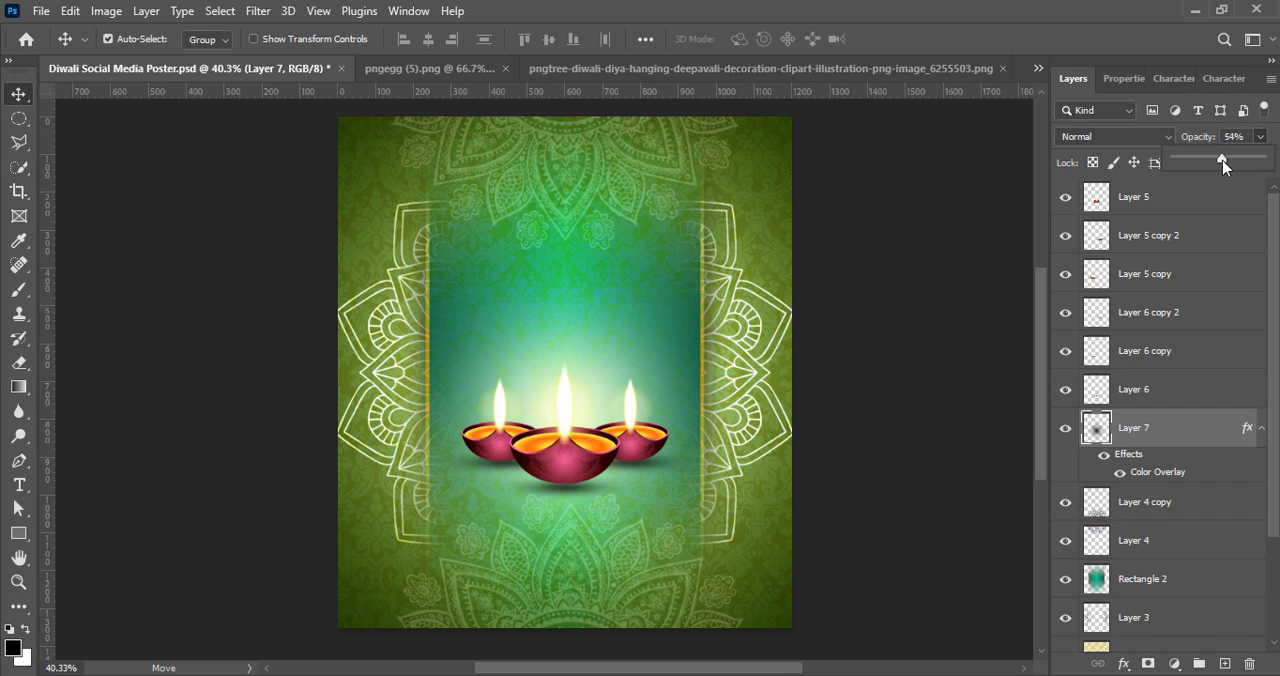
Step: Reduce the opacity of the Layer 7 glow to 55% and save the document
drag(1222, 162, 1223, 159)
click(928, 428)
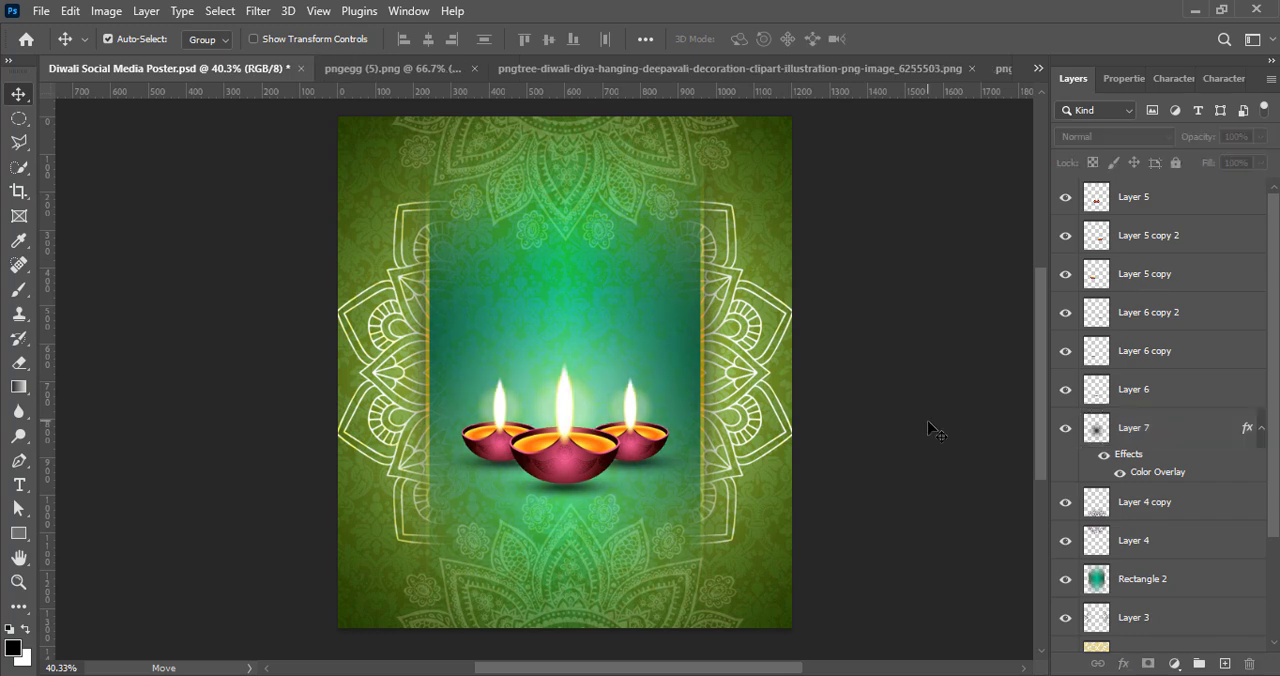
click(1207, 434)
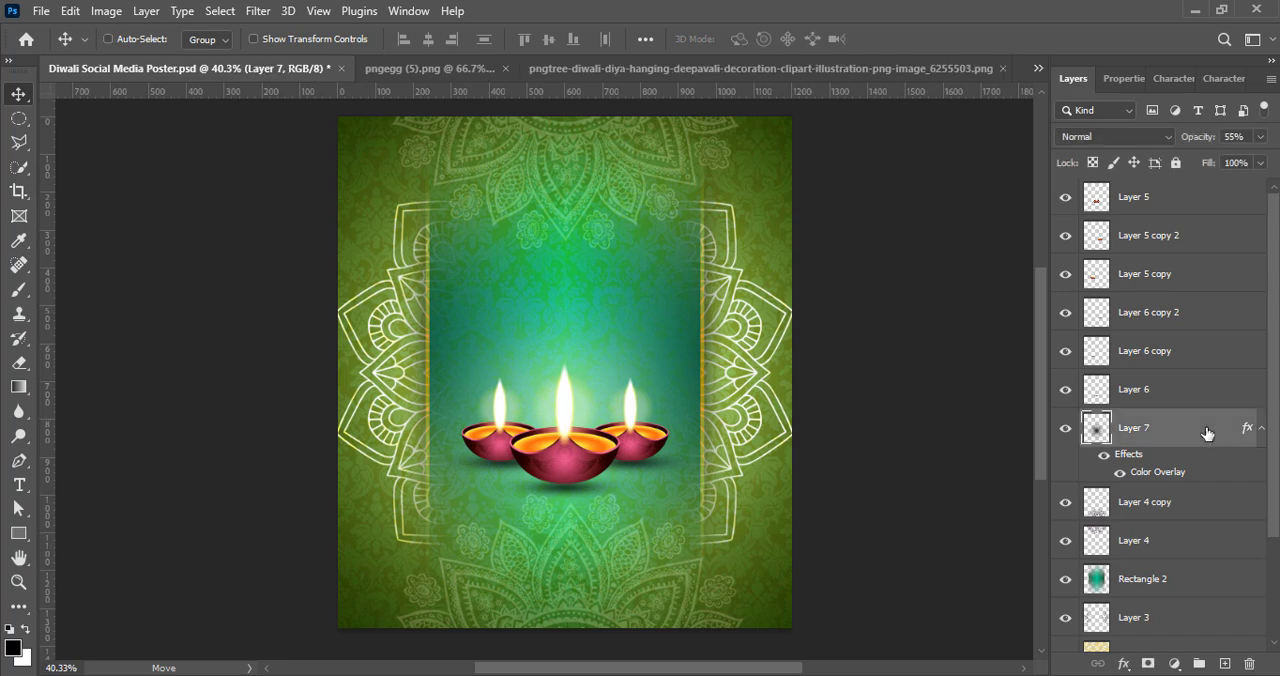
key(ctrl+t)
click(929, 40)
click(932, 427)
key(ctrl+s)
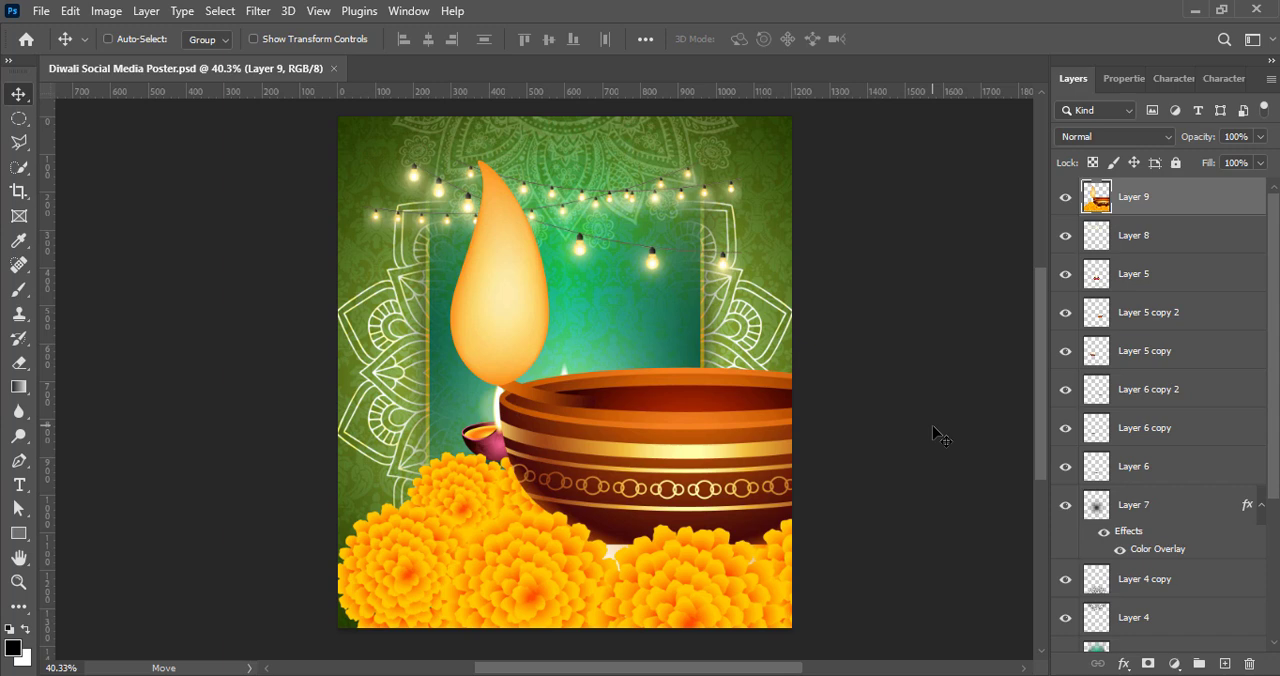
Step: Scale the marigold diya on Layer 9 to about 10.5% and place it in the poster's lower-right corner
key(ctrl+t)
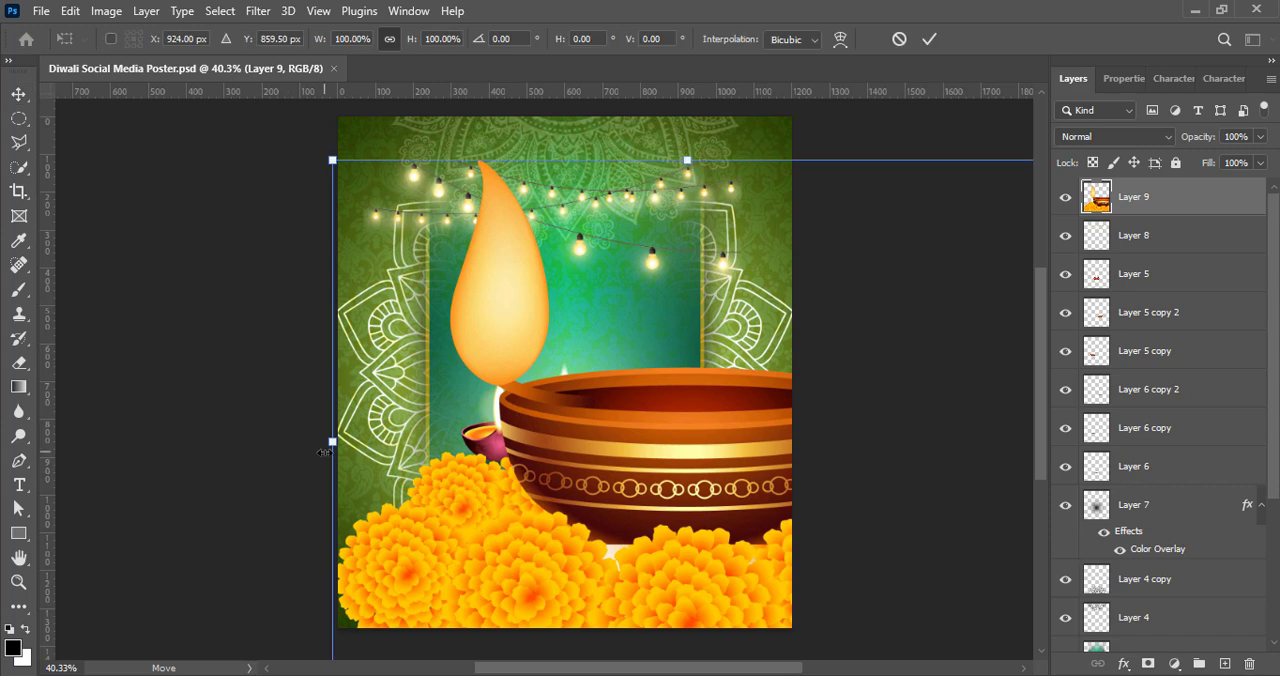
drag(334, 157, 738, 482)
drag(775, 477, 718, 586)
mouse_move(690, 545)
mouse_down()
mouse_move(718, 555)
mouse_move(703, 556)
mouse_up()
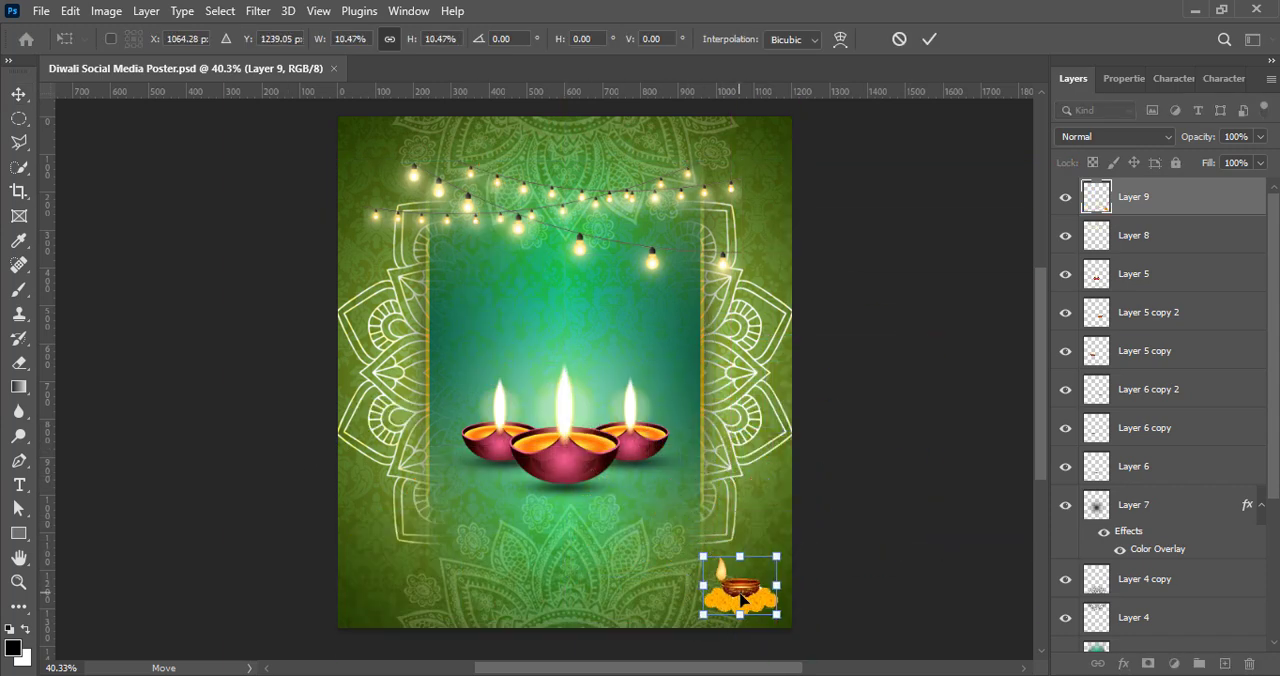
click(929, 39)
Step: Apply the Increase Contrast 3 Levels preset to the marigold diya on Layer 9
click(106, 11)
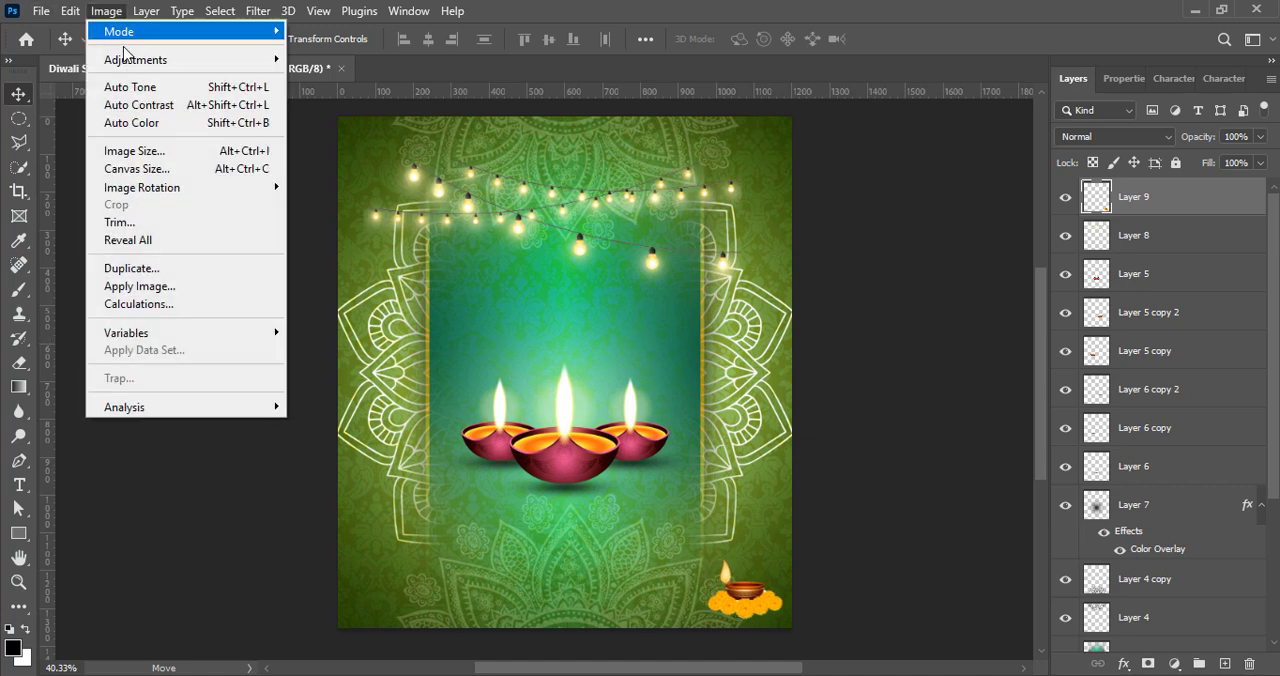
mouse_move(137, 57)
click(362, 79)
click(900, 125)
click(915, 225)
click(1096, 127)
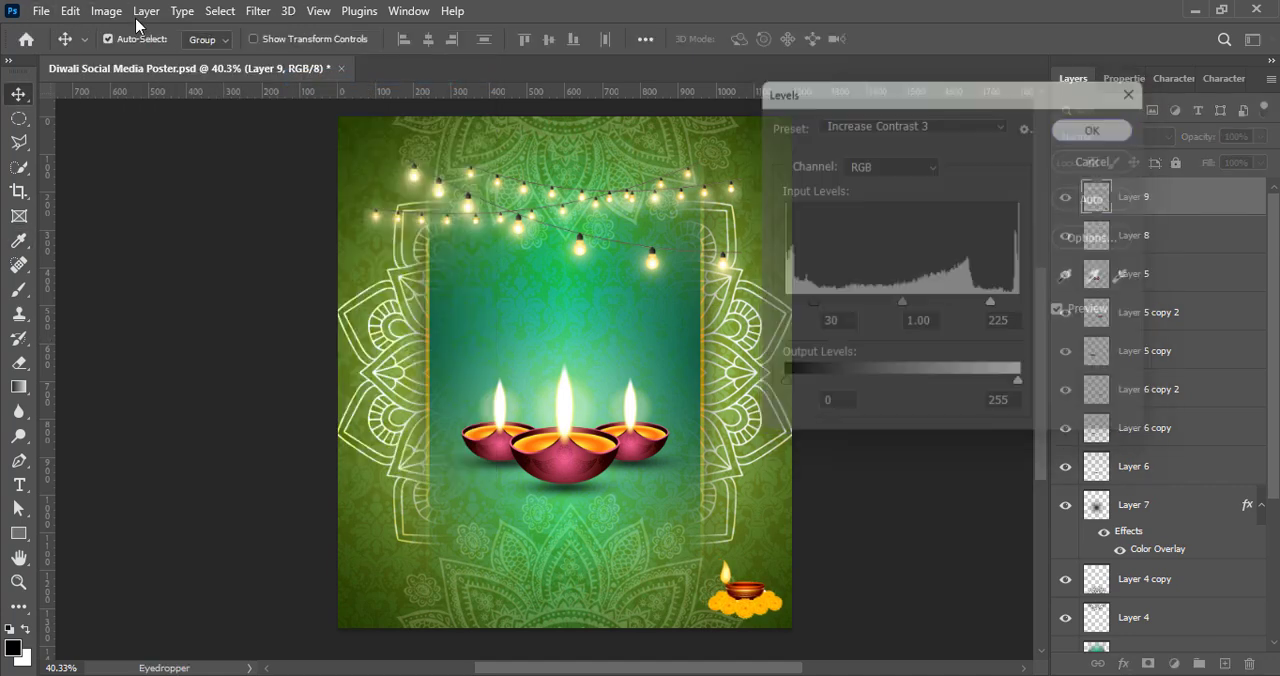
Step: Raise the vibrance of the marigold diya on Layer 9 to +100
click(106, 11)
click(350, 132)
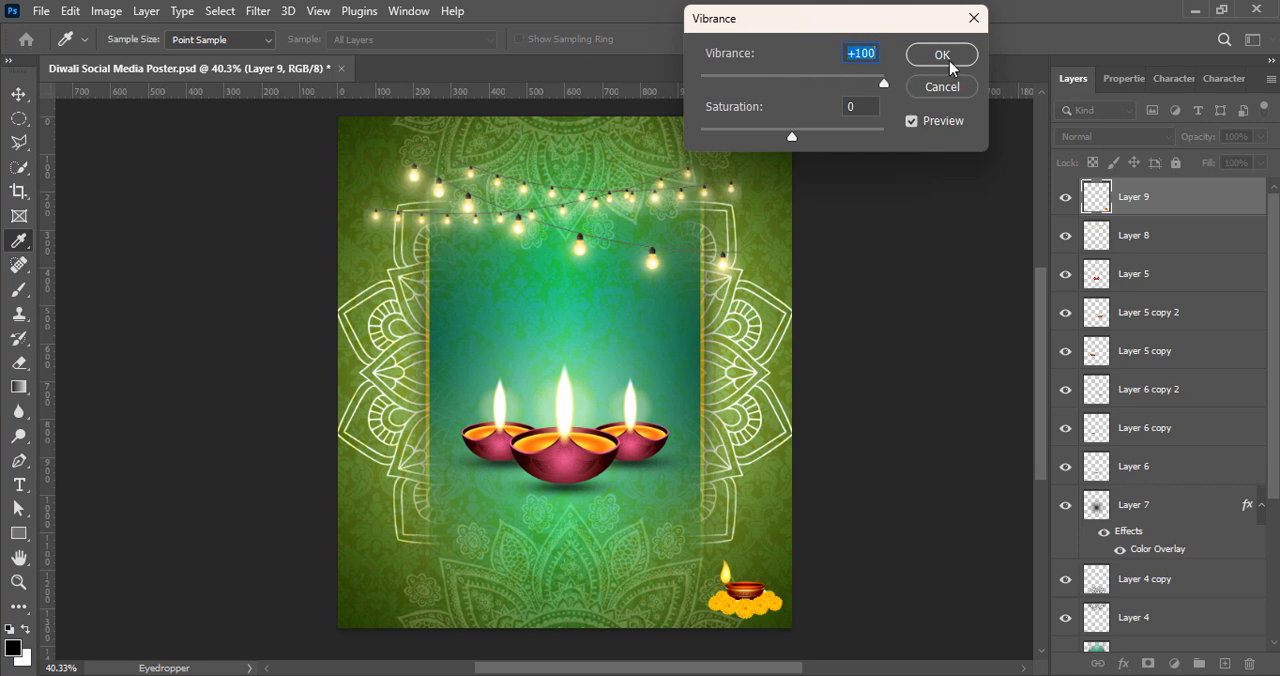
click(949, 62)
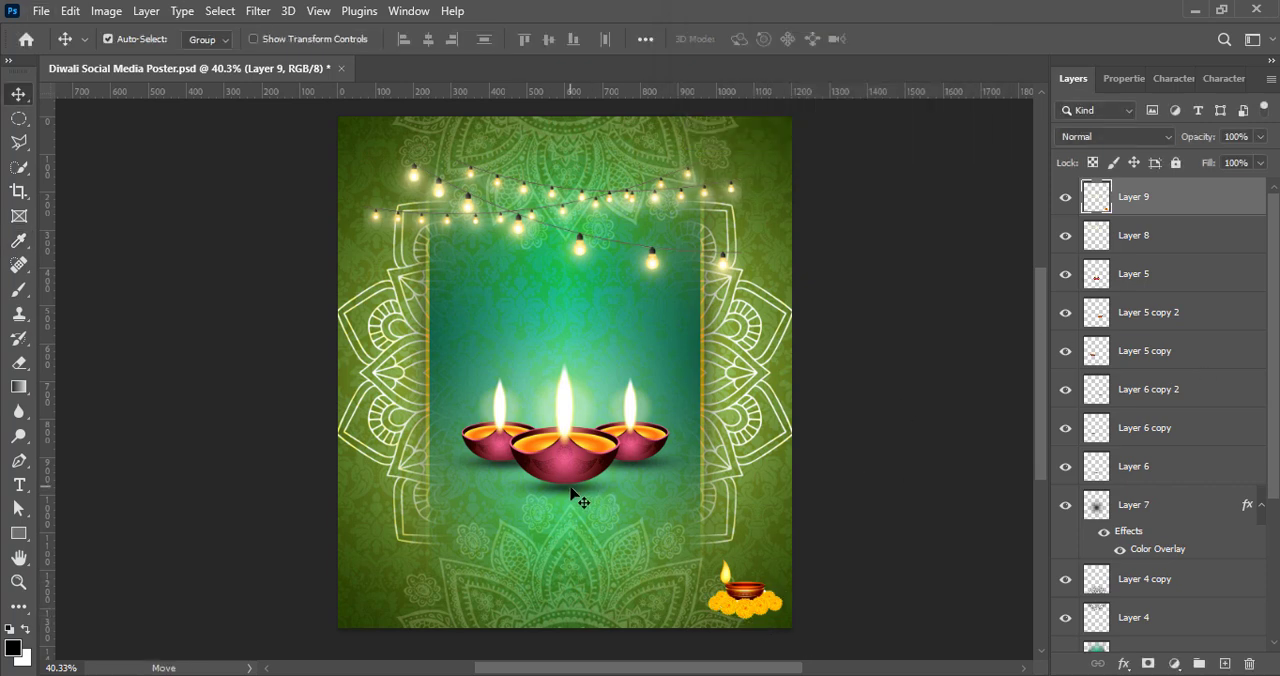
Step: Duplicate the Layer 6 shadow under the corner marigold diya and reorder the copy directly below Layer 9
drag(571, 487, 752, 612)
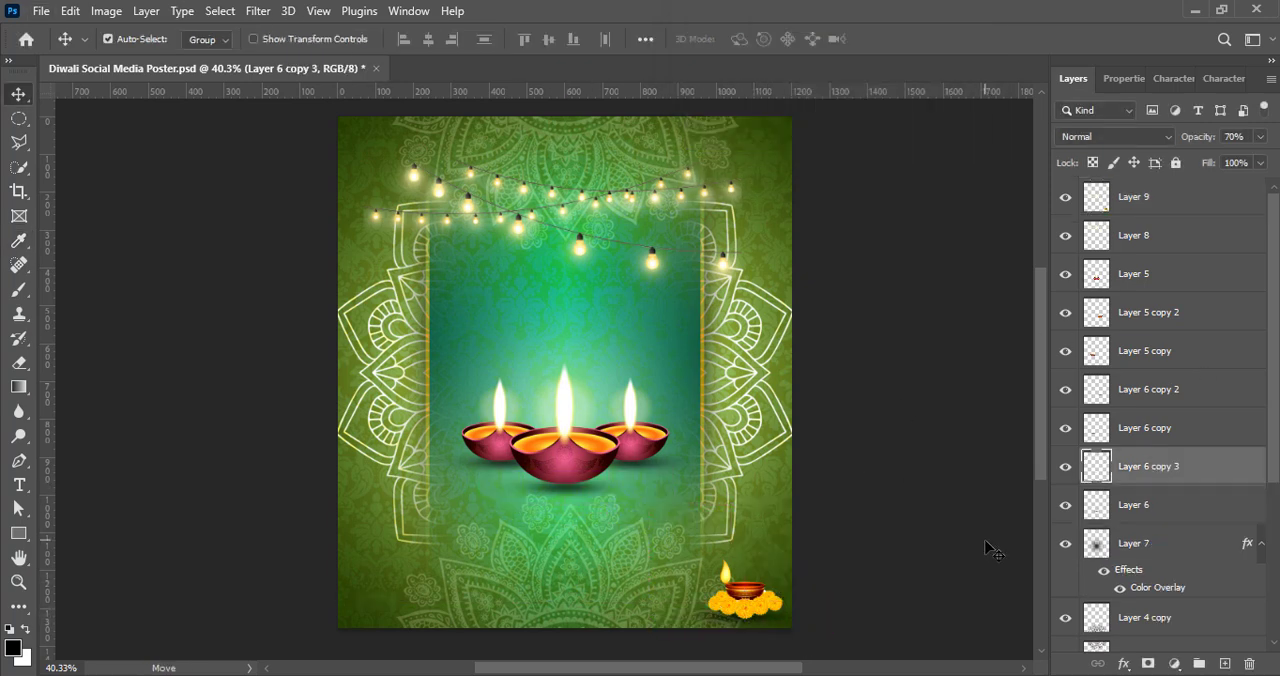
ctrl+click(1168, 208)
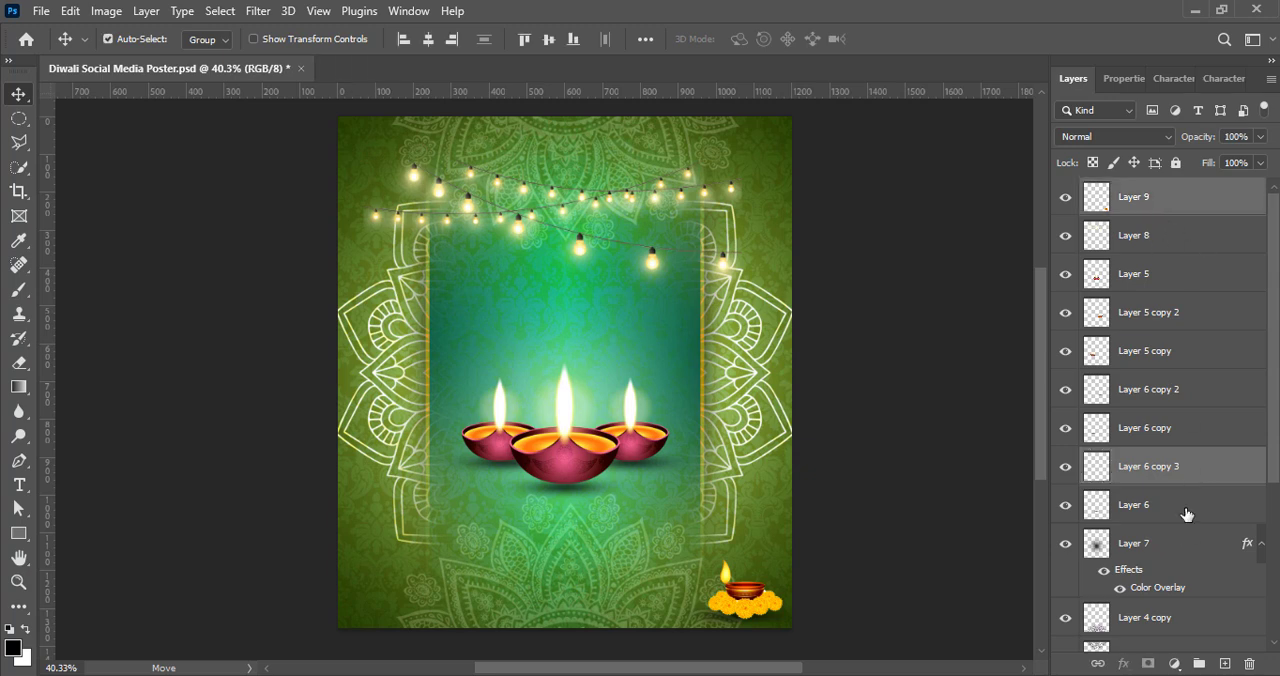
drag(1170, 466, 1170, 186)
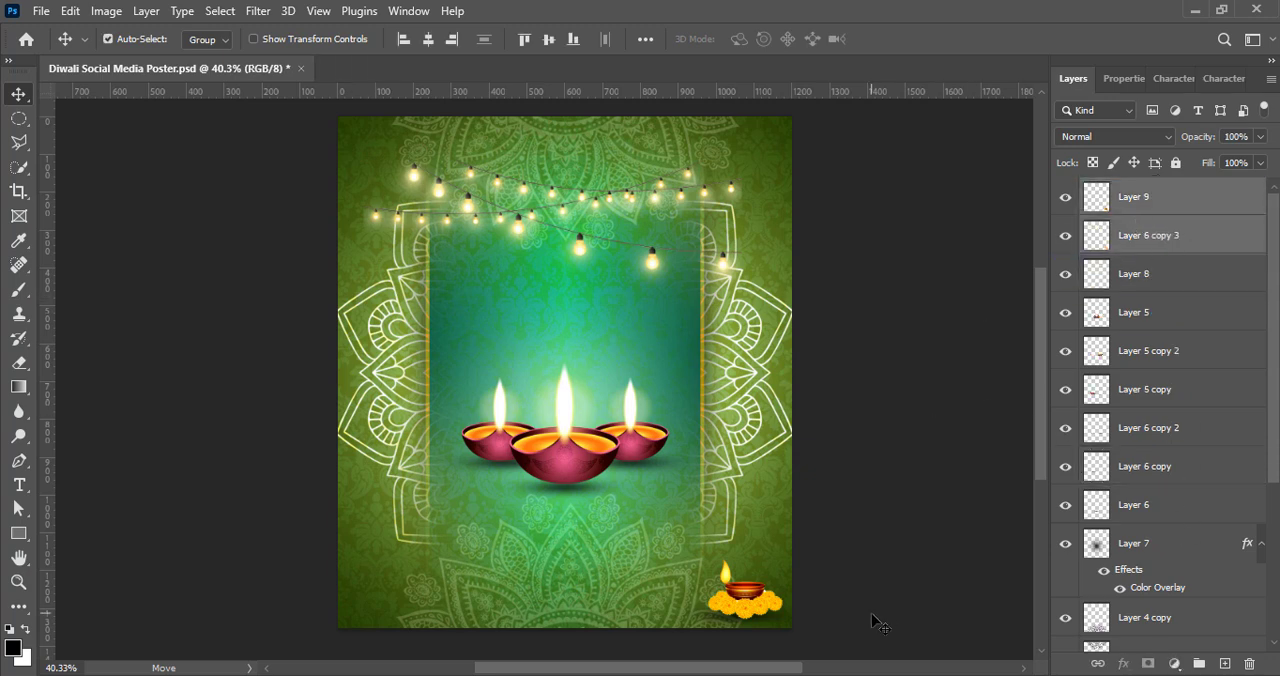
Step: Duplicate the marigold diya with its shadow into the lower-left corner of the poster and flip the copy horizontally
drag(757, 607, 382, 601)
key(ctrl+t)
right_click(398, 612)
click(440, 571)
click(929, 39)
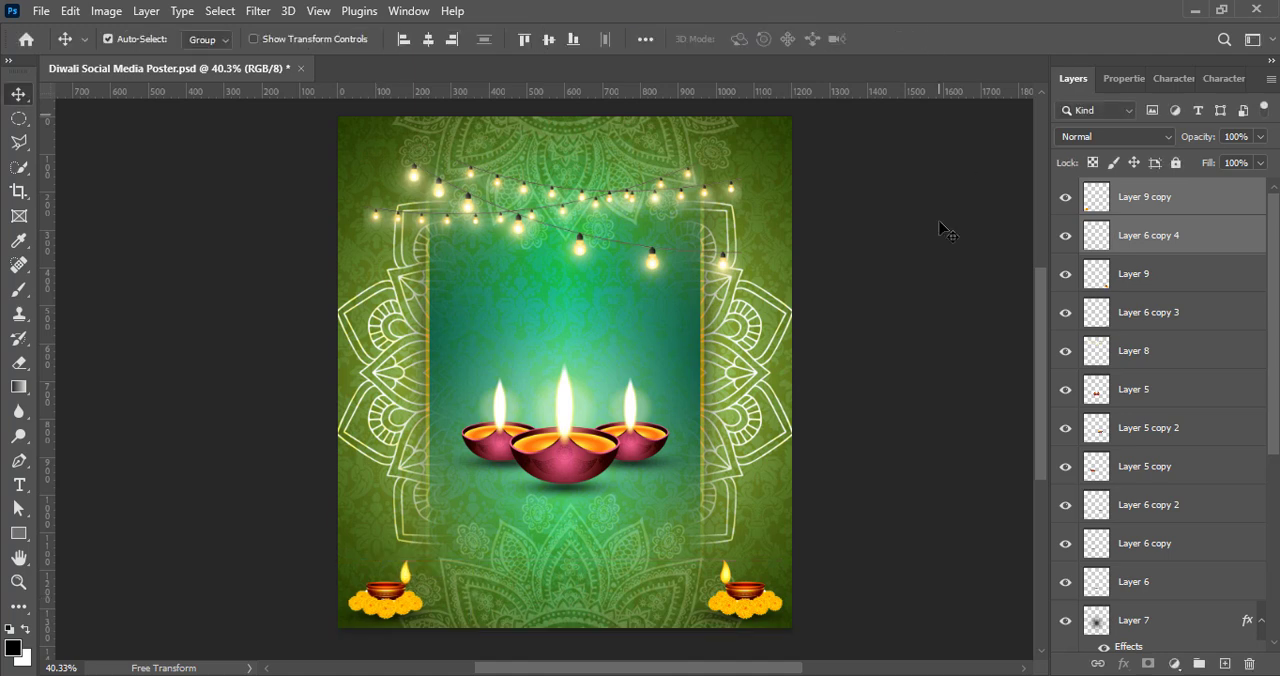
Step: Shift both corner diyas and their shadows down slightly together, and save the document
ctrl+click(1198, 274)
ctrl+click(1190, 316)
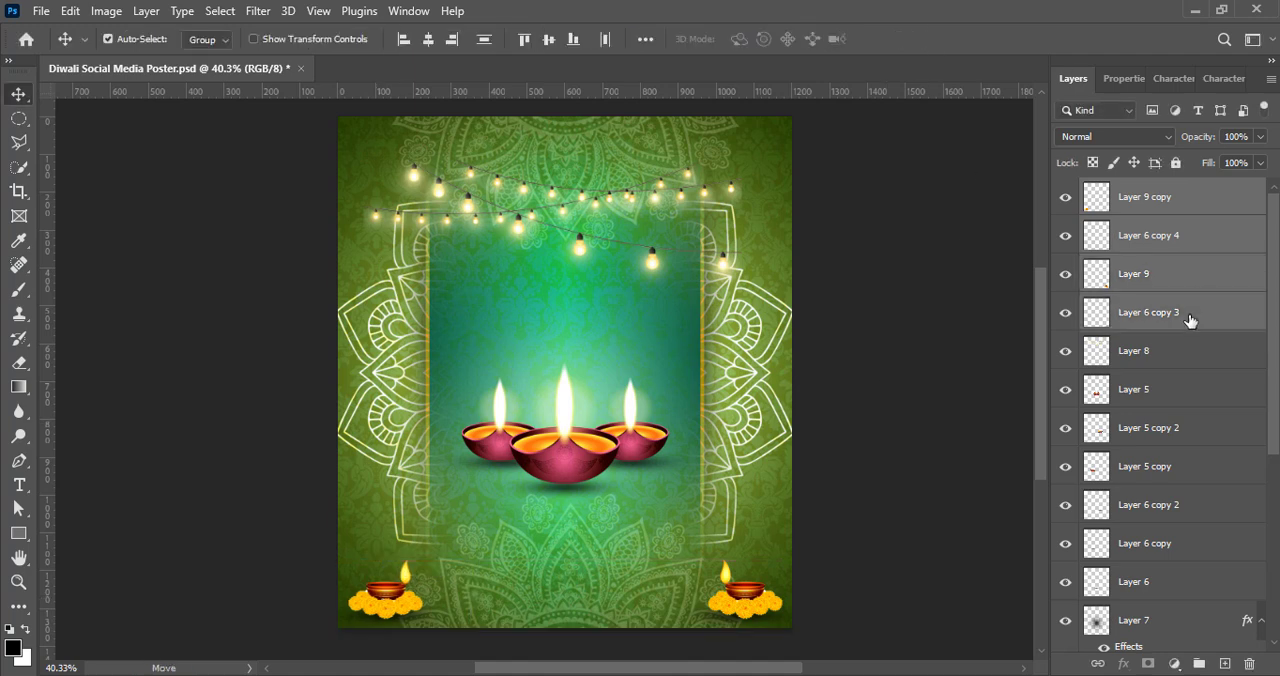
click(1011, 441)
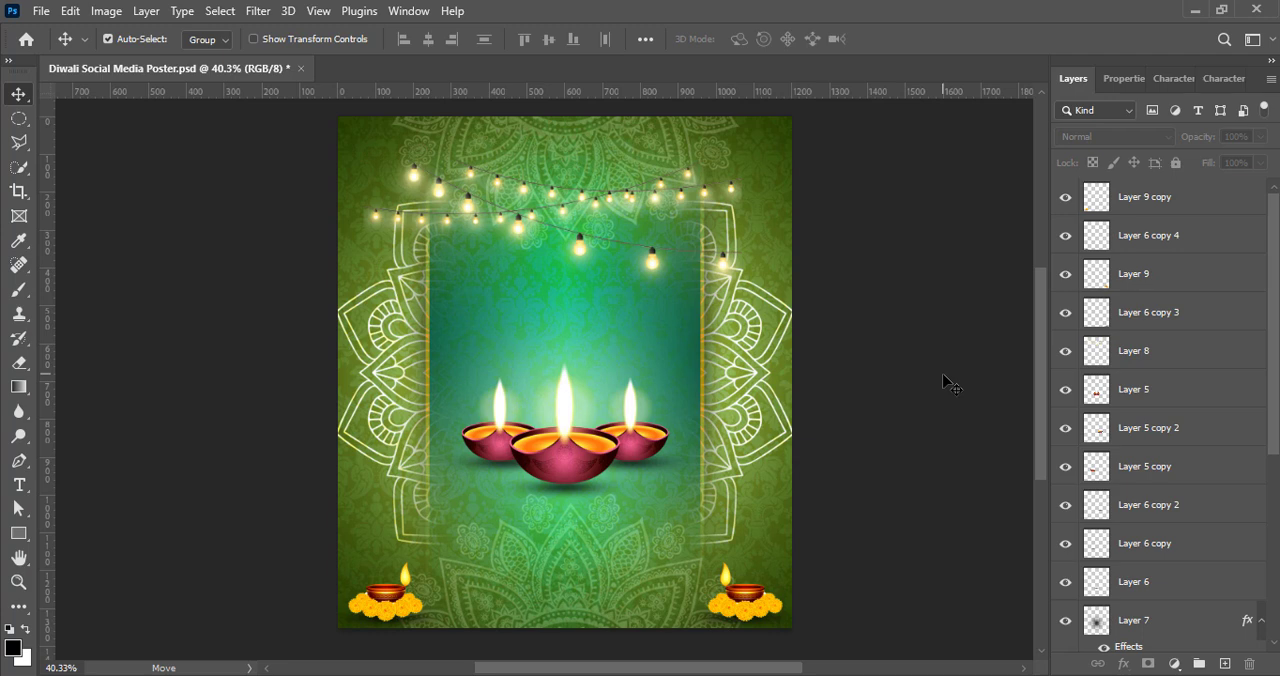
key(ctrl+s)
Step: Move the Layer 8 string lights to the poster's upper-right corner, scaled to 93.80% and rotated 3.42°
click(629, 206)
key(ctrl+t)
drag(580, 220, 700, 166)
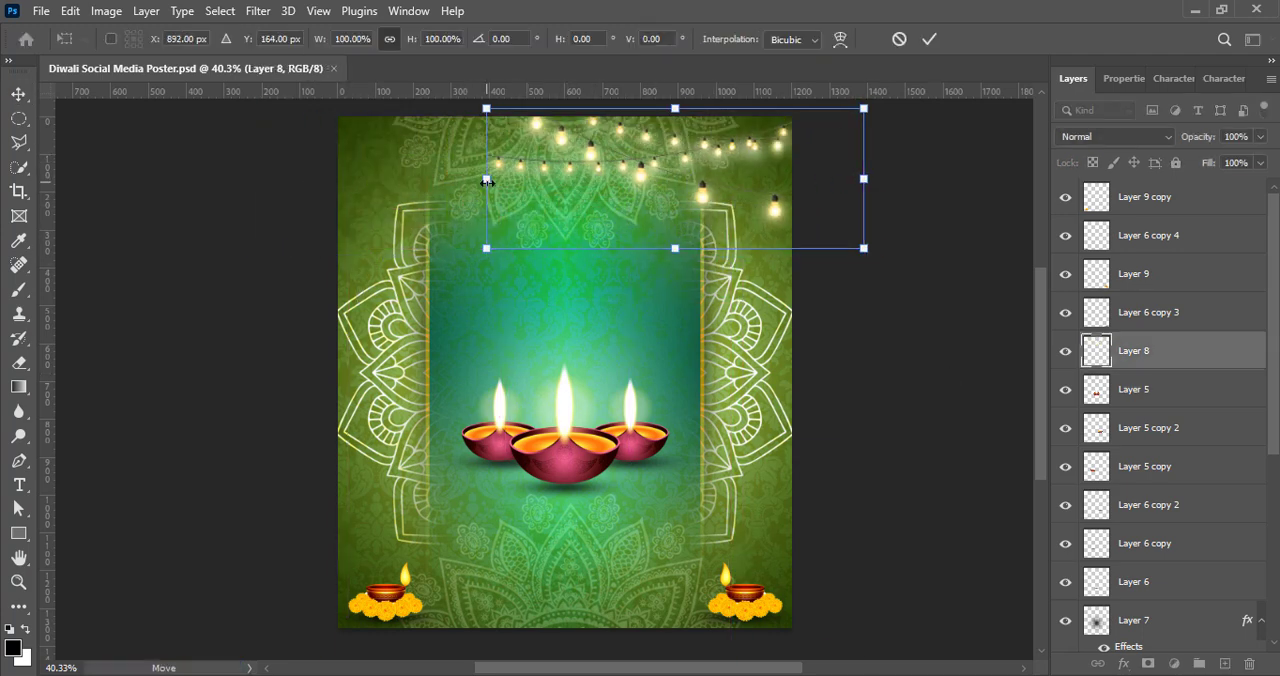
drag(487, 183, 510, 182)
drag(611, 177, 611, 157)
drag(886, 252, 882, 264)
drag(768, 178, 764, 195)
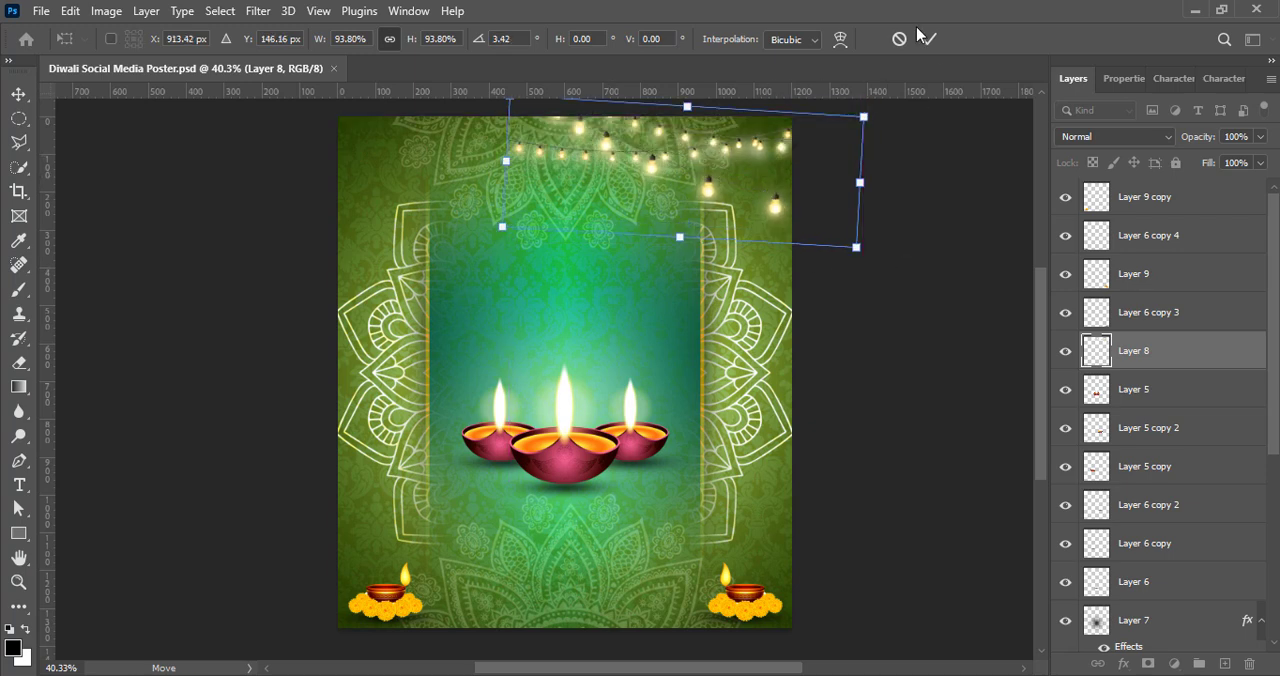
click(927, 38)
Step: Raise the vibrance of the Layer 8 string lights to the maximum
click(106, 11)
mouse_move(150, 55)
click(405, 134)
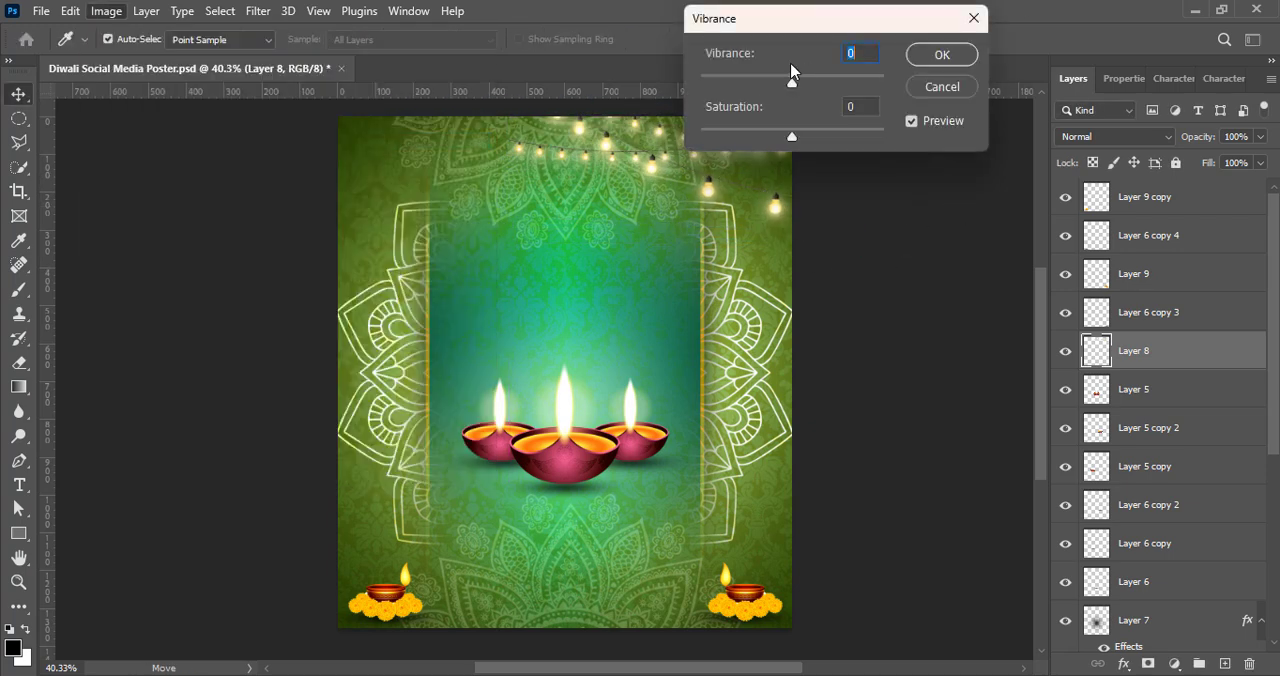
click(941, 55)
drag(792, 82, 1039, 97)
Step: Try several Levels presets on the Layer 8 string lights and apply Midtones Darker
click(106, 11)
click(311, 78)
click(990, 121)
click(972, 231)
click(990, 121)
click(972, 191)
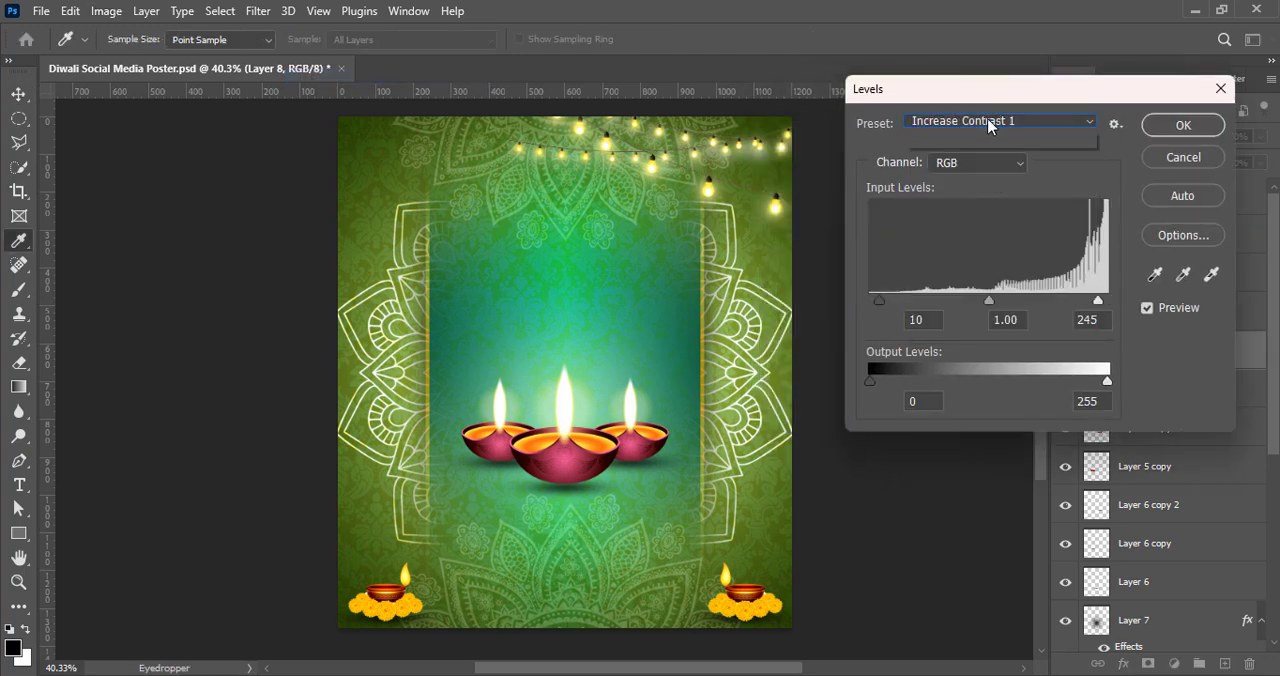
click(990, 121)
click(972, 271)
click(990, 121)
click(972, 311)
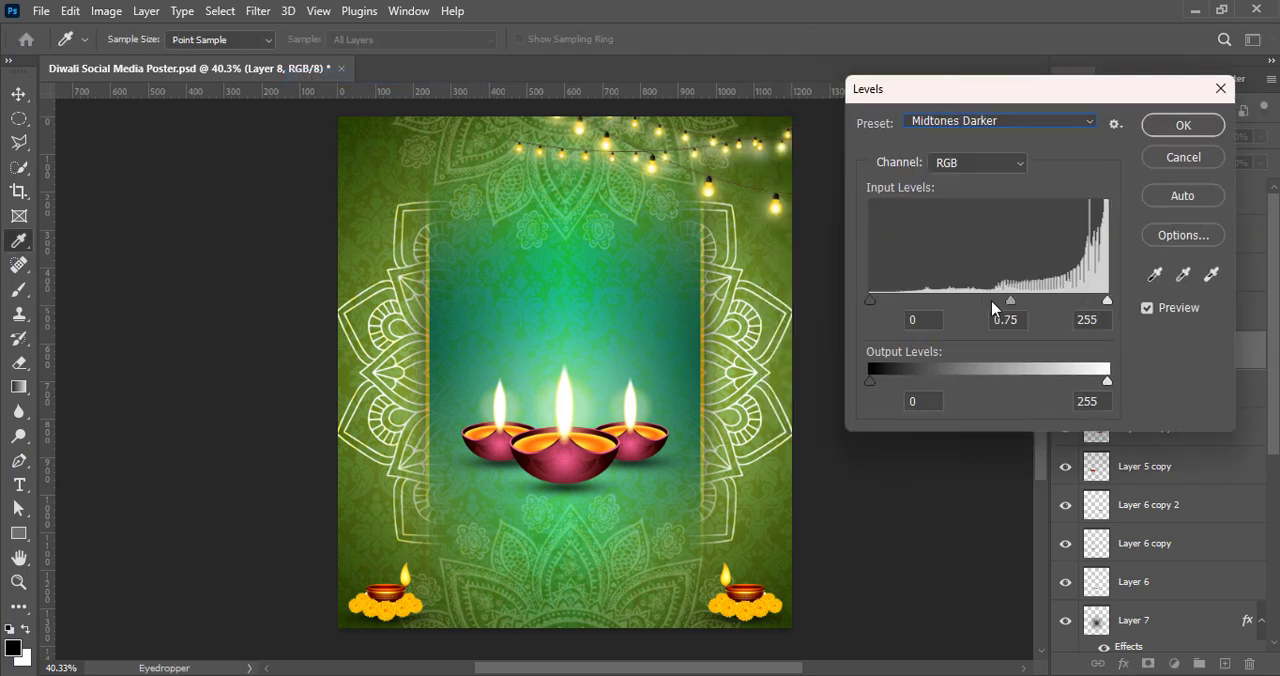
click(1180, 127)
Step: Duplicate the string lights into the upper-left corner, flip the copy horizontally, scale it to 72.75% and save
key(v)
alt+drag(712, 195, 475, 194)
key(ctrl+t)
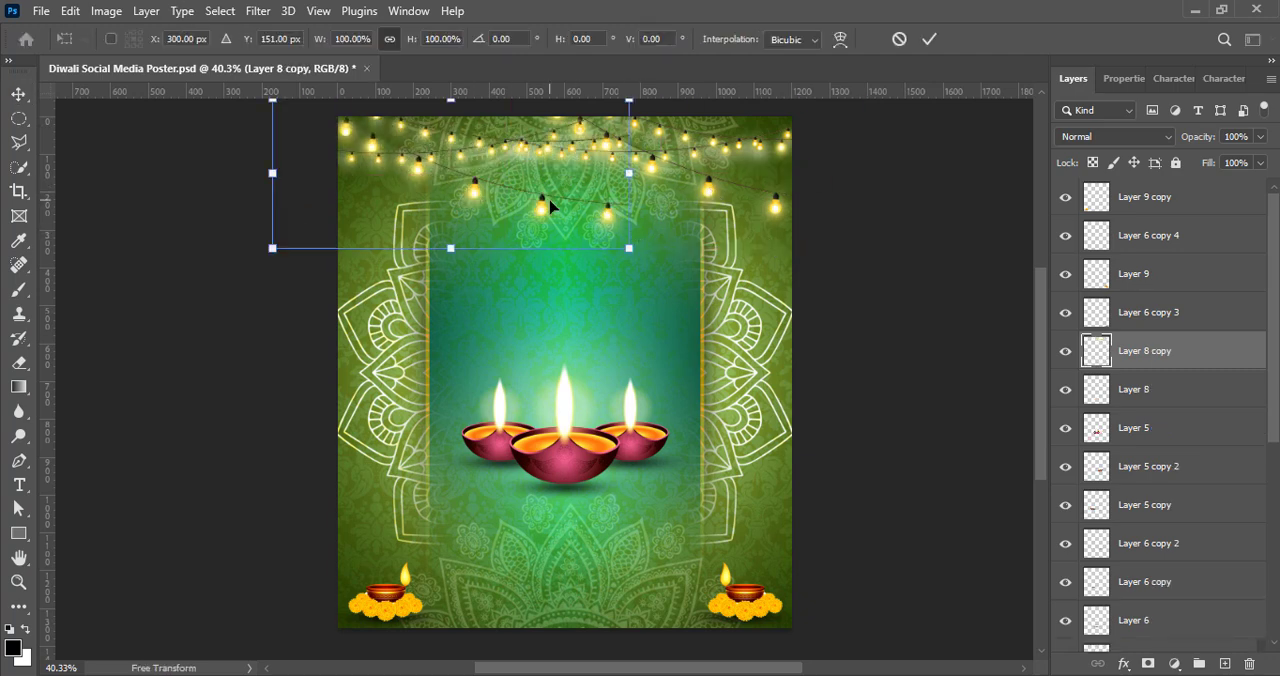
right_click(551, 200)
click(680, 574)
drag(630, 248, 532, 207)
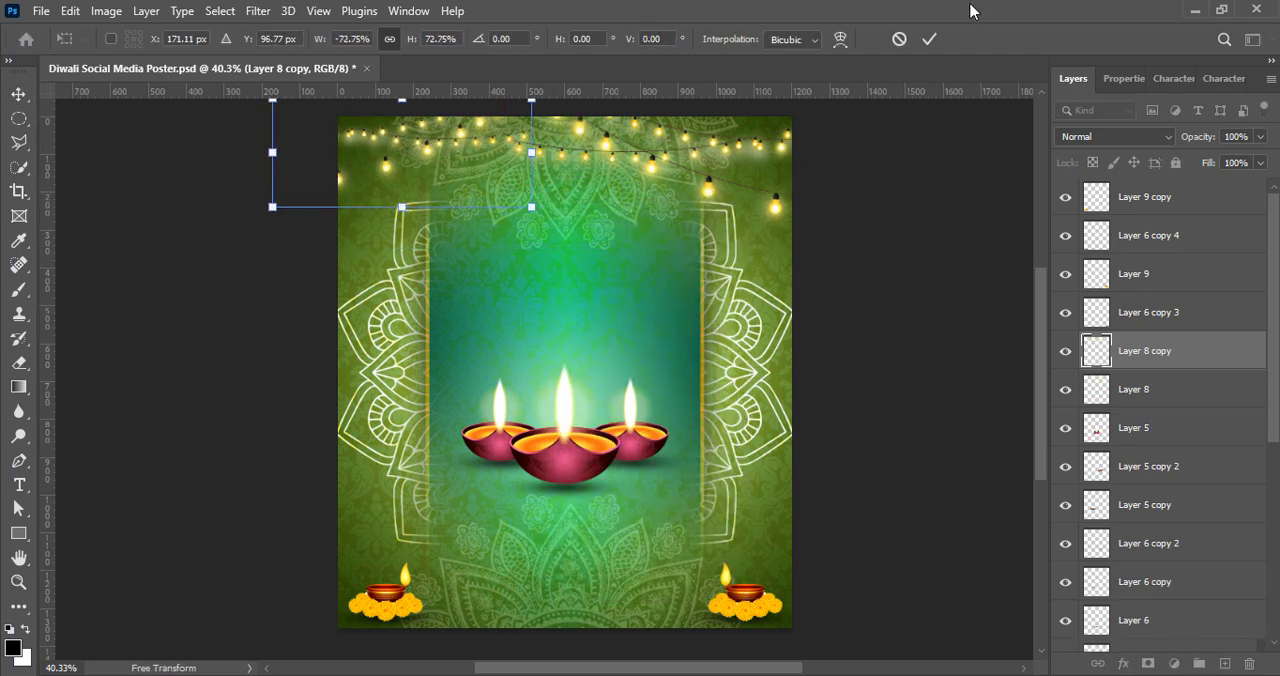
click(930, 39)
click(889, 272)
key(ctrl+s)
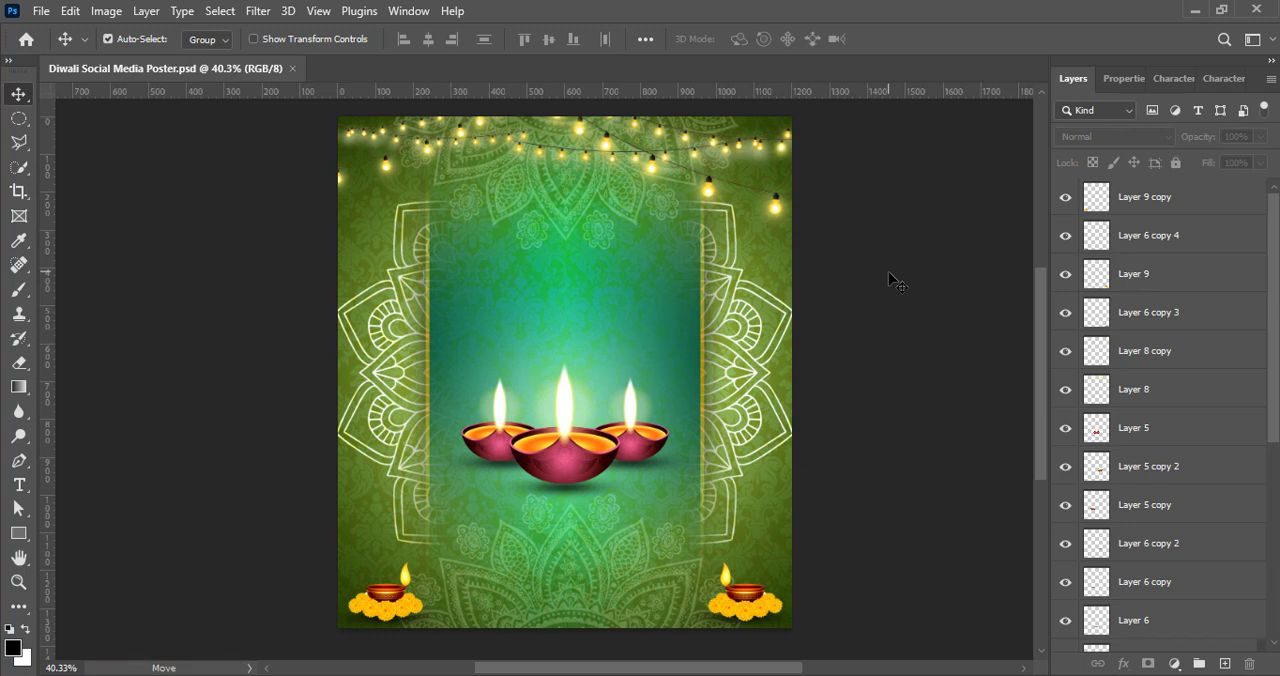
Step: Add the centred text "Light Up Your" on a new layer, split over two lines, and move it to the panel's upper middle
key(ctrl+shift+alt+n)
key(t)
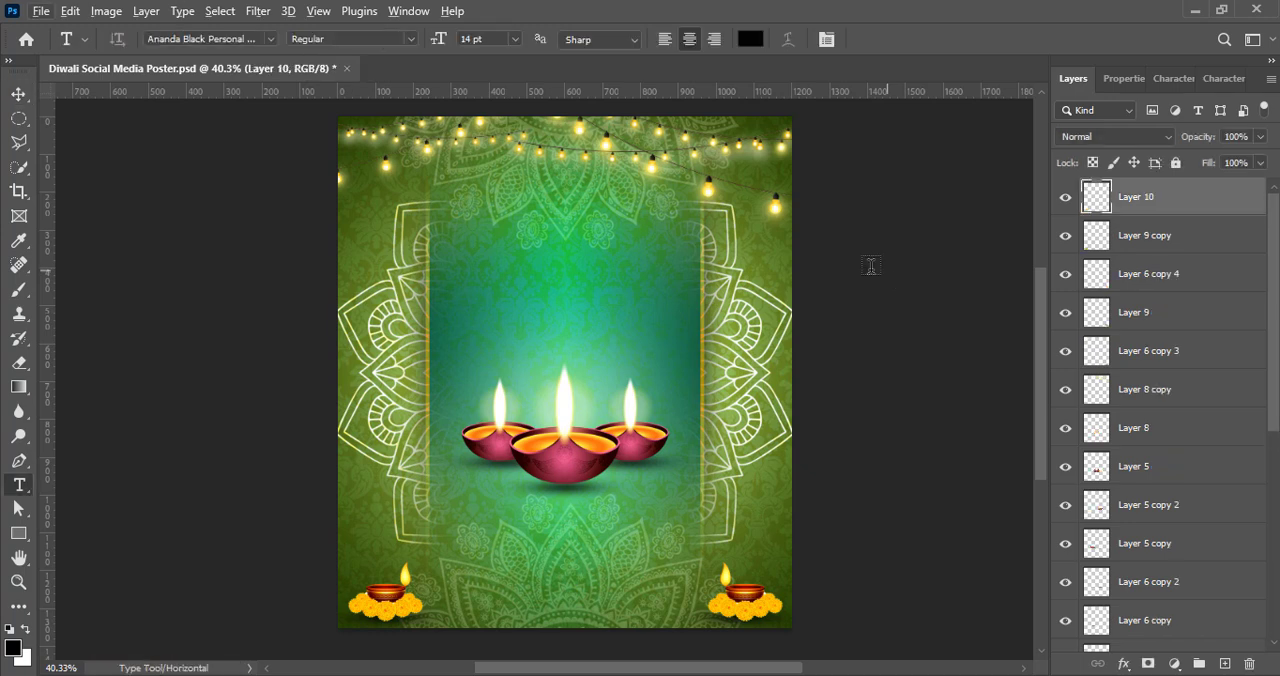
click(511, 241)
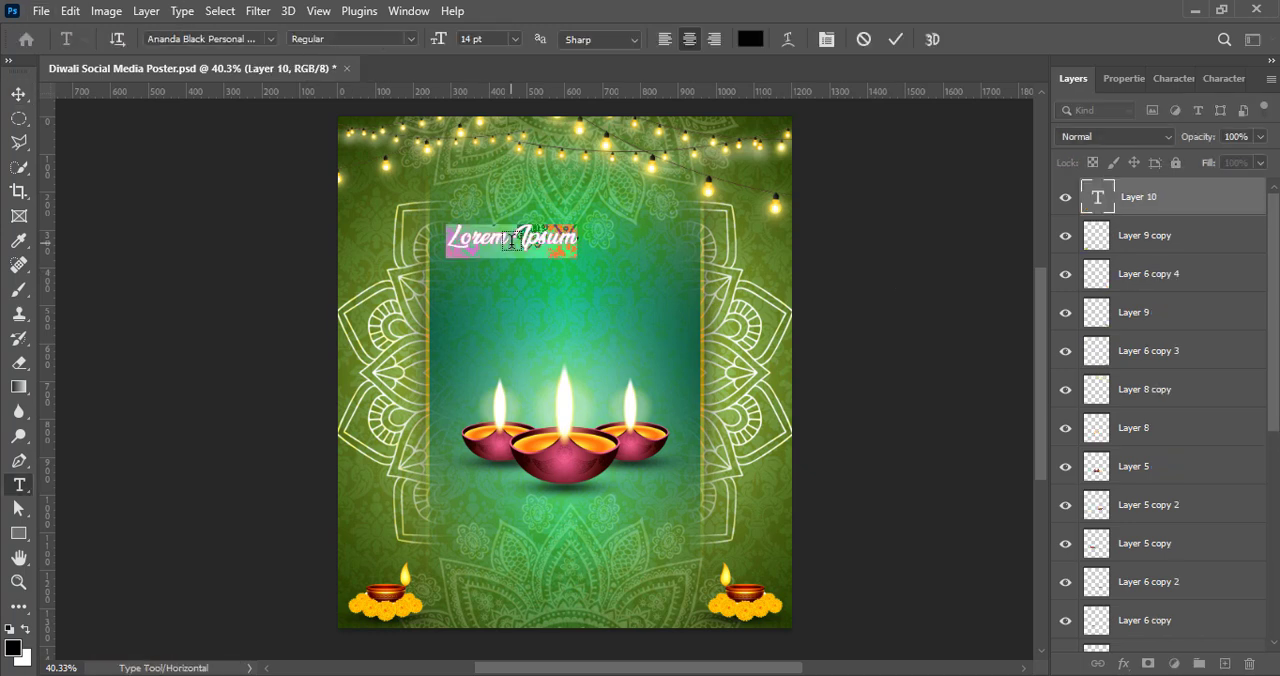
text(Light Up Your)
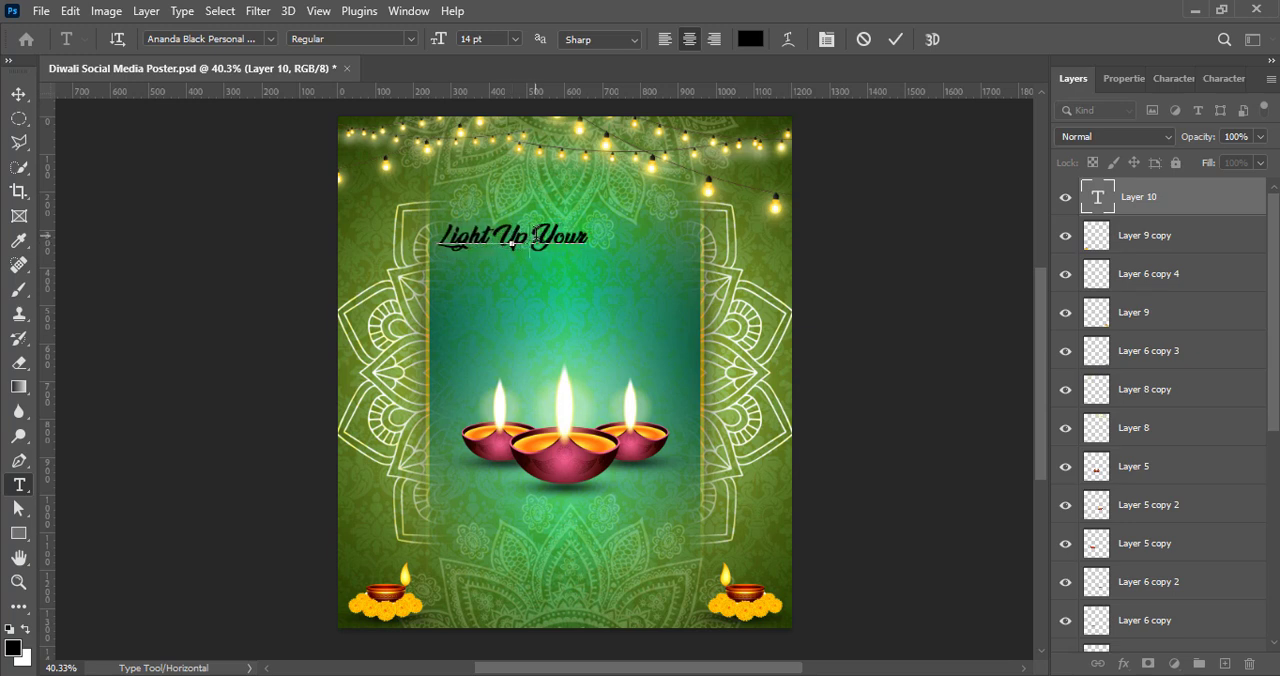
key(Return)
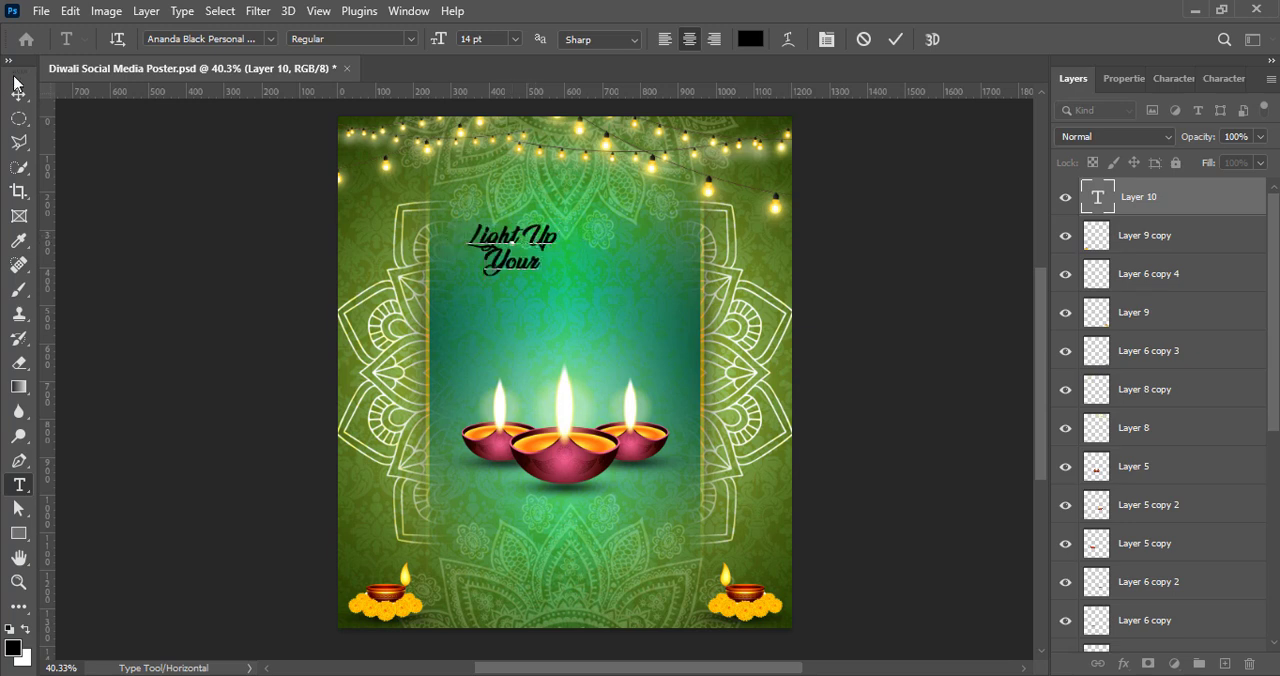
click(18, 93)
drag(518, 235, 581, 232)
Step: Set the words "Light Up" in the heading to the Avigea font
double_click(581, 232)
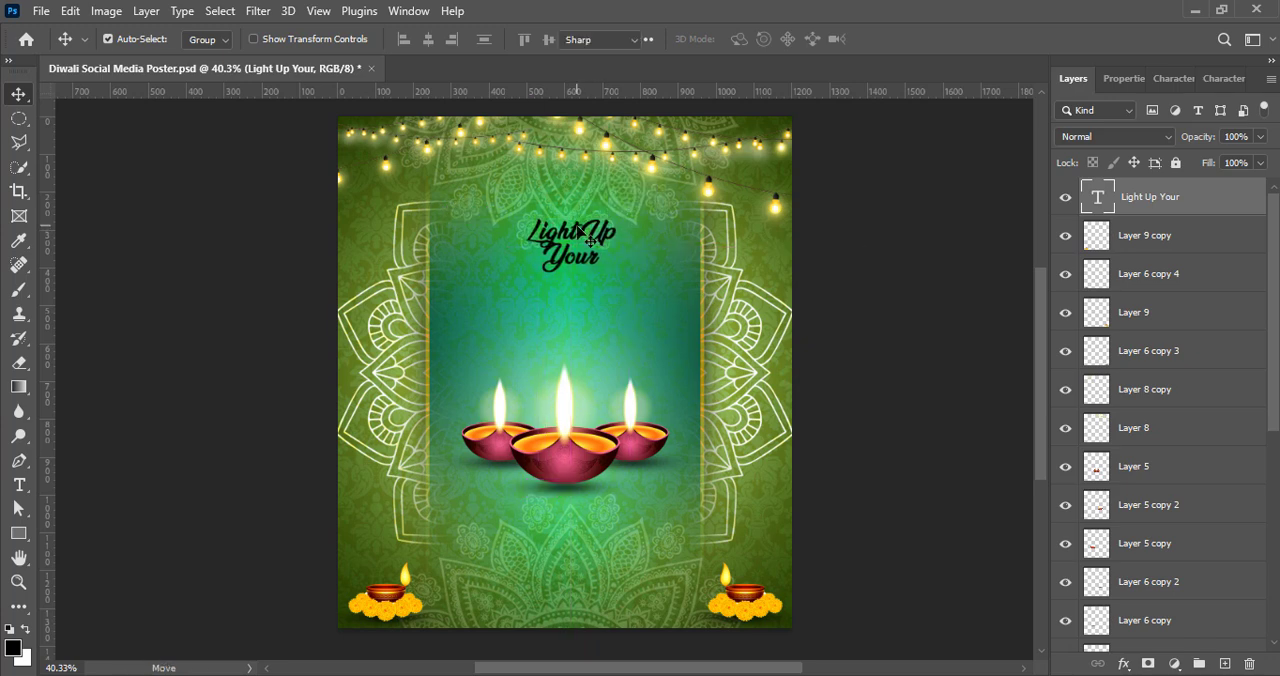
click(1173, 79)
click(1189, 113)
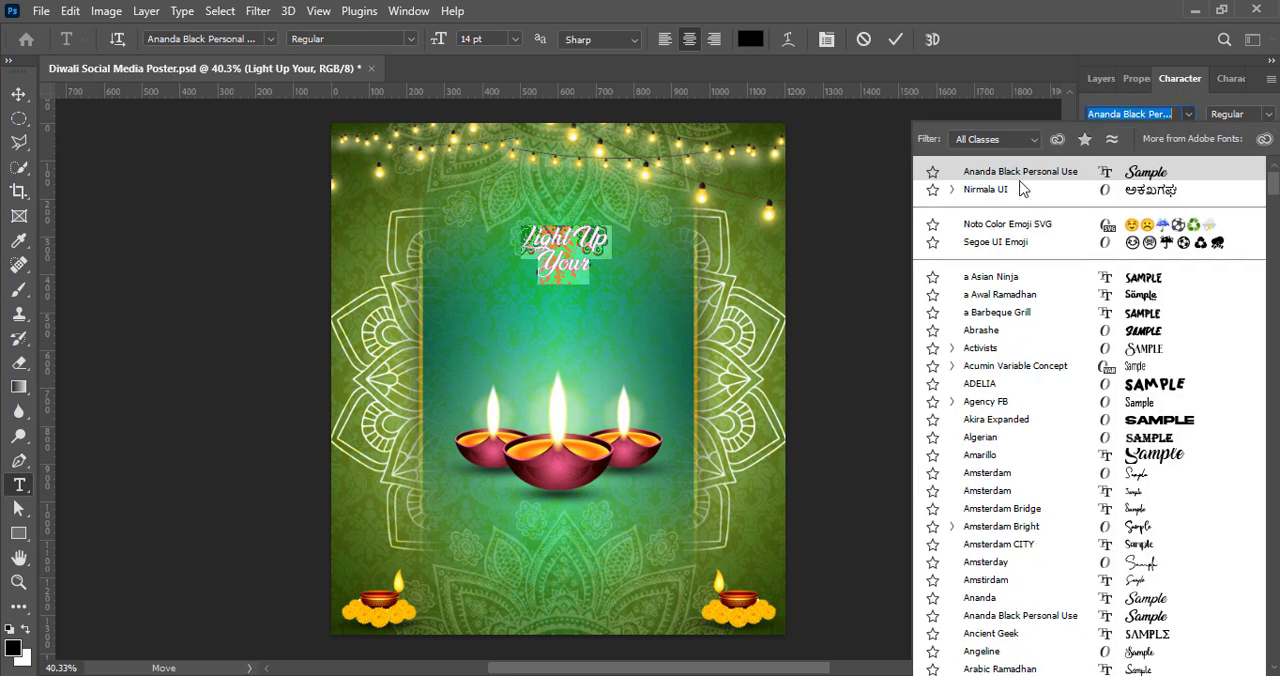
click(548, 243)
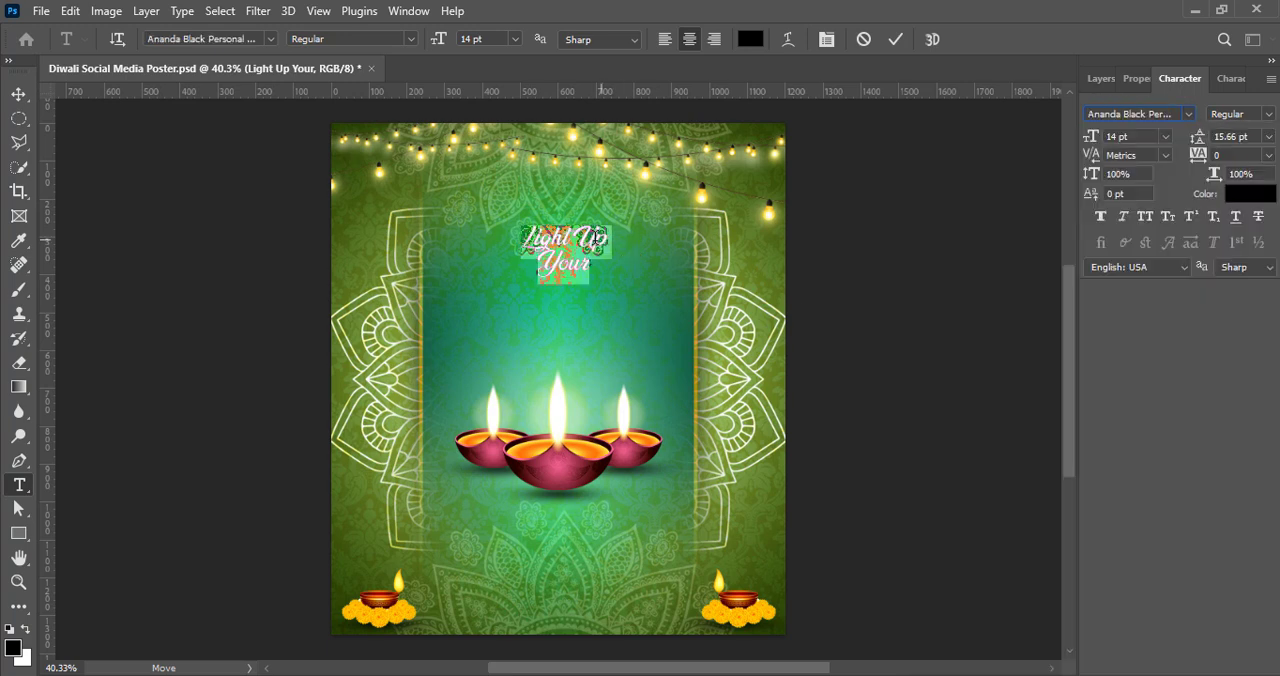
click(601, 236)
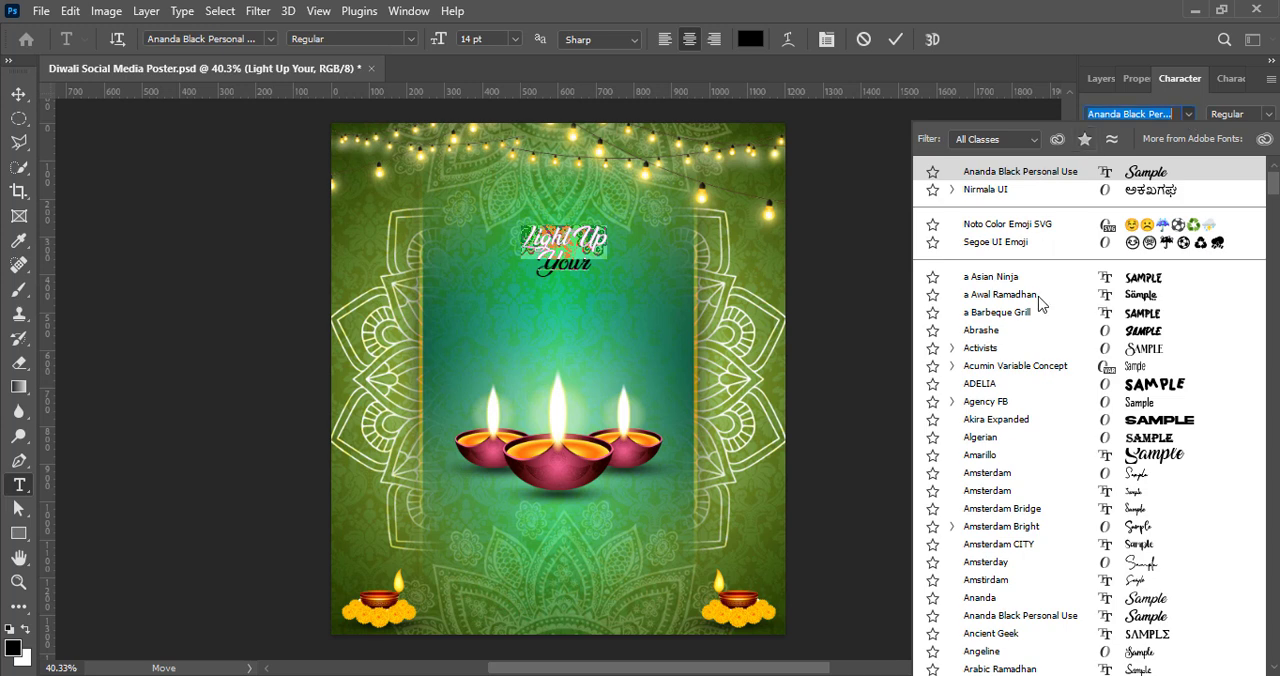
click(1000, 294)
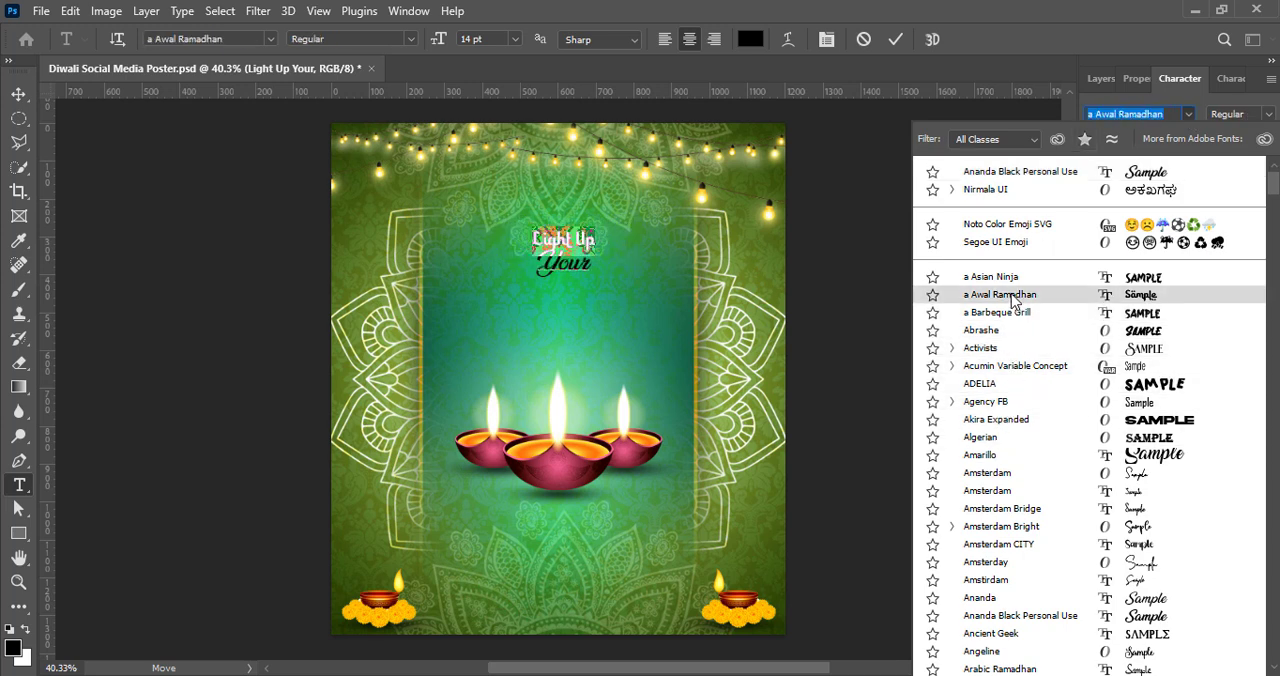
scroll(1012, 426, down, 4)
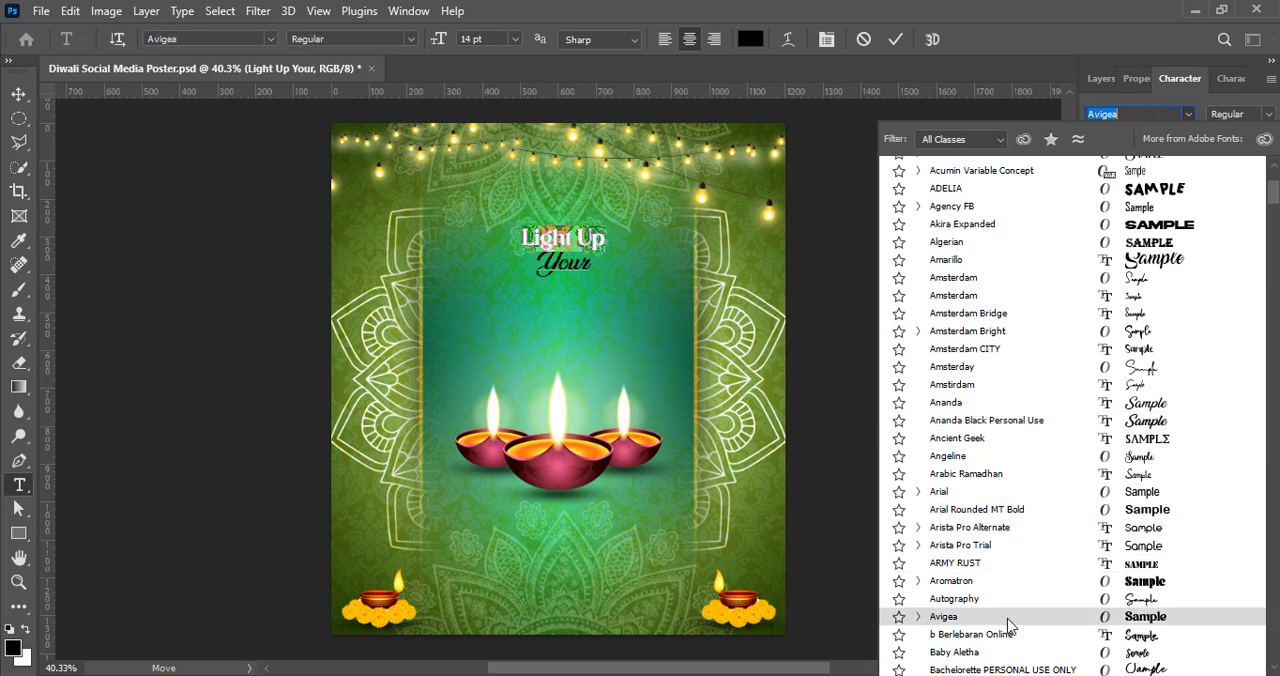
click(1008, 620)
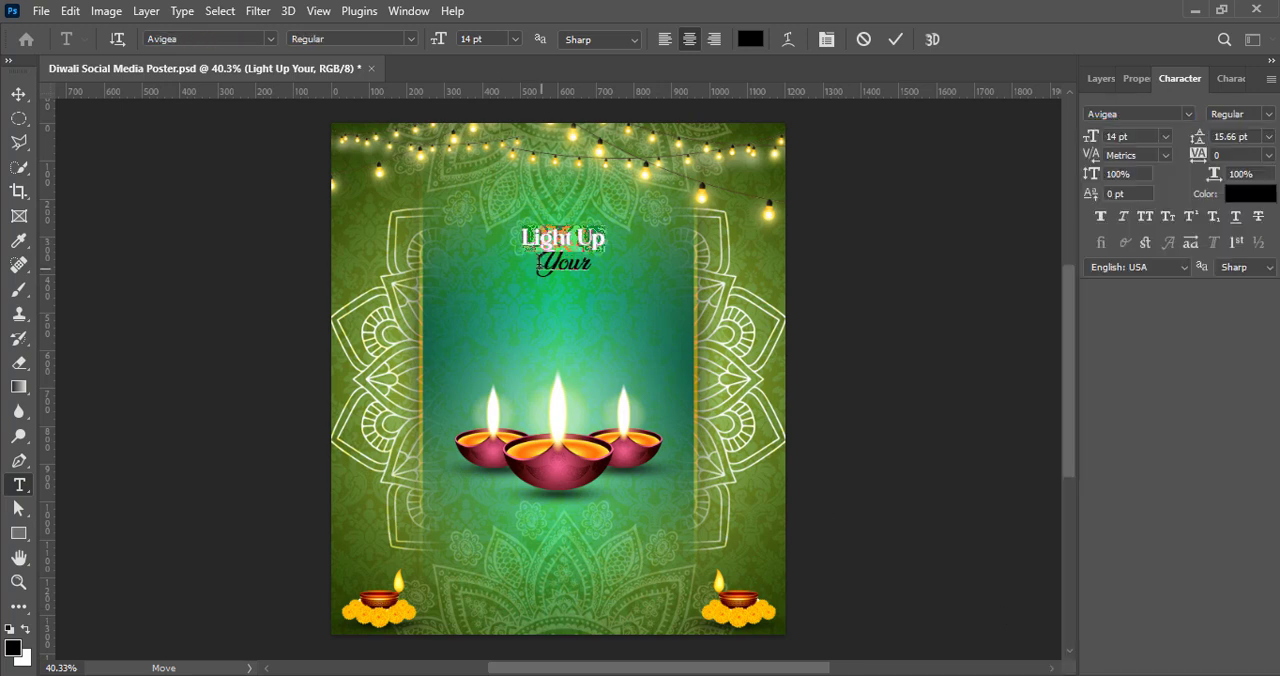
Step: Try the Arista Pro Trial font on the word "Your"
click(1188, 114)
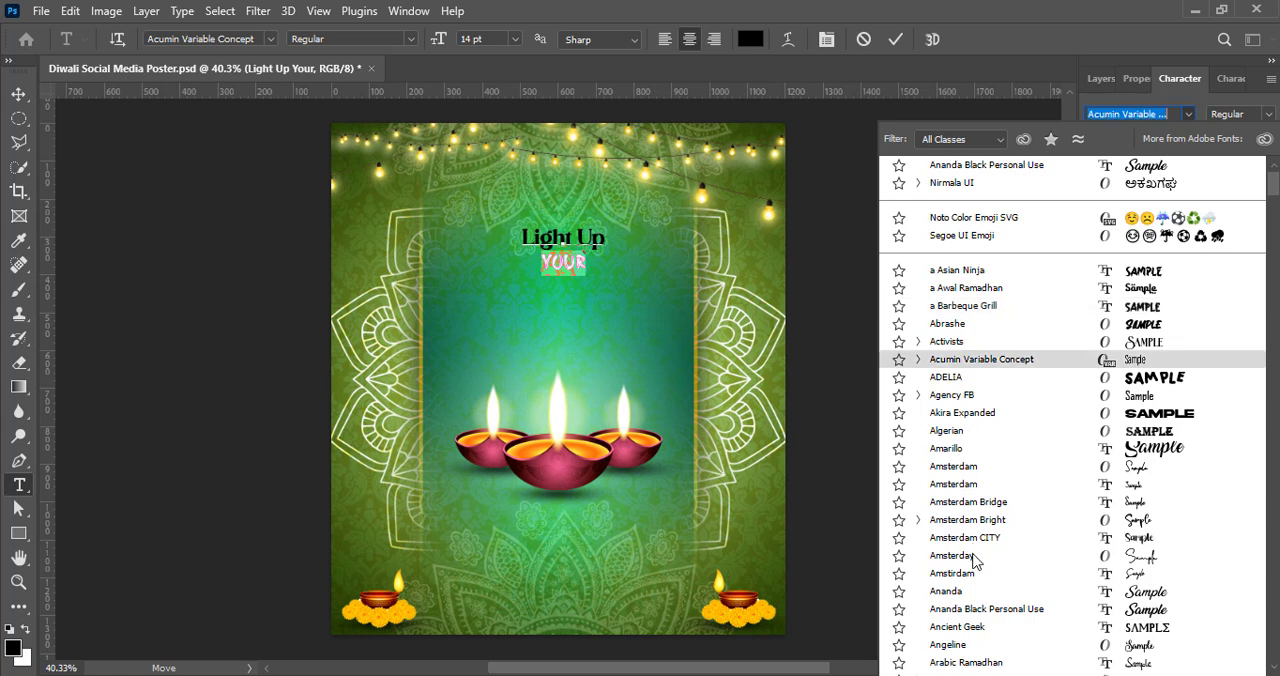
scroll(972, 561, down, 2)
scroll(968, 592, down, 2)
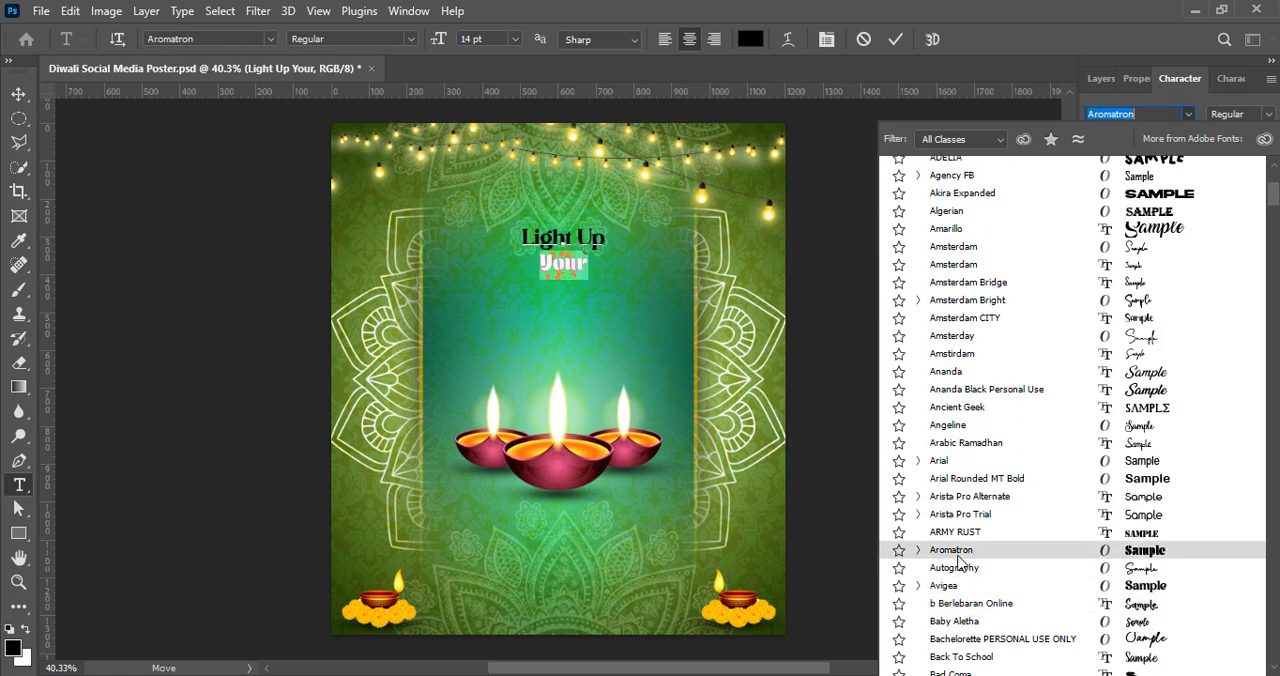
scroll(965, 540, down, 2)
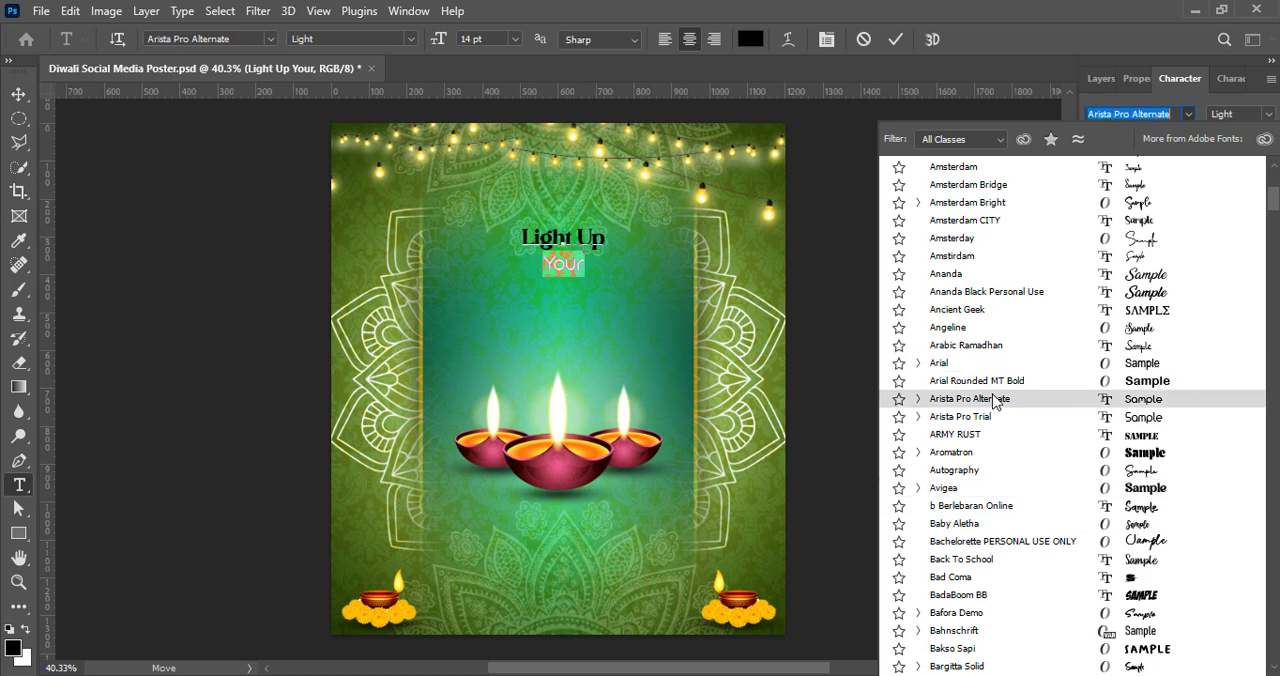
click(990, 417)
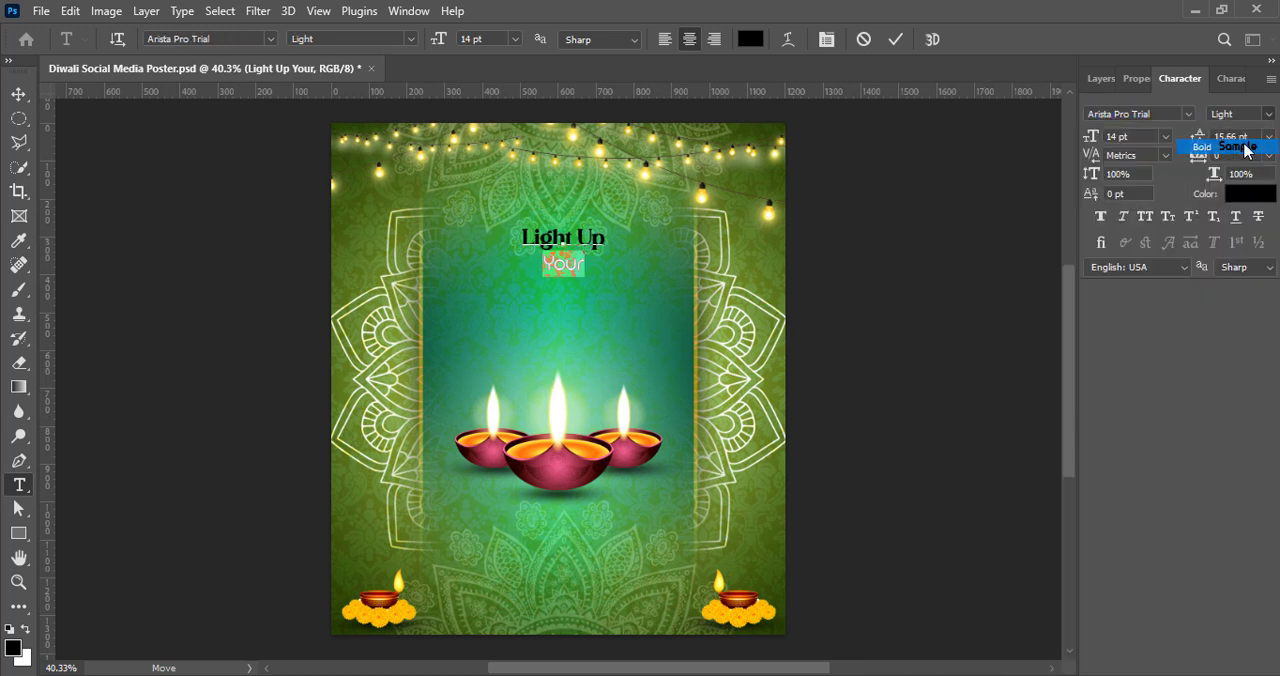
Step: Colour the word "Your" a light golden yellow and the words "Light Up" white (ffffff)
click(1237, 199)
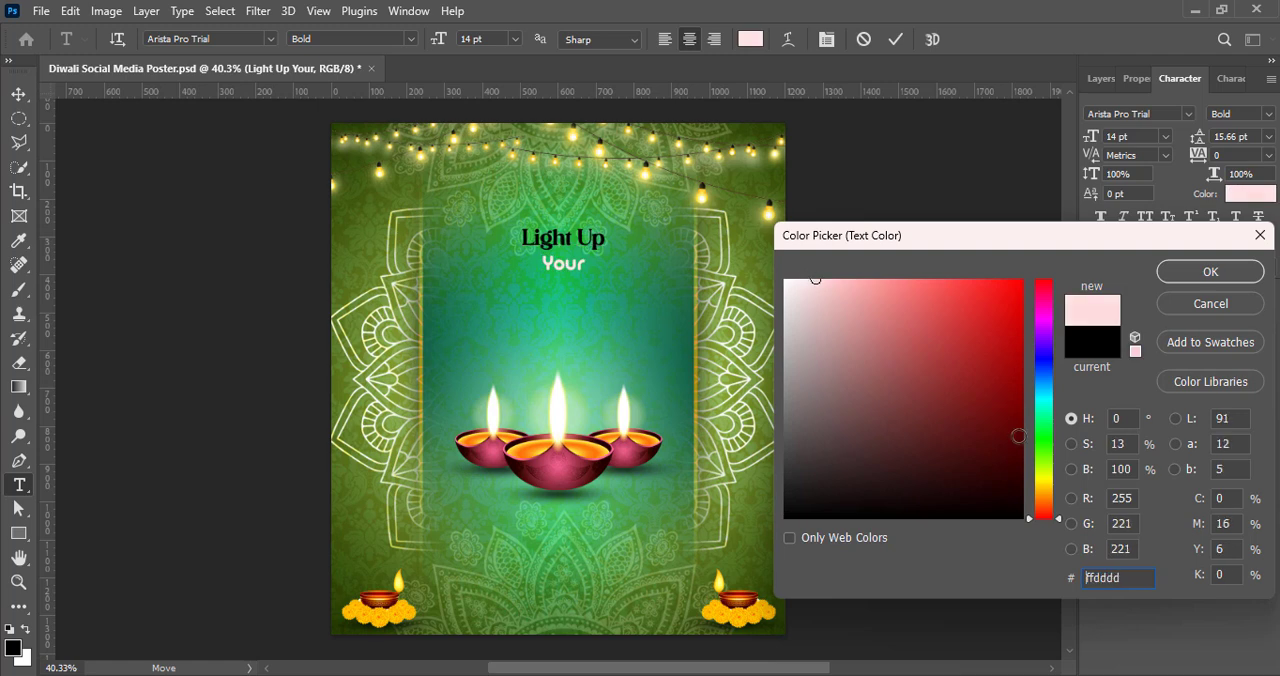
drag(1046, 518, 1046, 494)
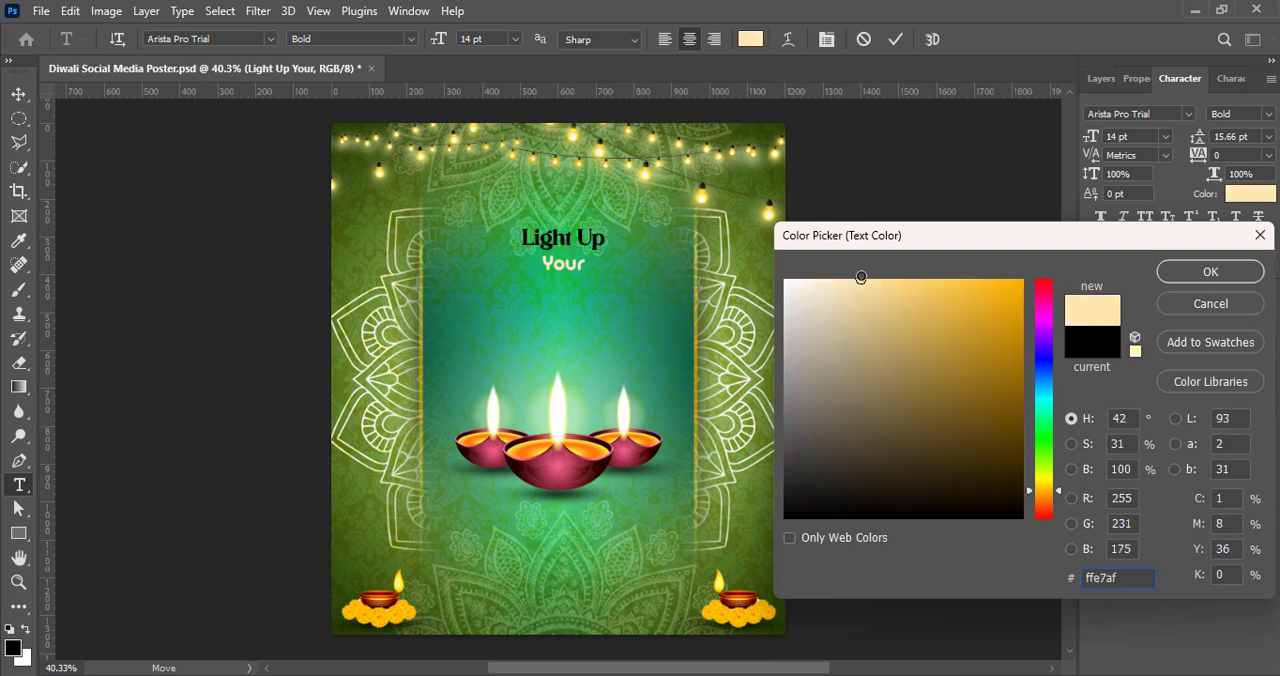
click(1180, 272)
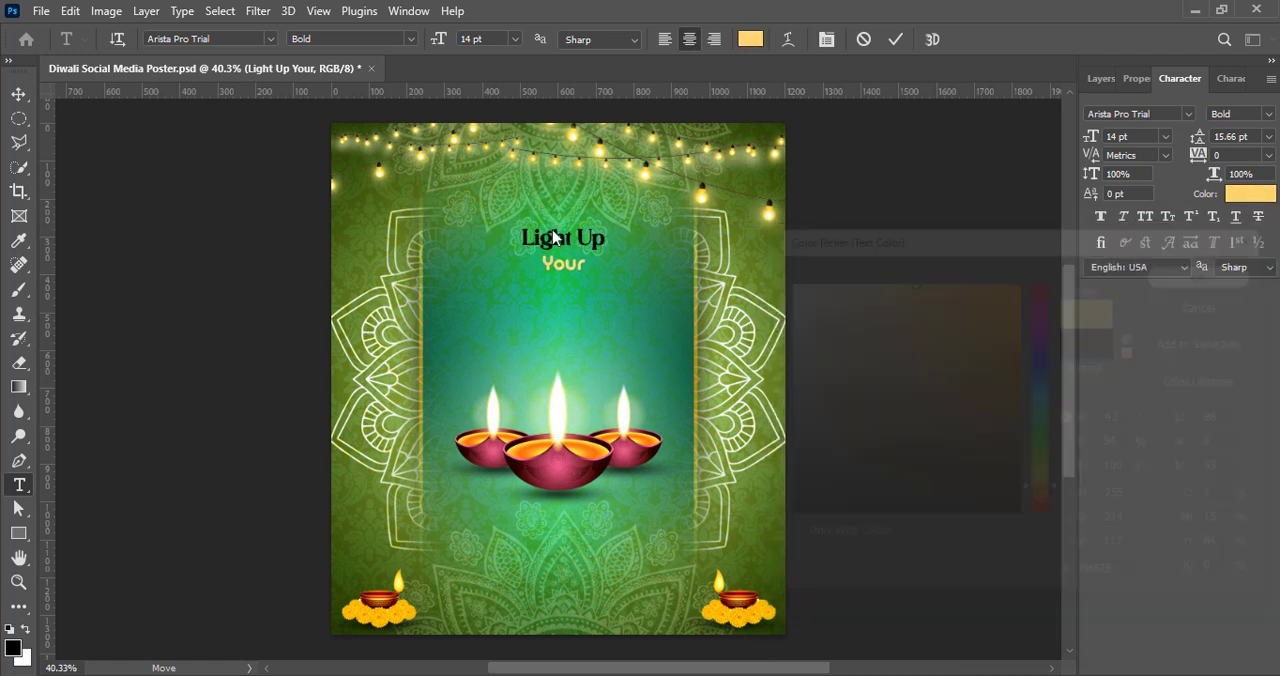
click(1200, 194)
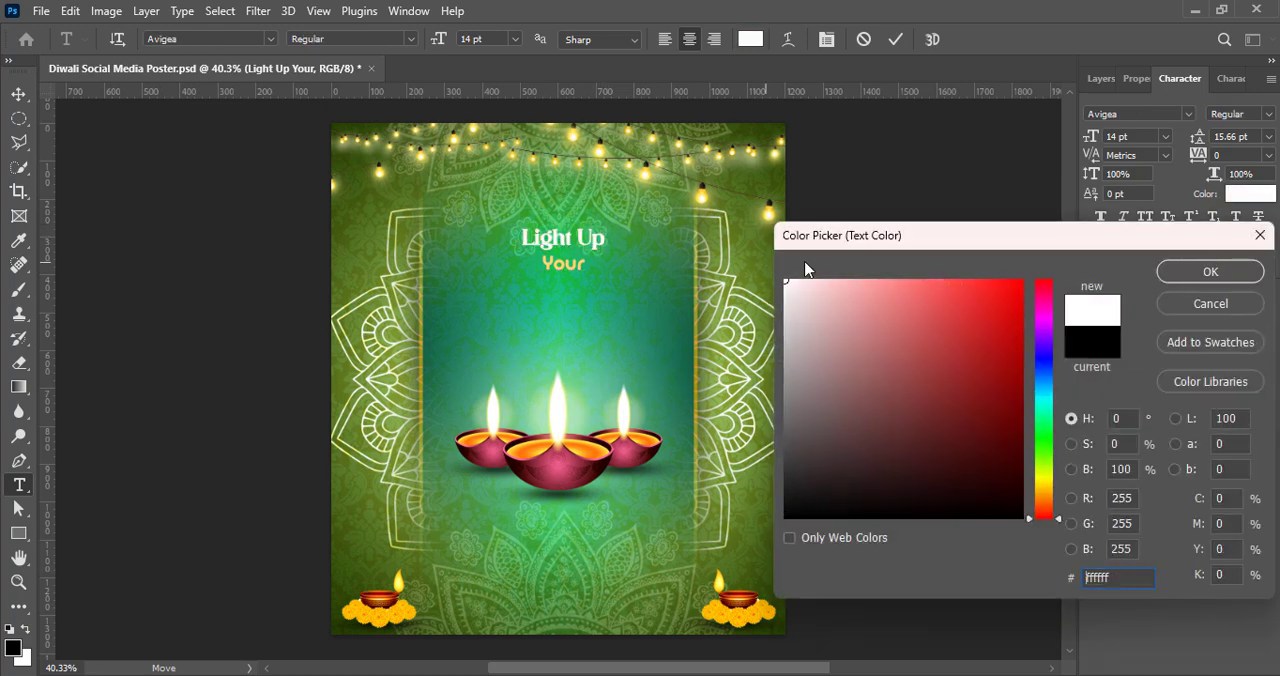
click(1208, 271)
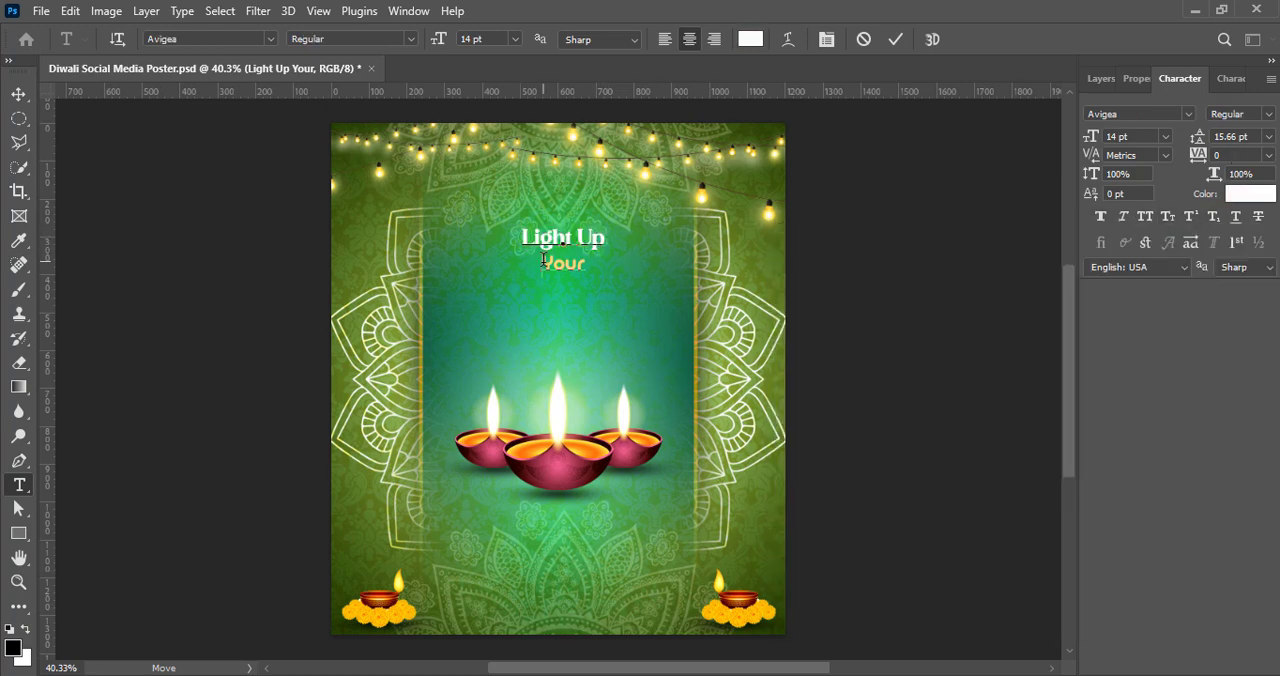
Step: Set the word "Your" to a font size of 16 pt with 16 pt leading
drag(543, 260, 588, 264)
click(1165, 137)
click(1153, 277)
click(1269, 137)
click(1231, 278)
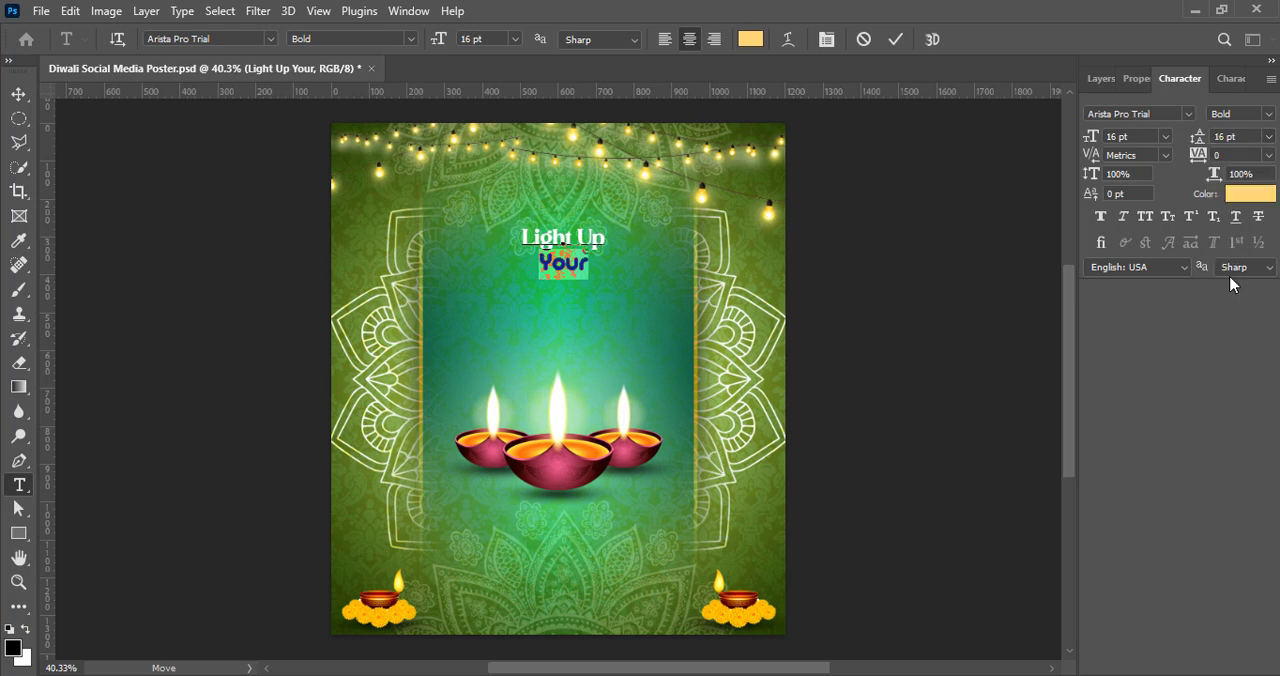
Step: Set the font size of the words "Light Up" to 18 pt
drag(522, 236, 606, 238)
click(1165, 137)
click(1145, 291)
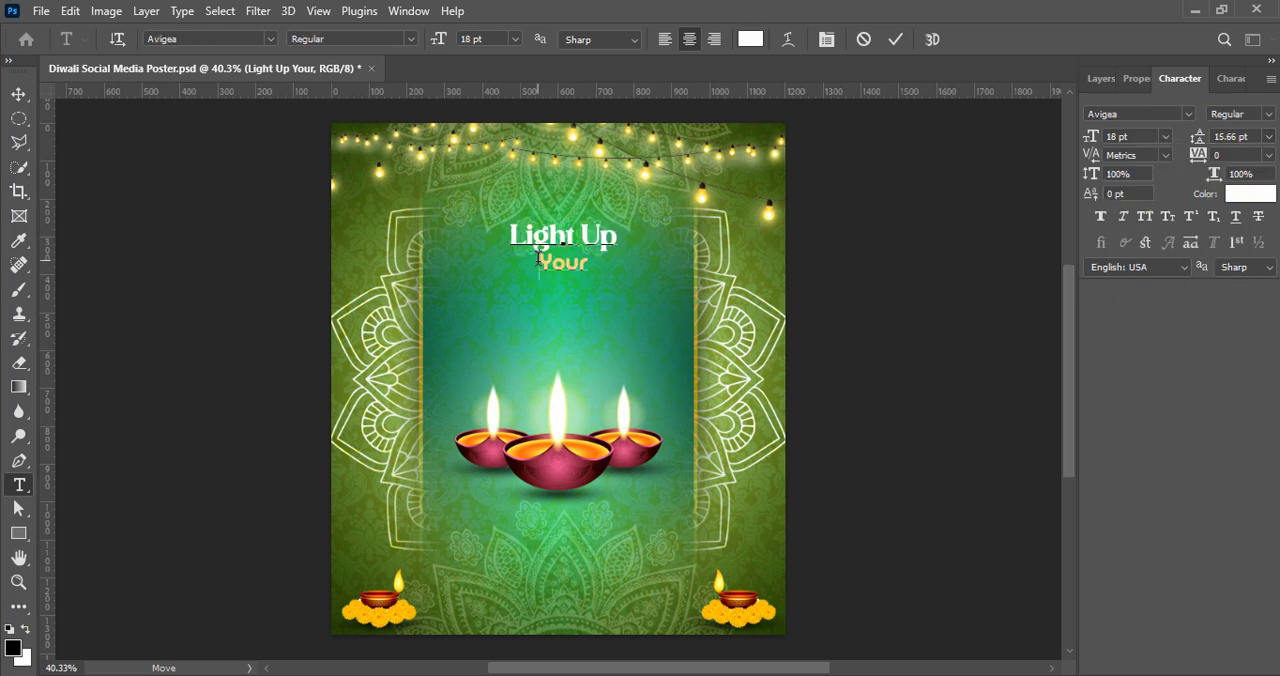
Step: Set the word "Your" to the Ananda Black Personal Use font with 18 pt leading
click(1188, 114)
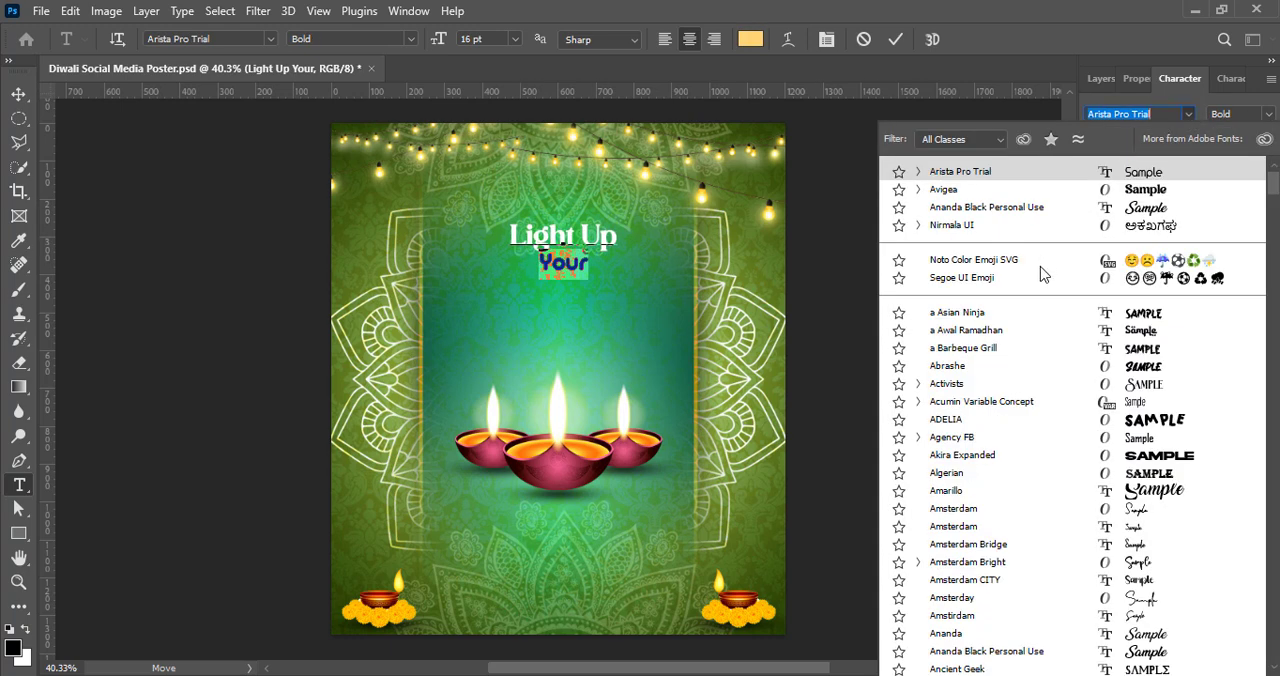
click(990, 208)
click(1268, 136)
click(1245, 296)
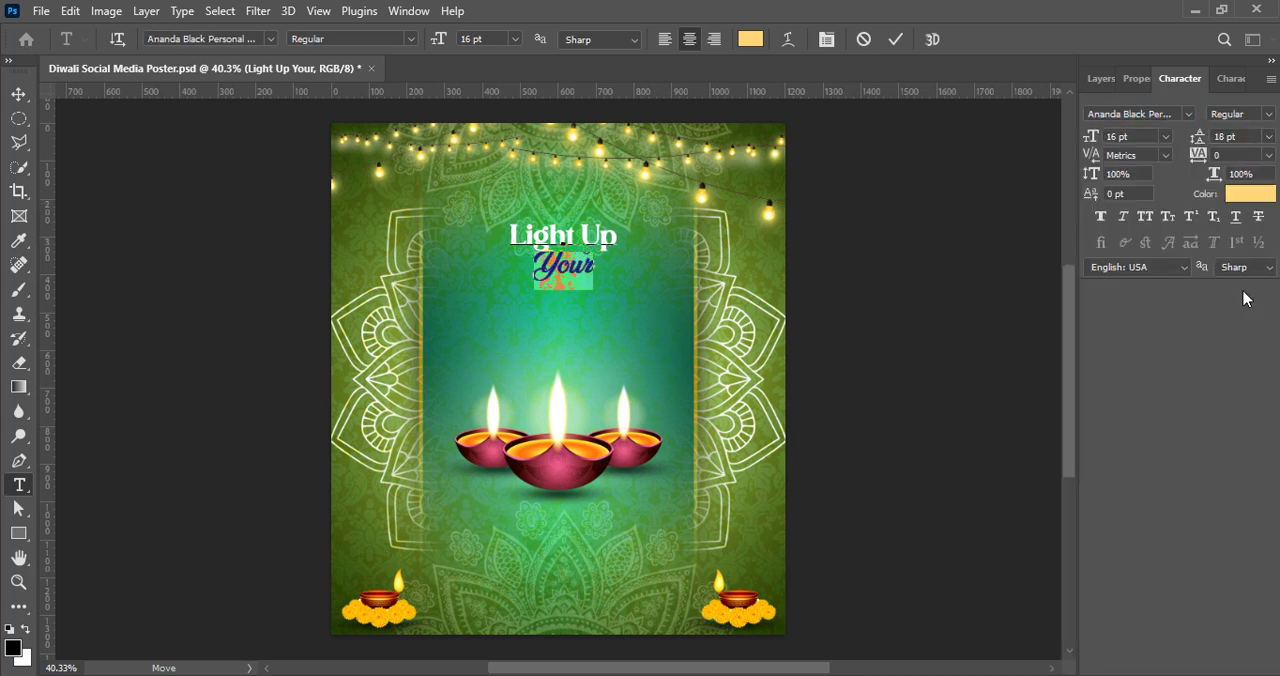
Step: Shift the "Light Up Your" text slightly so it sits centred above the middle diya
key(ctrl+t)
drag(568, 252, 562, 253)
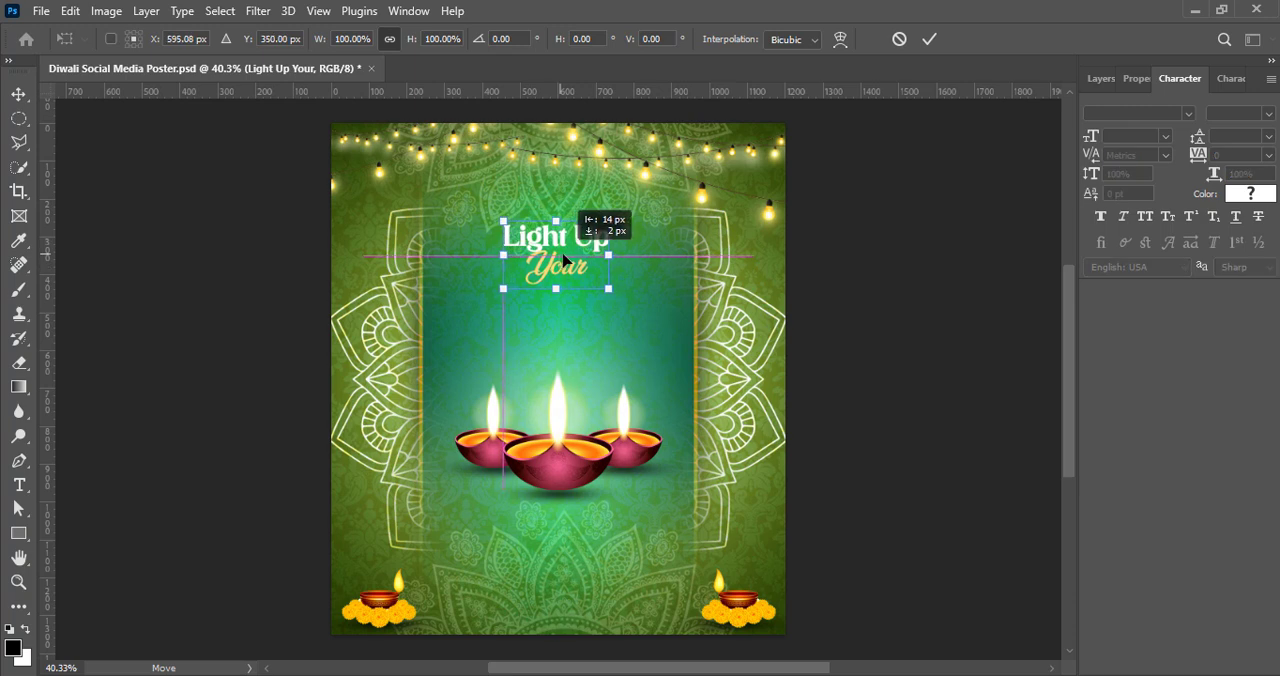
click(928, 42)
Step: Add the text "DIWALI" on a new layer below the word "Your"
click(1101, 78)
key(t)
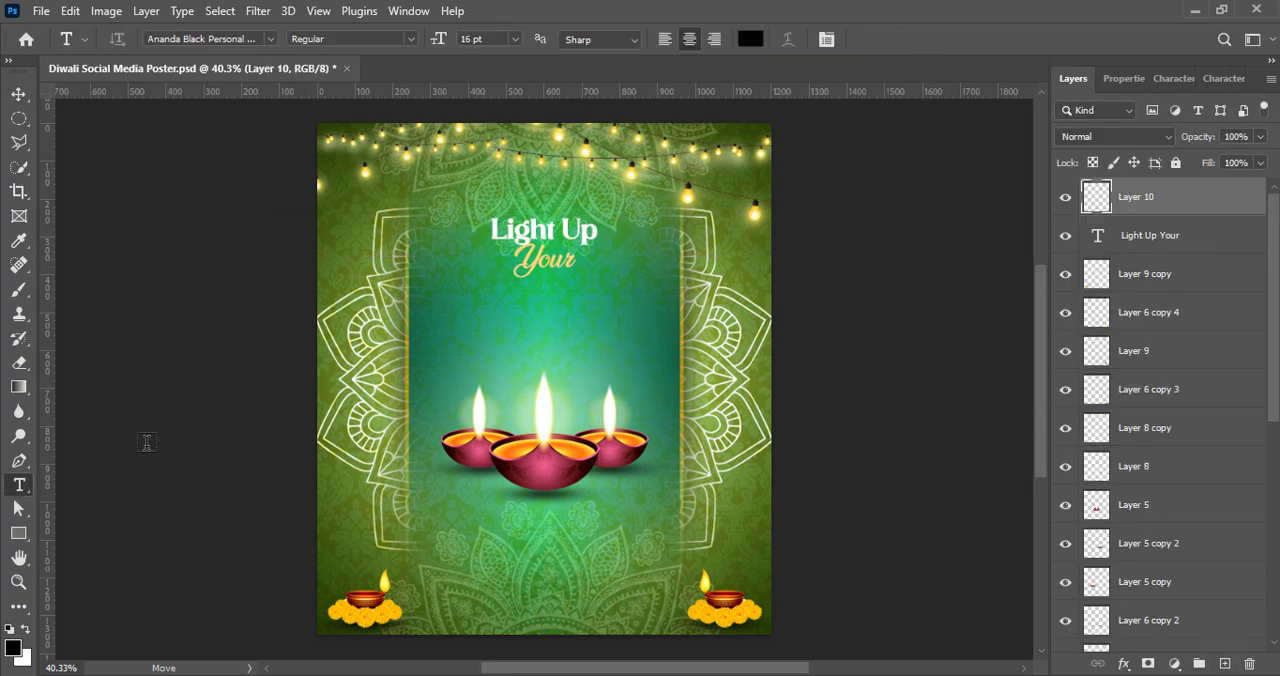
click(470, 305)
click(19, 94)
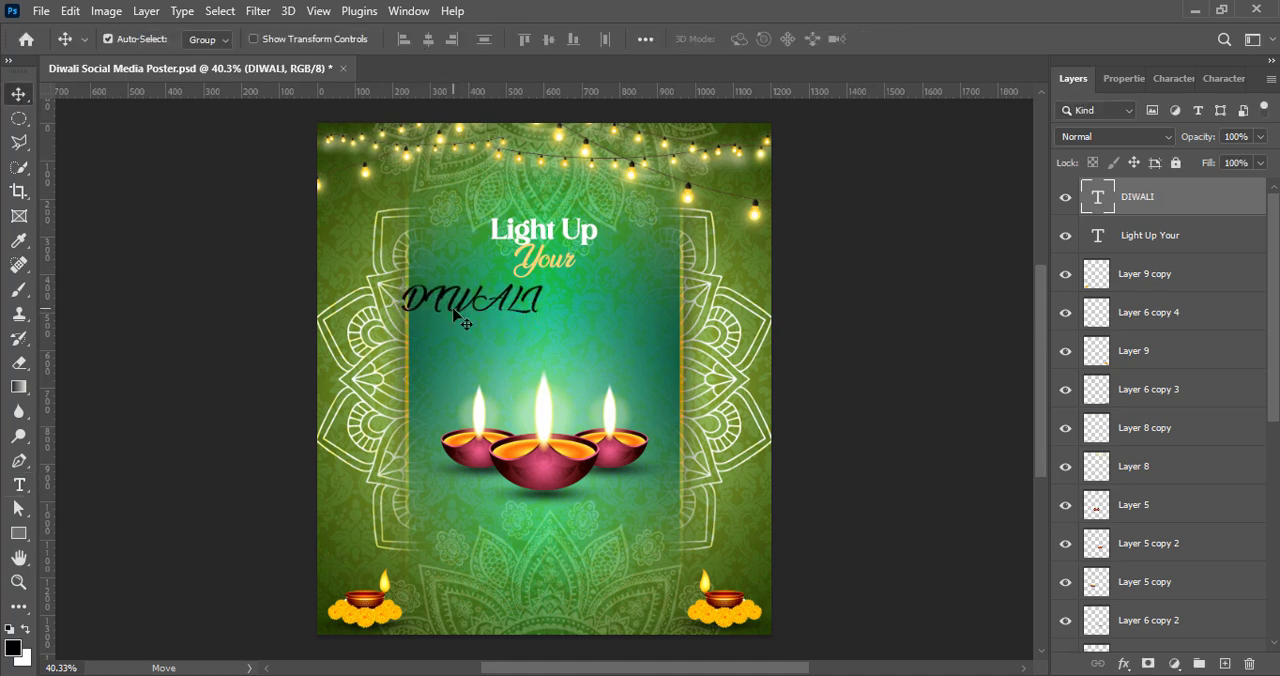
Step: Change the colour of the "DIWALI" text to white
double_click(461, 312)
click(750, 39)
click(800, 295)
key(Return)
click(895, 39)
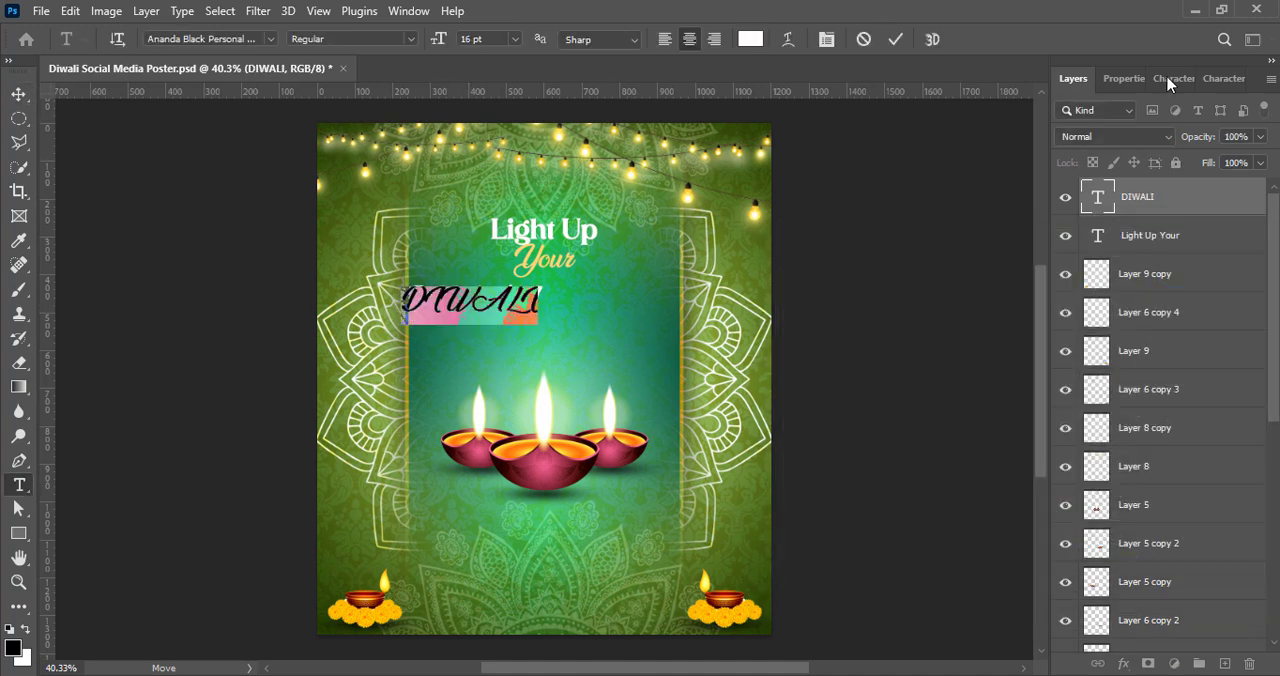
Step: Preview the installed fonts on the "DIWALI" text, working alphabetically from the A fonts to the M fonts
click(1221, 80)
click(1145, 80)
click(1188, 114)
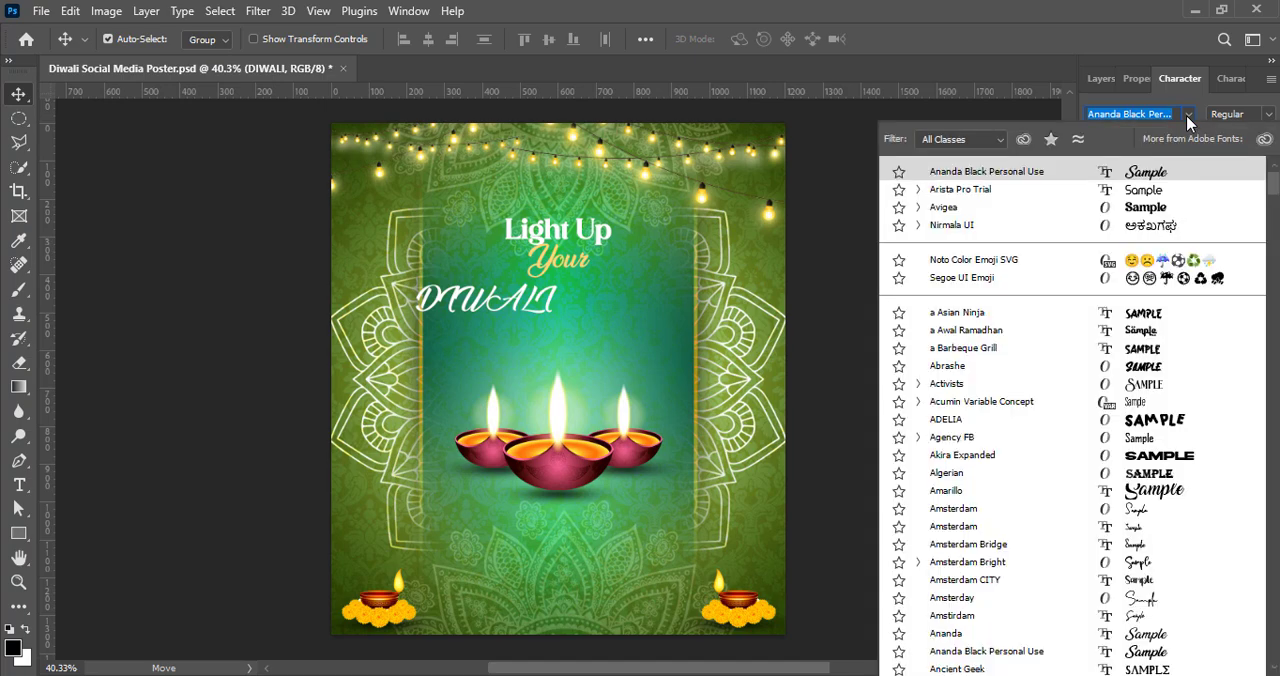
key(Down)
key(Down)
key(Down)
key(Down)
key(Down)
key(Down)
key(Down)
key(Down)
key(Down)
key(Down)
key(Down)
key(Down)
key(Down)
key(Down)
key(Down)
key(Down)
key(Down)
key(Down)
key(Down)
key(Down)
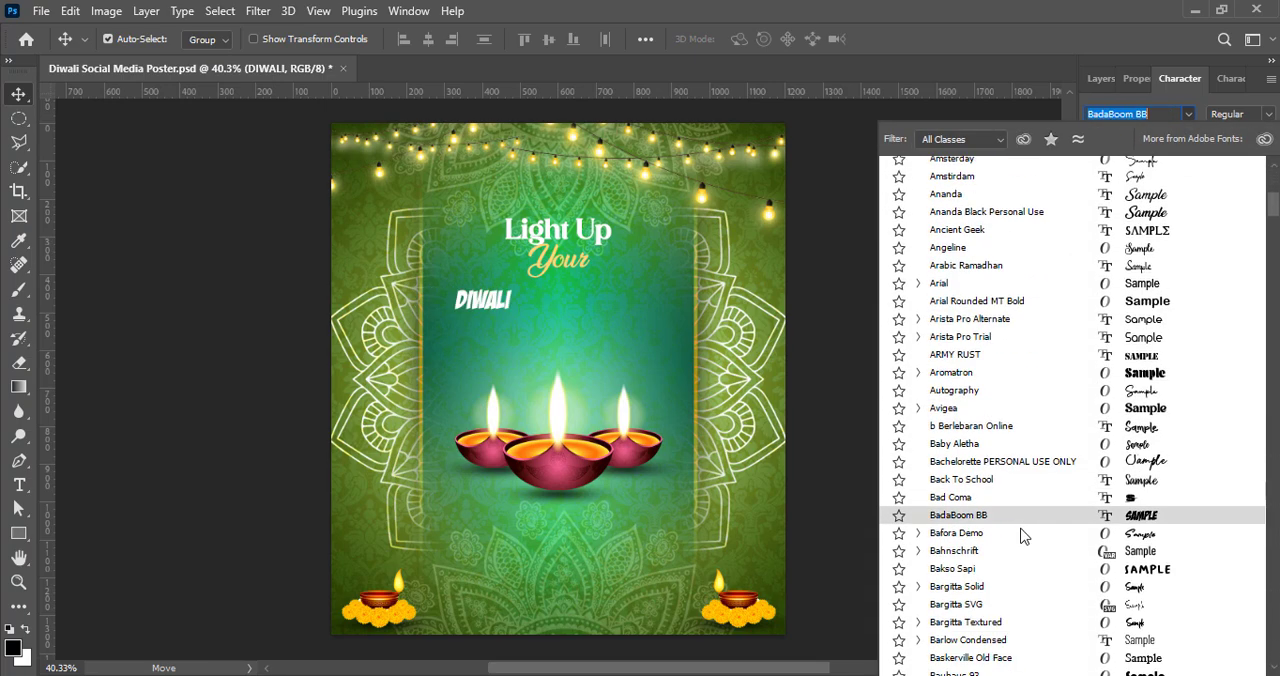
scroll(1028, 555, down, 2)
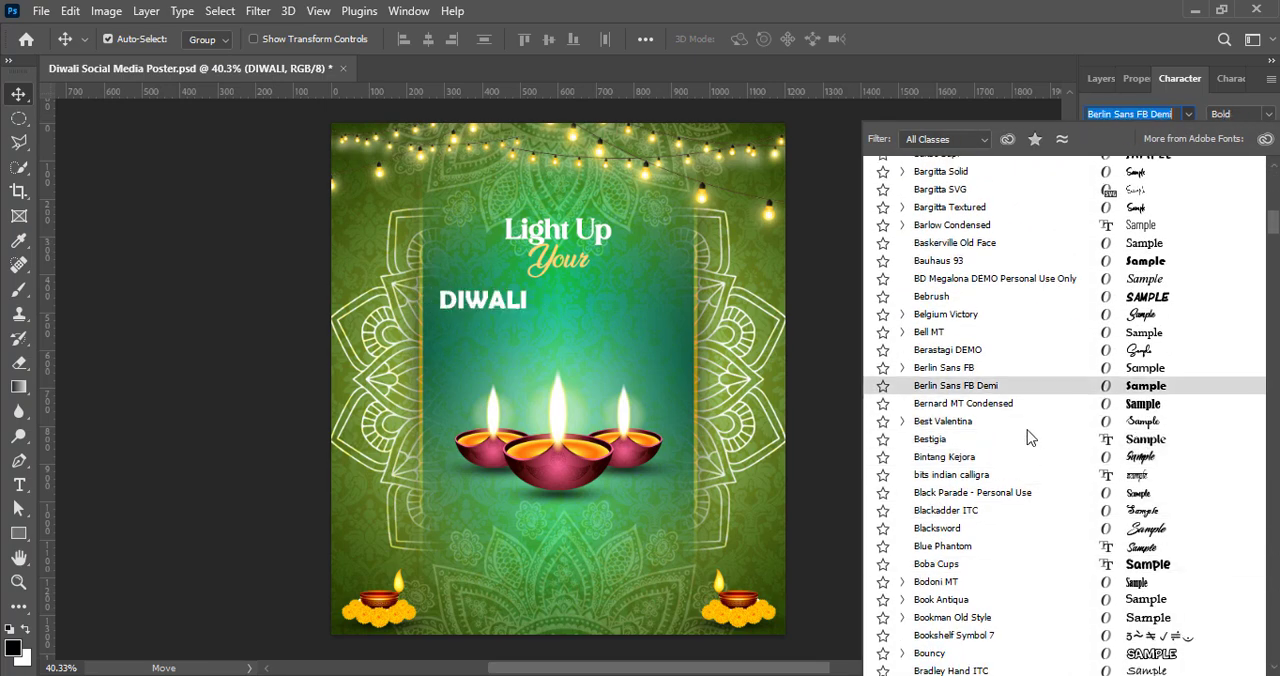
scroll(995, 490, down, 8)
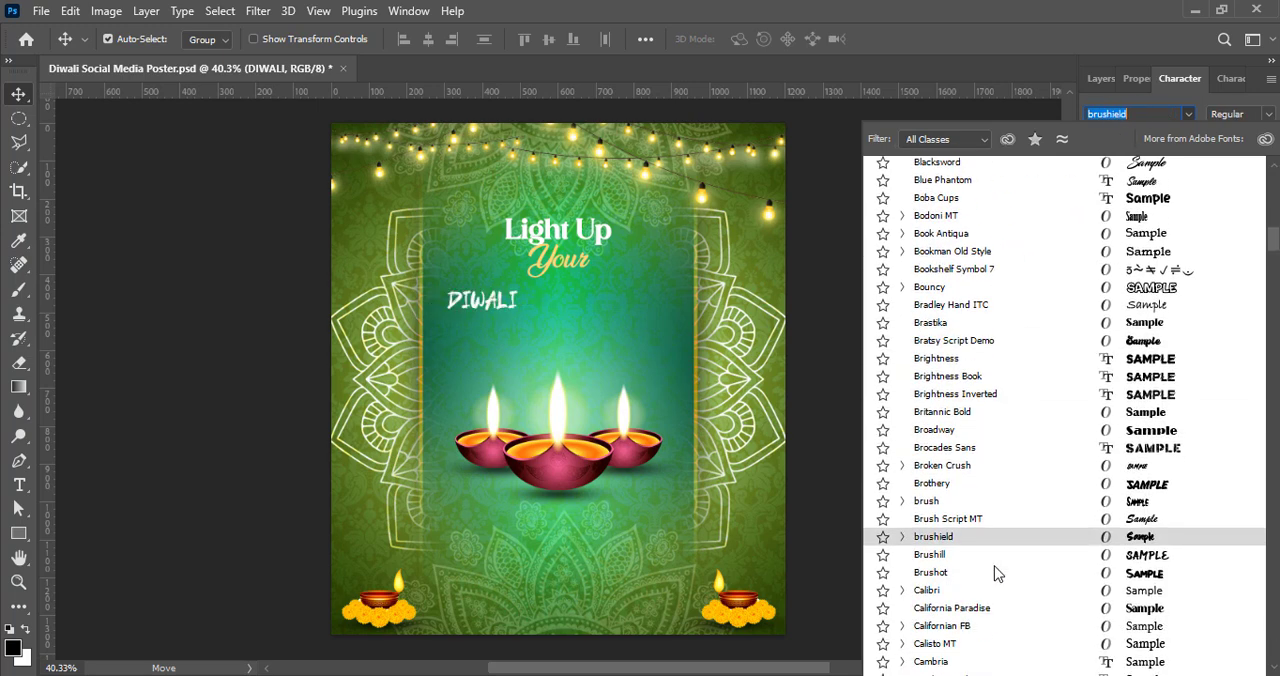
scroll(990, 545, down, 7)
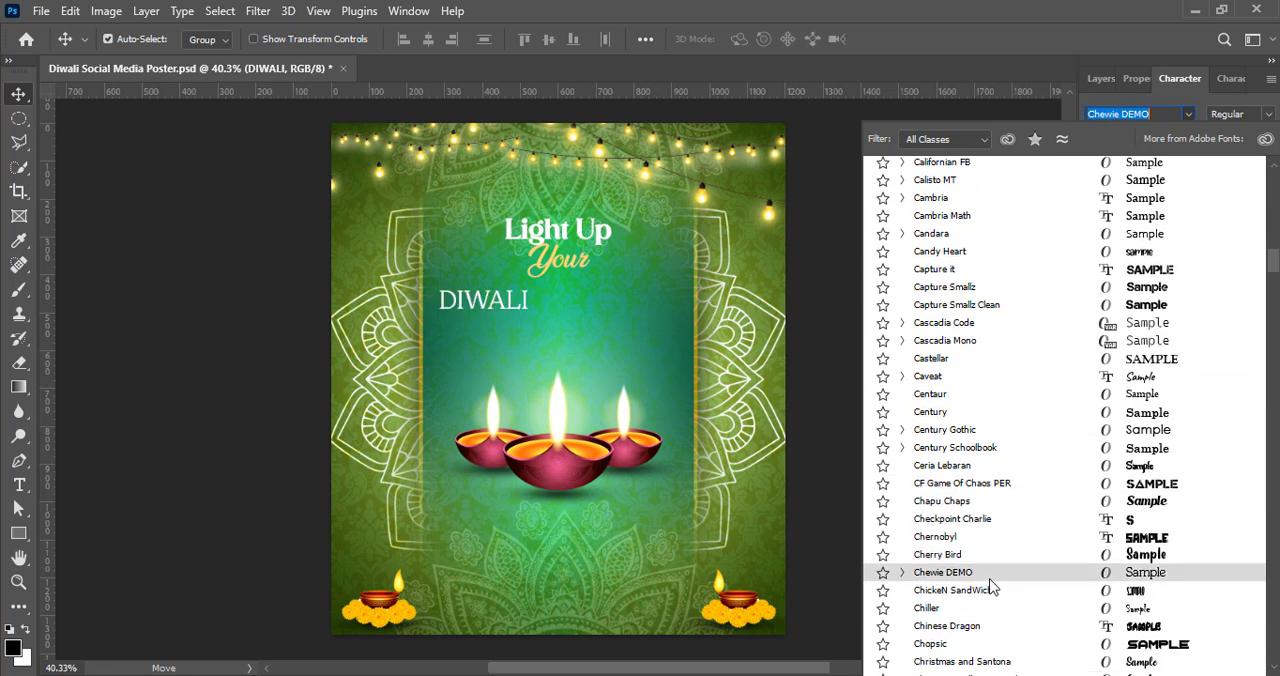
scroll(990, 573, down, 4)
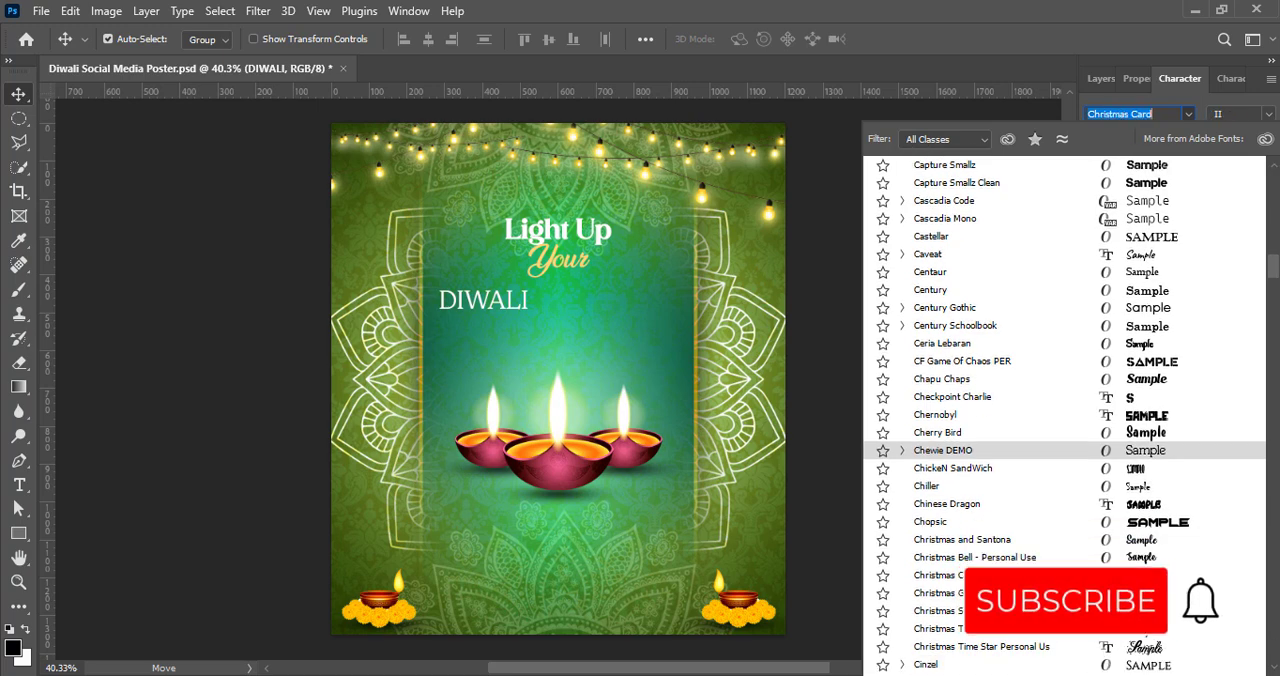
scroll(990, 541, down, 3)
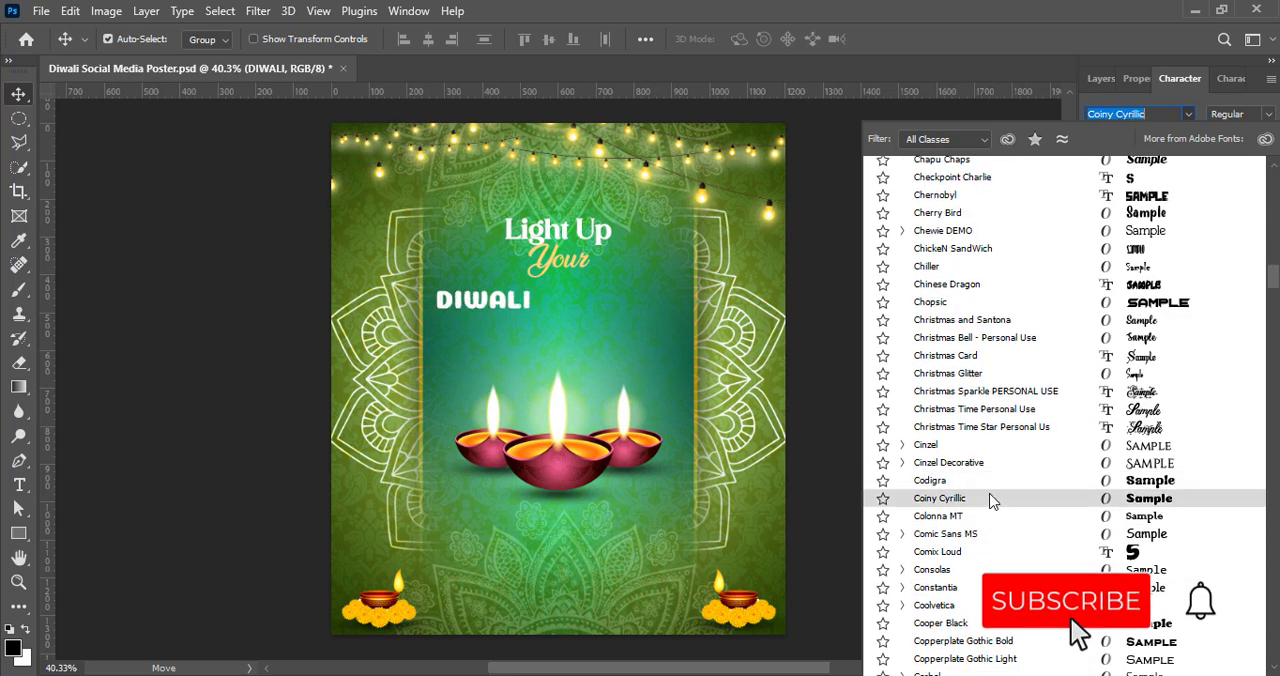
scroll(980, 467, down, 8)
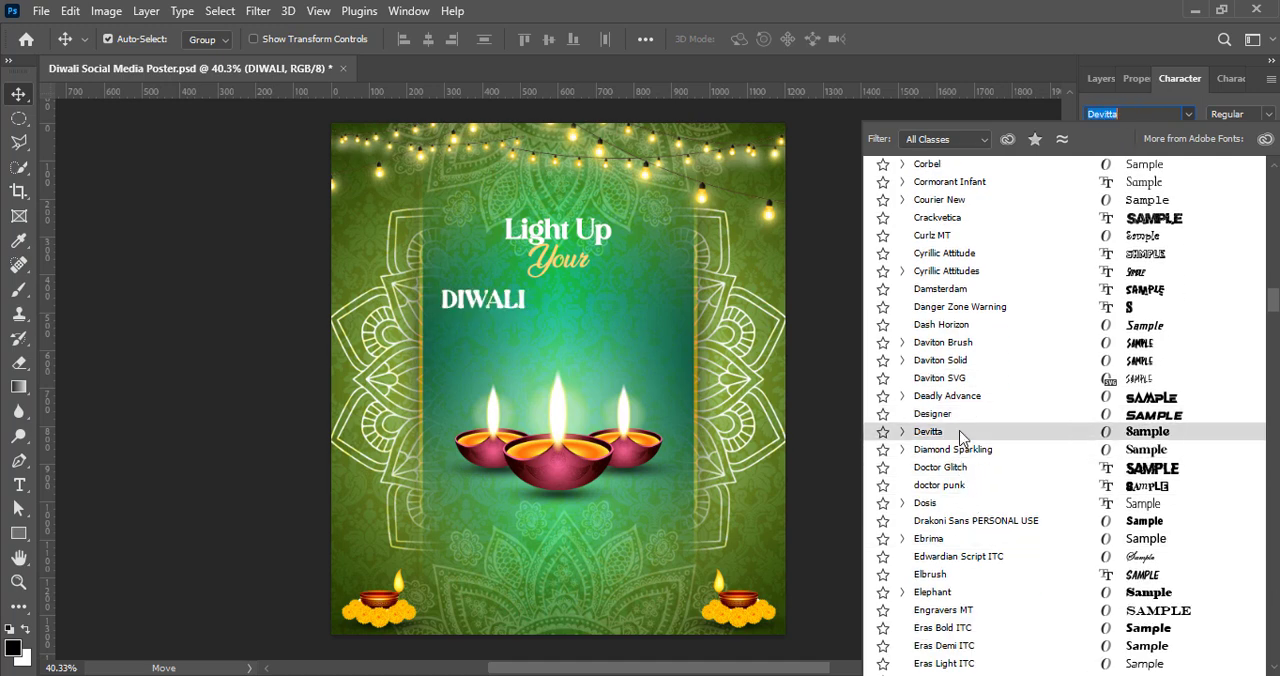
scroll(970, 497, down, 2)
scroll(970, 497, down, 11)
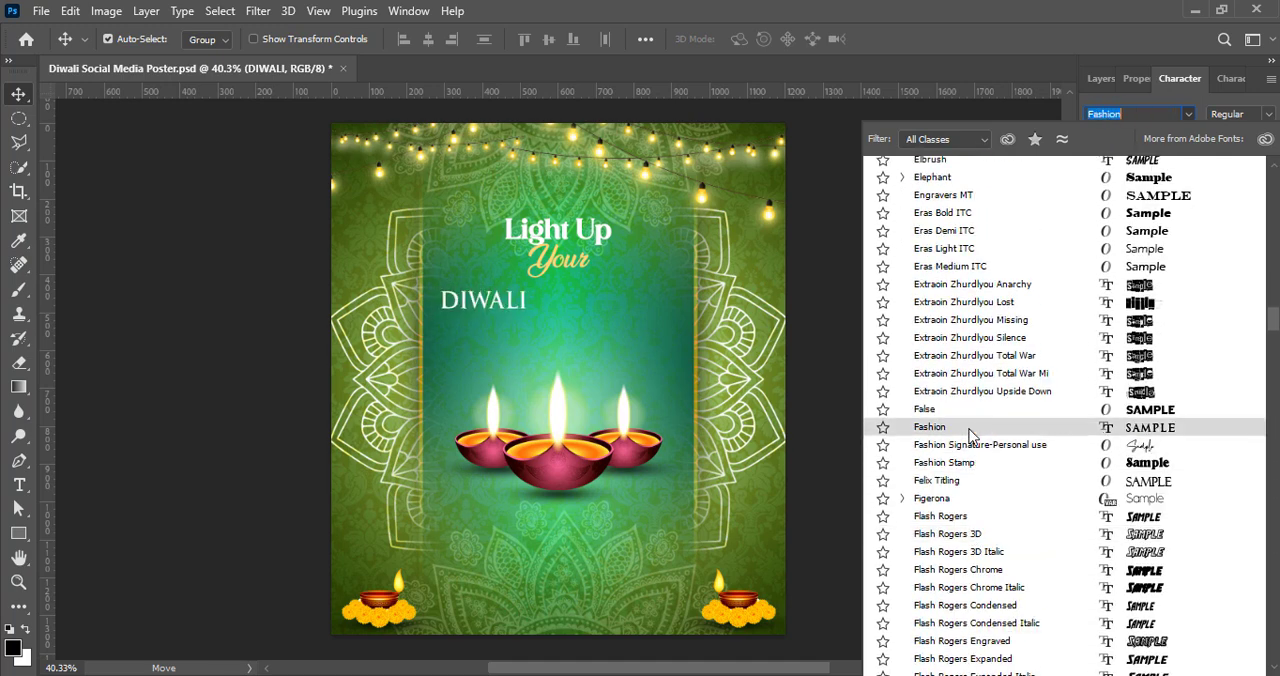
scroll(975, 520, down, 14)
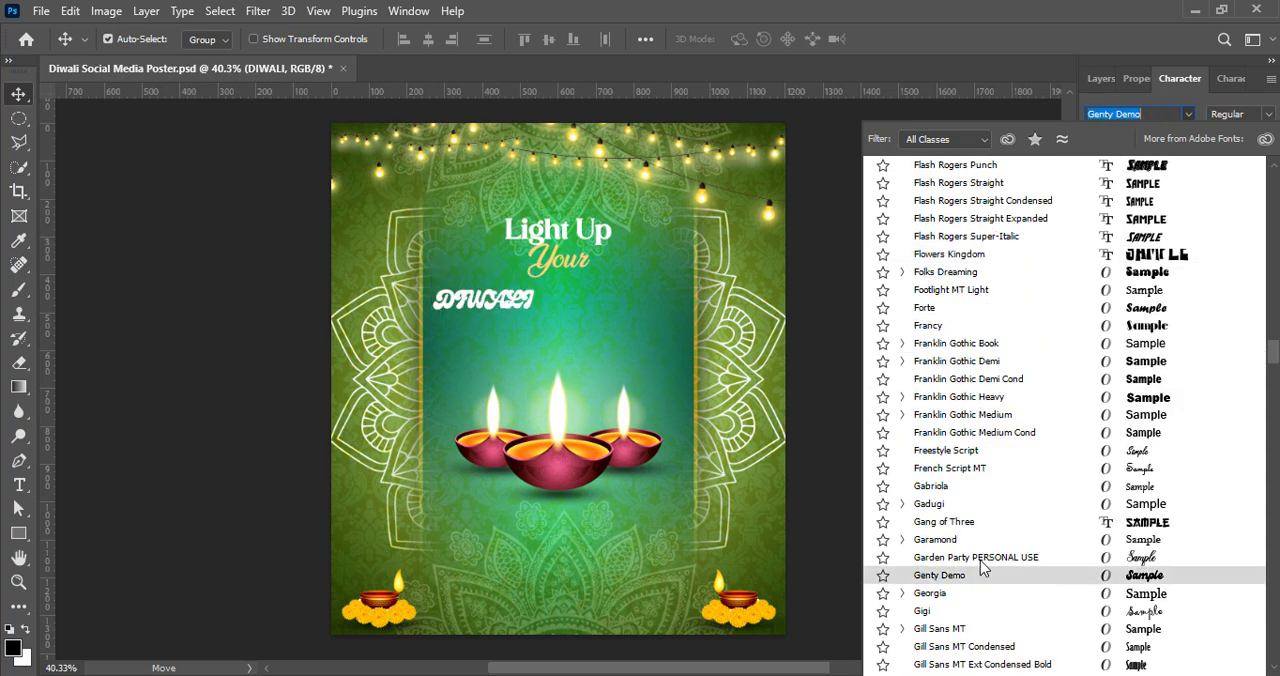
scroll(970, 505, down, 6)
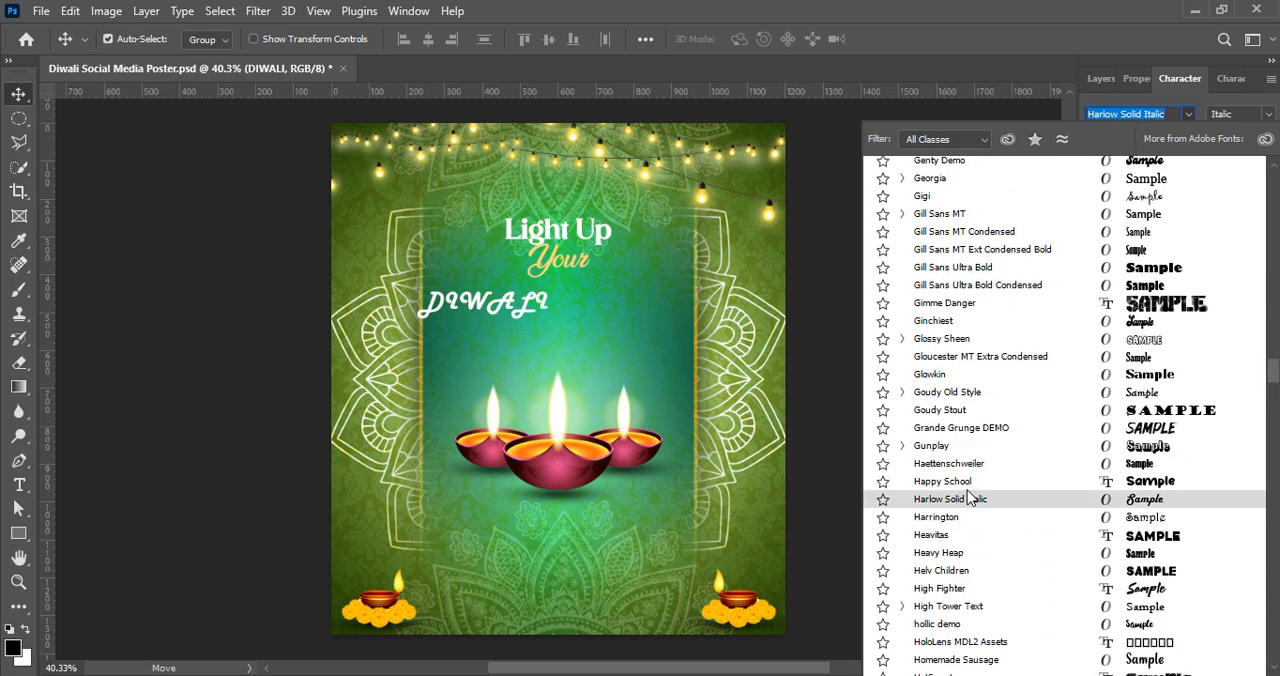
scroll(985, 520, down, 3)
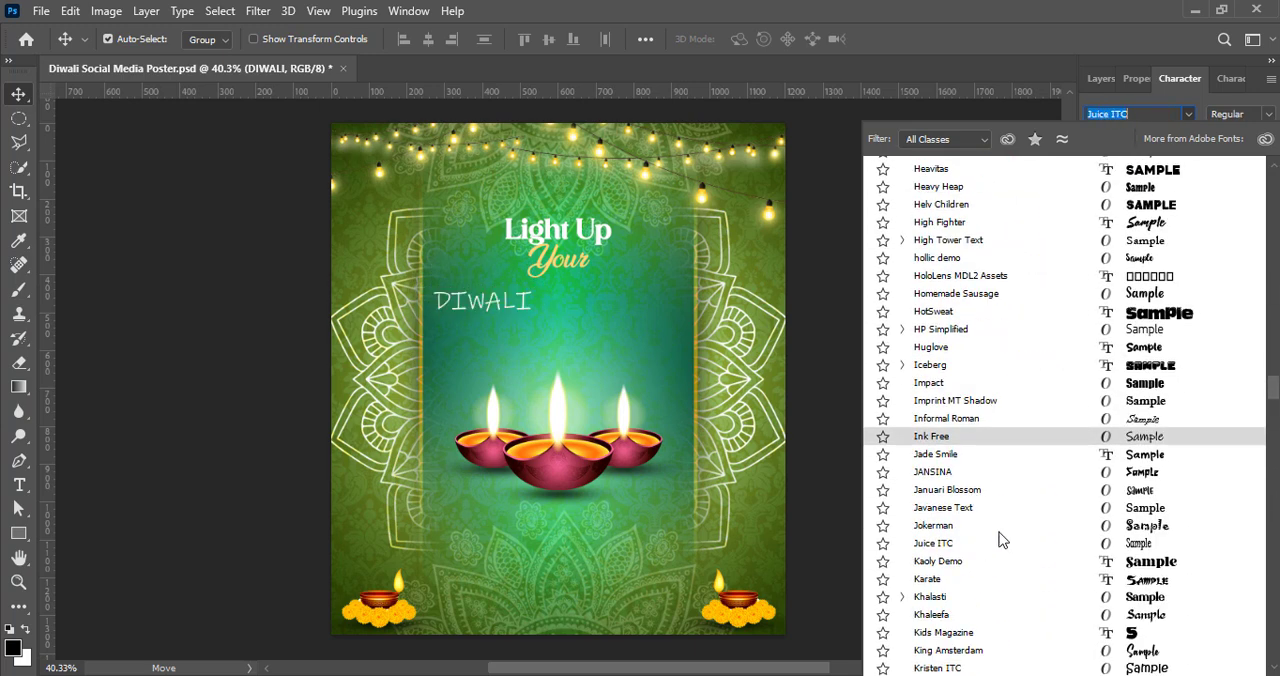
scroll(1010, 610, down, 5)
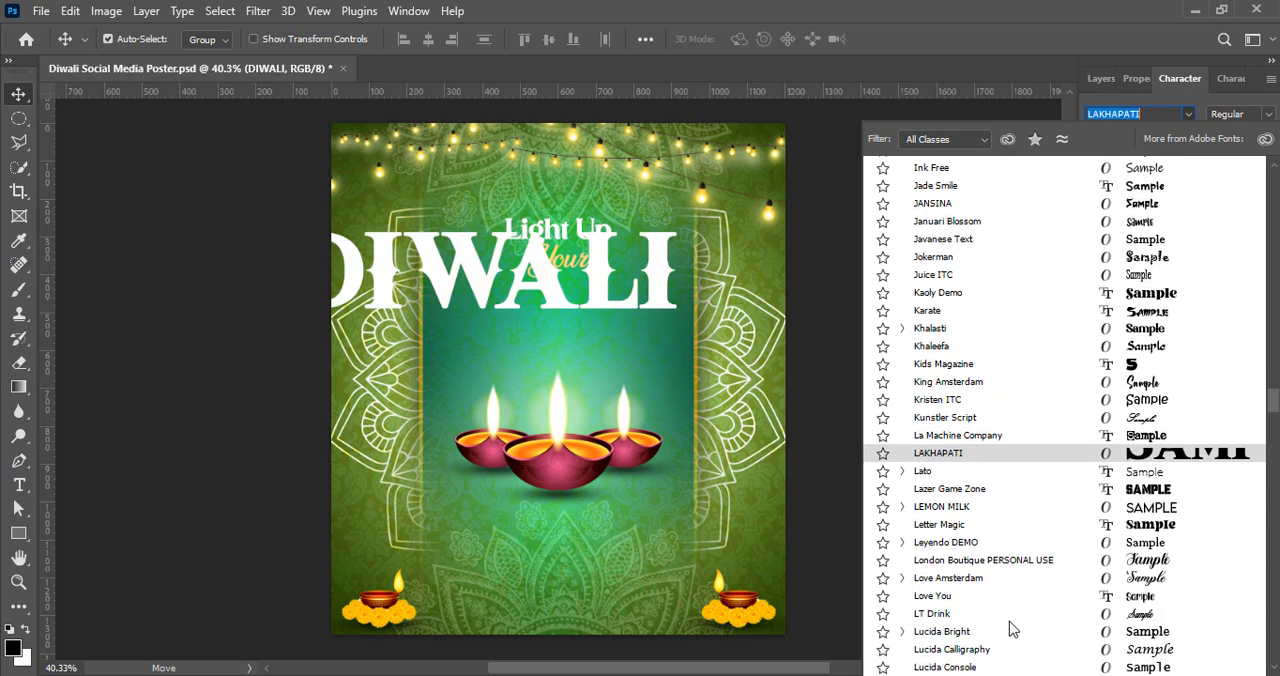
scroll(1008, 570, down, 5)
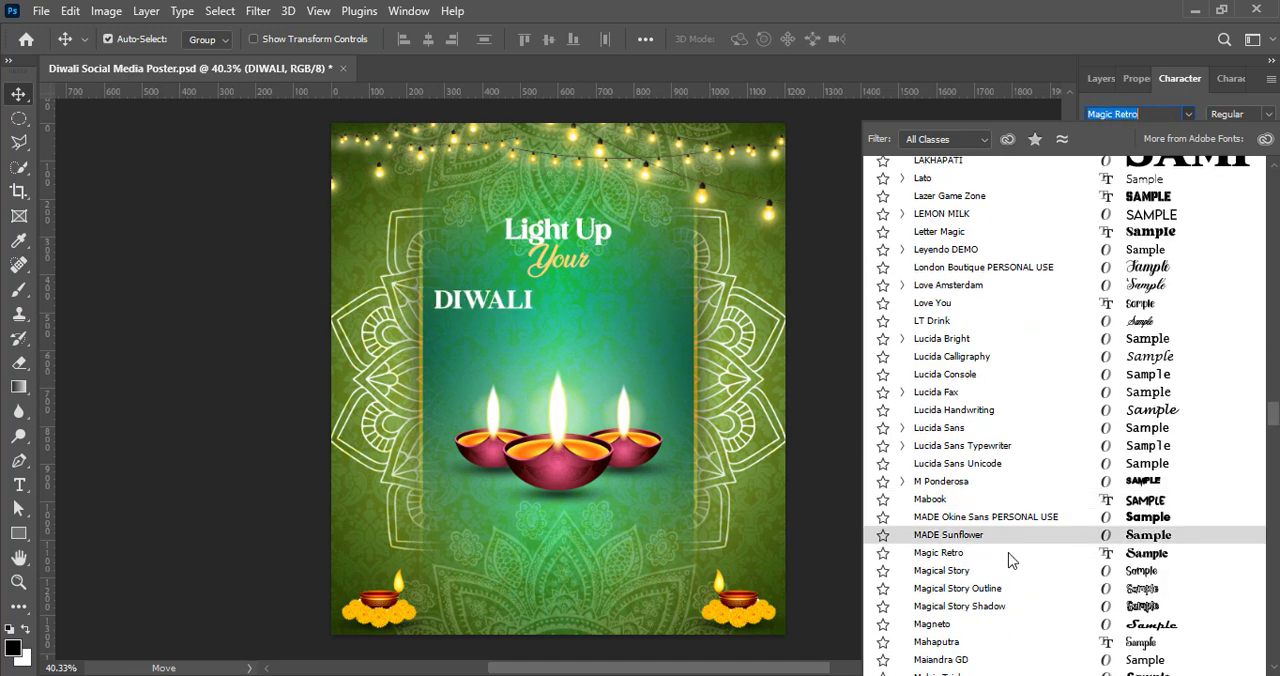
Step: Go through the font list again from its start to the W fonts, previewing the candidates on the "DIWALI" text
click(1218, 80)
click(1190, 114)
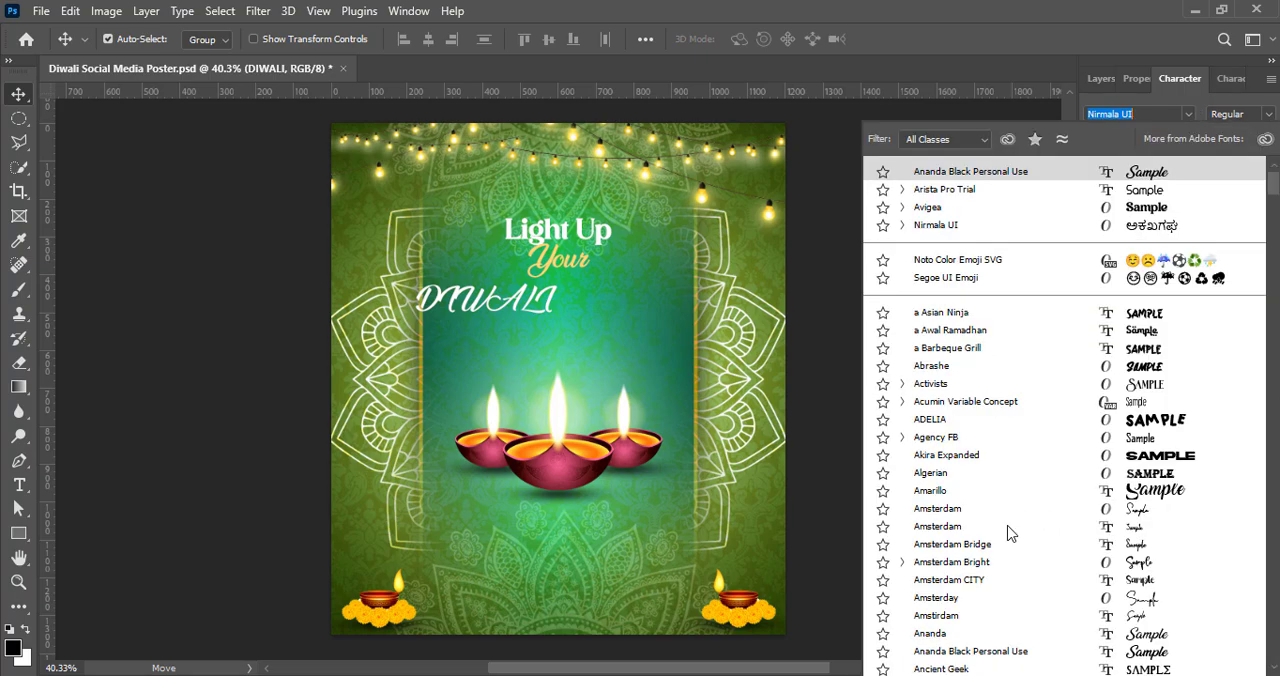
scroll(1004, 565, down, 12)
scroll(1020, 605, down, 20)
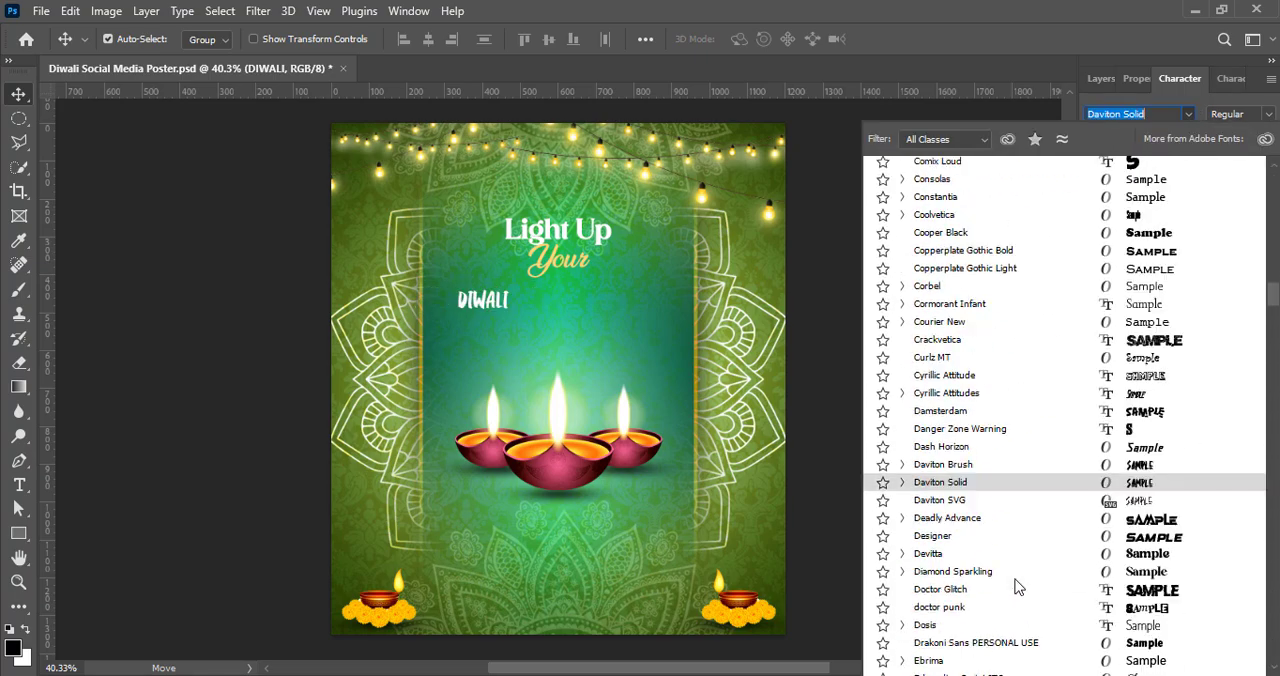
scroll(1018, 581, down, 20)
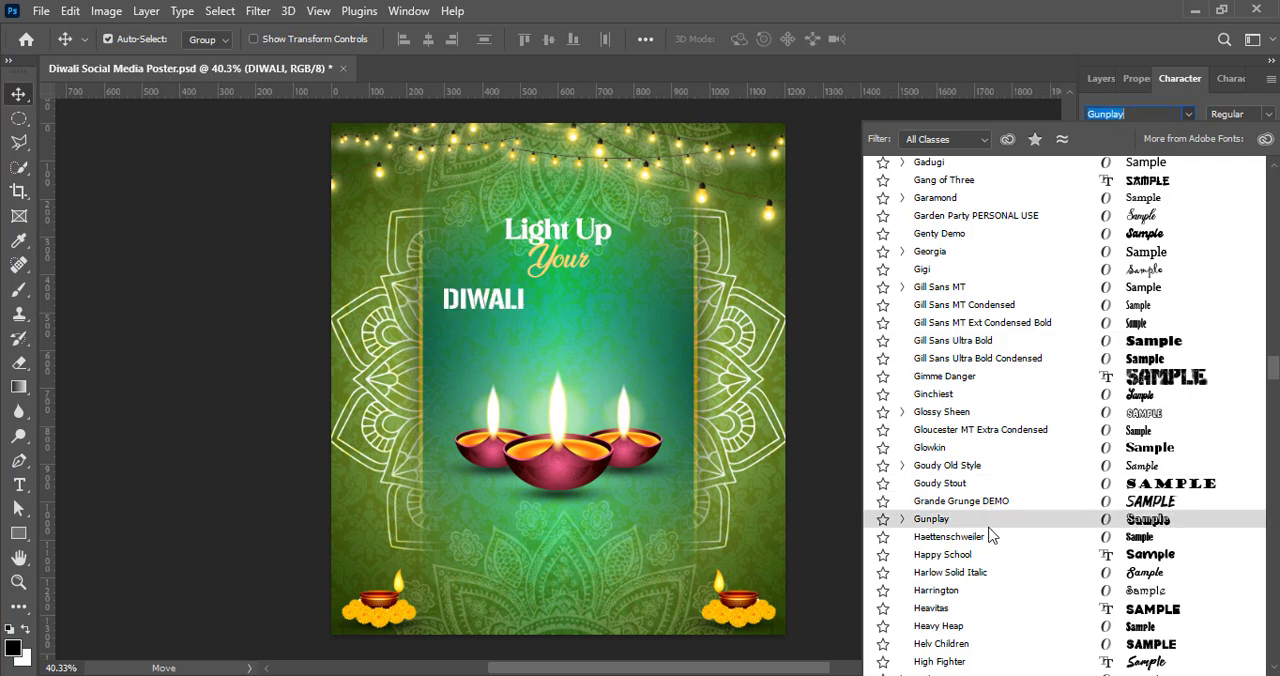
scroll(980, 520, down, 5)
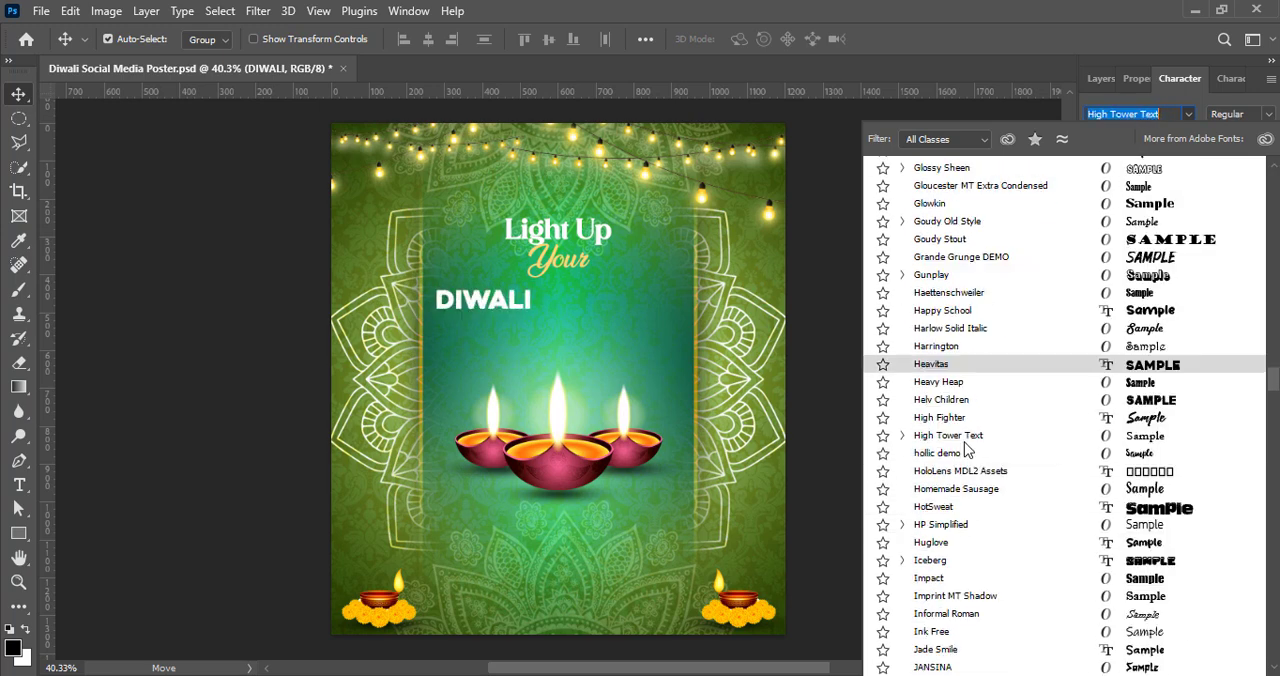
scroll(966, 450, down, 15)
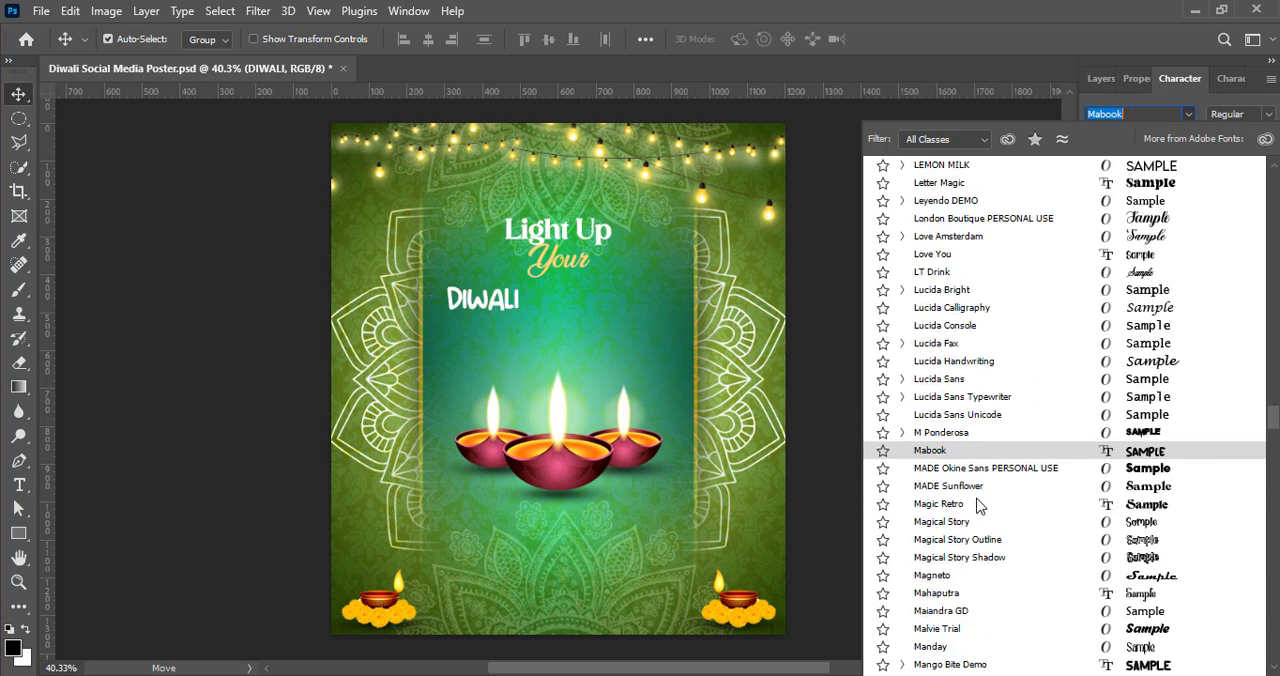
scroll(980, 507, down, 20)
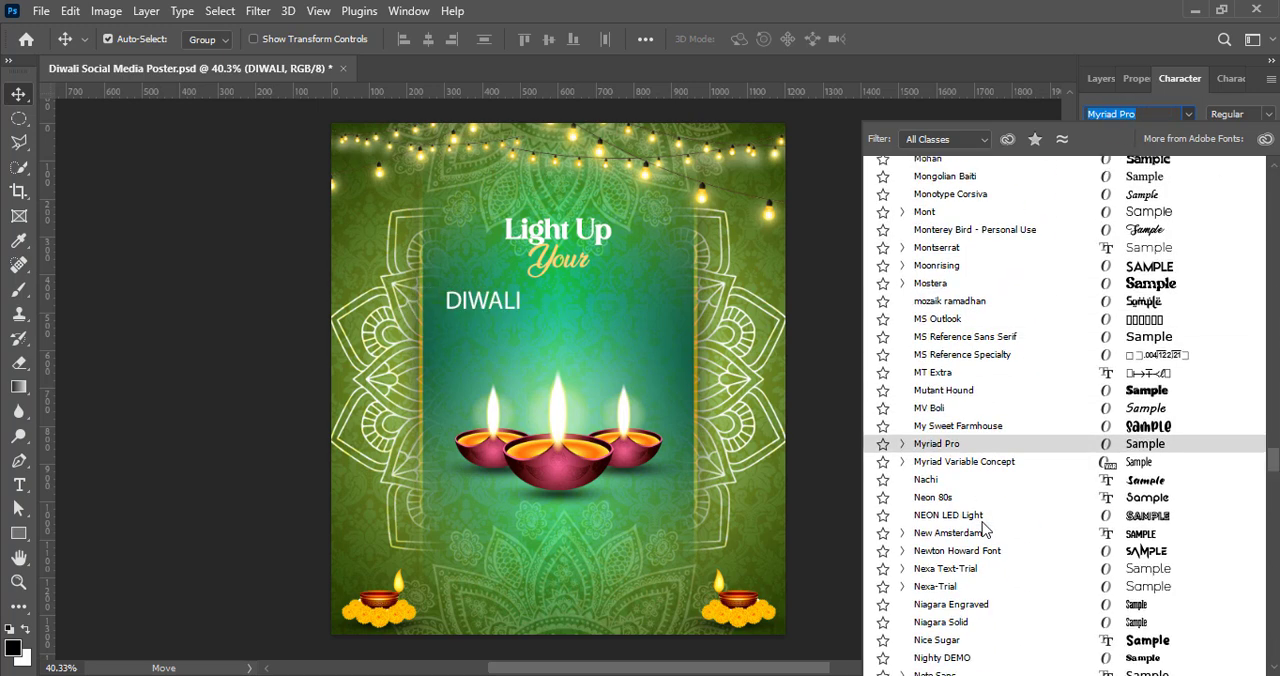
scroll(985, 545, down, 5)
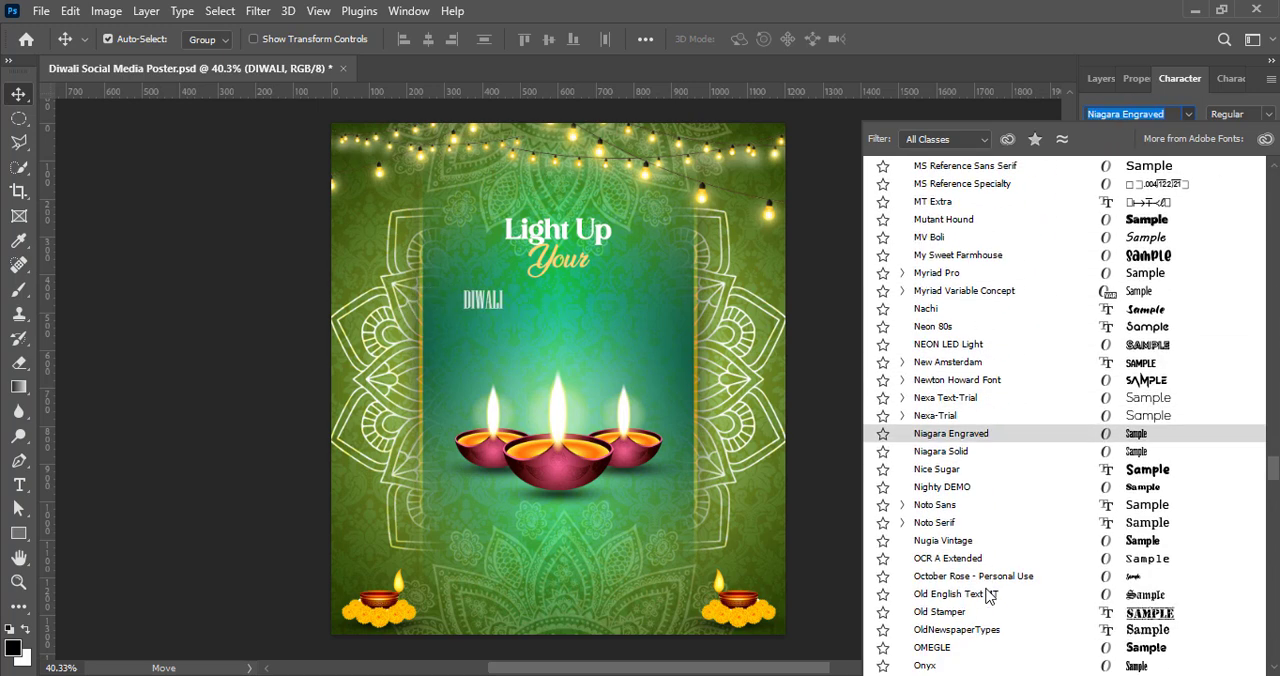
scroll(980, 540, down, 4)
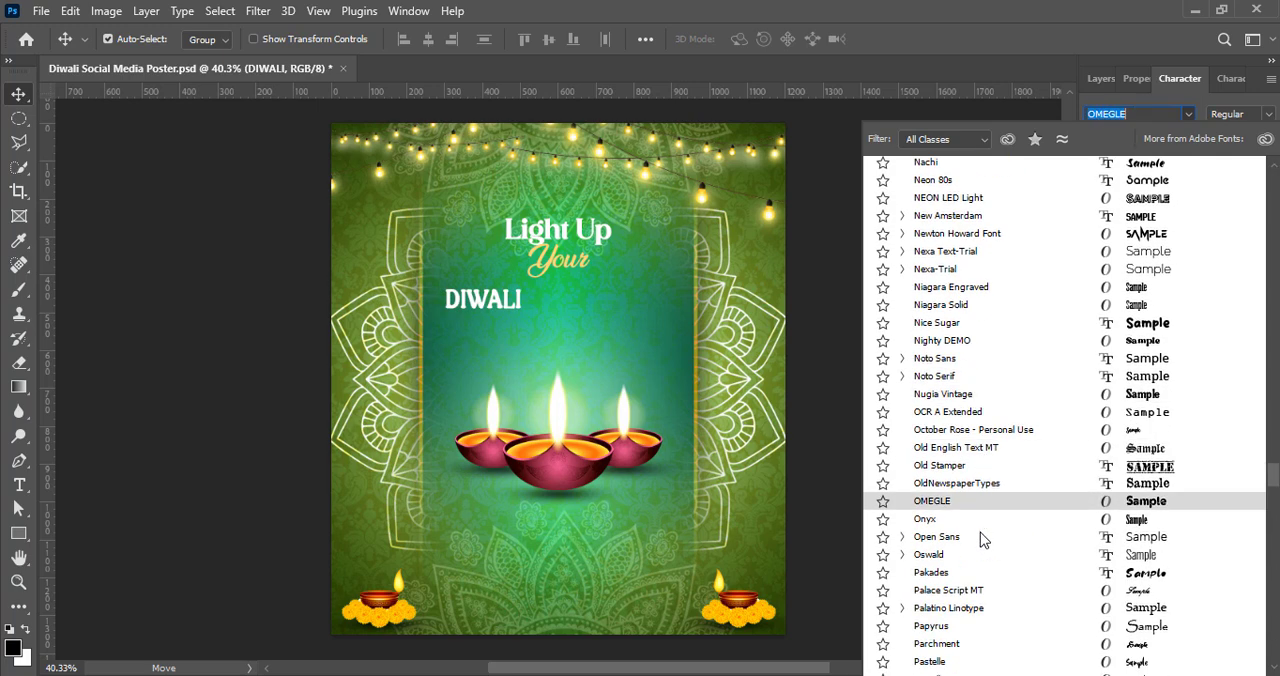
scroll(975, 530, down, 8)
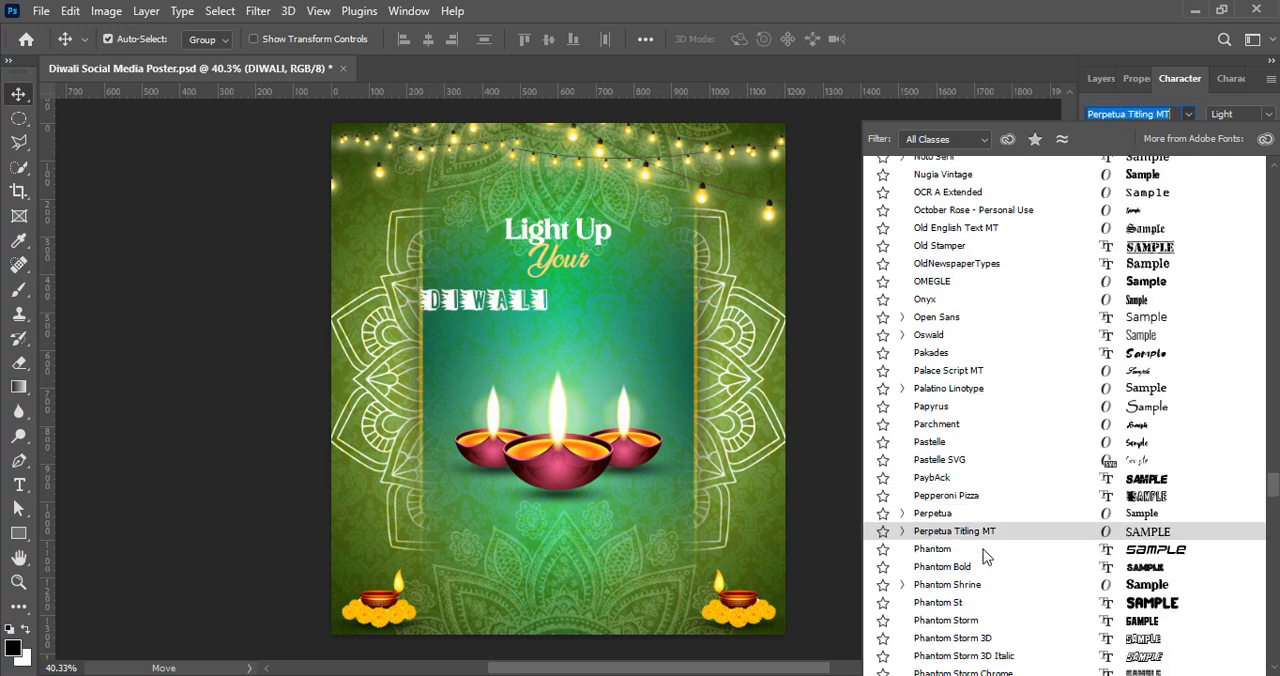
scroll(1000, 536, down, 10)
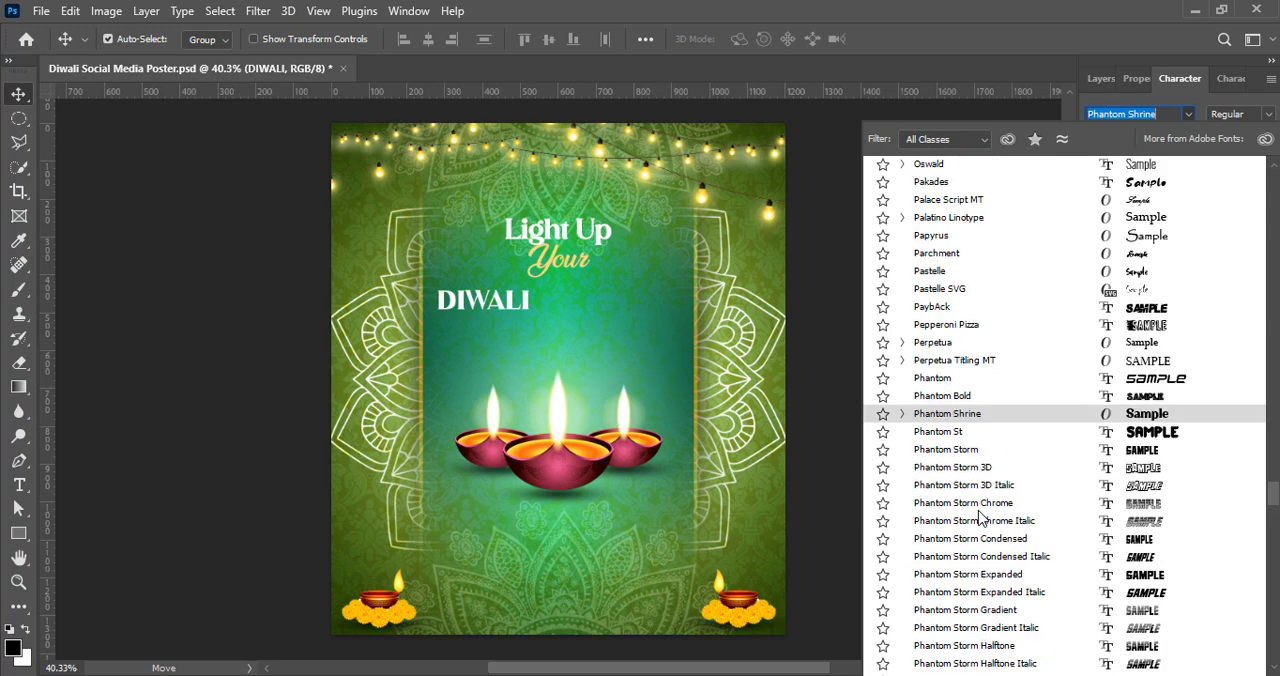
scroll(1018, 537, down, 13)
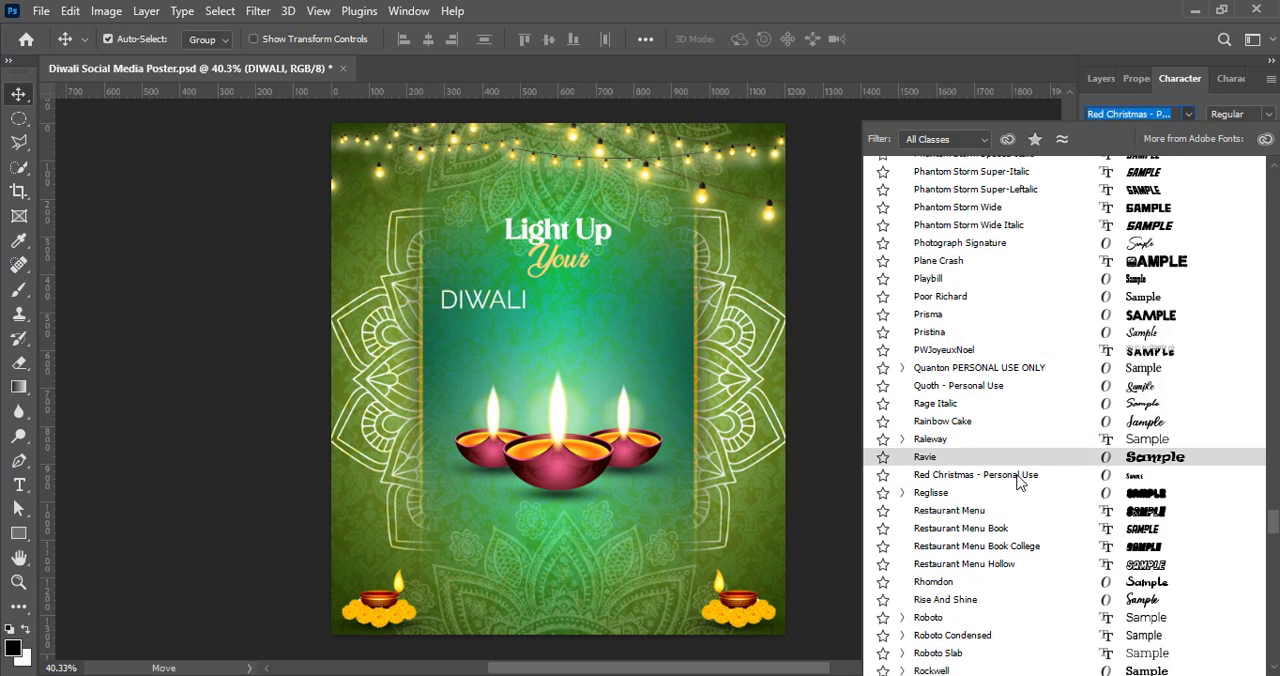
scroll(1021, 529, down, 3)
scroll(1021, 528, down, 16)
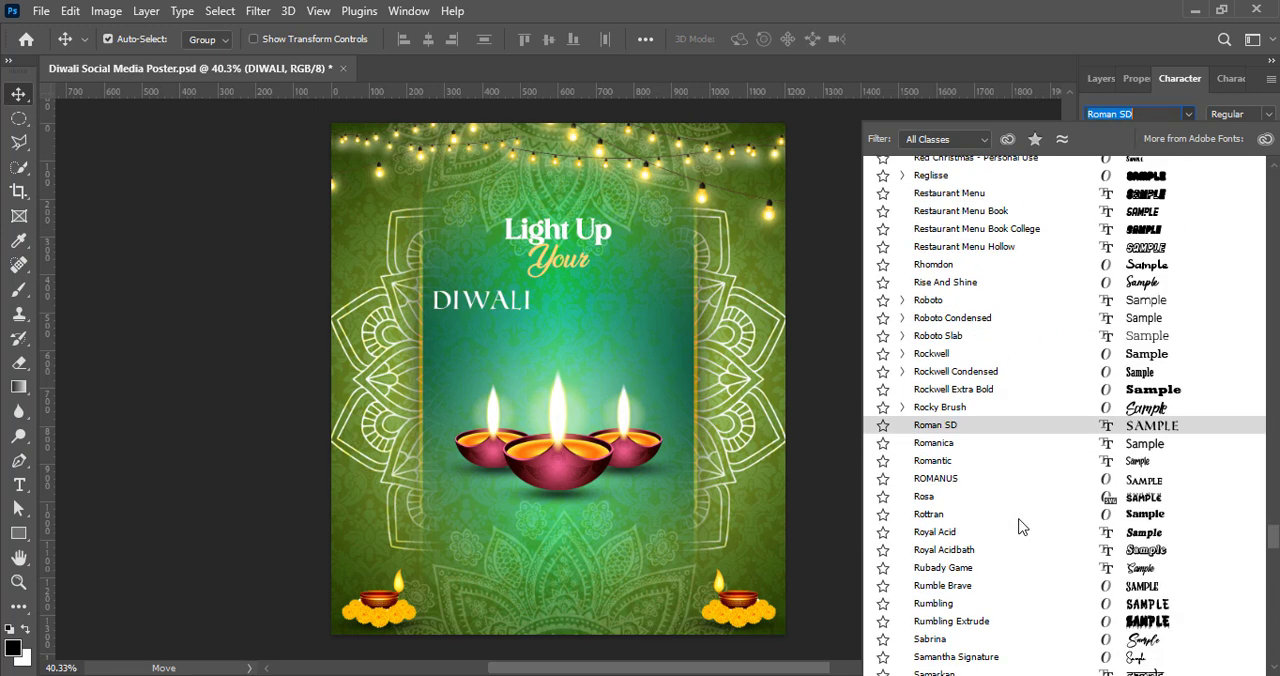
scroll(1021, 530, down, 11)
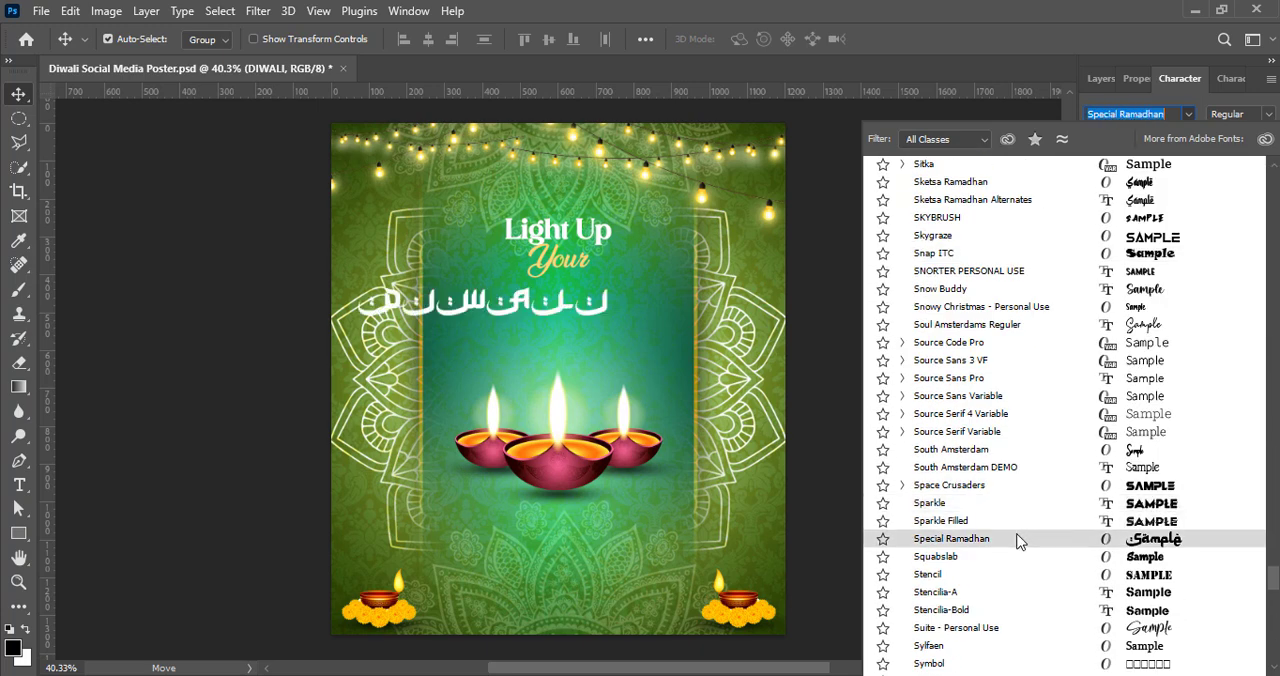
scroll(1015, 529, down, 8)
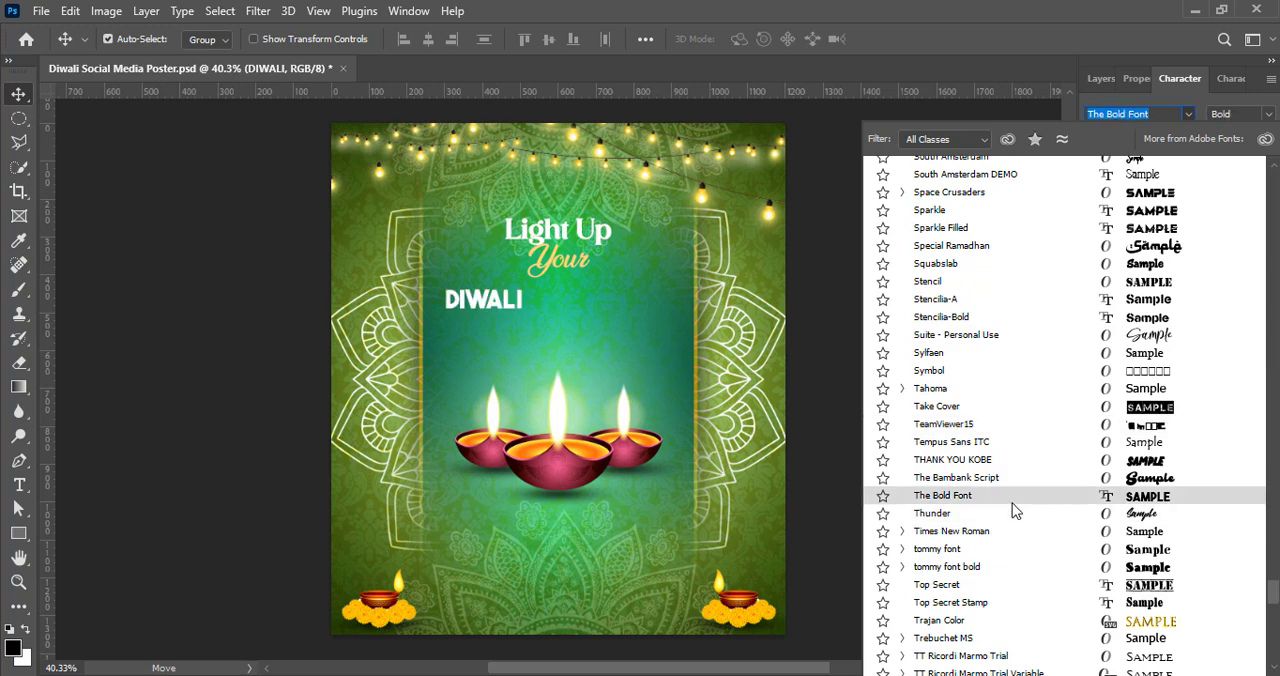
scroll(1010, 505, down, 10)
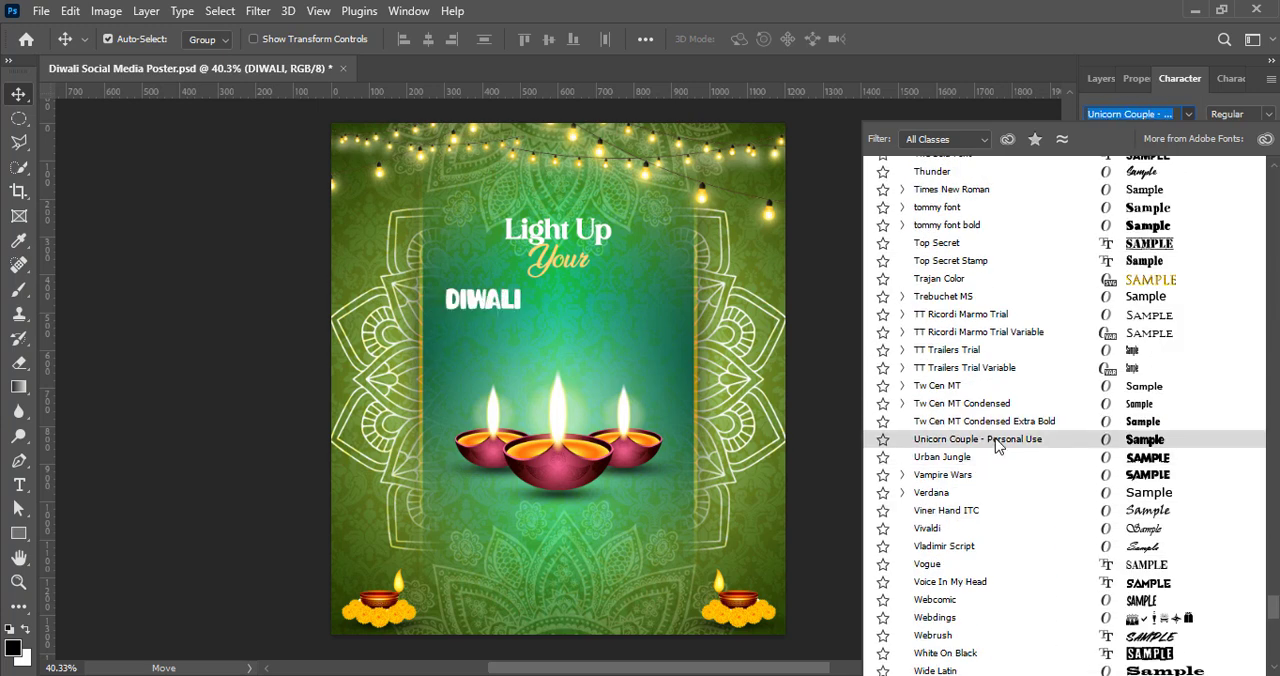
scroll(1003, 475, down, 6)
Step: Go back up through the font list, previewing candidates on the "DIWALI" text, and apply the Codigra font
scroll(1008, 487, up, 4)
scroll(1008, 487, up, 20)
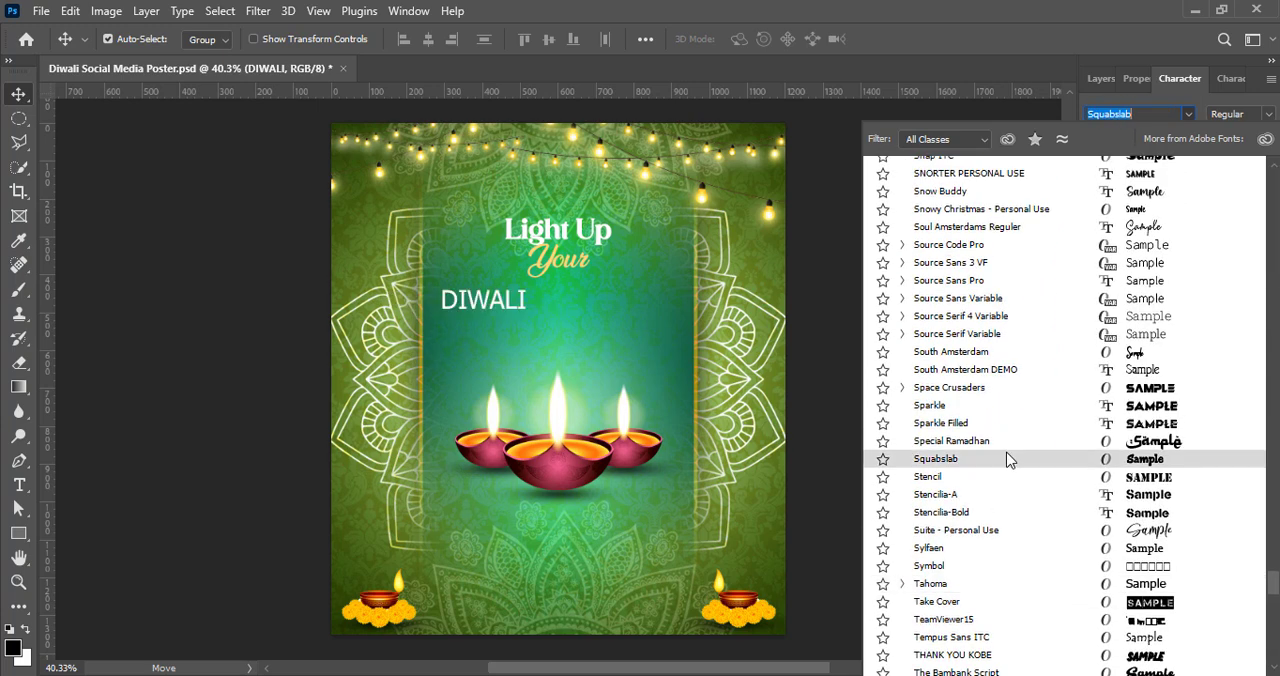
scroll(982, 298, up, 5)
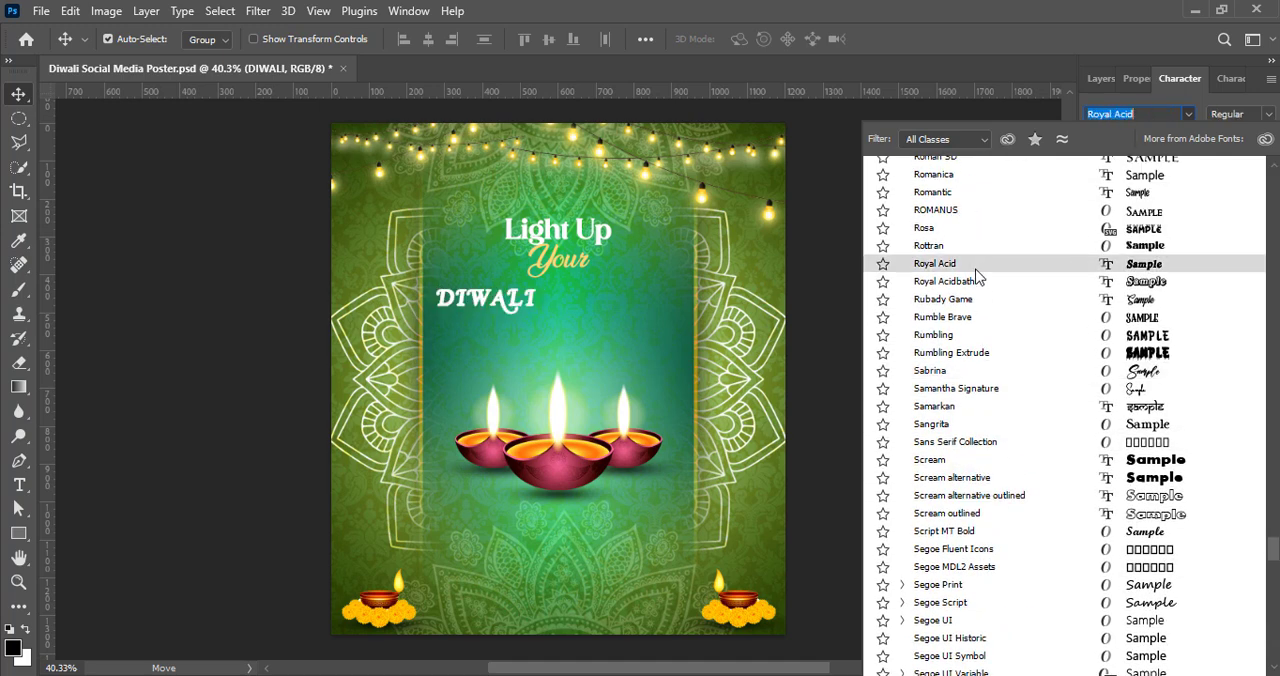
scroll(958, 290, up, 6)
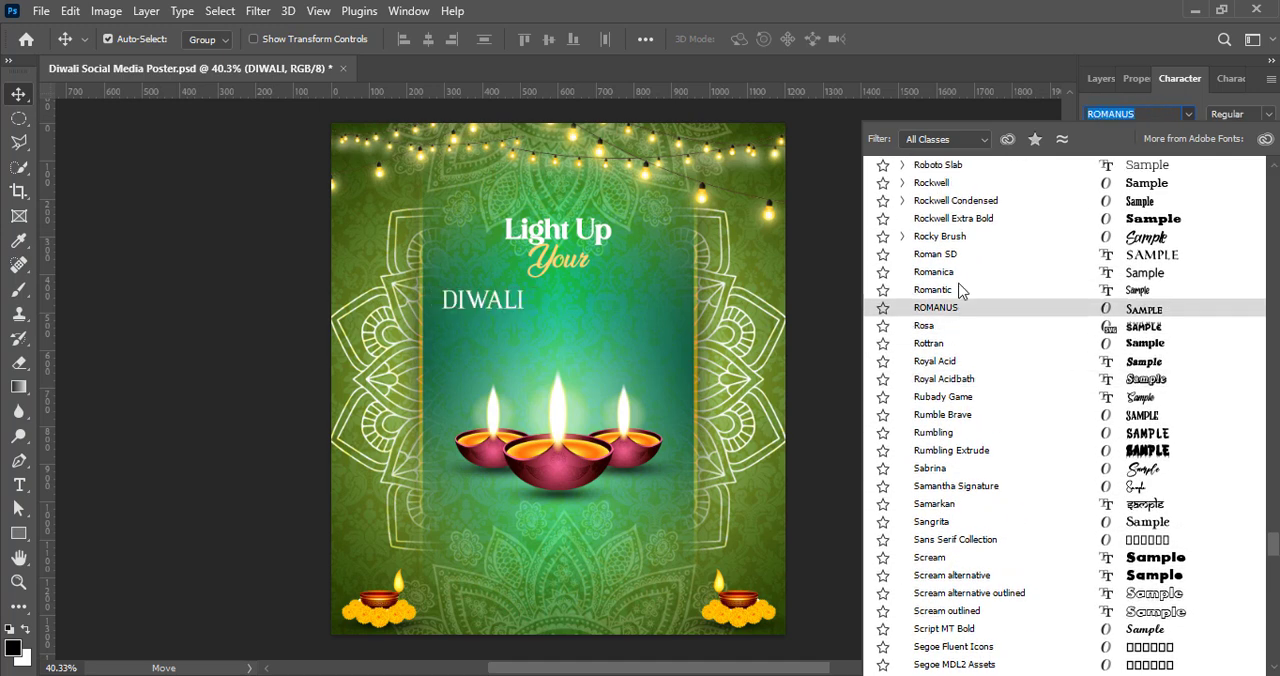
scroll(952, 313, up, 20)
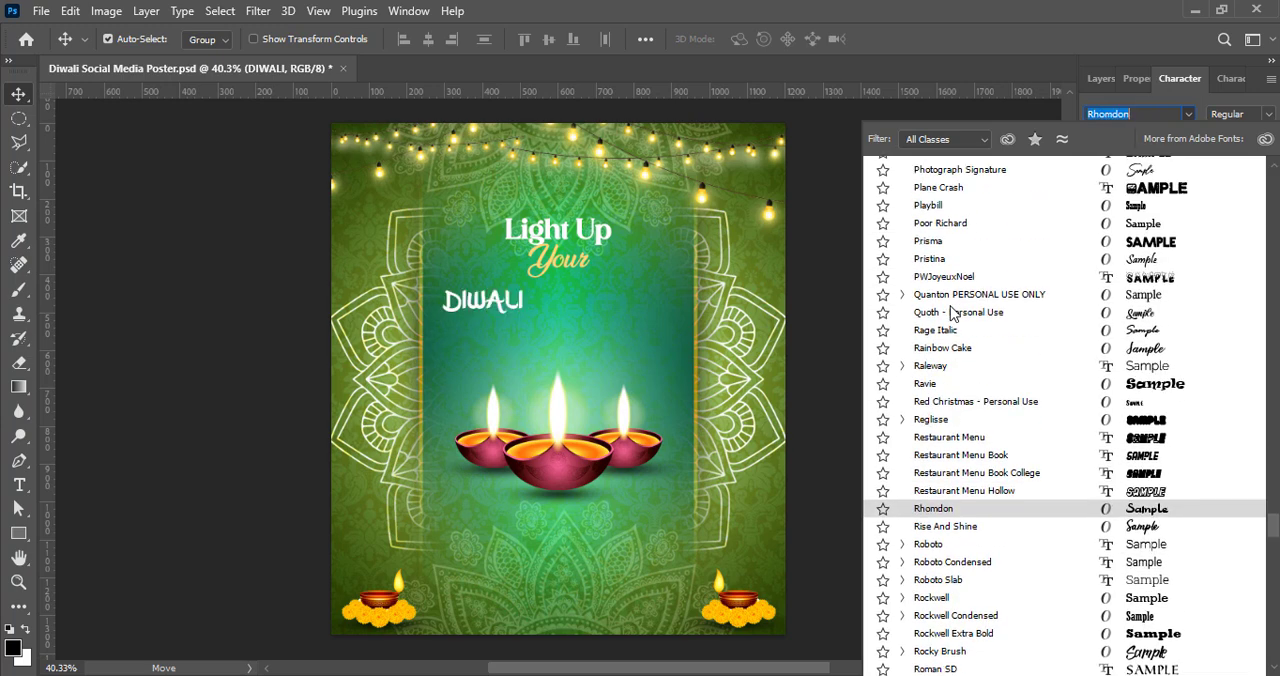
scroll(952, 313, up, 3)
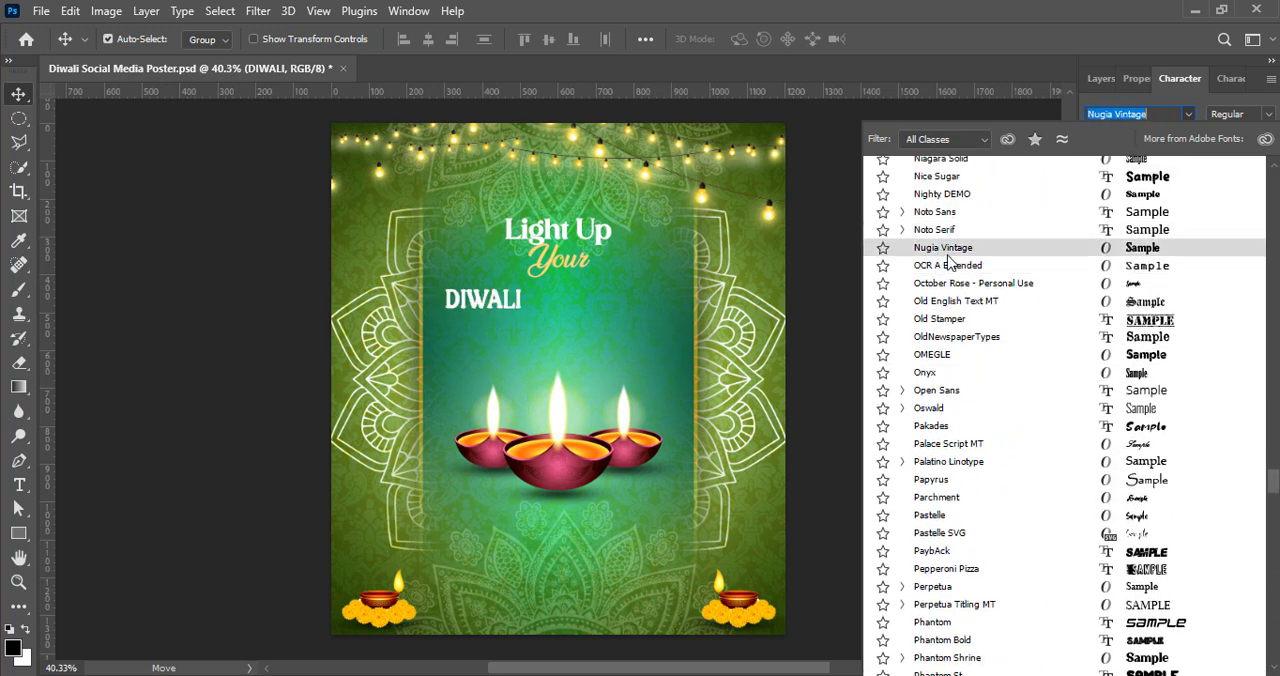
scroll(940, 255, up, 20)
scroll(1016, 249, up, 20)
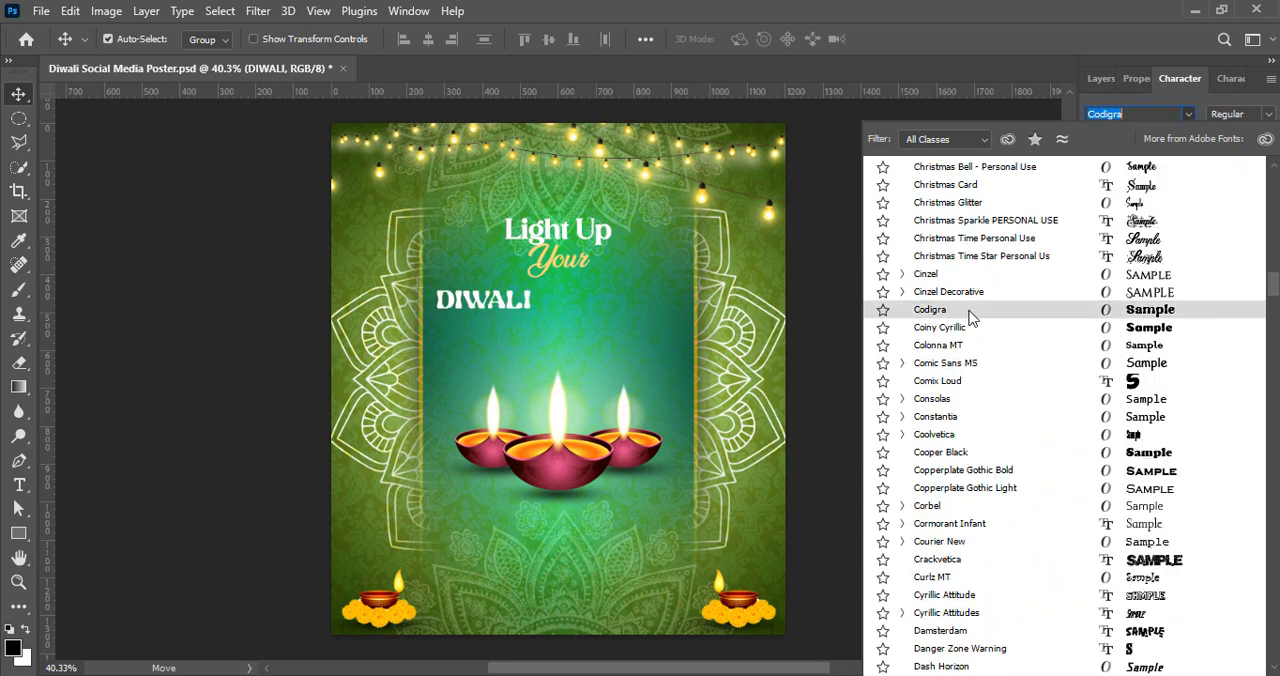
click(969, 316)
Step: Enlarge the "DIWALI" text, trying 48 pt and settling on a font size of 36 pt
click(1165, 136)
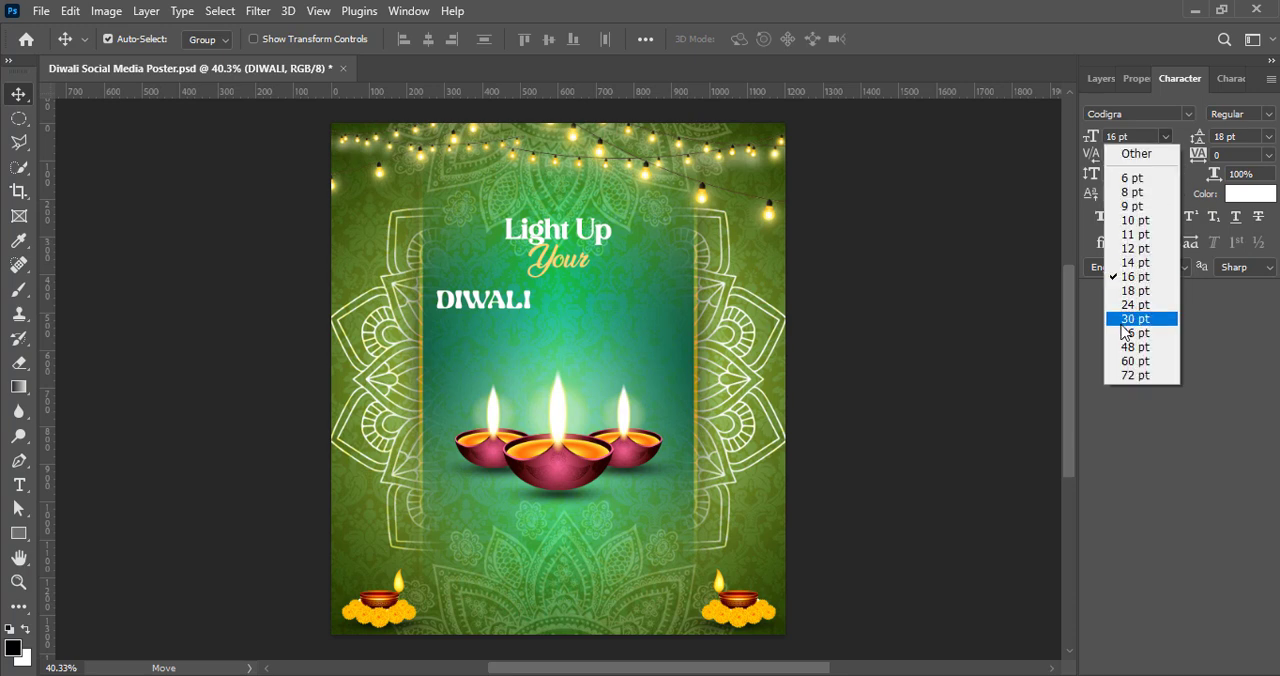
click(1126, 332)
click(1165, 136)
click(1146, 336)
click(1165, 136)
click(1135, 350)
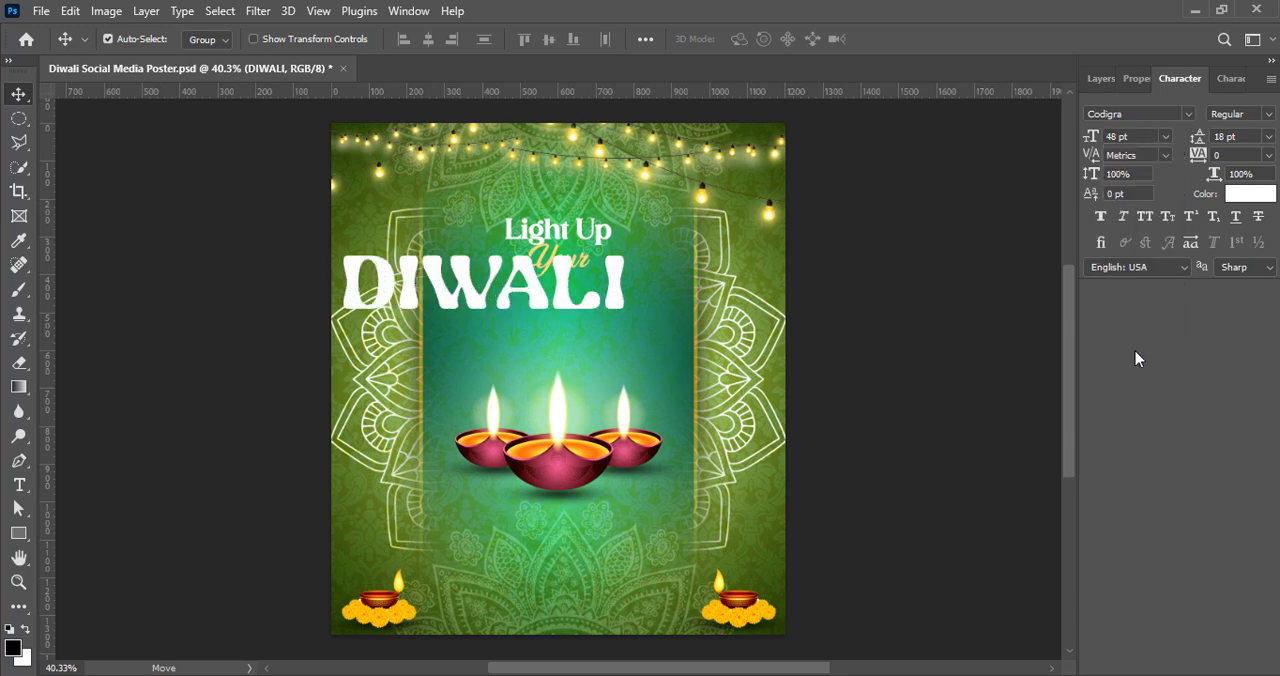
click(1165, 136)
click(1135, 332)
Step: Preview more fonts on the enlarged "DIWALI" text and apply the LEMON MILK font
click(1188, 113)
scroll(1004, 586, down, 15)
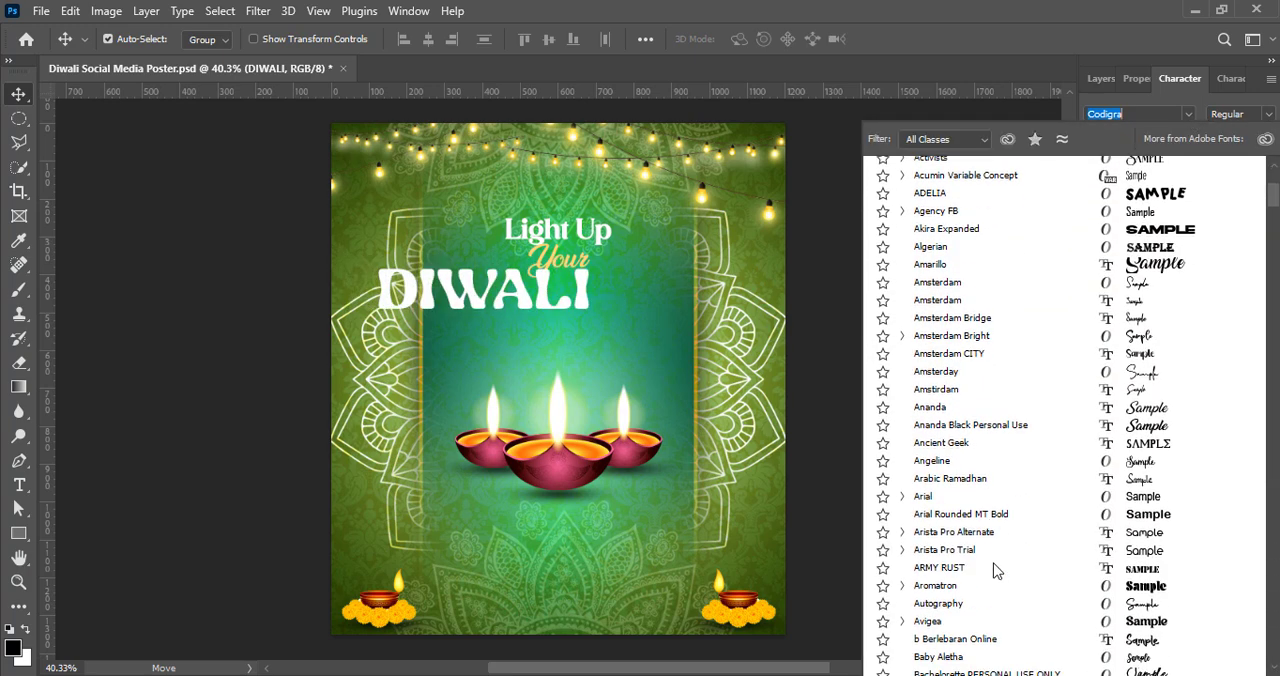
scroll(1004, 586, down, 10)
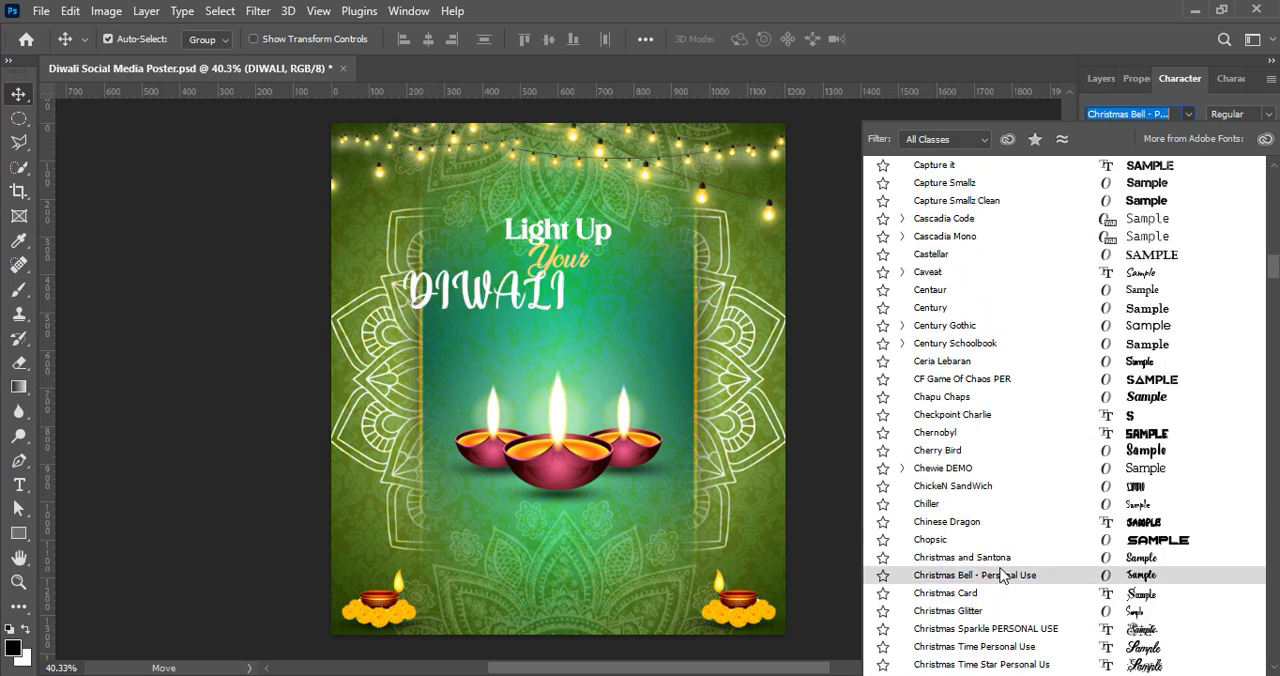
scroll(980, 530, down, 20)
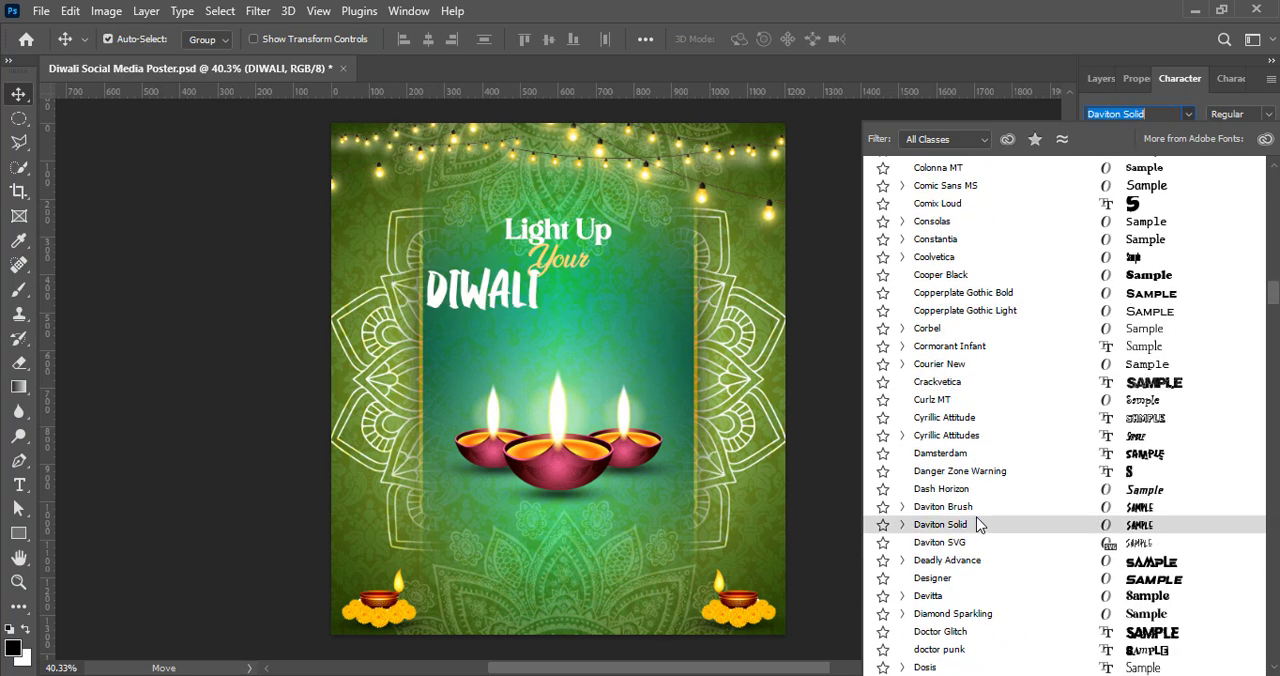
scroll(980, 530, down, 20)
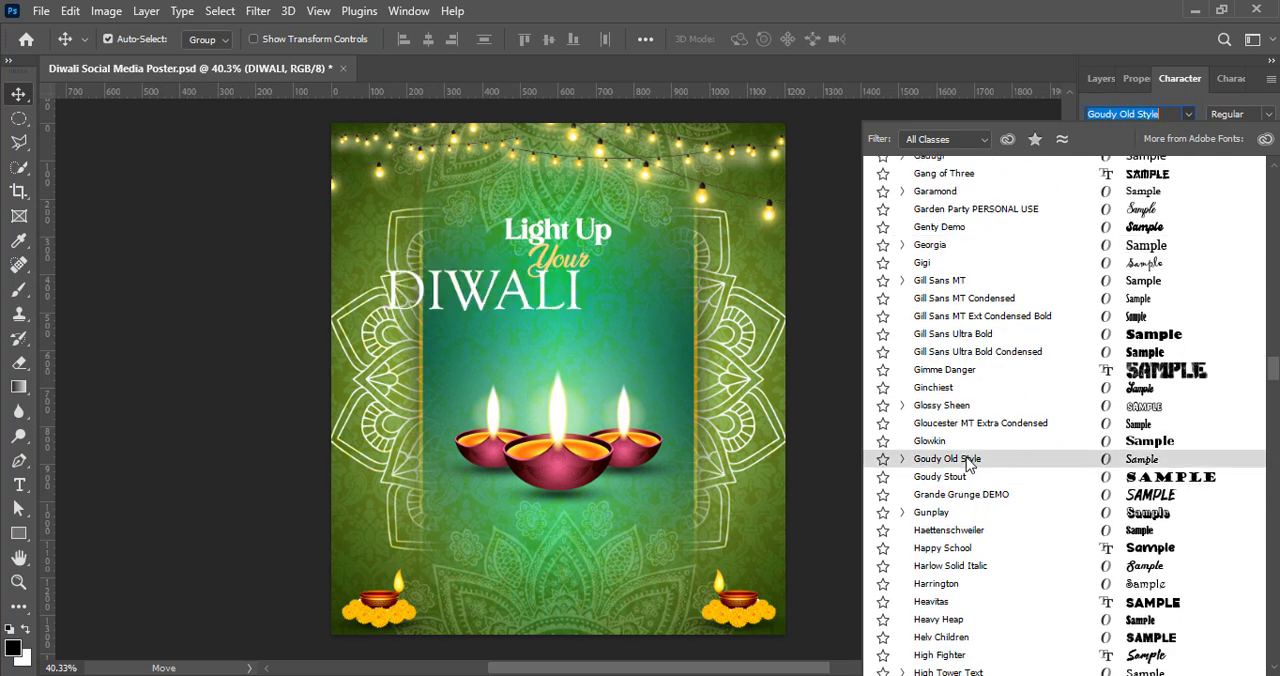
scroll(975, 490, down, 5)
scroll(970, 445, down, 6)
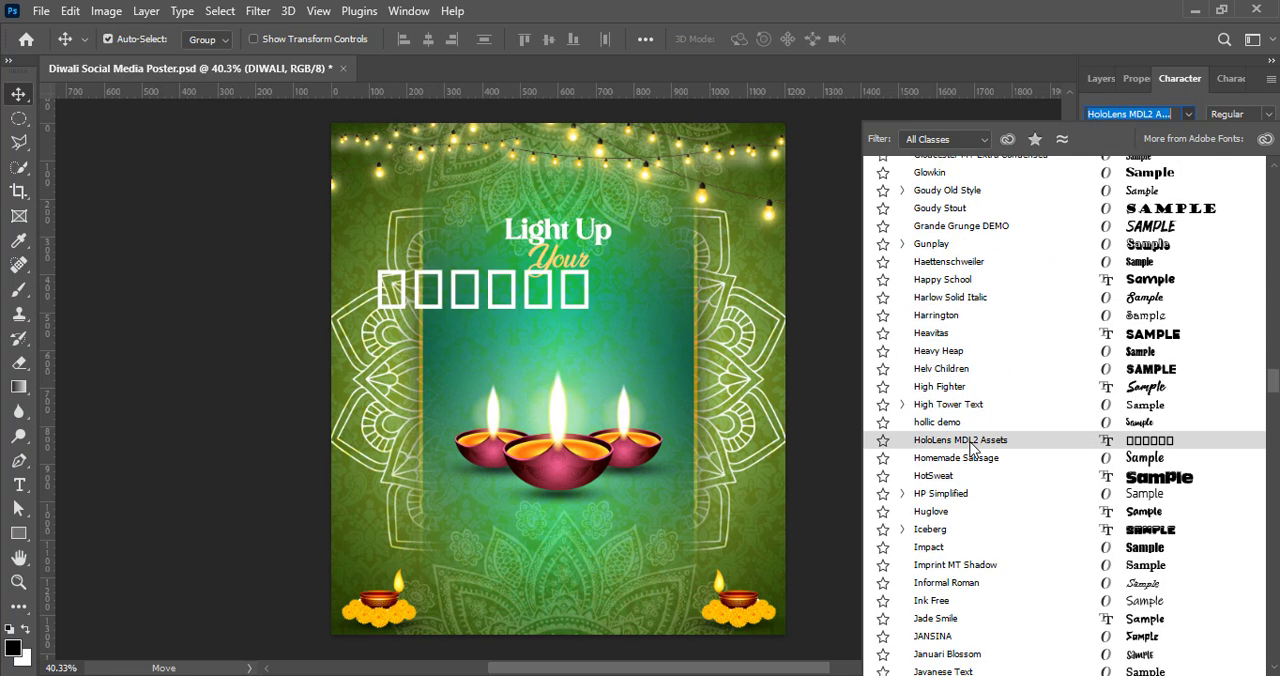
scroll(970, 445, down, 1)
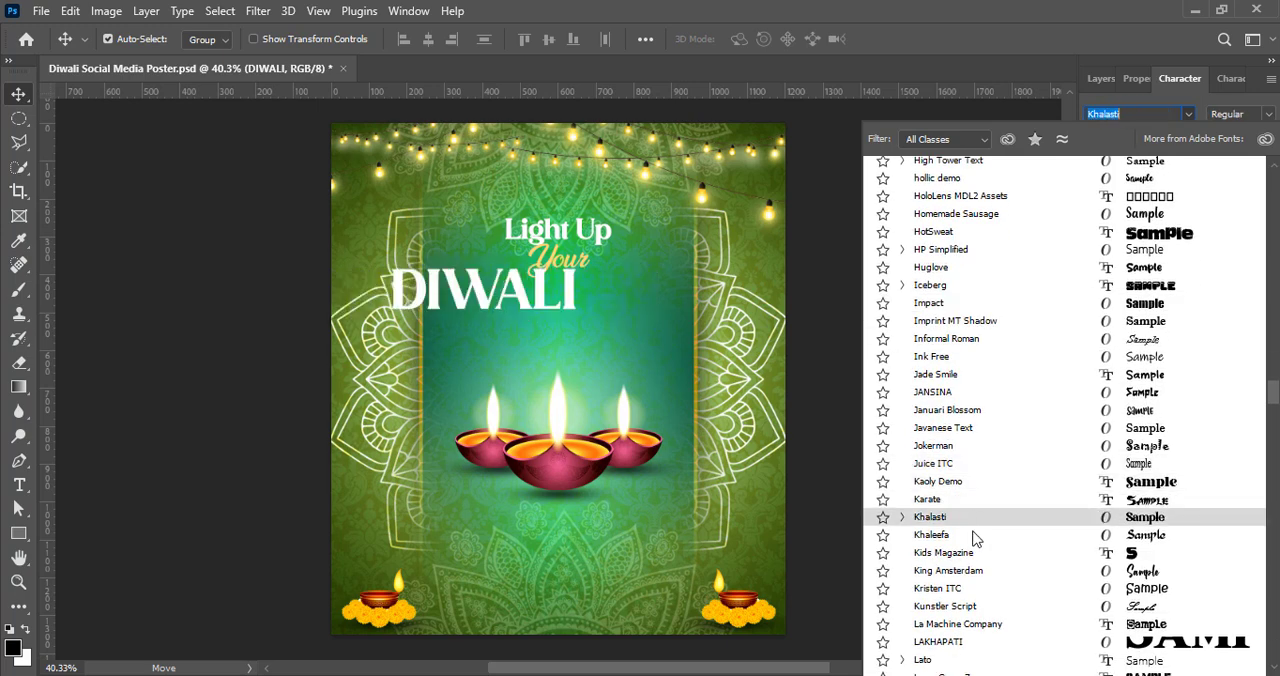
scroll(978, 580, down, 5)
scroll(980, 595, down, 5)
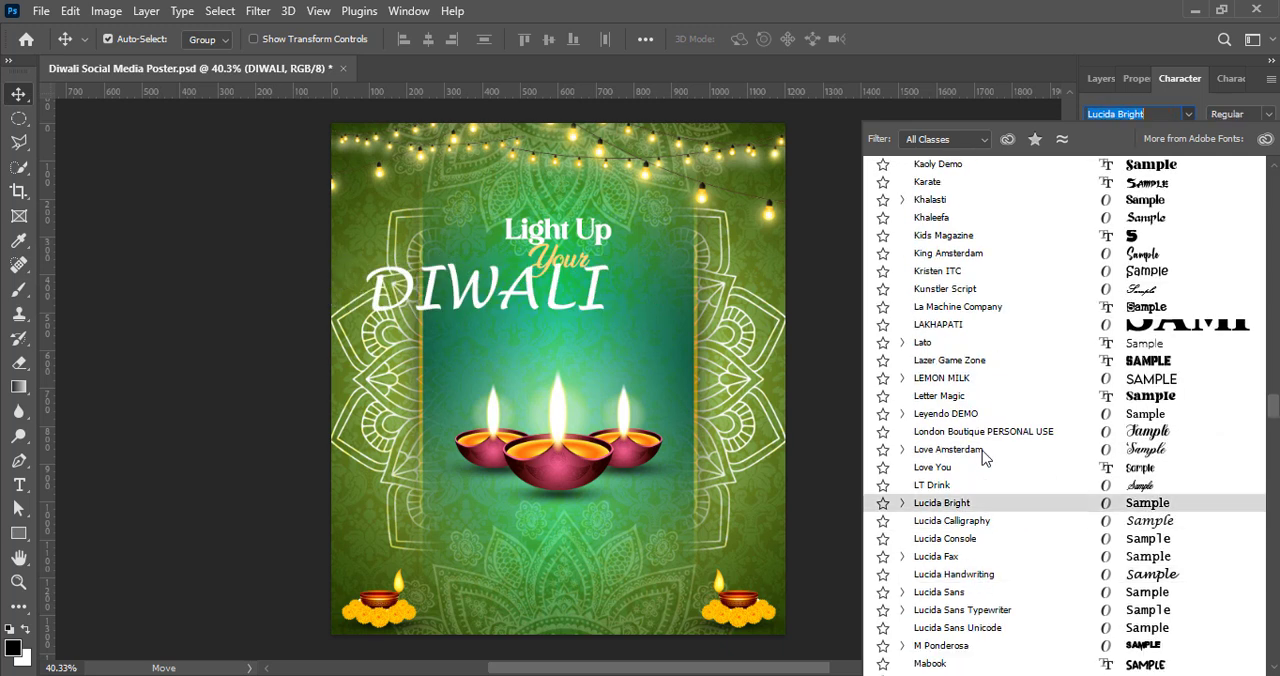
key(Return)
Step: Move the "DIWALI" text to the middle of the teal panel below "Your" and set its font size to 46 pt
drag(537, 303, 601, 320)
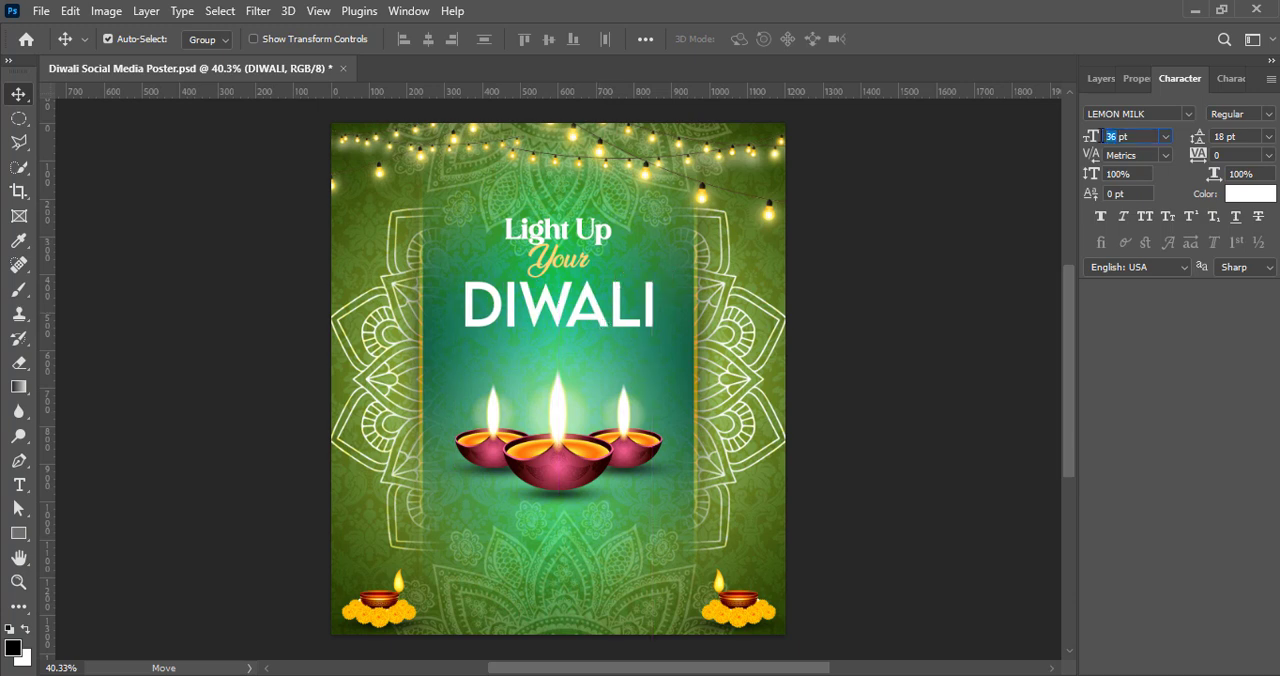
key(Return)
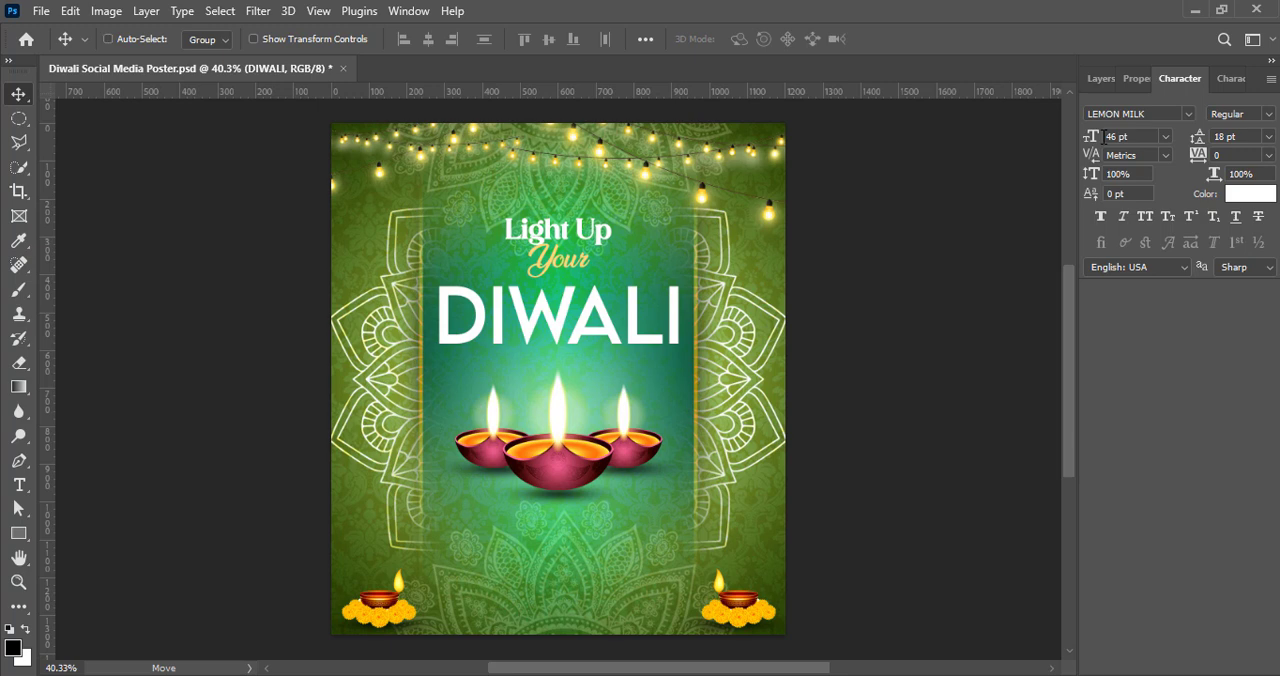
click(1100, 79)
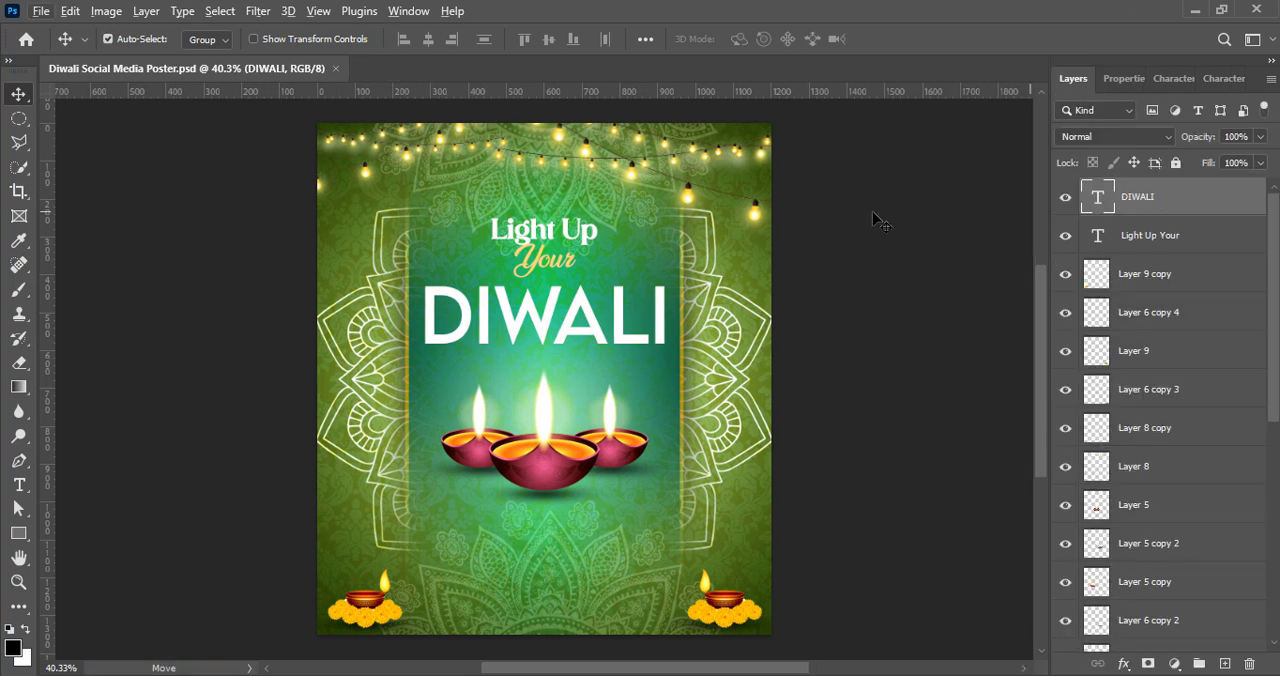
Step: Start a free transform on the "DIWALI" text layer and switch it to warp mode
key(ctrl+t)
right_click(619, 334)
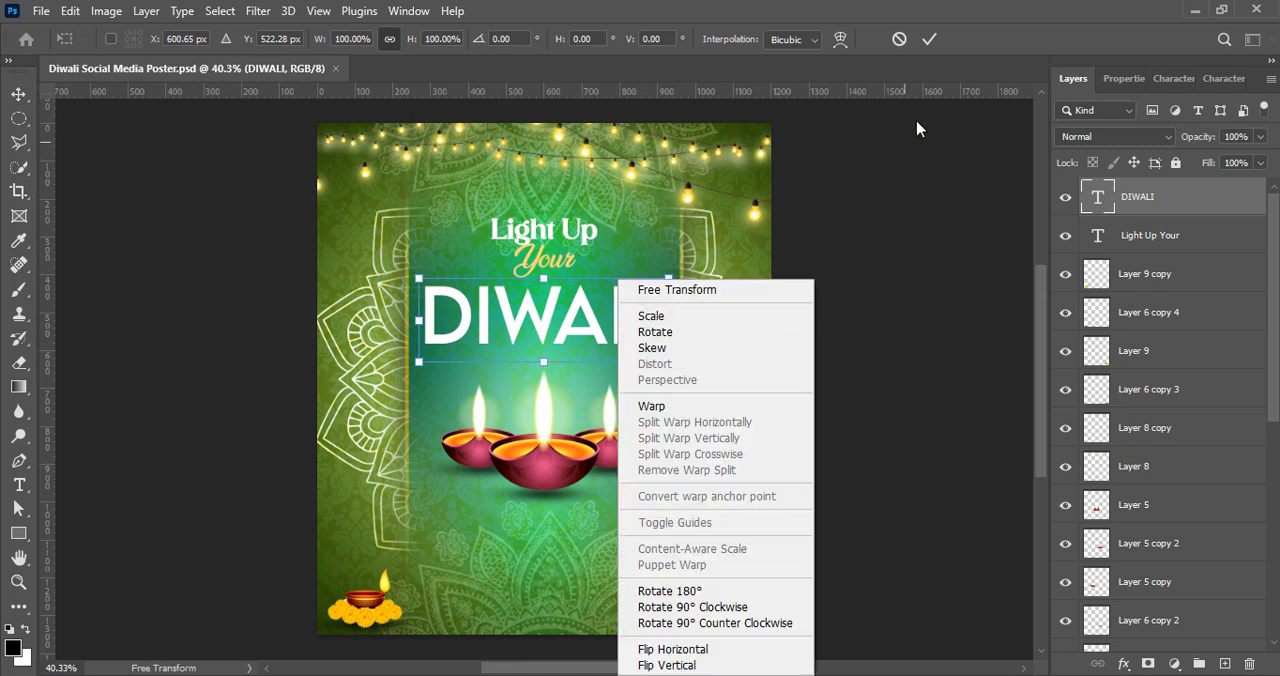
click(843, 39)
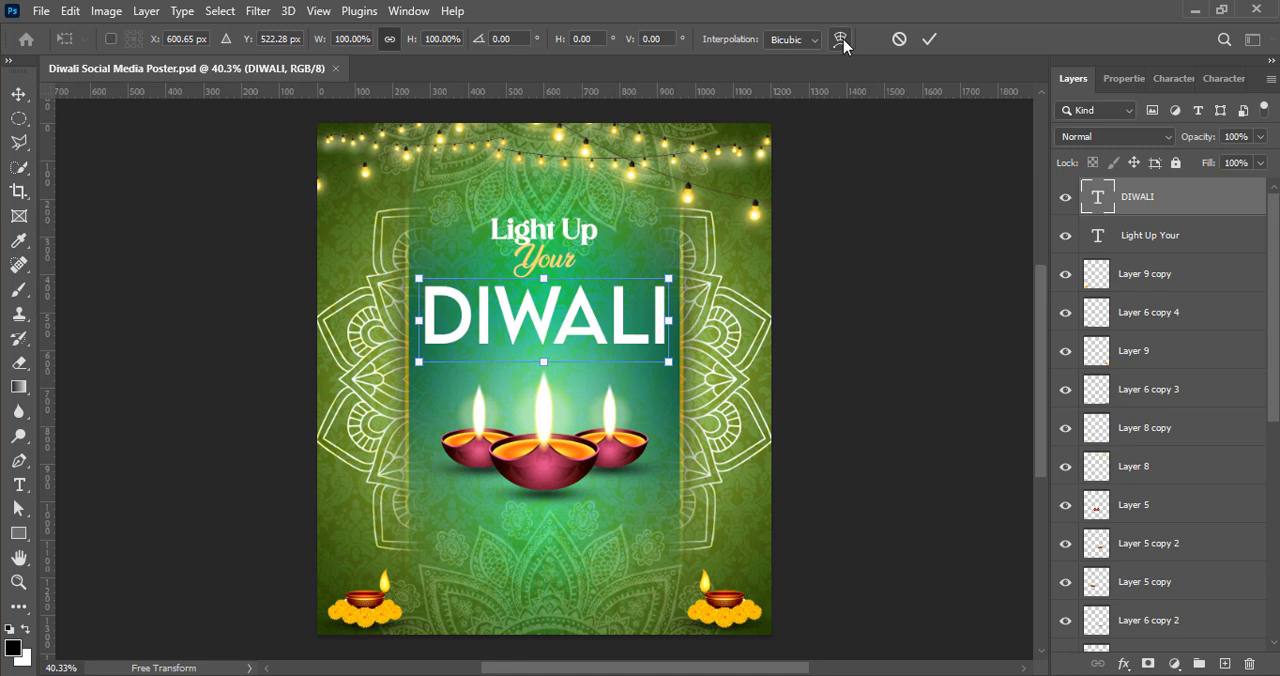
click(815, 42)
click(838, 42)
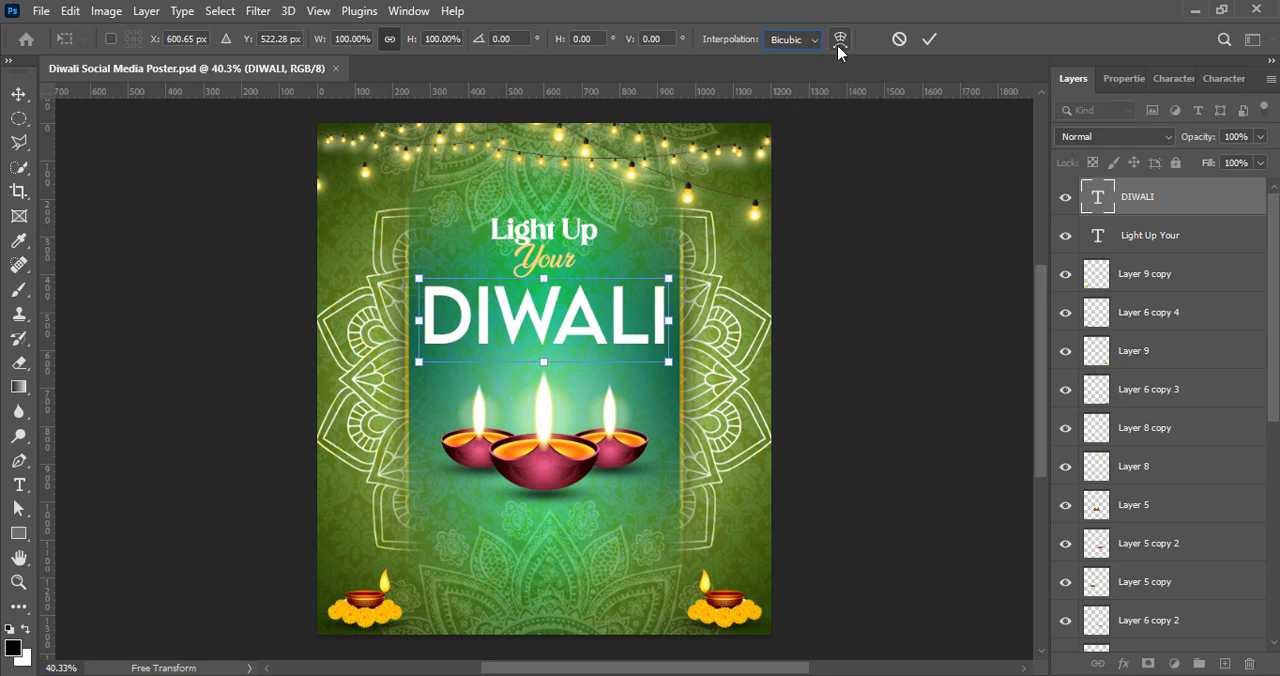
click(839, 40)
Step: Try the Arch and Arc Lower warp styles on the "DIWALI" text, and choose Arc Upper
click(477, 42)
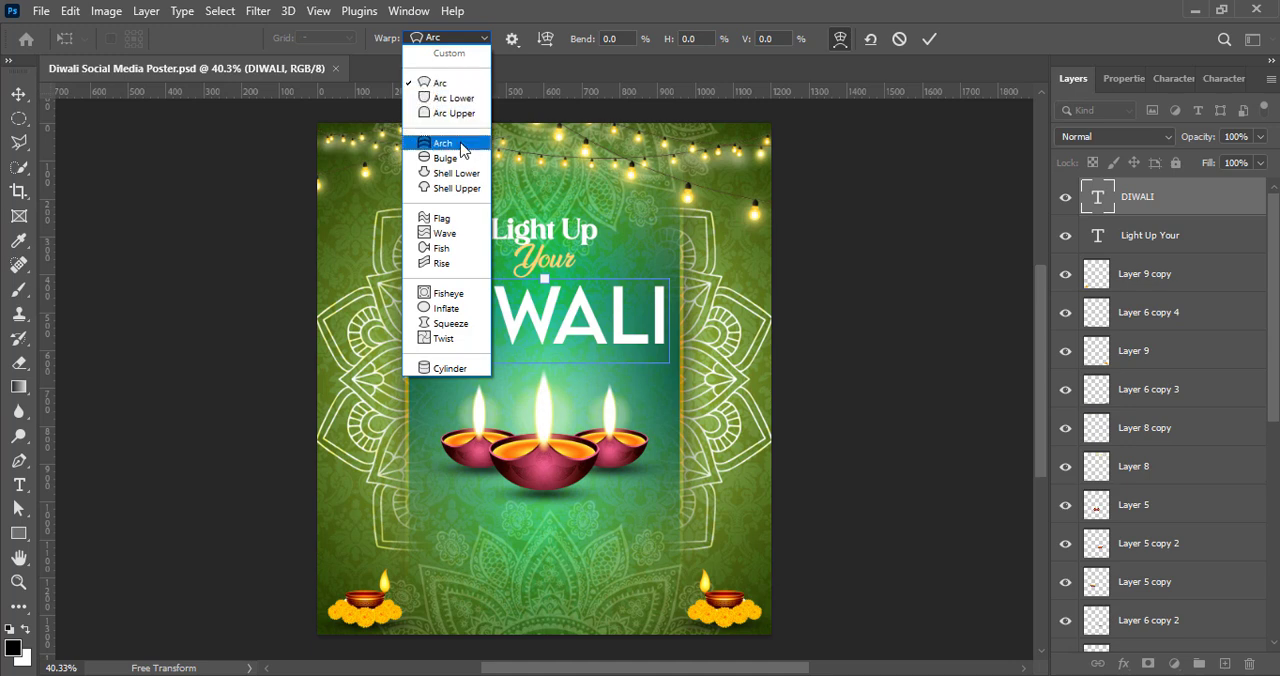
click(462, 145)
click(482, 42)
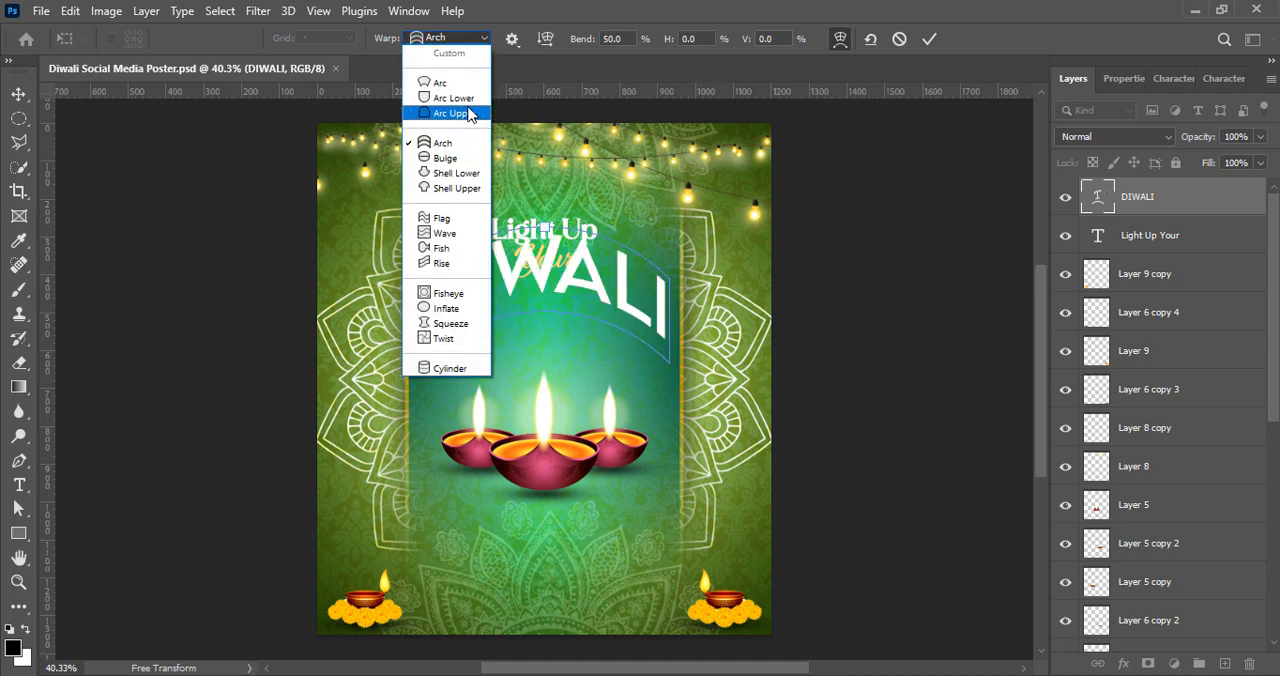
click(470, 118)
click(471, 42)
click(470, 102)
click(480, 42)
click(470, 118)
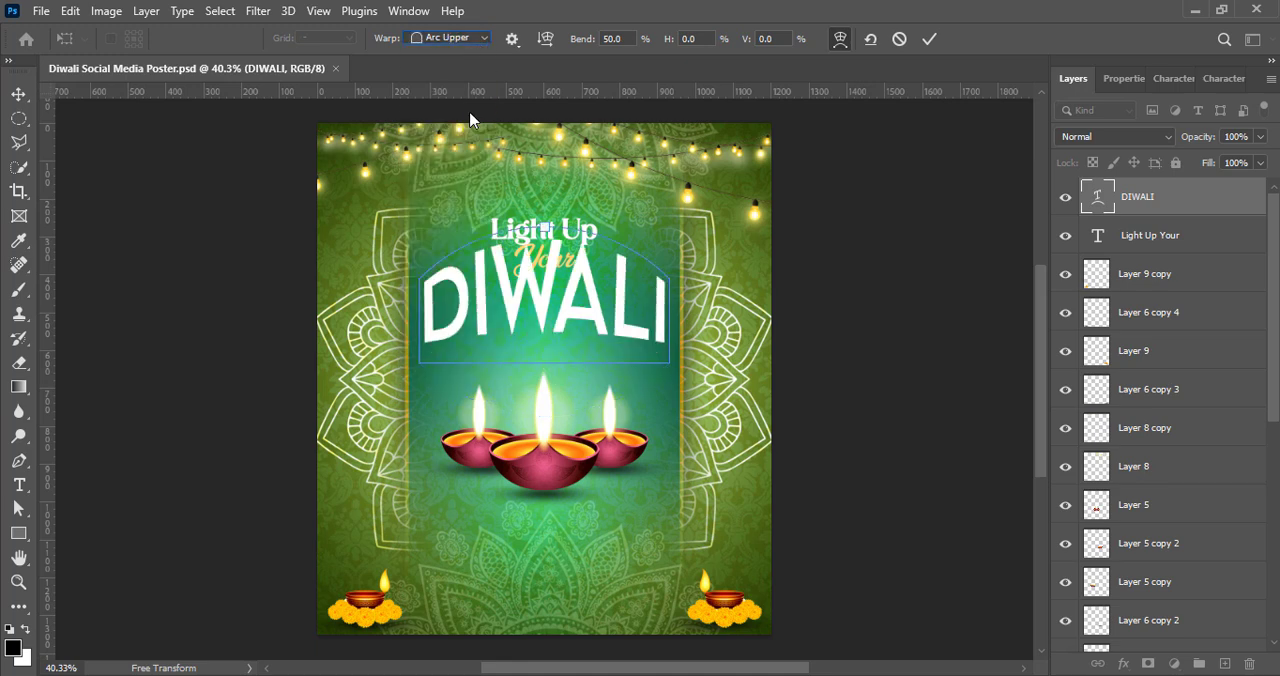
click(543, 40)
click(546, 42)
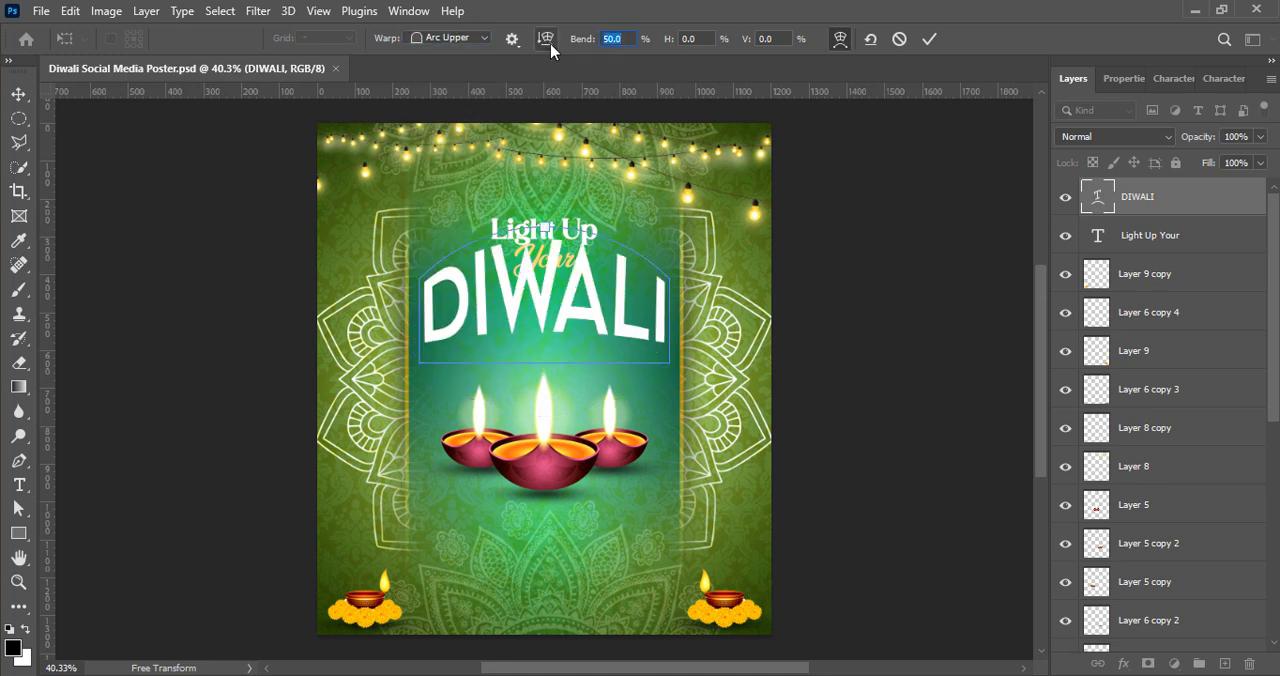
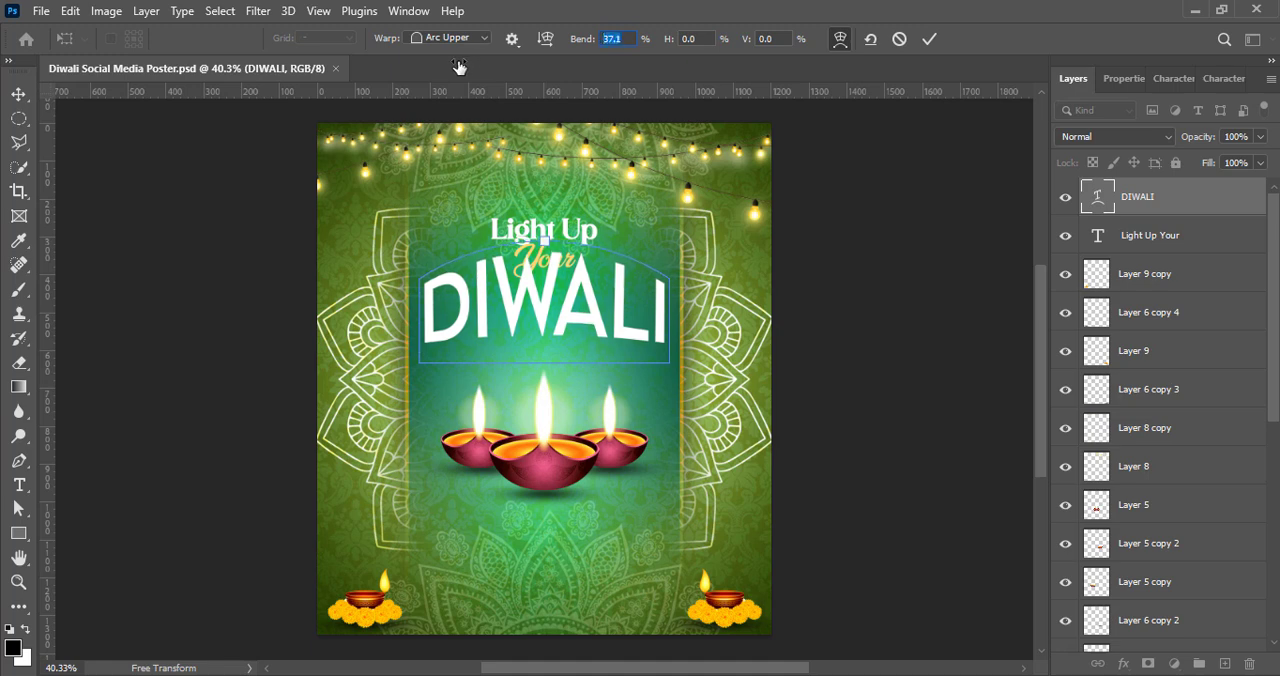
Step: Accept the Arc Upper warp on the "DIWALI" text and move it down so it clears "Your"
click(929, 38)
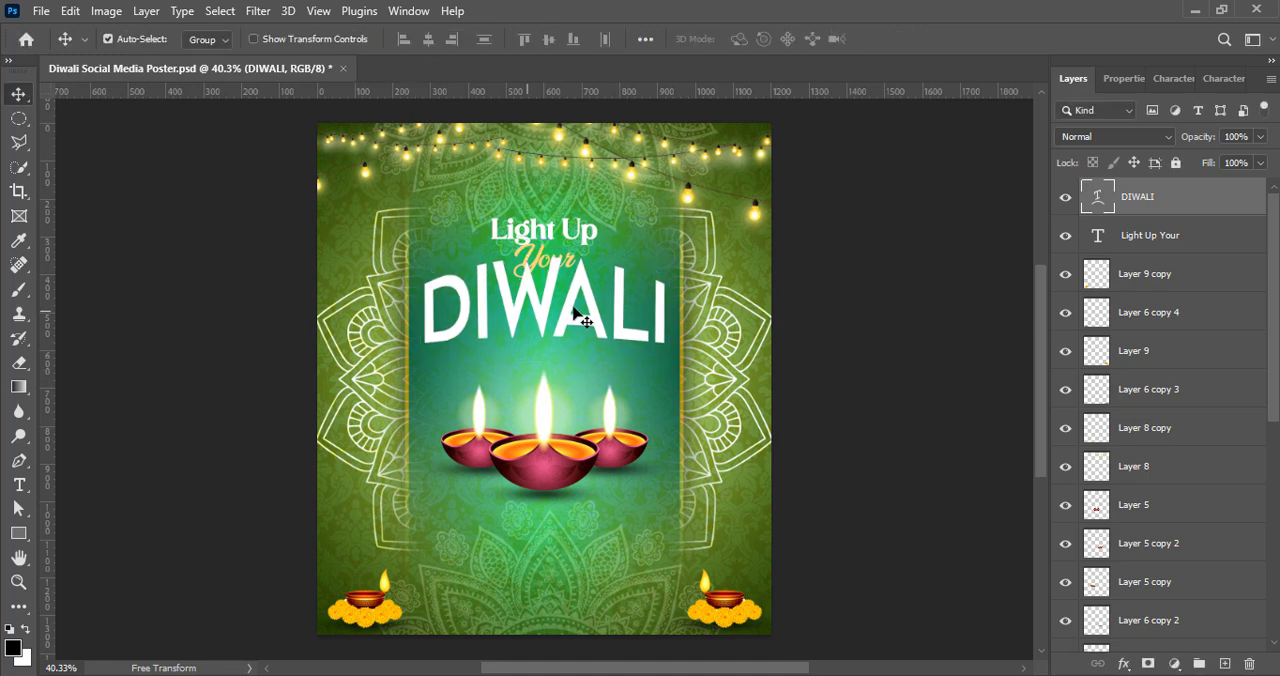
drag(590, 337, 597, 341)
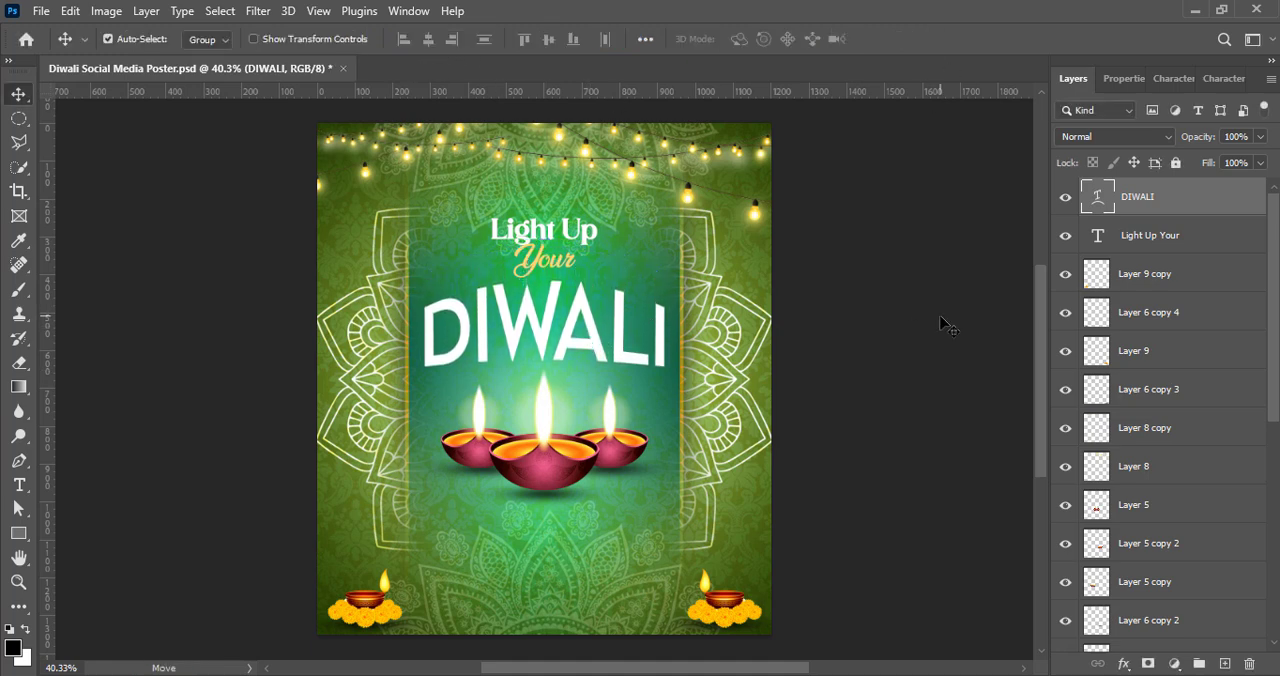
Step: Preview other fonts on the "DIWALI" text and apply Nugia Vintage
click(1173, 78)
click(1189, 114)
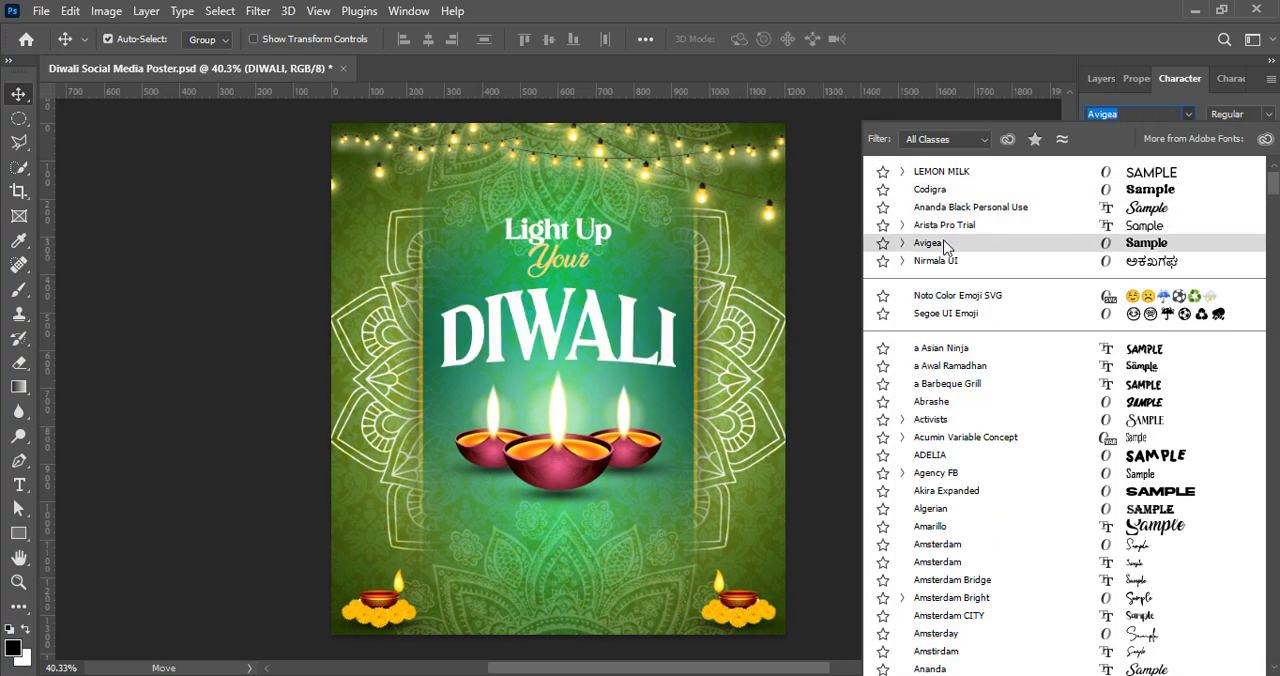
scroll(968, 475, down, 2)
scroll(985, 500, down, 15)
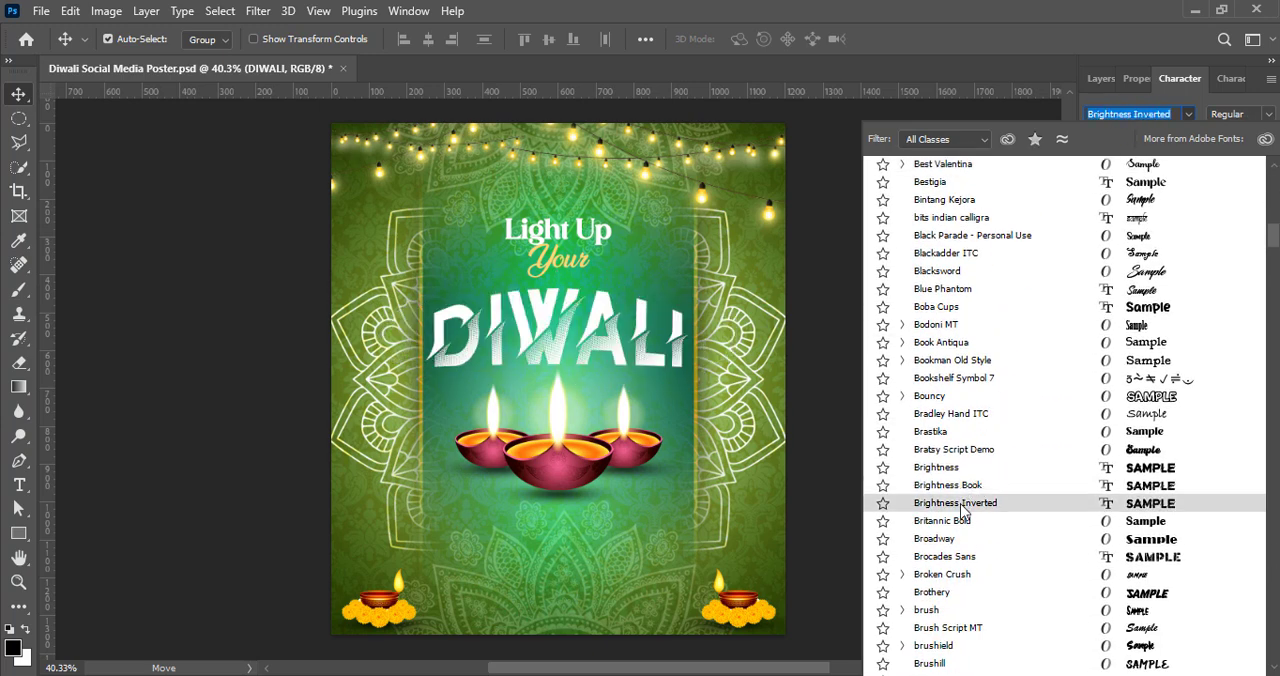
scroll(971, 365, down, 1)
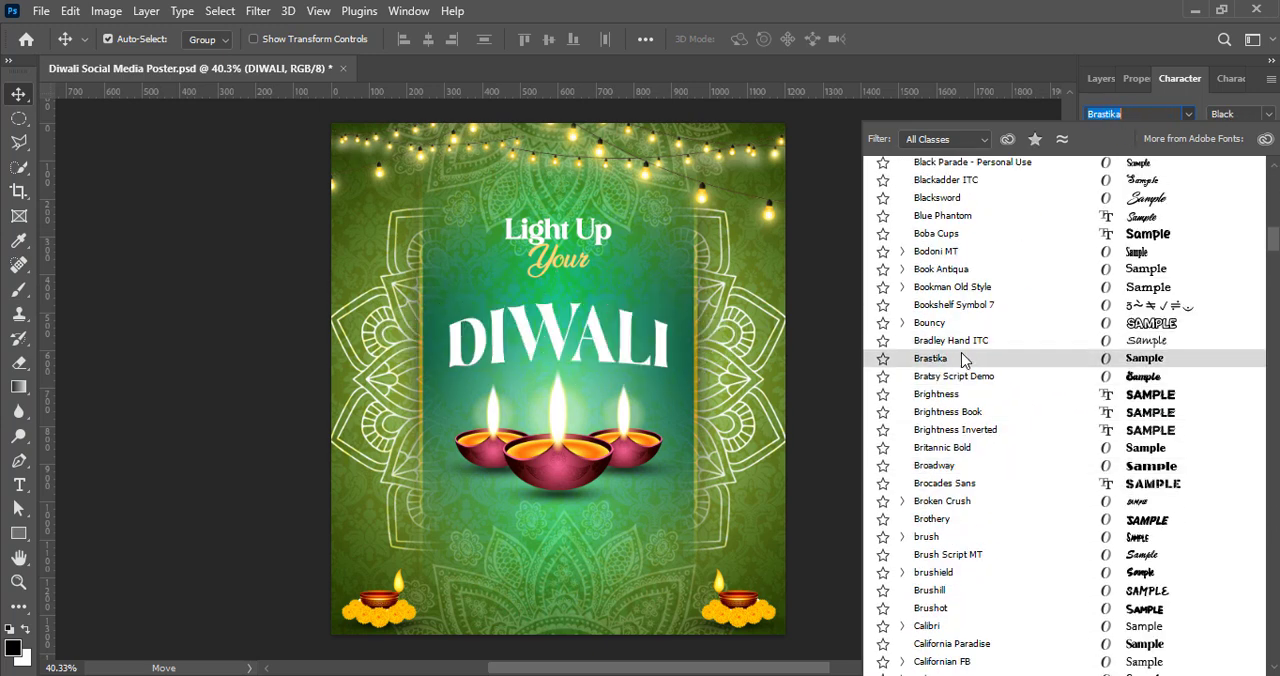
scroll(963, 360, down, 12)
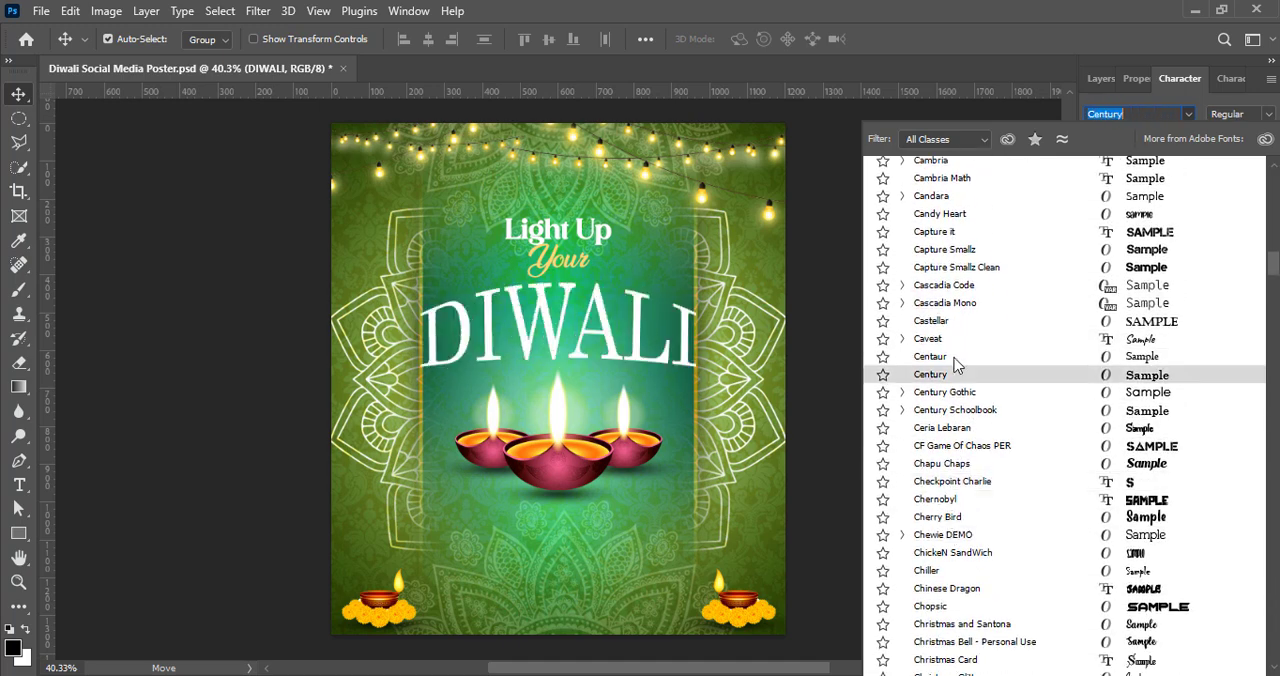
scroll(952, 560, down, 10)
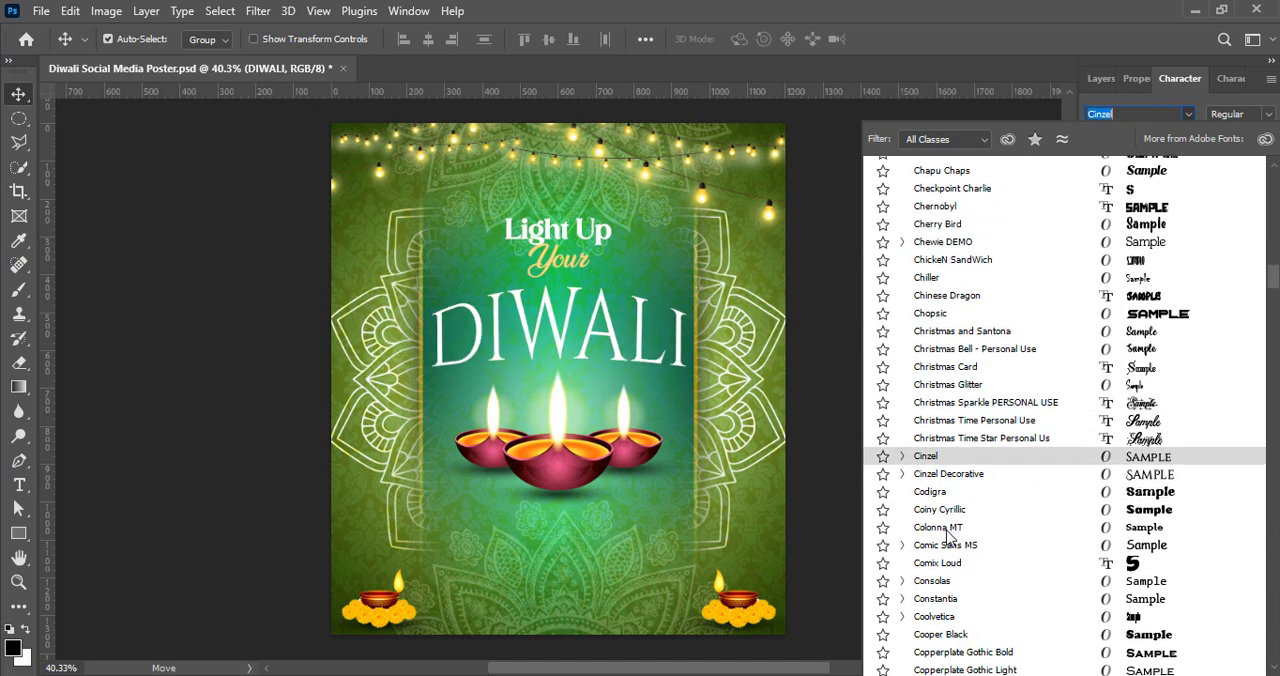
scroll(960, 450, down, 15)
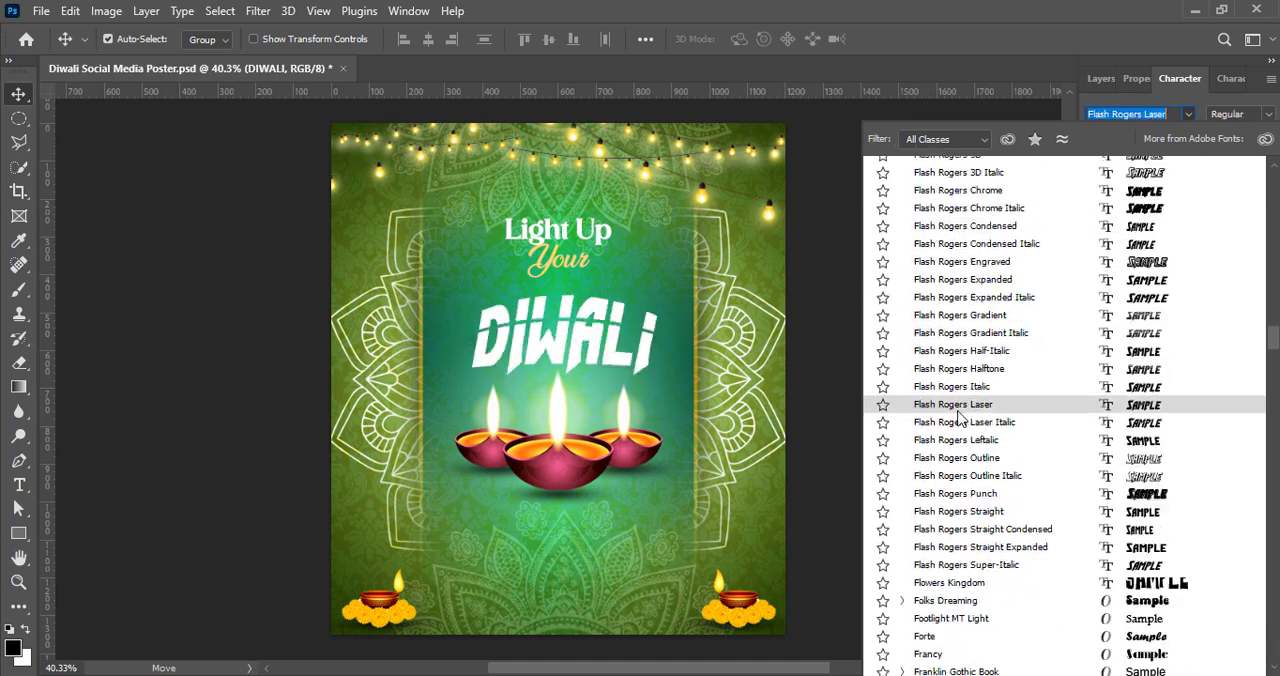
scroll(965, 428, down, 15)
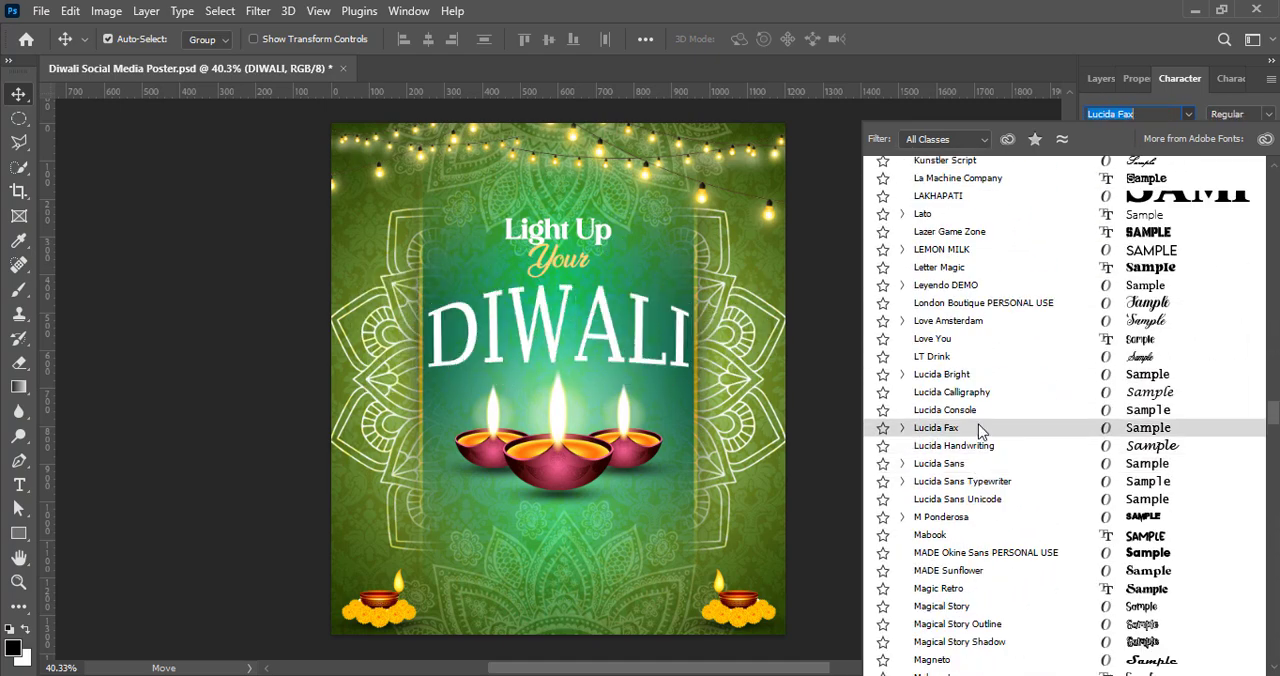
scroll(983, 275, down, 10)
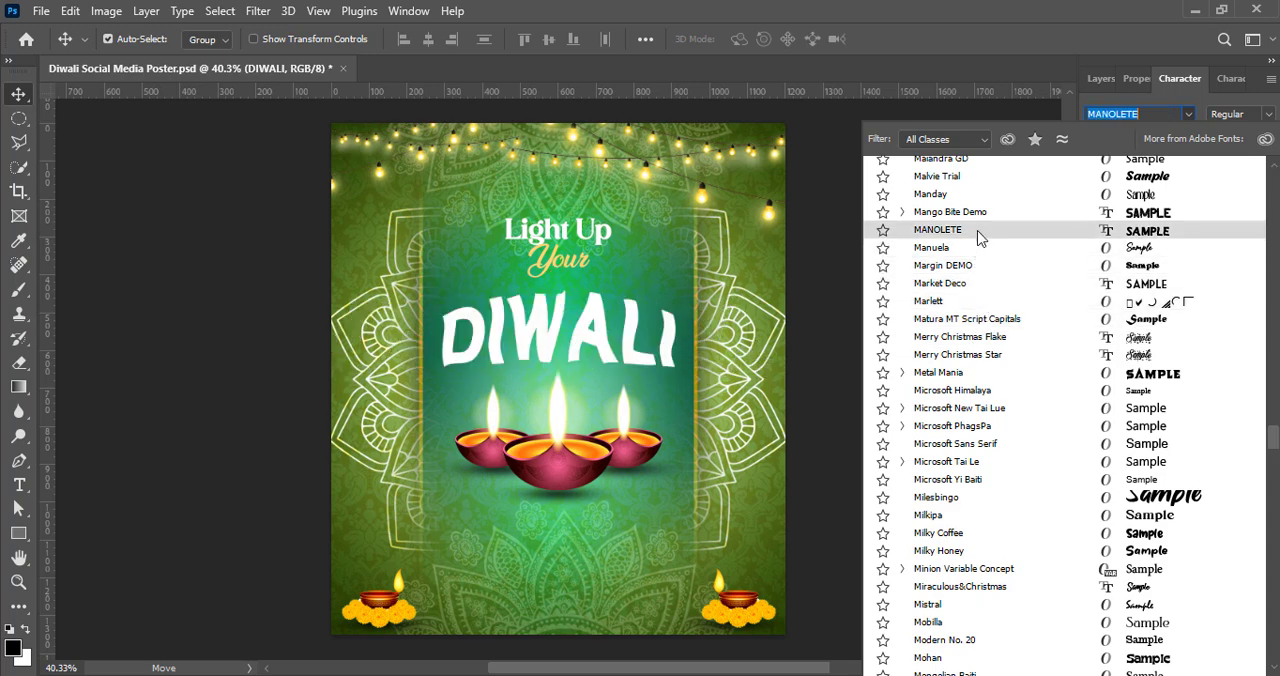
scroll(980, 250, down, 5)
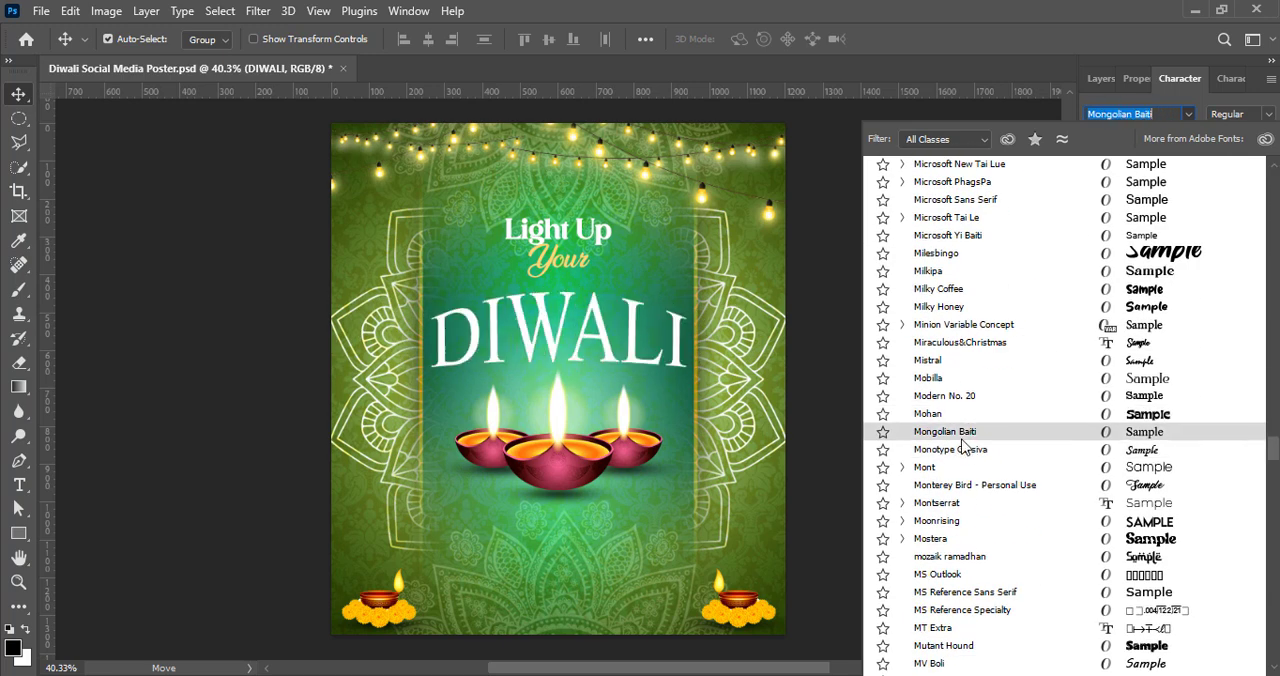
scroll(964, 500, down, 5)
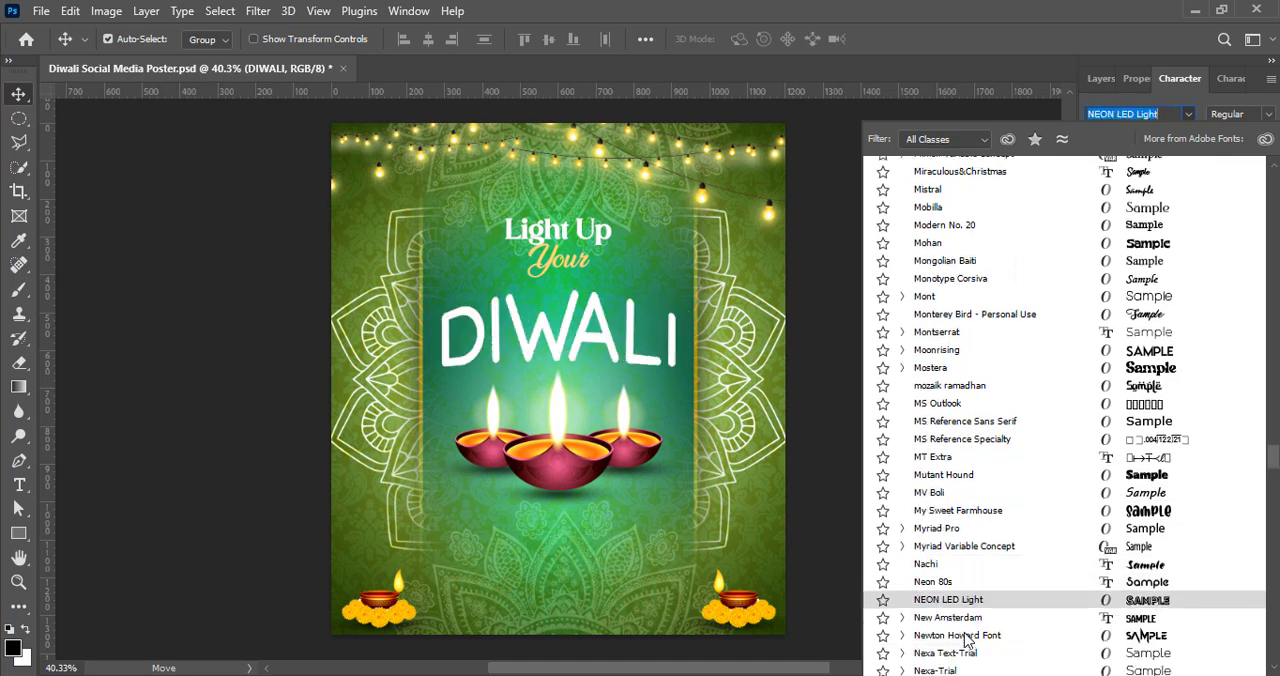
scroll(965, 610, down, 5)
scroll(964, 520, down, 4)
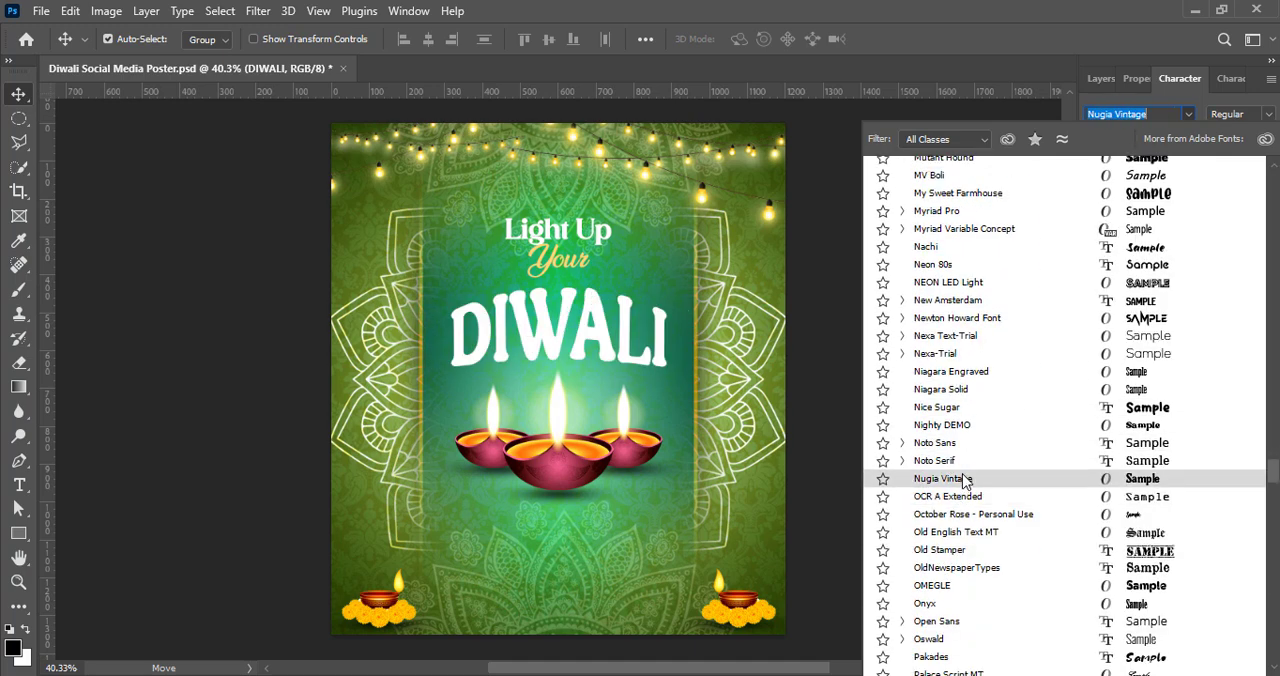
click(962, 479)
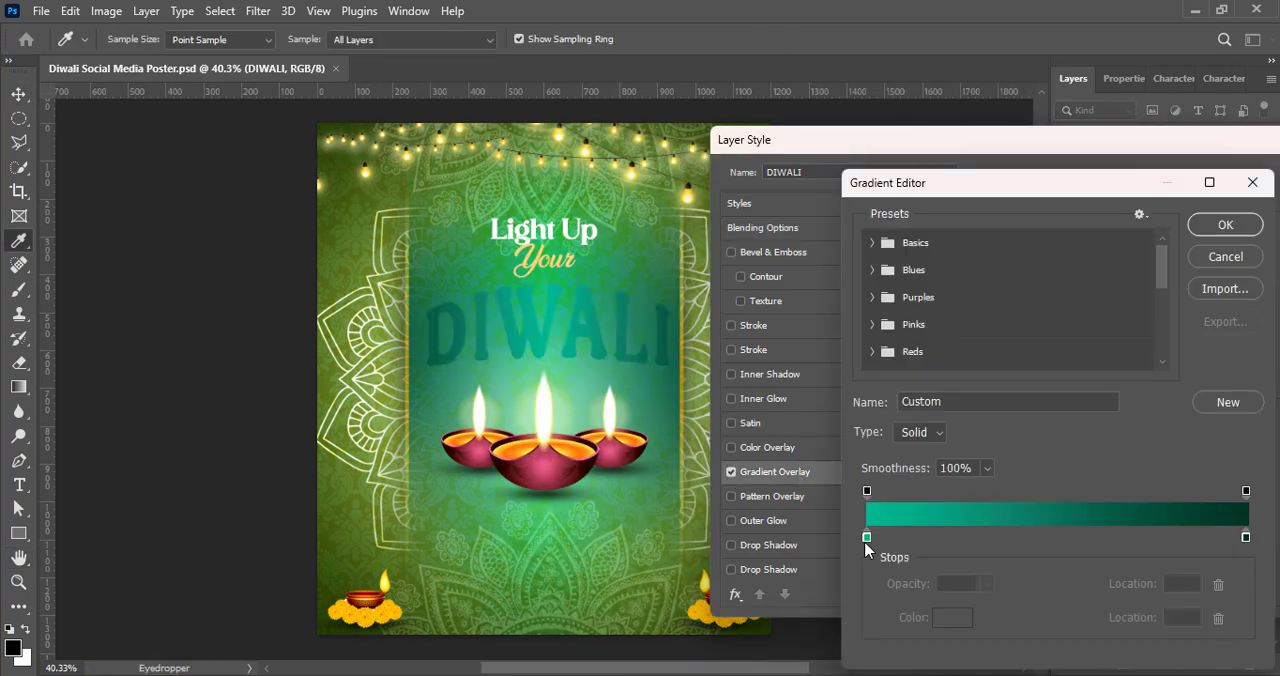
Step: Add a gradient overlay to the "DIWALI" text running from pale cream to golden yellow
double_click(867, 538)
click(821, 278)
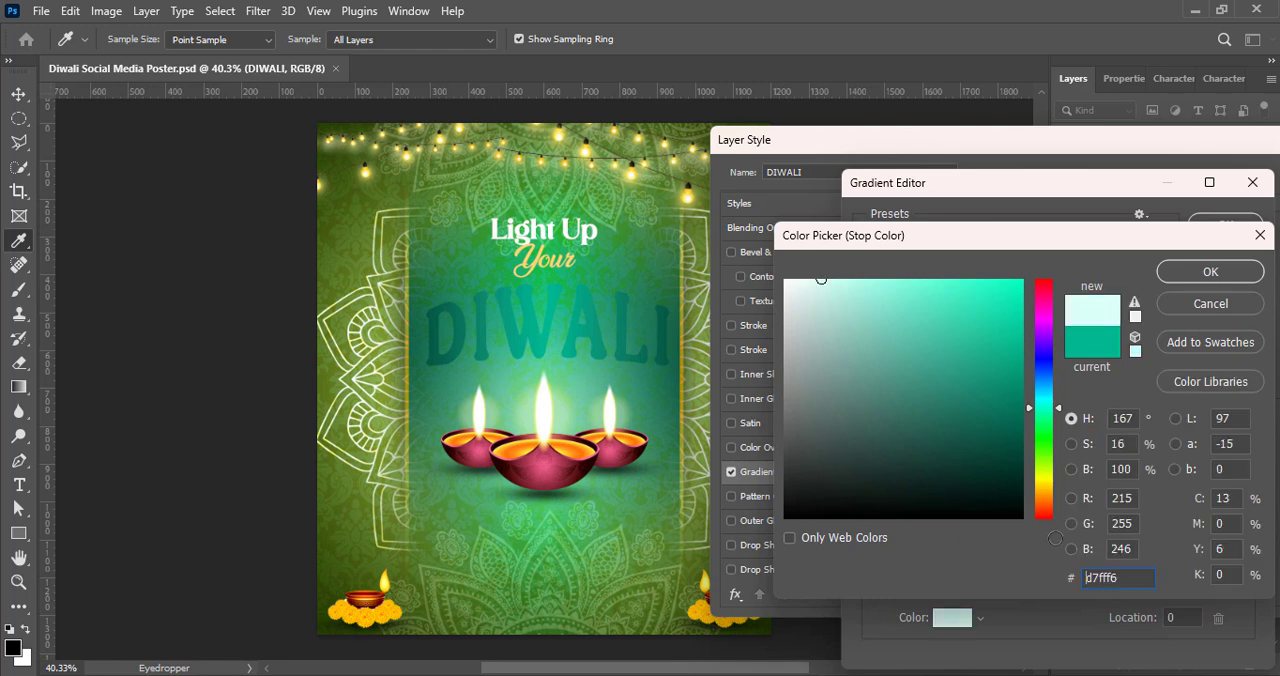
click(1043, 482)
click(1210, 271)
double_click(1243, 540)
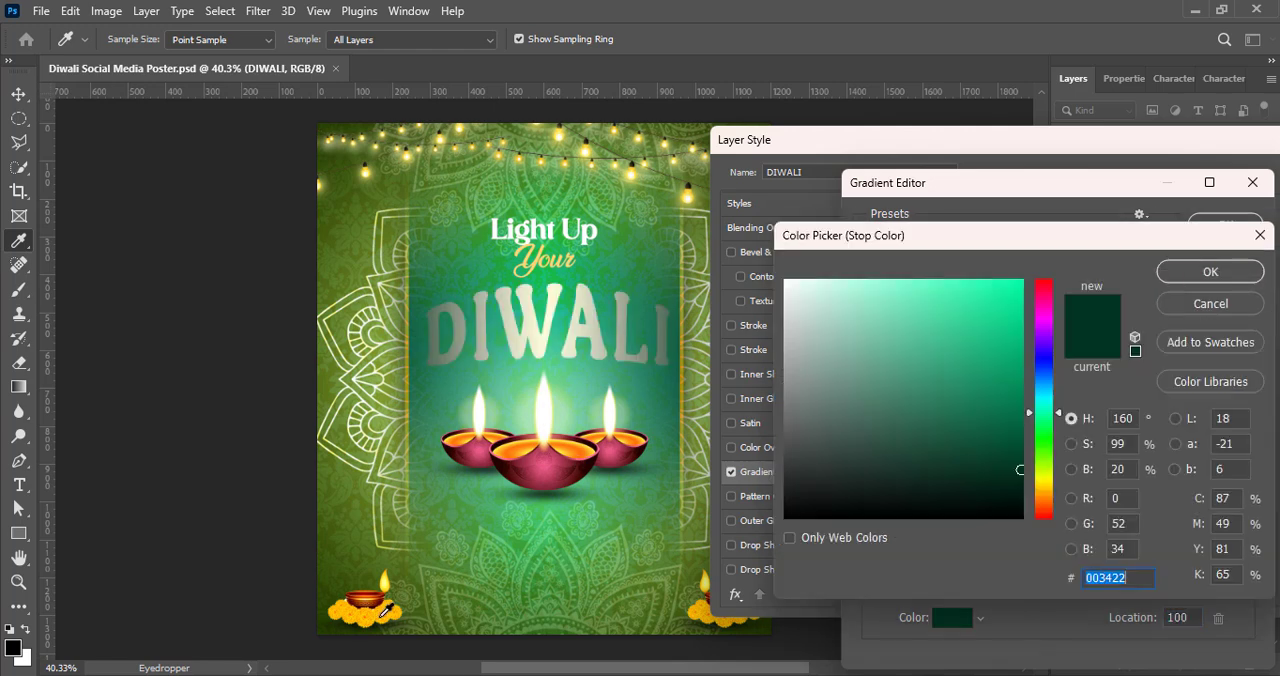
click(1020, 281)
drag(1041, 497, 1041, 494)
click(1210, 271)
click(1225, 222)
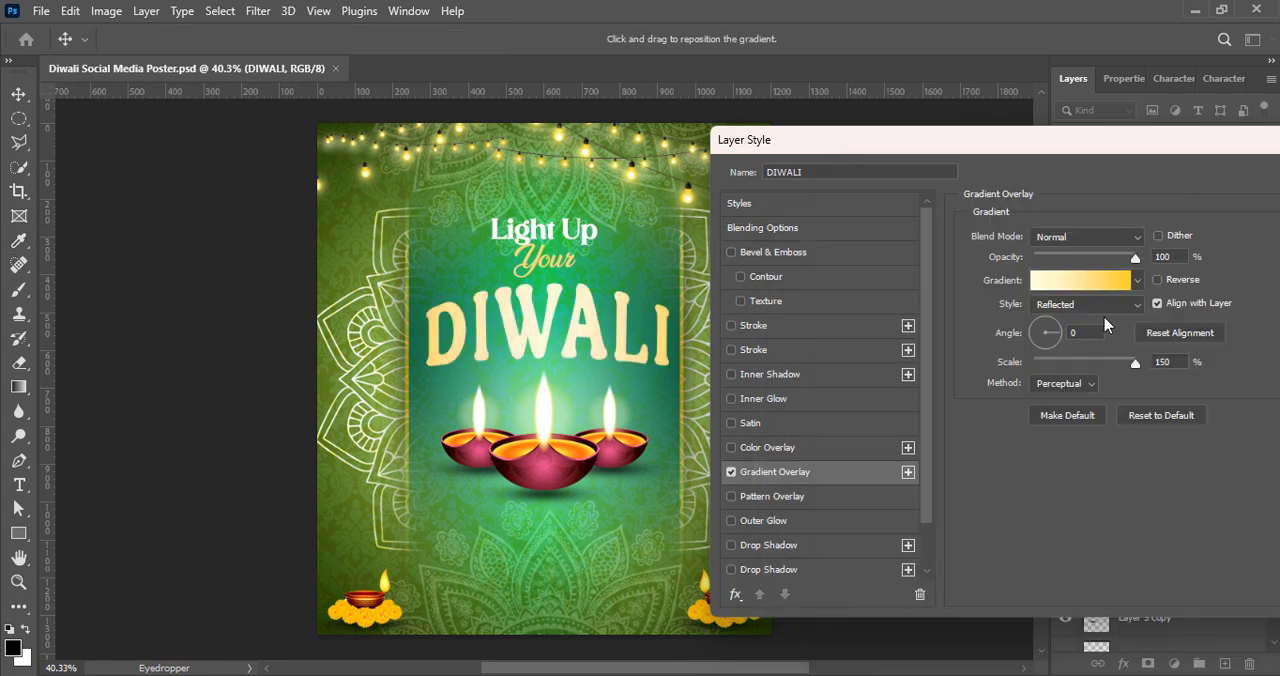
Step: Make the "DIWALI" gradient linear and reversed at 87° with 132% scale, and change its golden stop to a lighter yellow
click(1085, 304)
click(1060, 318)
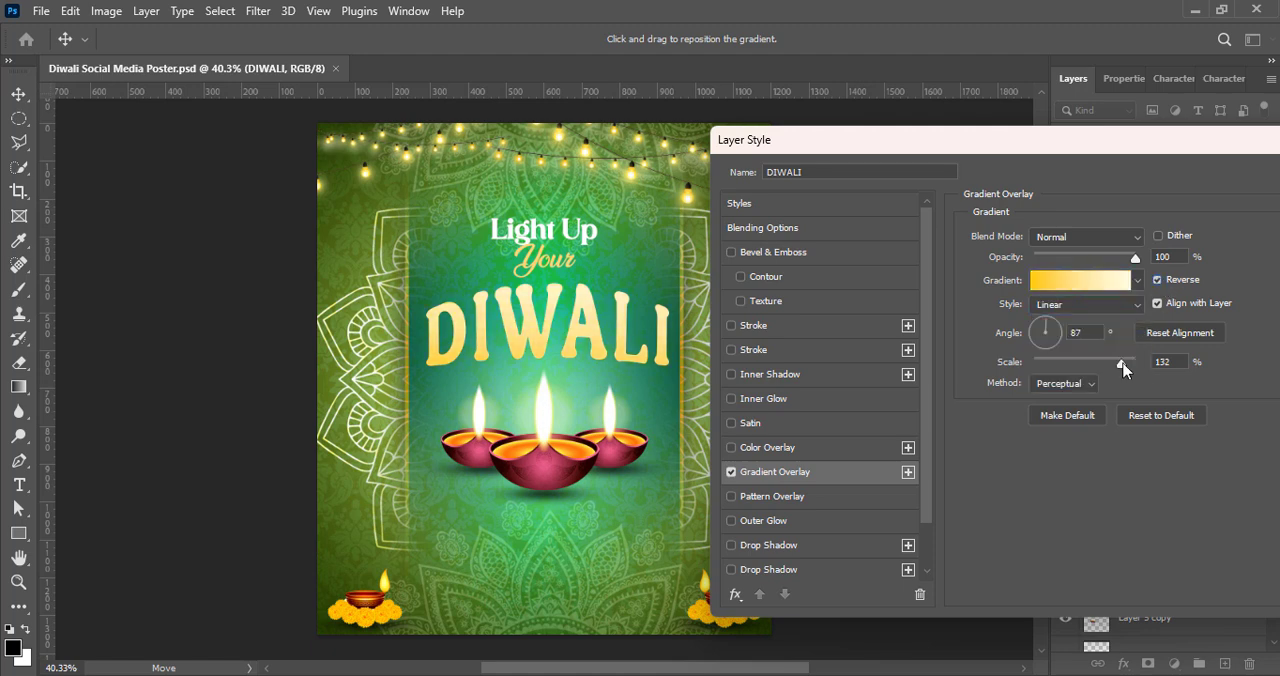
click(1080, 280)
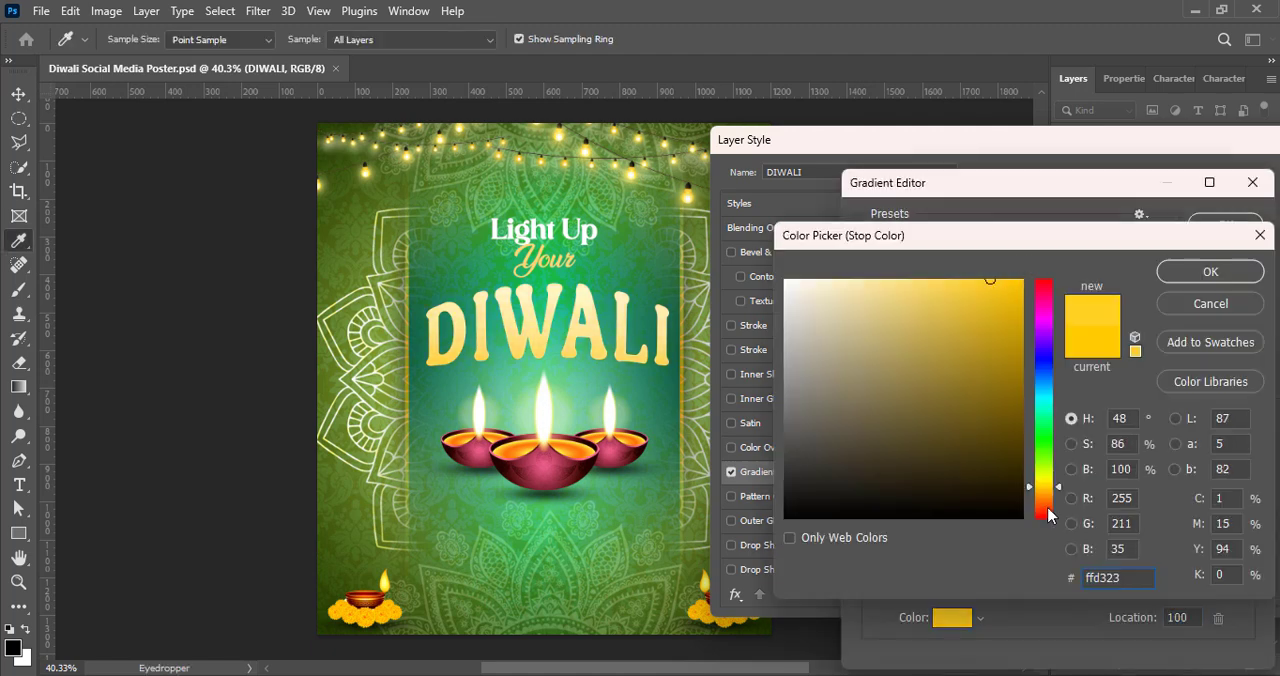
drag(1044, 480, 1044, 482)
click(953, 279)
click(1179, 273)
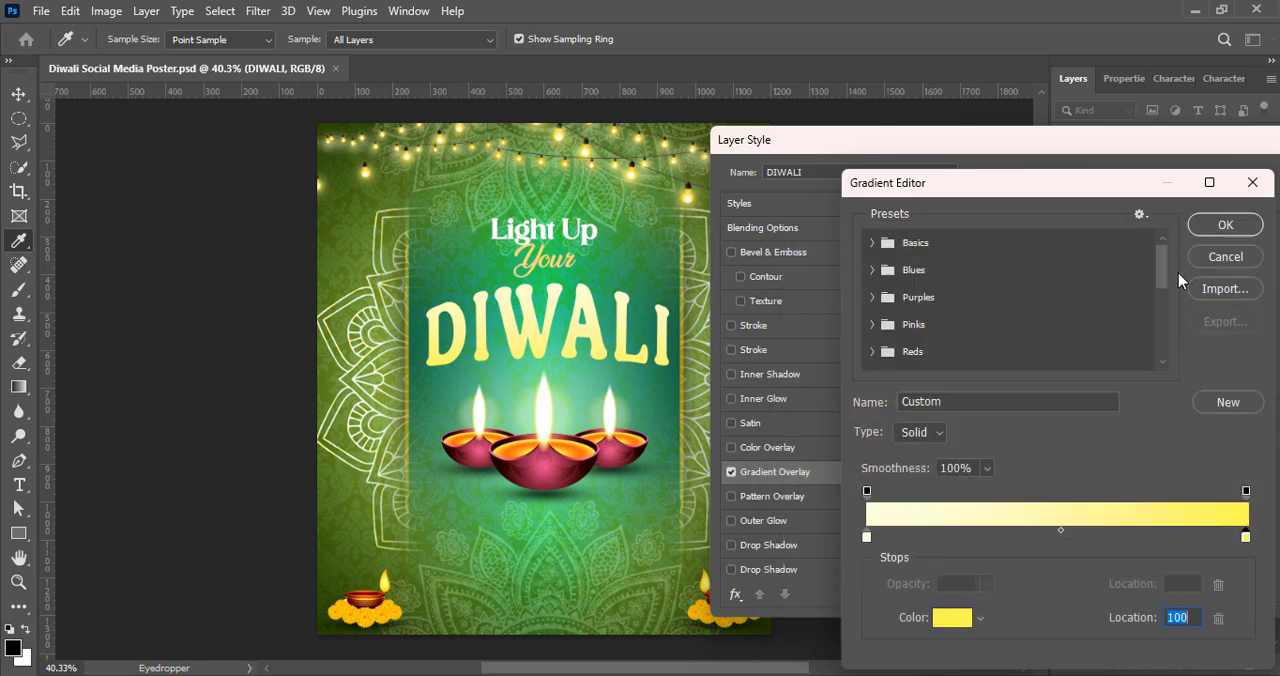
click(1225, 225)
Step: Add a 3 px outside stroke to the "DIWALI" text with a solid dark red colour fill
click(754, 325)
click(1047, 344)
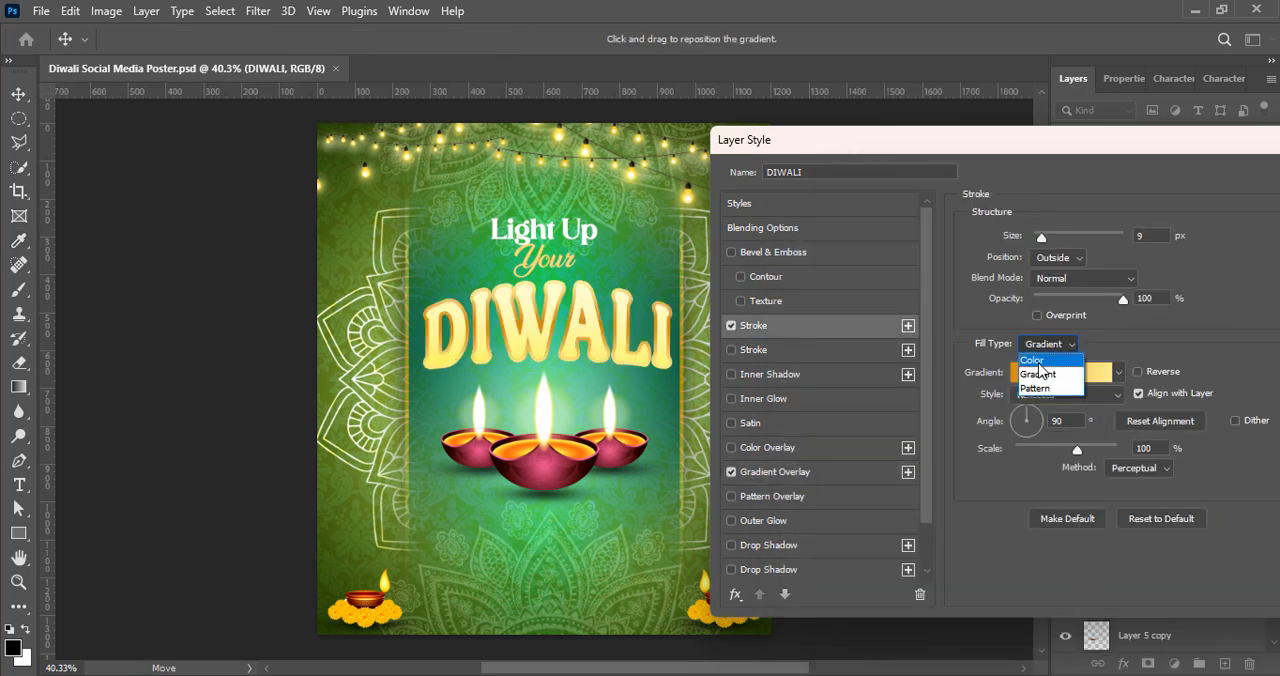
click(1039, 363)
click(1011, 377)
drag(1047, 490, 1046, 508)
drag(1019, 484, 1024, 458)
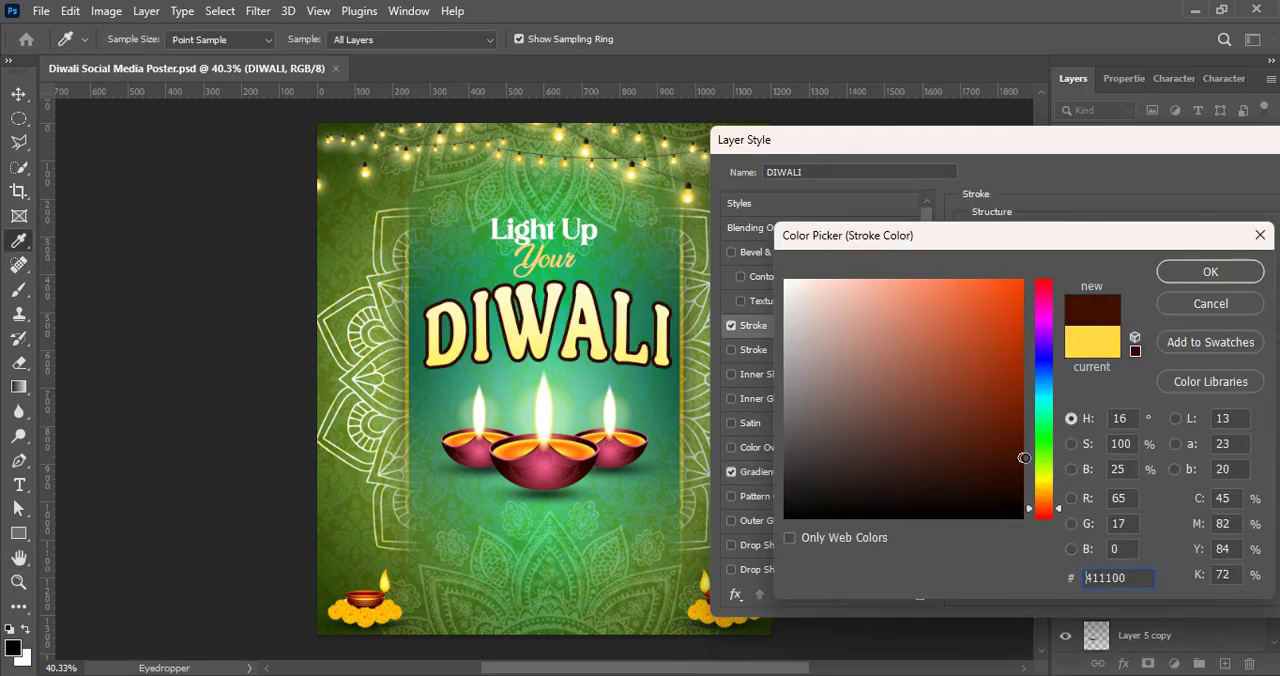
drag(1047, 508, 1047, 518)
click(1027, 410)
click(1210, 272)
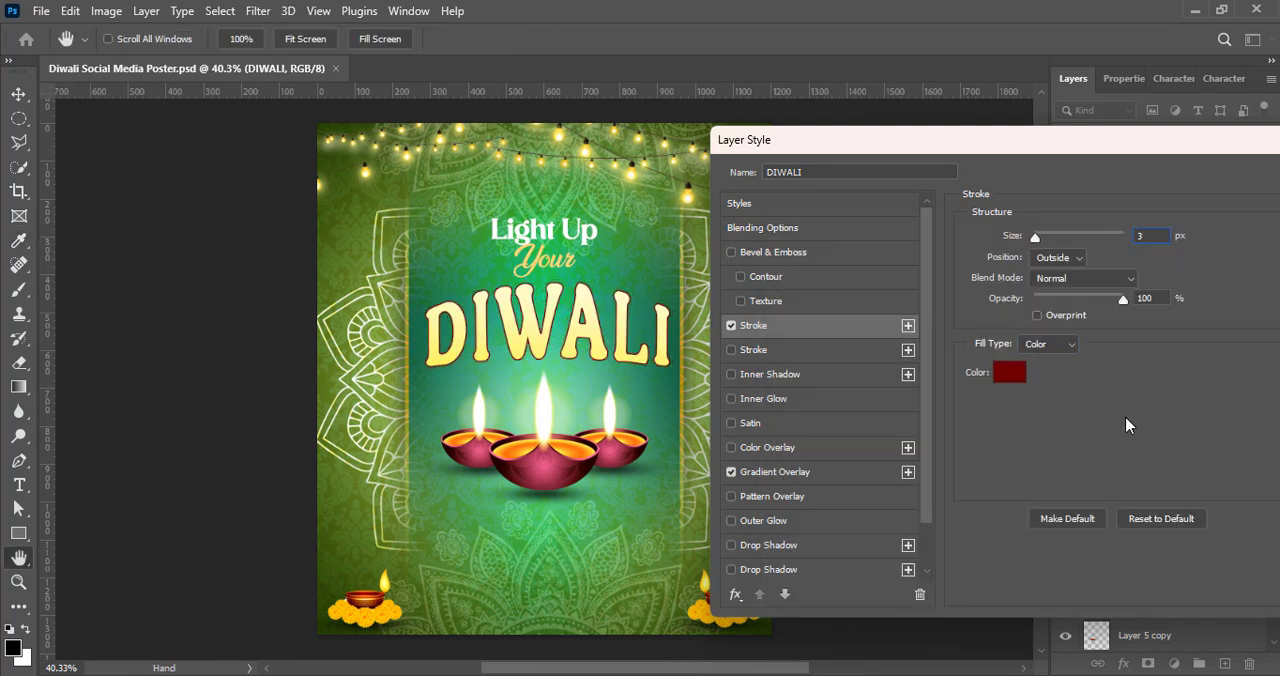
Step: Reduce the "DIWALI" stroke opacity to 67%, apply the layer style and save the document
drag(1090, 140, 643, 149)
click(923, 185)
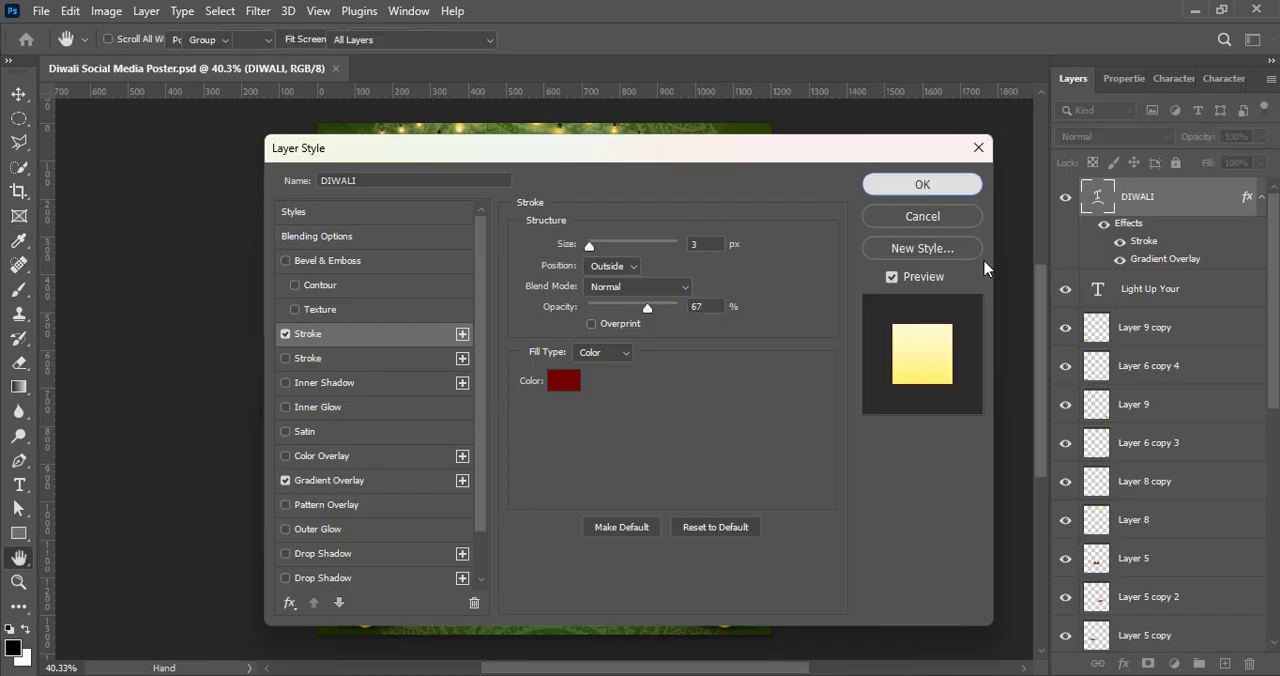
click(916, 233)
key(ctrl+s)
Step: Duplicate the "DIWALI" text layer, place the copy beneath the original and hide the copy's effects
click(1129, 202)
key(ctrl+j)
drag(1149, 284, 1122, 356)
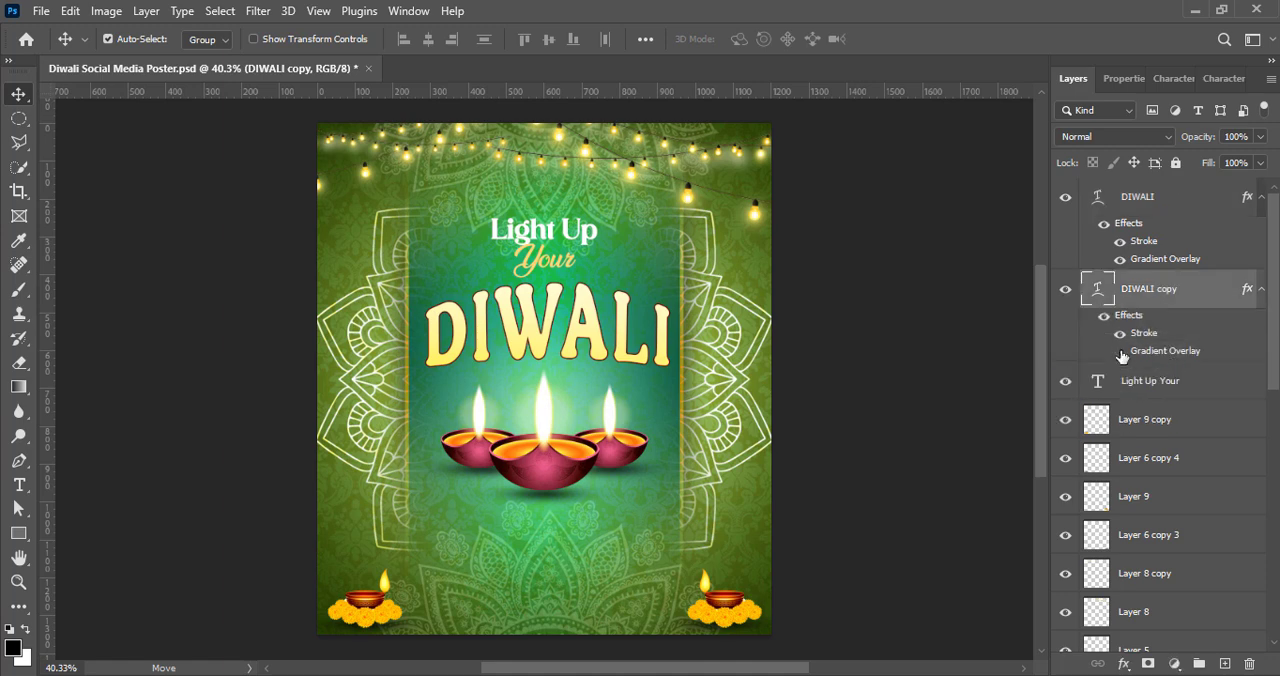
Step: Change the text colour of the lower "DIWALI" copy to black
double_click(1098, 289)
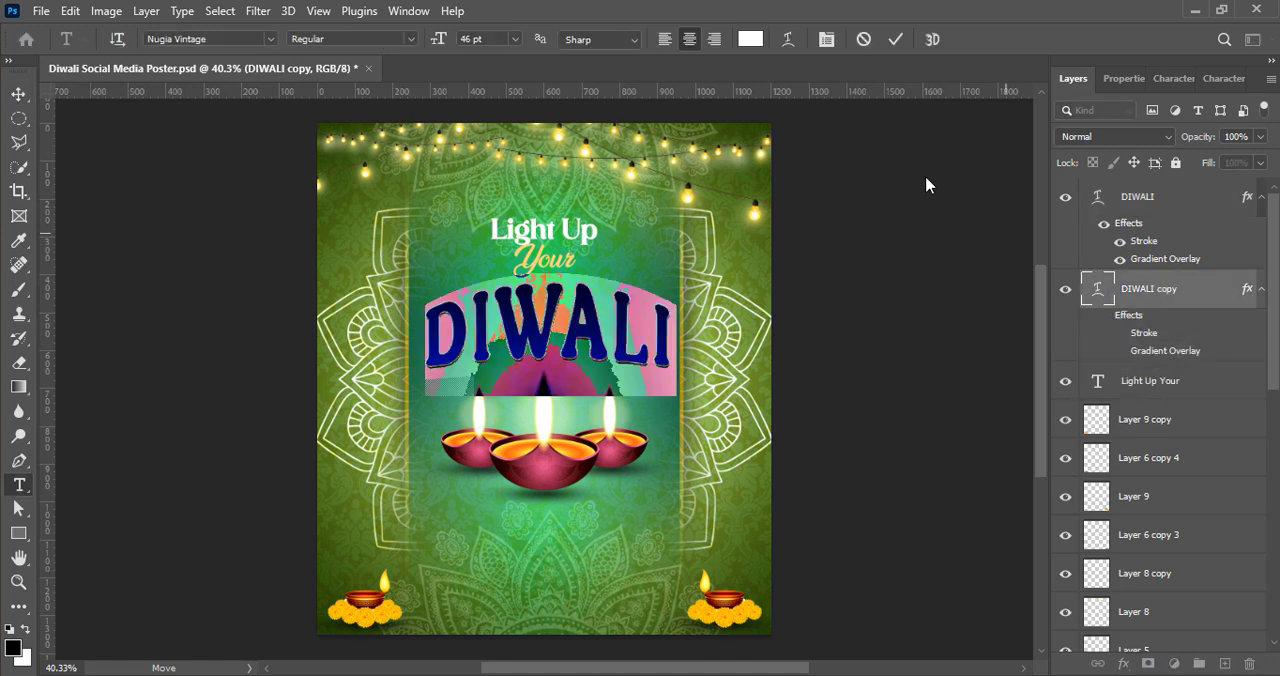
click(750, 39)
drag(846, 448, 785, 521)
click(1210, 272)
click(896, 40)
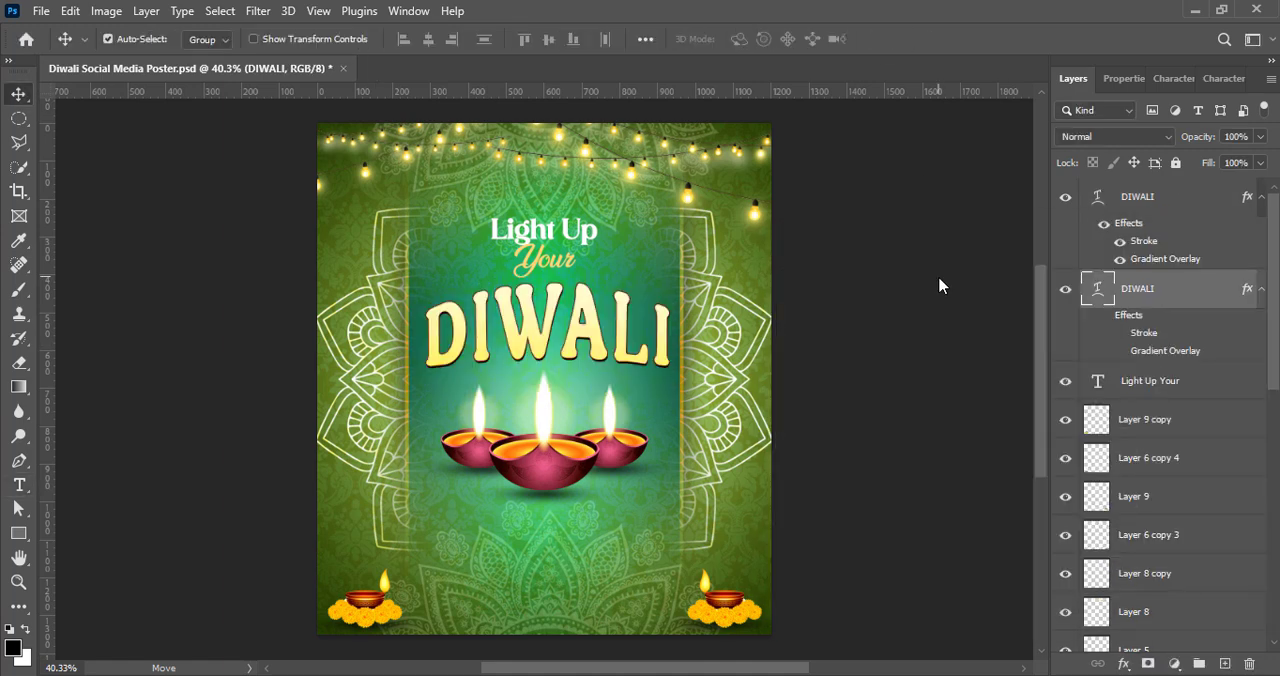
Step: Convert the black "DIWALI" copy to a smart object and apply a Gaussian Blur to it as a soft shadow
right_click(1182, 289)
click(1010, 233)
click(258, 11)
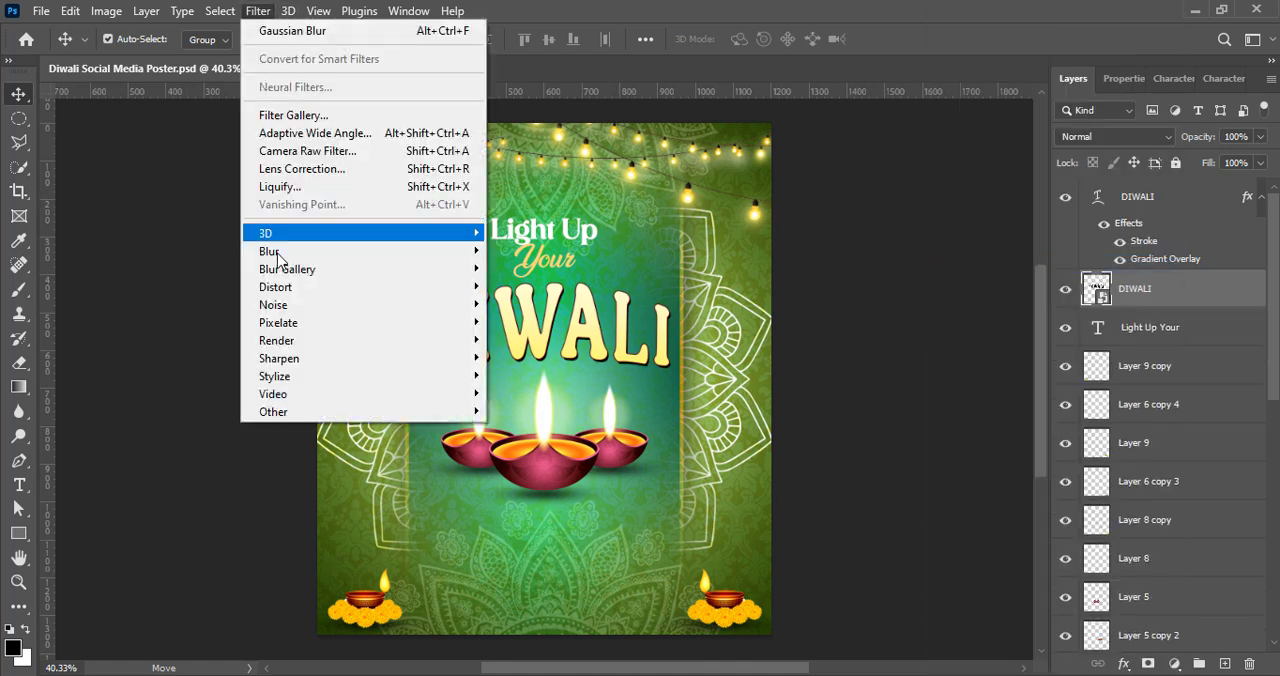
click(292, 30)
key(Return)
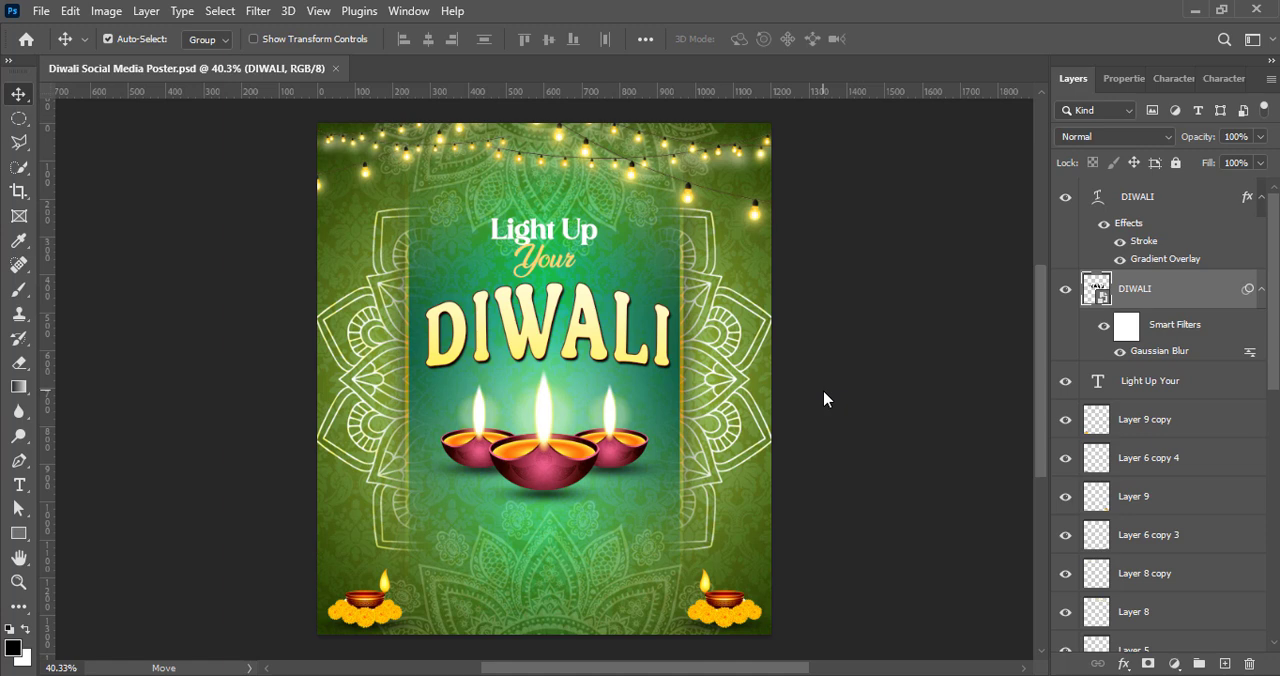
Step: Set the leading of the word "Your" to 21 pt, shift the "Light Up Your" text slightly upward and save
click(1150, 381)
click(1173, 78)
click(1268, 137)
click(1212, 238)
click(1215, 137)
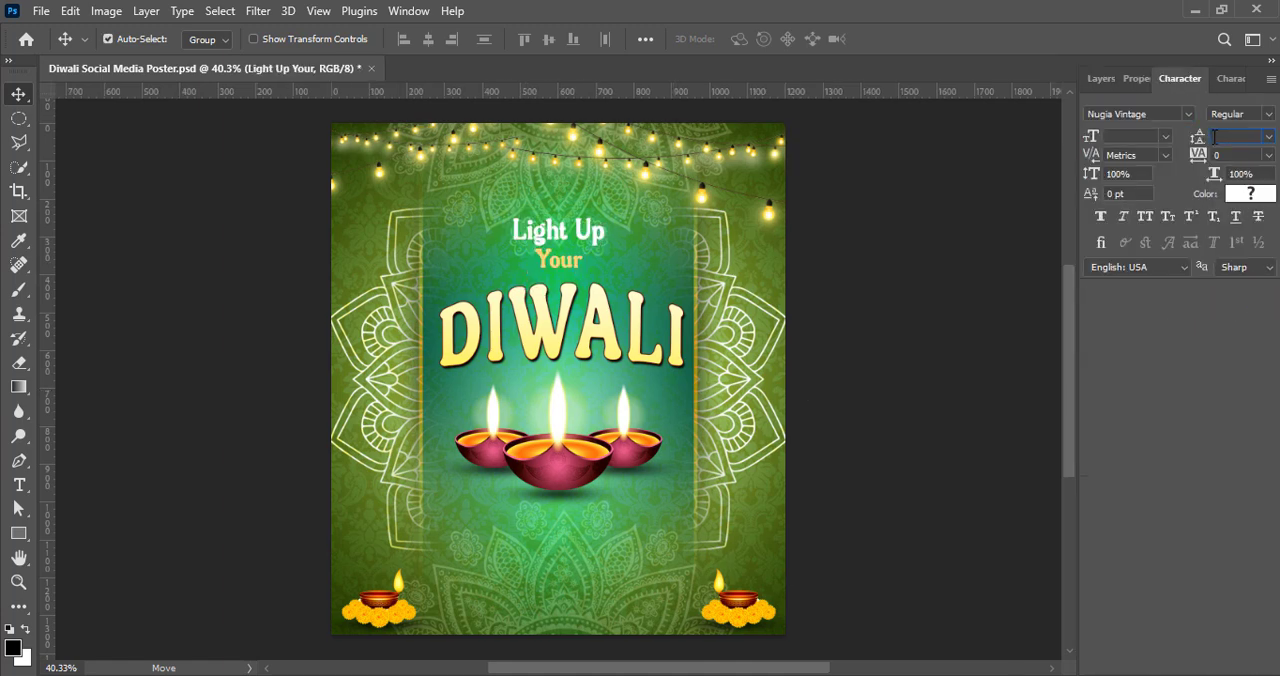
key(t)
double_click(560, 260)
drag(1225, 136, 1216, 135)
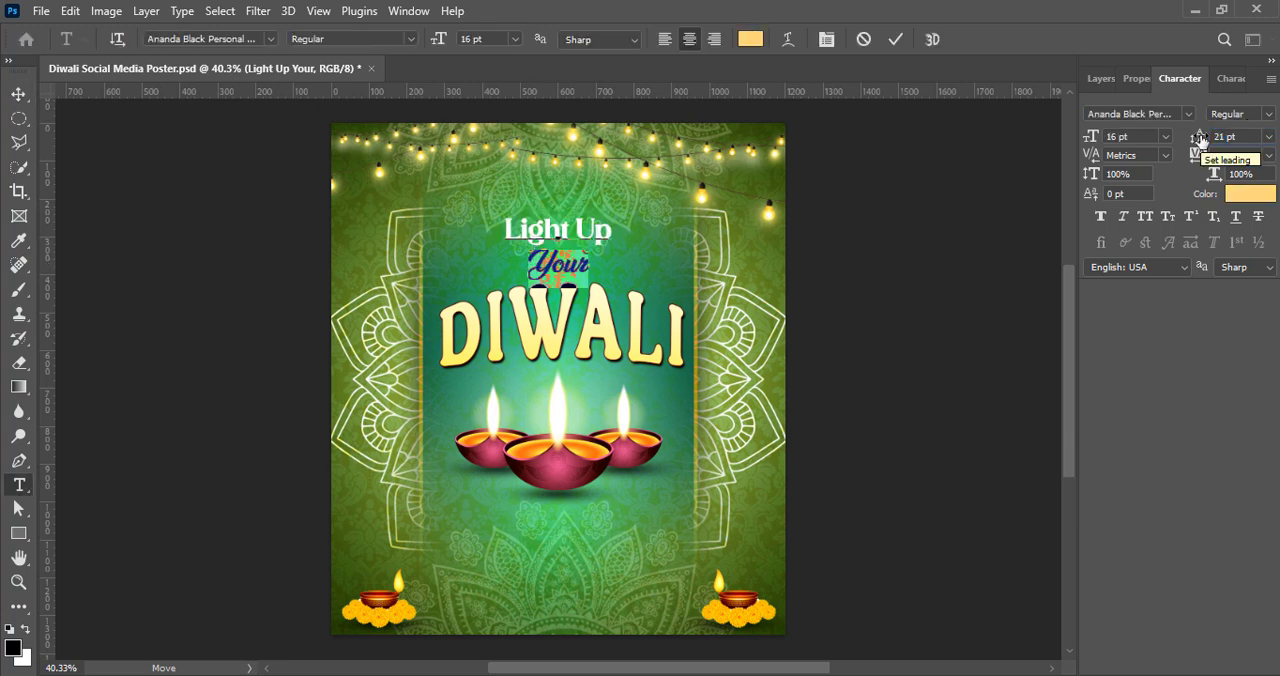
click(895, 39)
key(v)
key(ctrl+s)
Step: Add a black drop shadow to the "Light Up Your" text with 65% opacity, 90° angle, 3 px distance and 13 px size
click(1100, 78)
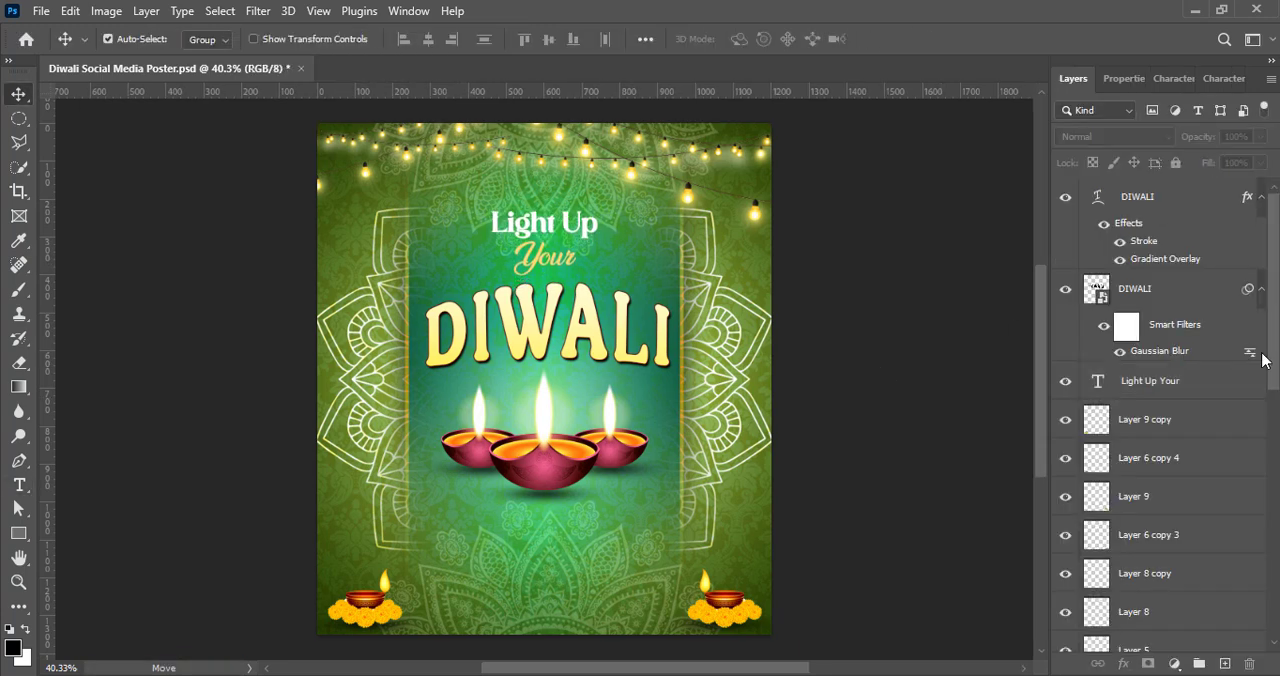
double_click(1205, 384)
click(671, 555)
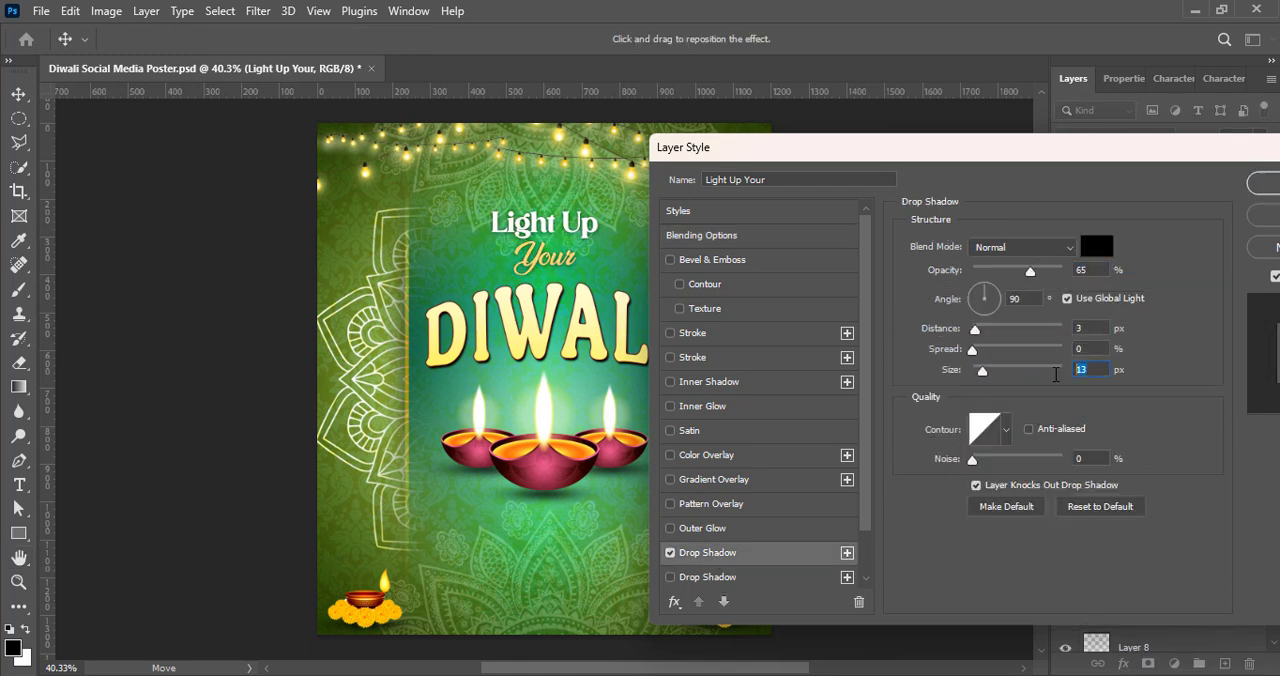
key(Return)
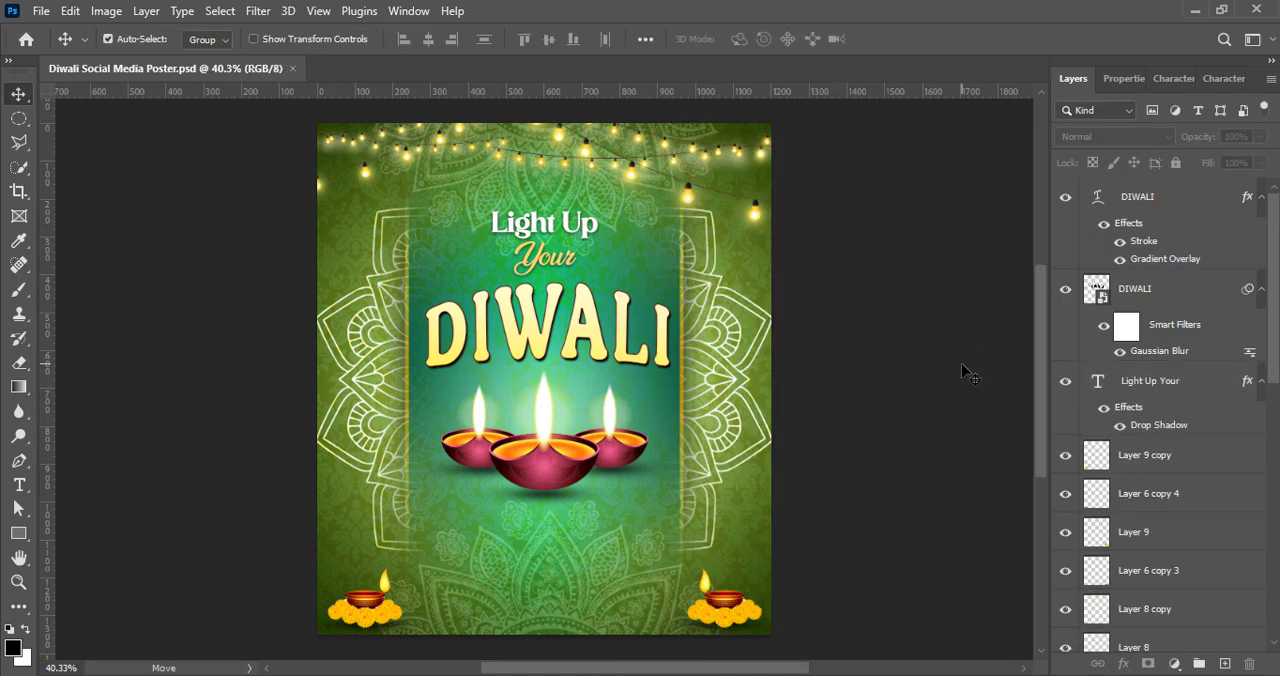
Step: Paste the message "May Your Diwali Be as Bright as the Lights That Illuminate Your" as new text below the diyas
key(t)
click(443, 522)
key(ctrl+v)
click(19, 94)
Step: Recolor the greeting message white and set its font size to 9 pt
double_click(1097, 197)
click(750, 39)
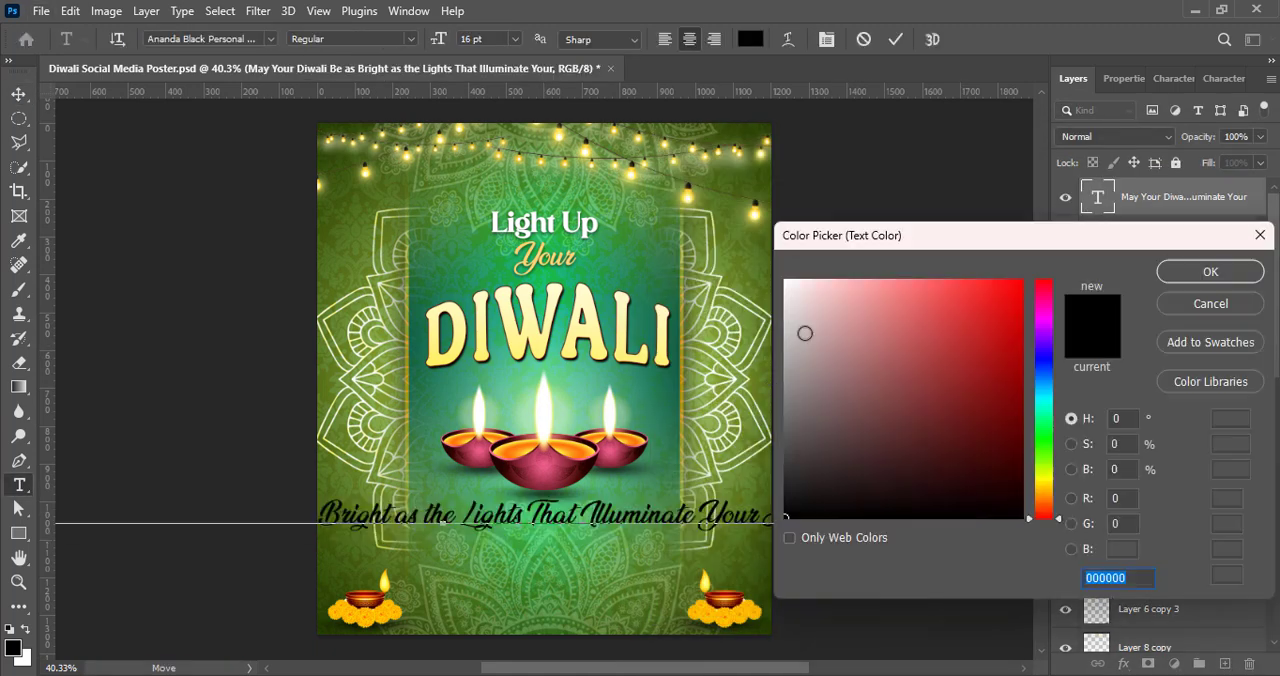
click(787, 281)
key(Return)
click(1174, 80)
click(1162, 138)
click(1138, 206)
Step: Set the message in bold Nirmala UI at 8 pt and center it across the poster below the diyas
click(1188, 115)
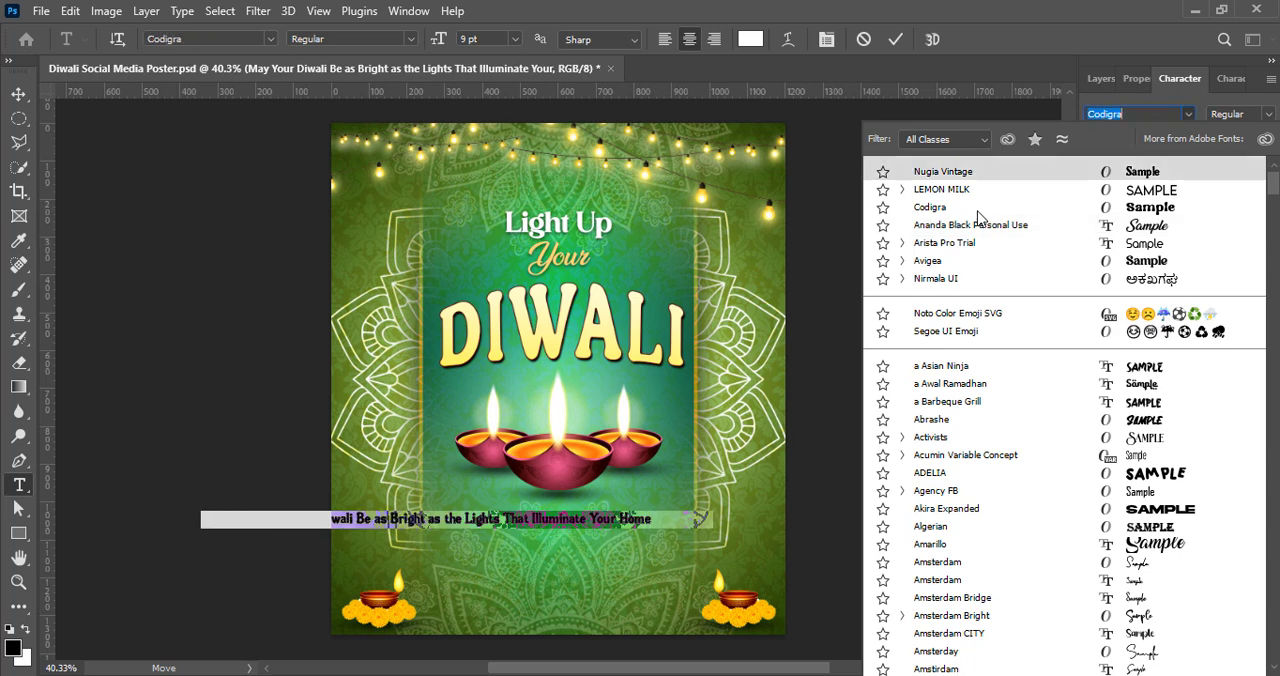
click(966, 289)
click(1100, 218)
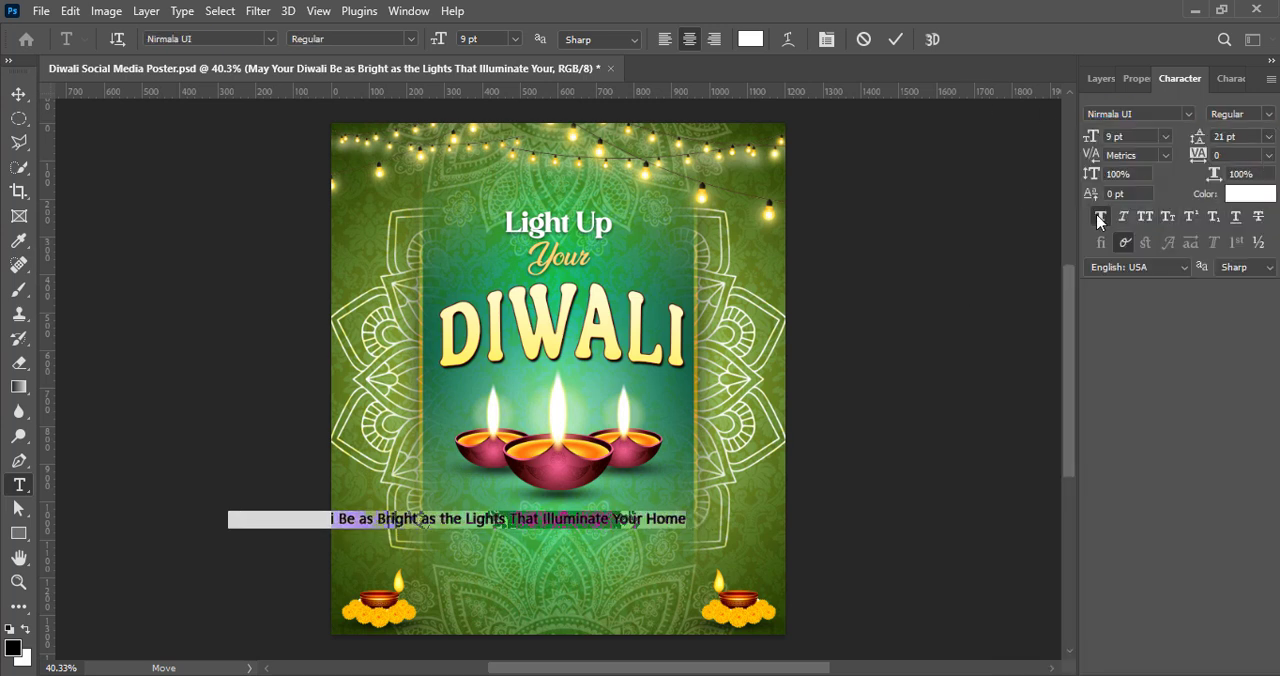
click(1166, 138)
click(1147, 195)
click(897, 40)
key(v)
drag(482, 520, 576, 546)
Step: Change "That" to lowercase "that" in the greeting message
double_click(573, 545)
click(614, 545)
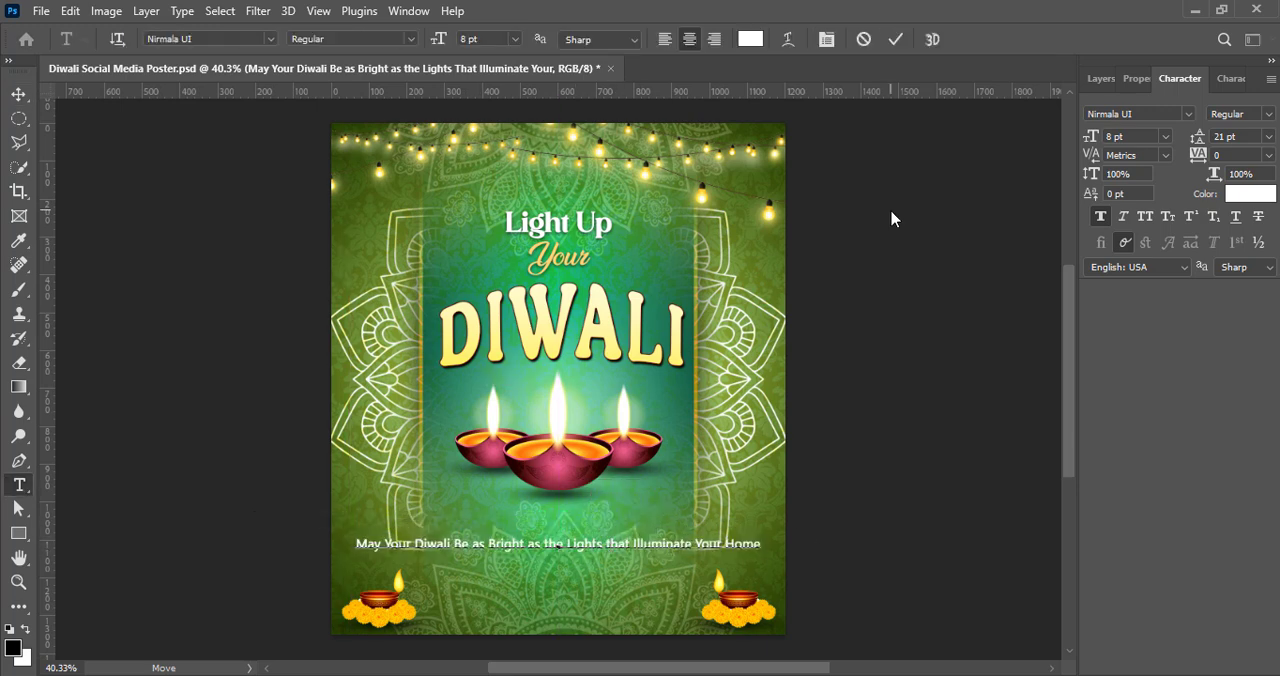
click(896, 39)
key(v)
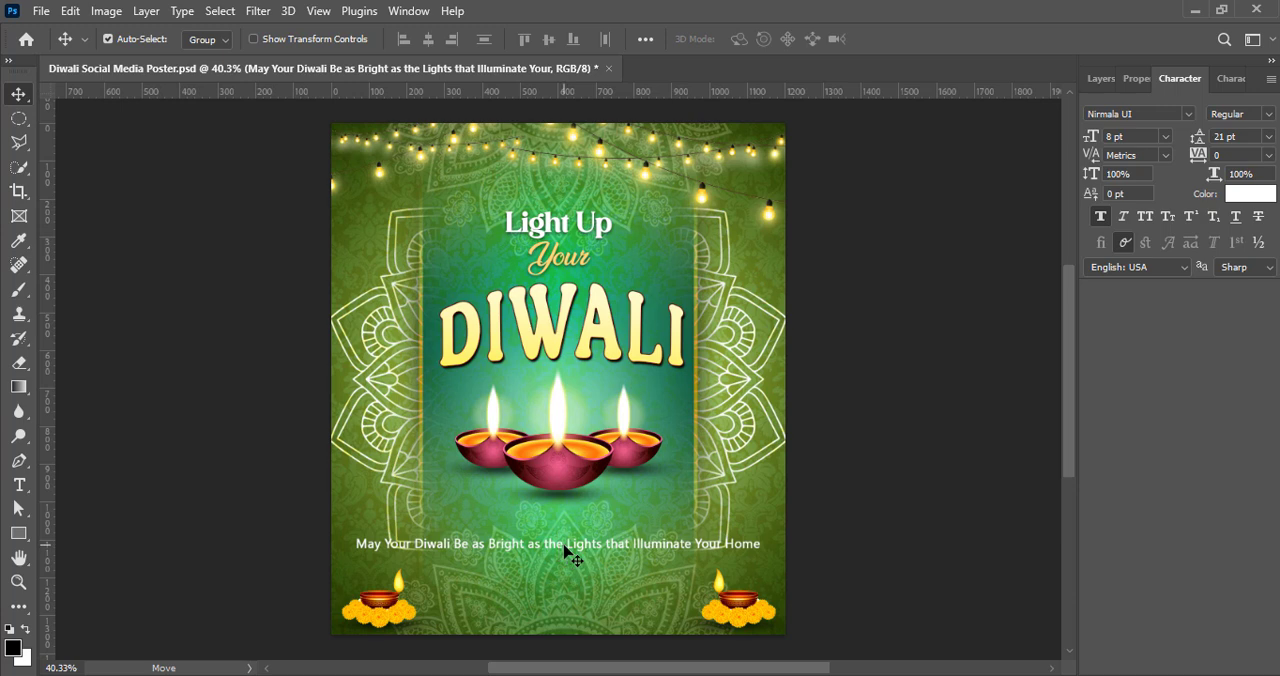
Step: Set the message in Codigra and break it into two lines after "Lights" with 8 pt leading
click(1188, 114)
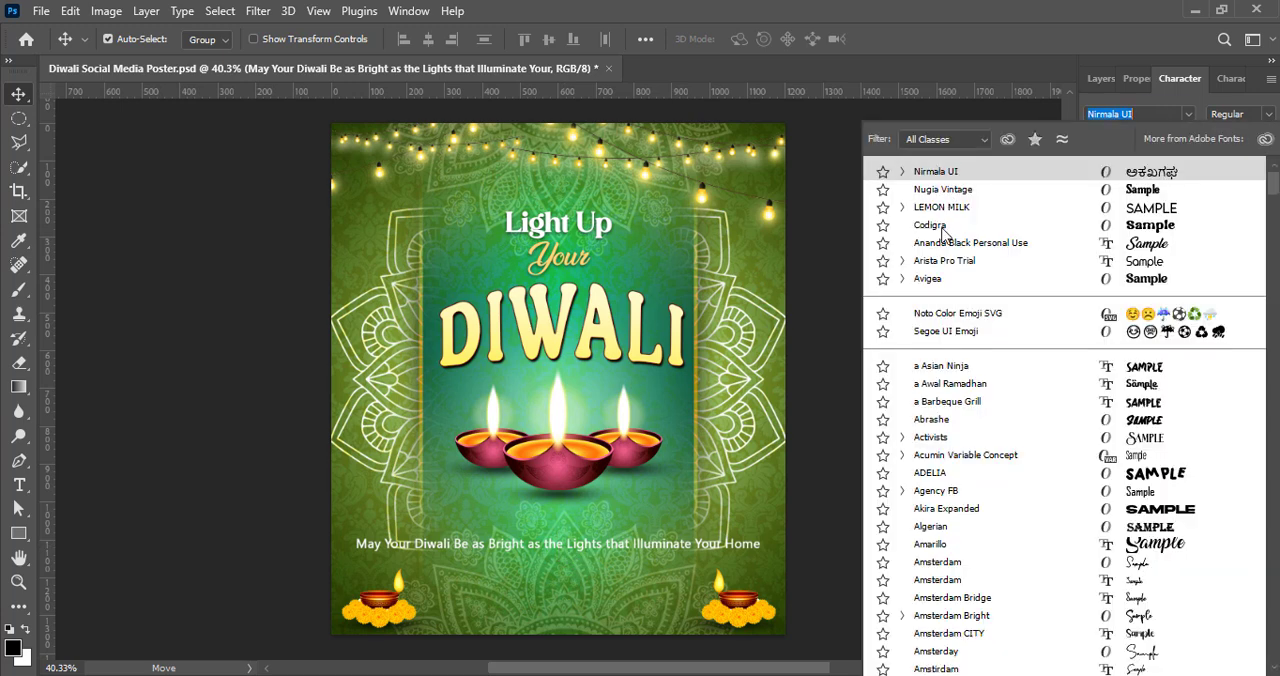
click(930, 225)
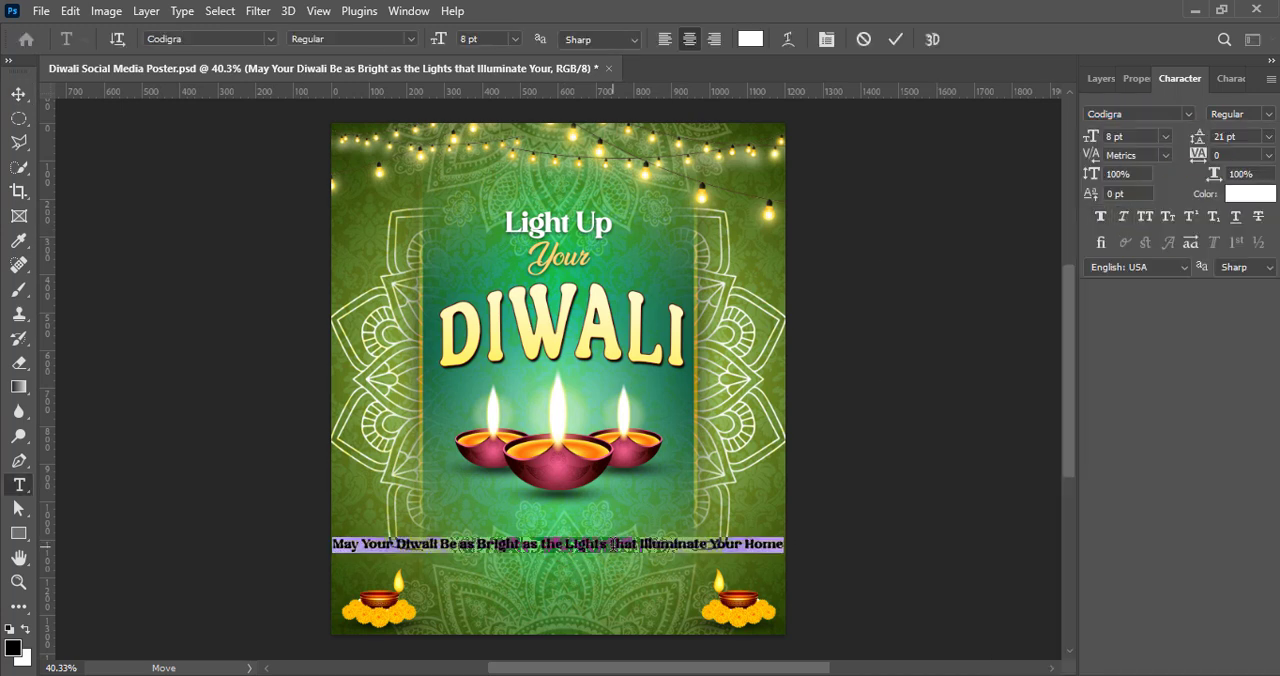
click(610, 545)
key(Return)
key(ctrl+a)
click(1269, 137)
click(1238, 199)
click(896, 39)
key(v)
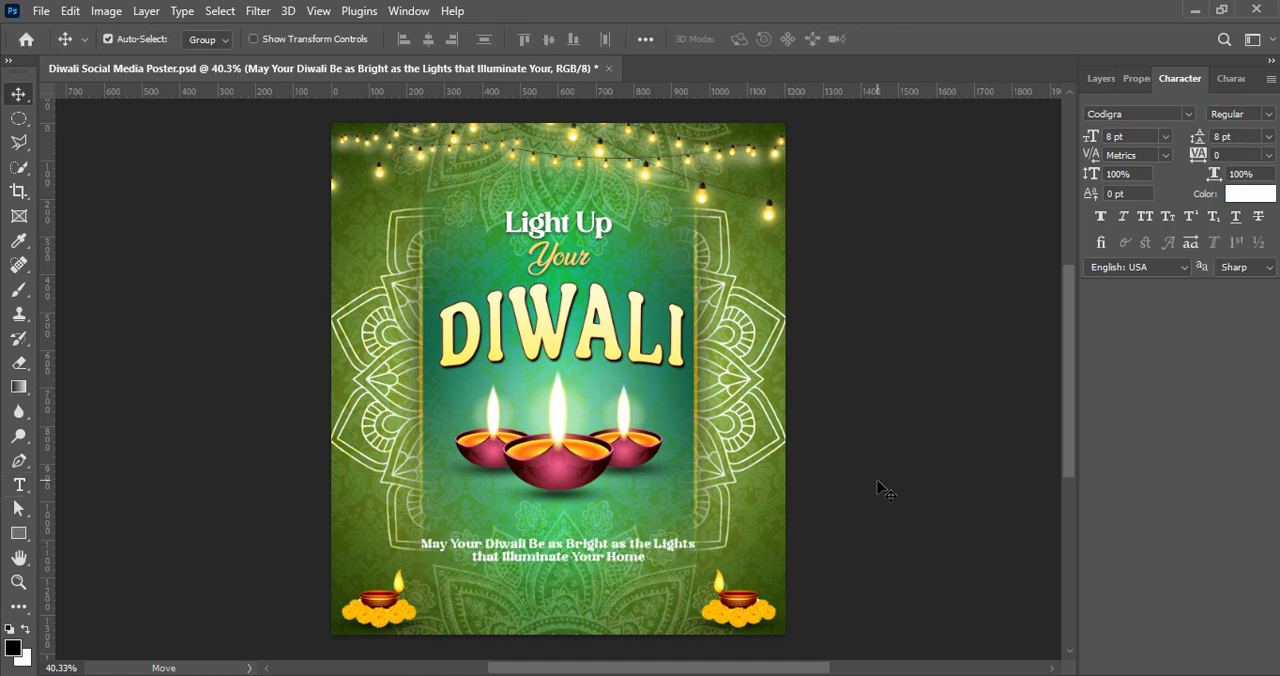
Step: Shift the two-line message upward and place a duplicate of it just below
key(shift+Up)
key(shift+Up)
key(shift+Up)
key(shift+Up)
key(shift+Up)
key(ctrl+j)
key(shift+Down)
key(shift+Down)
key(shift+Down)
key(shift+Down)
key(shift+Down)
key(shift+Down)
key(shift+Down)
Step: Replace the duplicate's text with "May the glow of lamps and the echo of prayers fill your life with joy." and "Happy Diwali" on its own line
double_click(564, 553)
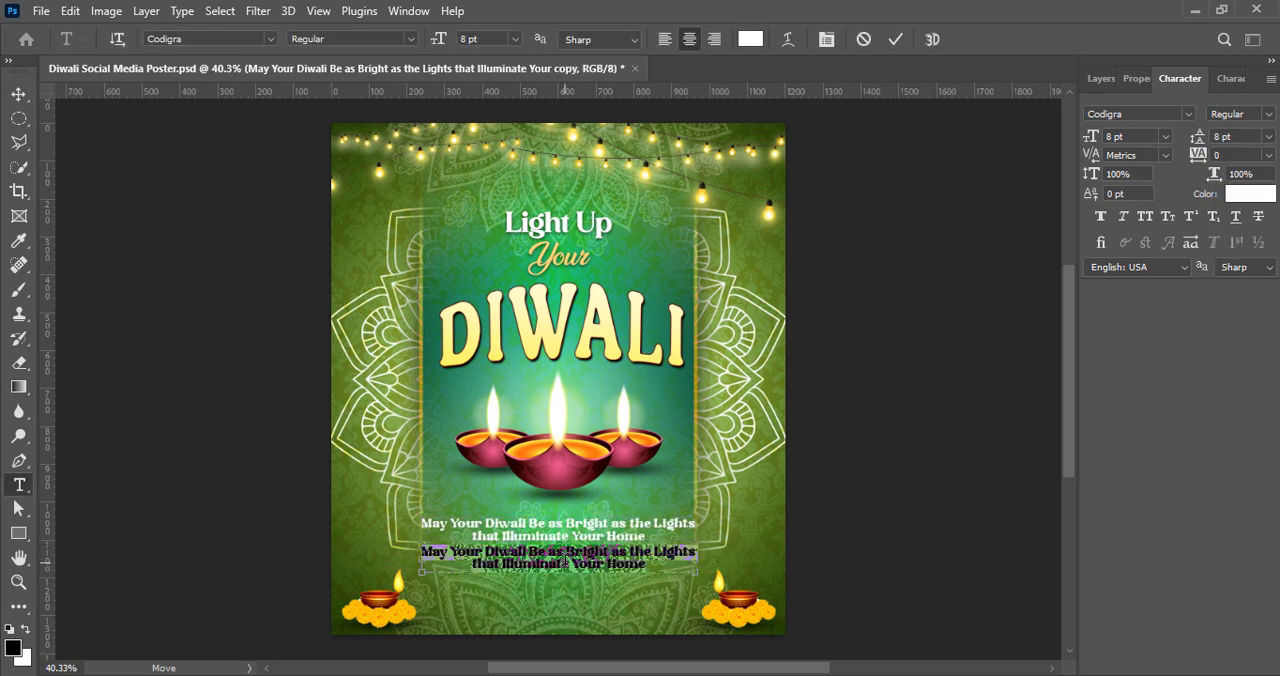
key(ctrl+v)
click(896, 39)
double_click(744, 550)
click(740, 551)
key(Return)
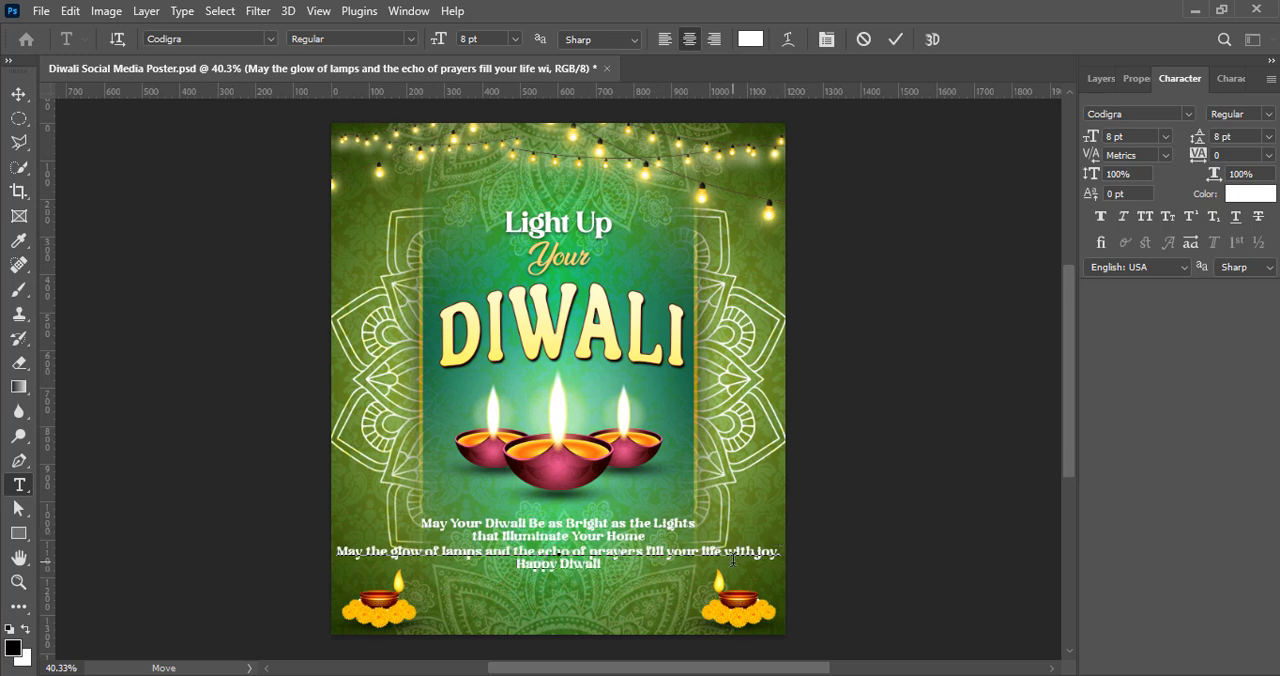
Step: Set the second message to 6 pt with 6 pt leading, and its "Happy Diwali" line to 9 pt
click(1164, 137)
click(1144, 179)
key(ctrl+a)
click(1165, 137)
click(1141, 182)
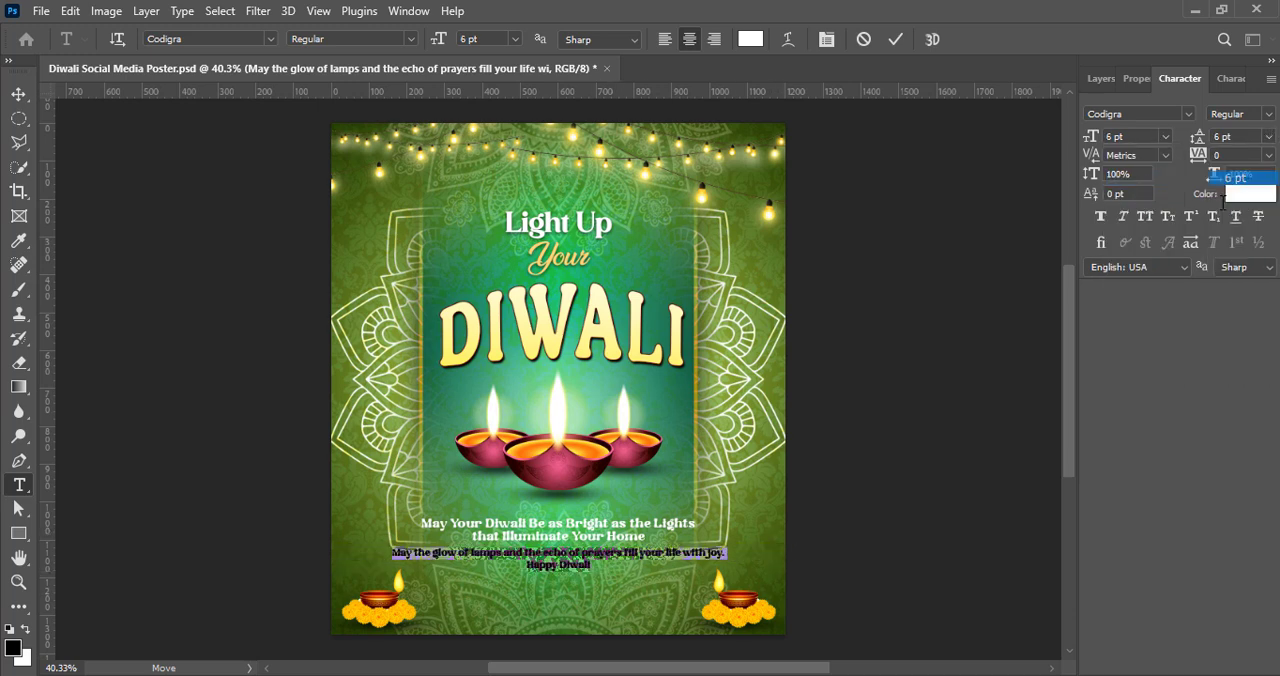
click(1165, 137)
click(1125, 209)
click(896, 39)
Step: Change the font of the "May the glow of lamps…" line to Century Gothic
drag(392, 553, 726, 553)
click(1188, 114)
scroll(986, 598, down, 20)
scroll(993, 594, down, 10)
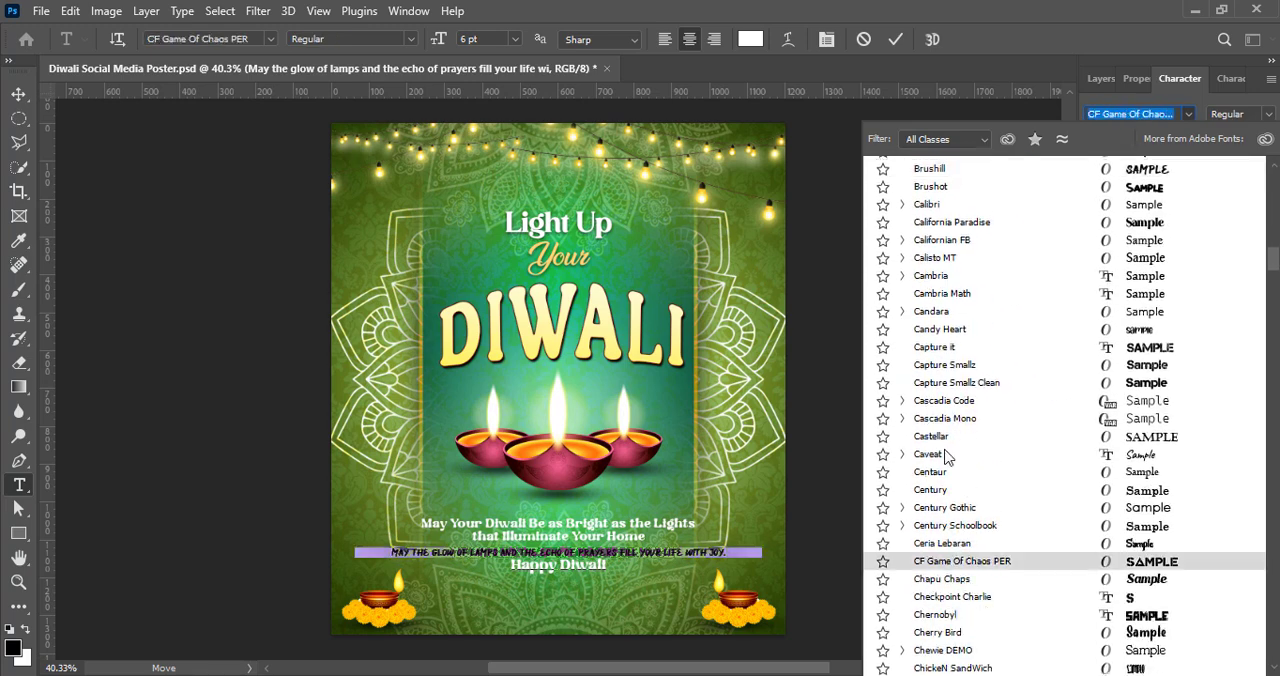
click(955, 509)
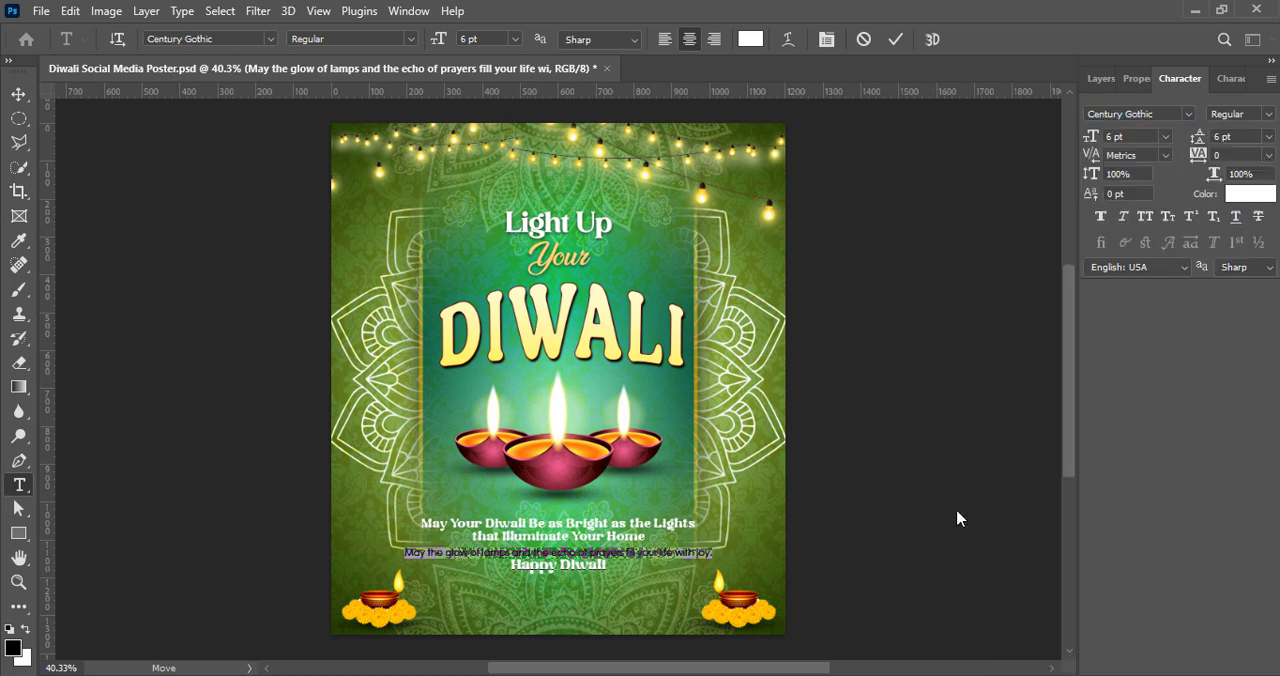
key(ctrl+Return)
key(v)
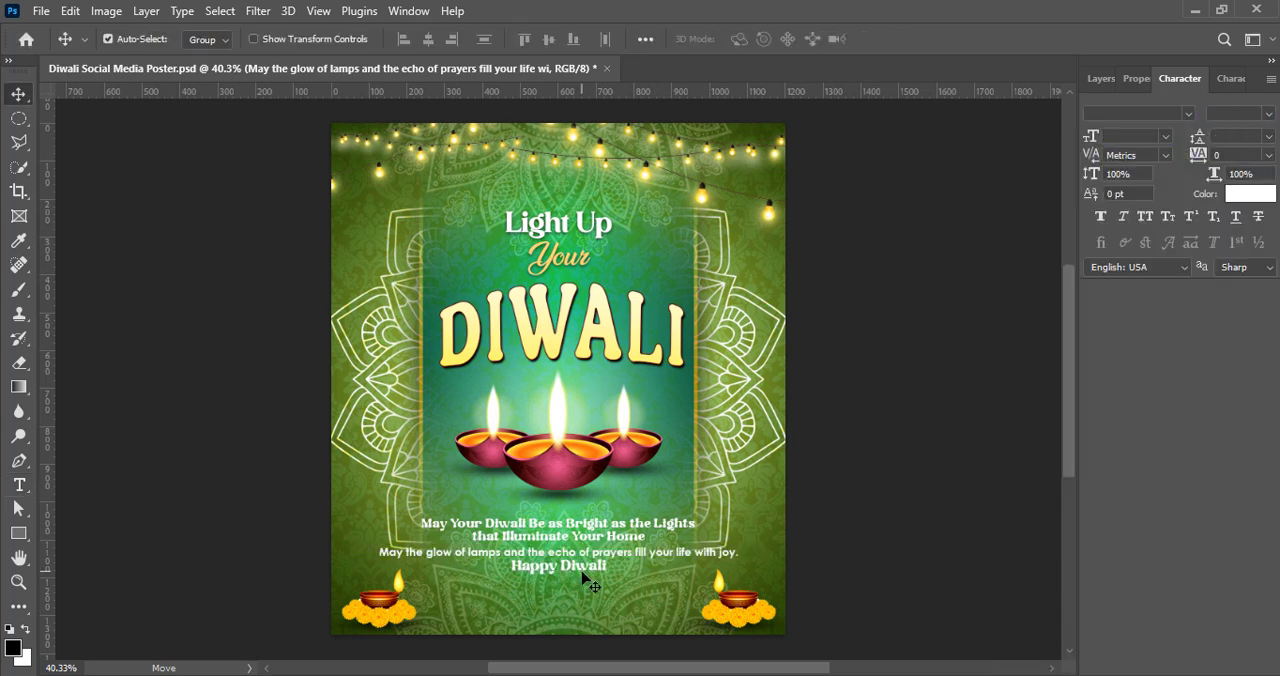
Step: Recolor the "May Your Diwali Be as Bright…" message golden yellow #ffde45
click(1100, 78)
double_click(1097, 238)
click(895, 39)
double_click(1099, 238)
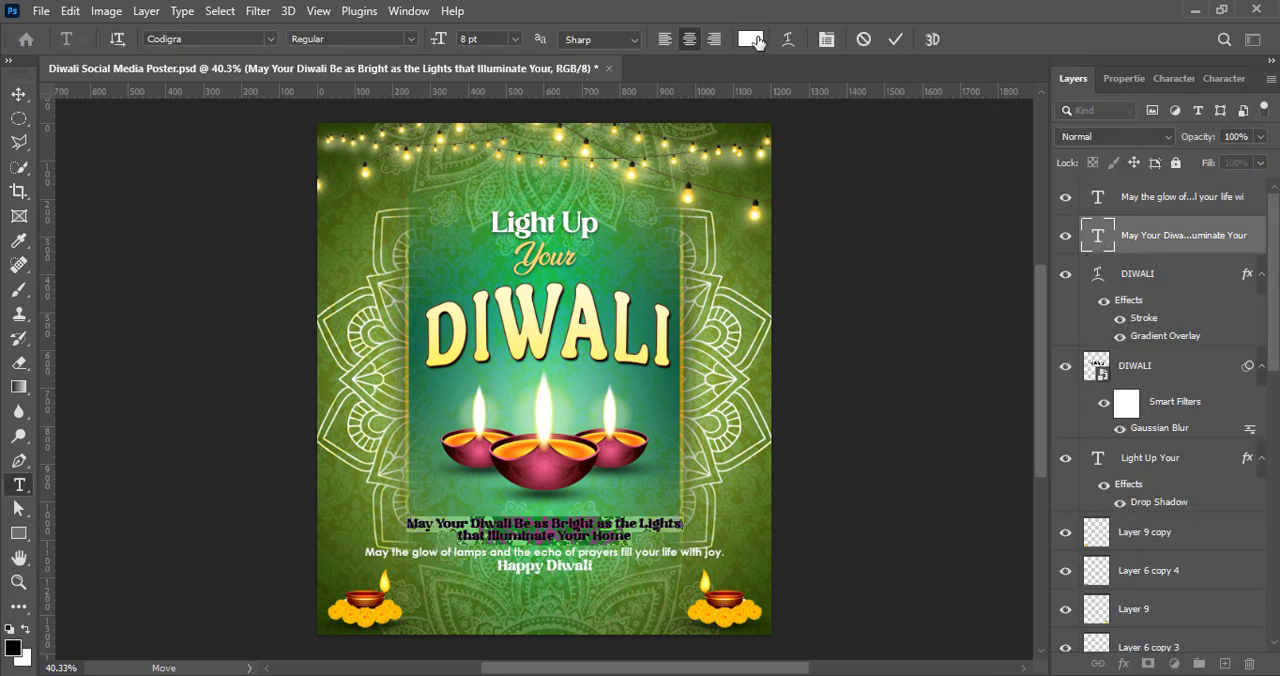
click(750, 39)
click(707, 607)
click(1040, 486)
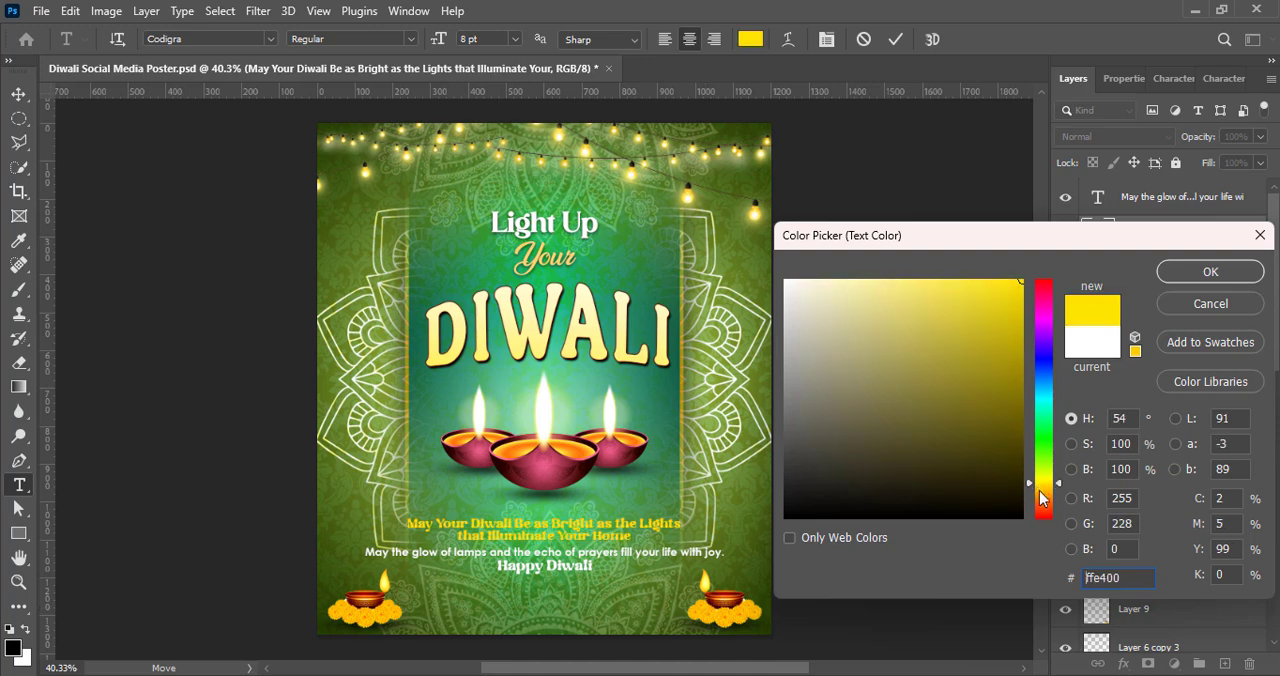
click(1210, 272)
click(895, 39)
Step: Add two black drop shadows to the yellow message: 85% opacity, 3 px distance, 8 px size, and a wide one at 88% opacity, 0 px distance
right_click(1095, 245)
click(1120, 249)
click(738, 550)
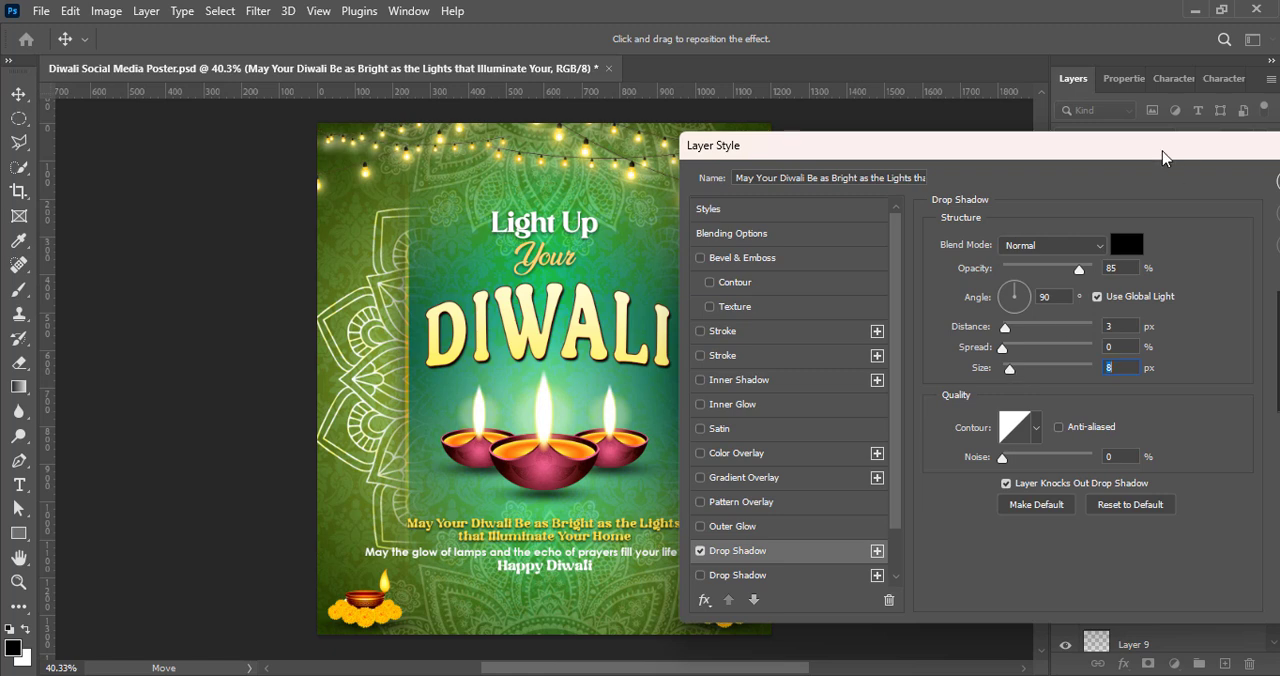
click(714, 576)
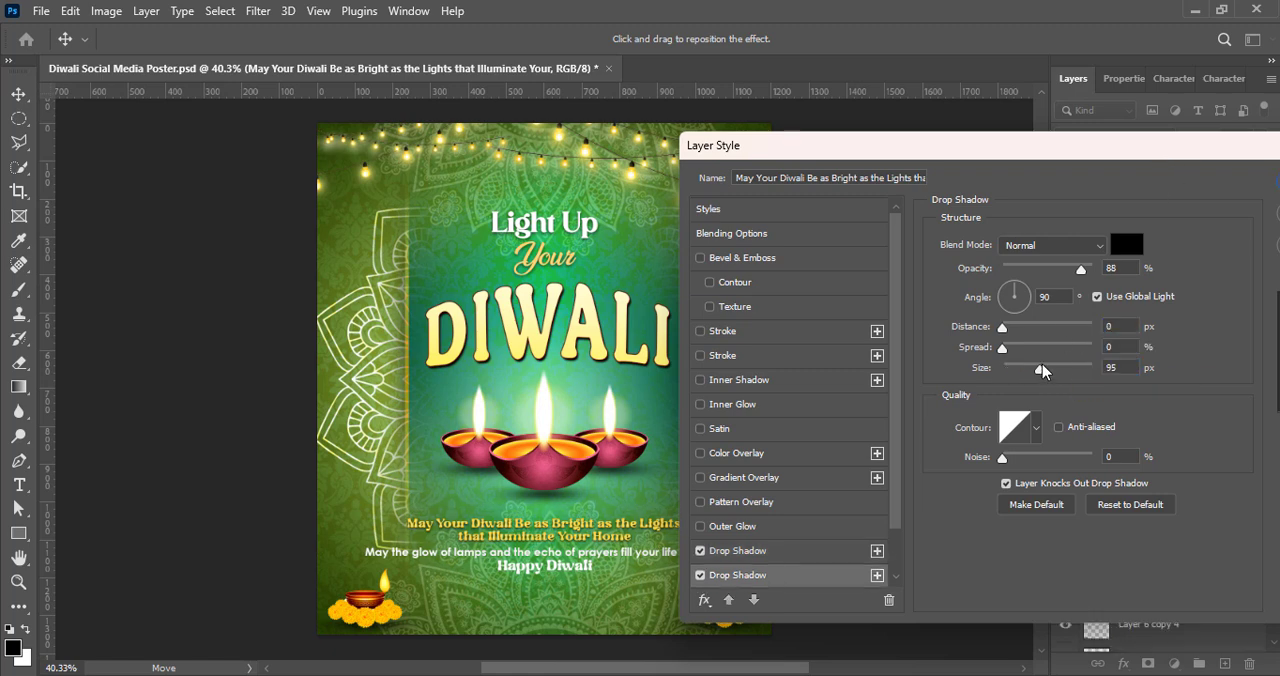
drag(1040, 370, 1070, 370)
drag(1060, 146, 883, 158)
click(1164, 197)
click(1186, 207)
Step: Add a drop shadow to the "May the glow of lamps…" text layer
double_click(1100, 200)
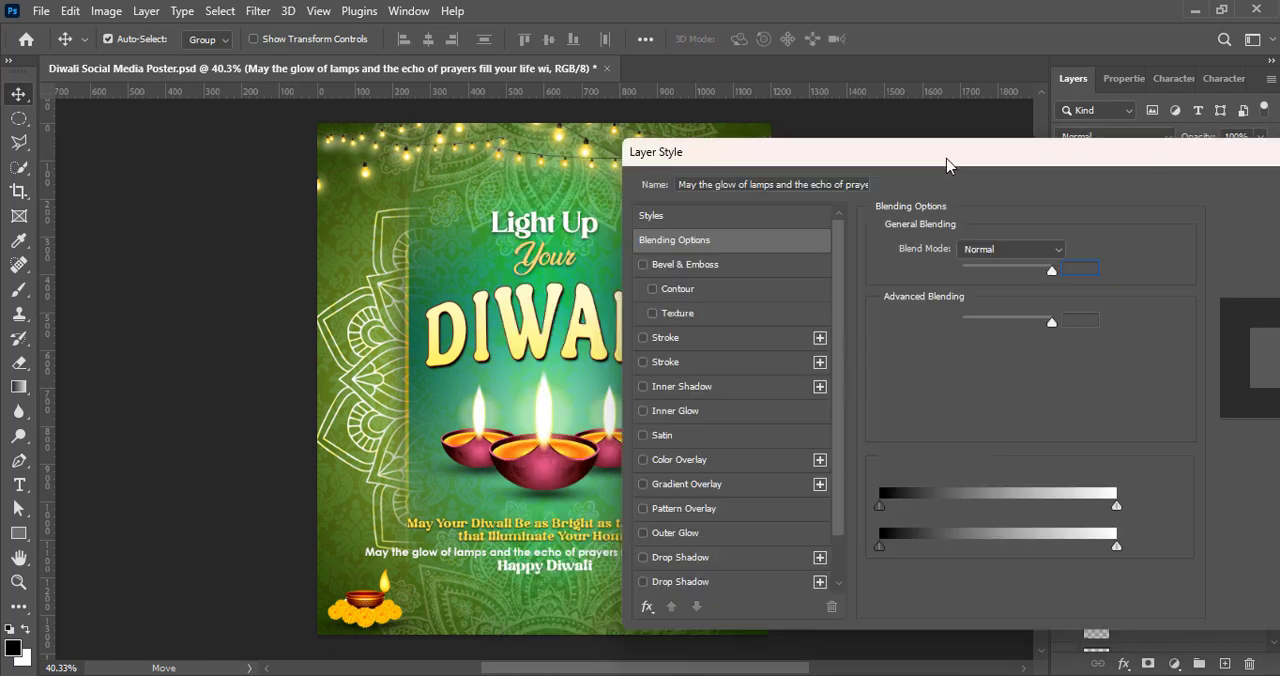
click(690, 554)
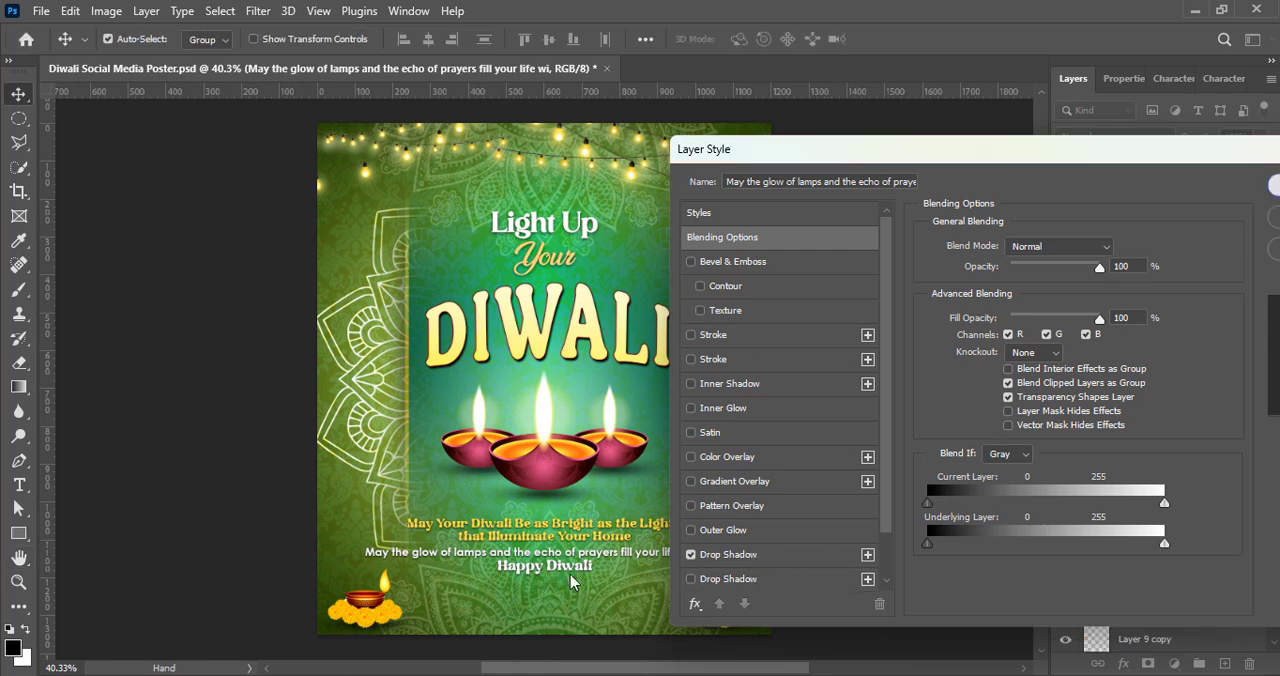
click(1265, 190)
Step: Set the "Happy Diwali" line in bold small caps at 10 pt
key(t)
click(1173, 79)
click(1167, 216)
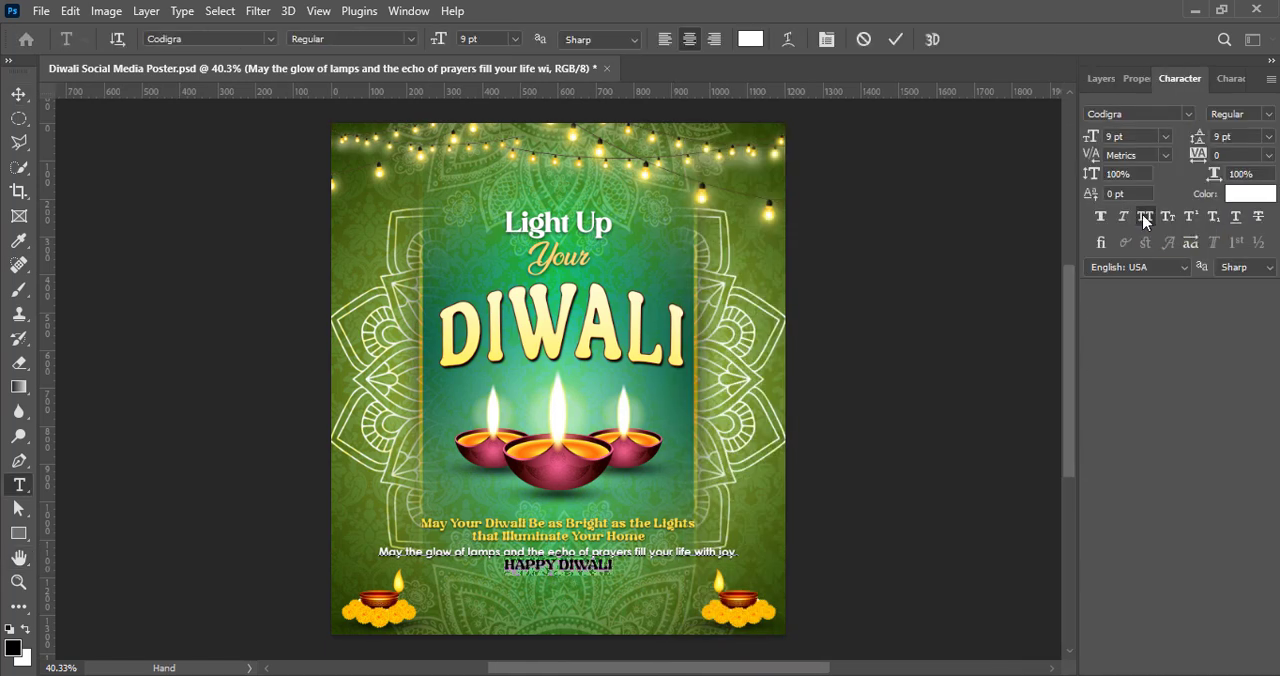
click(1166, 137)
click(1145, 210)
Step: Recolor "Happy Diwali" light pink and set its leading to 11 pt
click(750, 39)
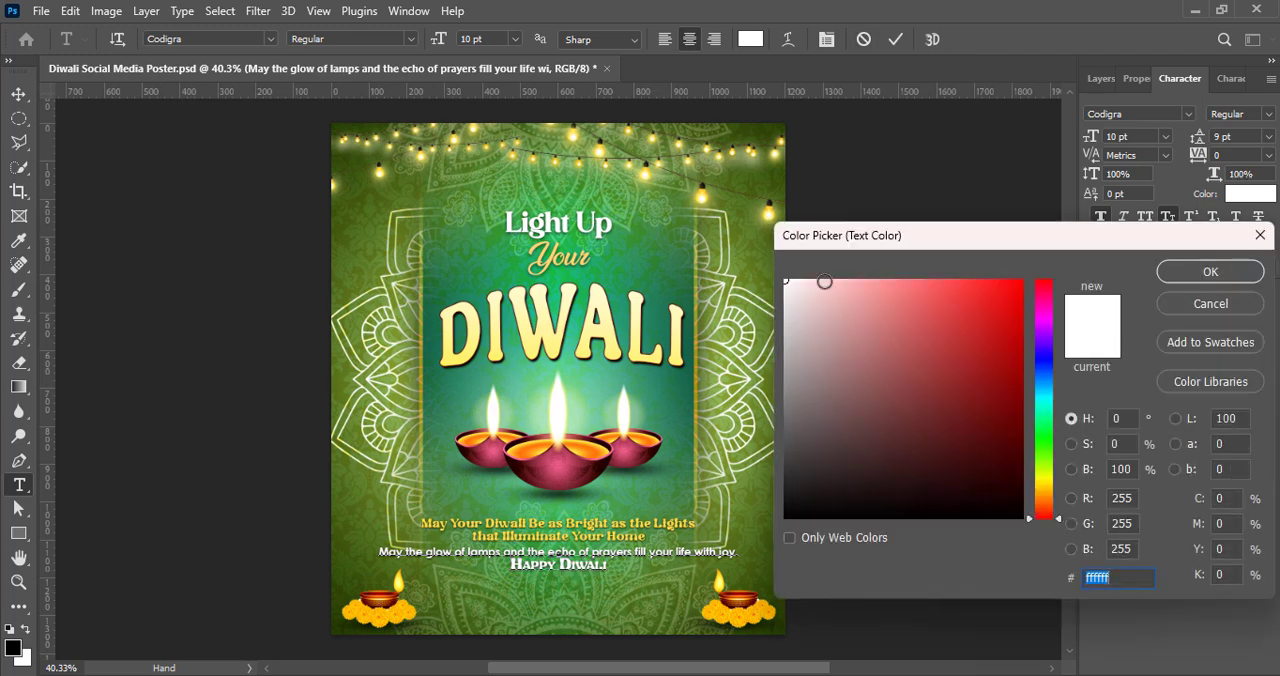
click(880, 280)
click(1044, 291)
click(937, 280)
click(1021, 311)
click(911, 280)
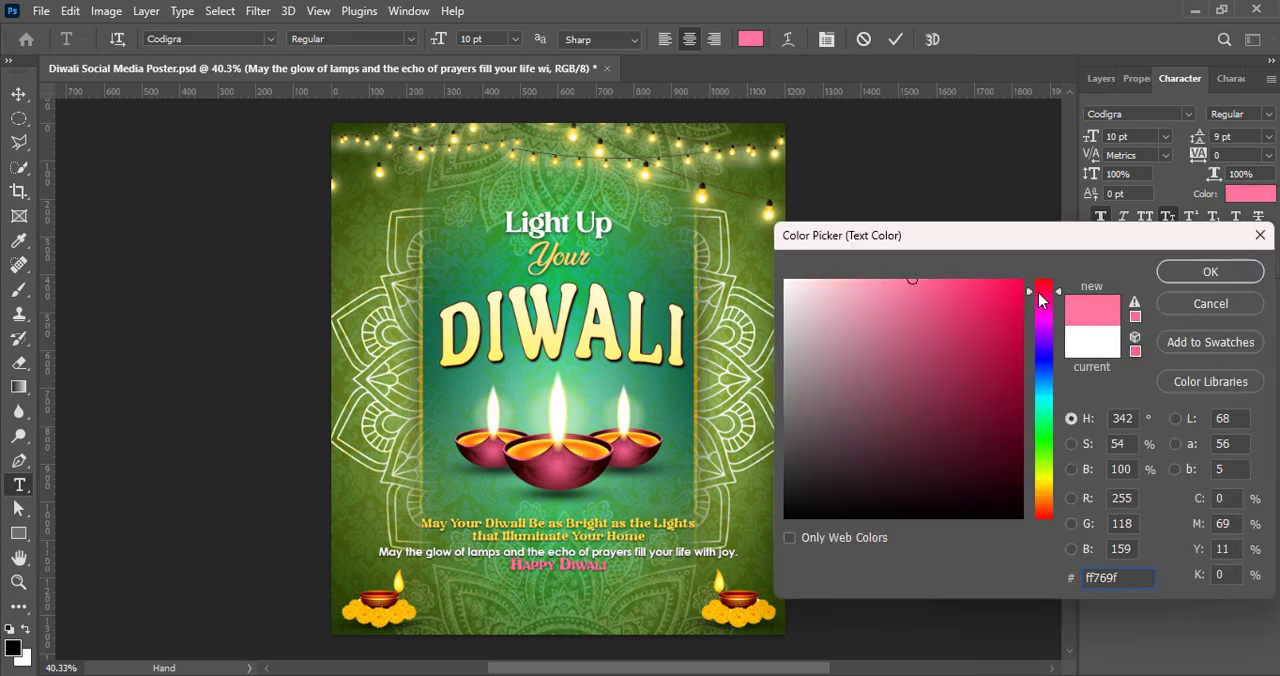
drag(1050, 291, 1048, 278)
click(835, 278)
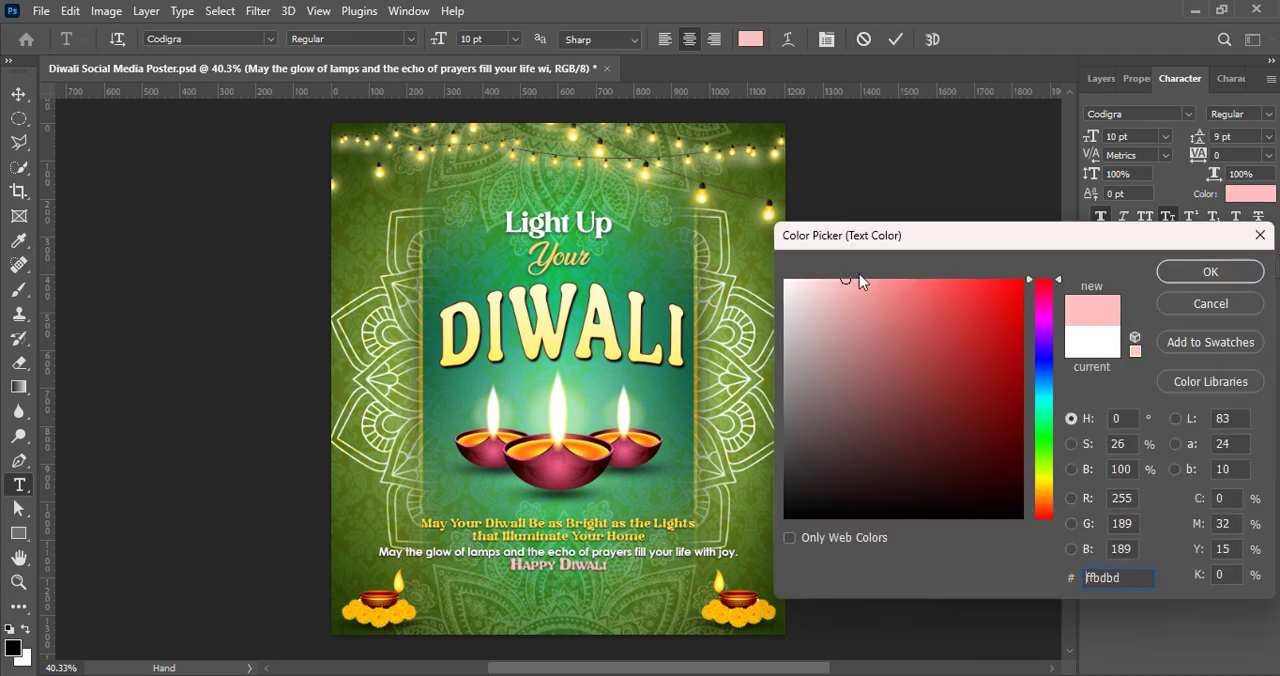
click(1210, 272)
click(1269, 137)
click(1266, 239)
click(895, 39)
key(v)
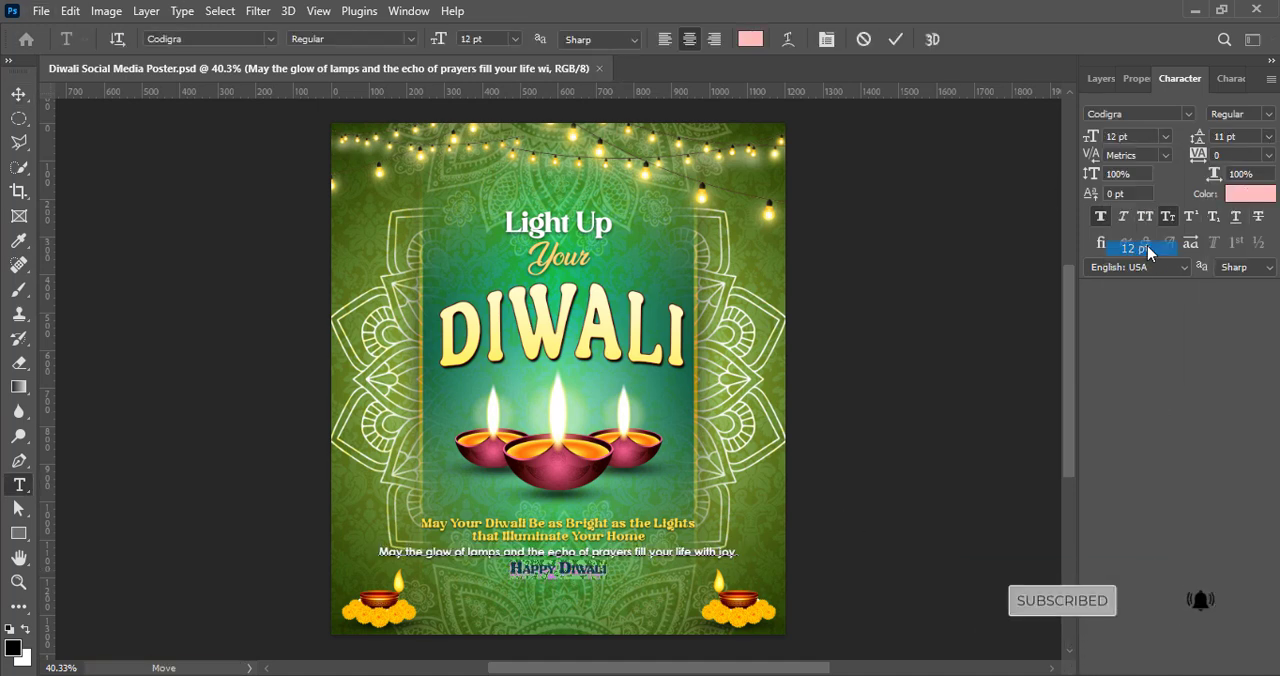
Step: Enlarge "Happy Diwali" to 16 pt with 16 pt leading and recolor it pale gold
click(1165, 136)
click(1135, 276)
click(1268, 136)
click(1235, 277)
click(1250, 194)
click(1042, 497)
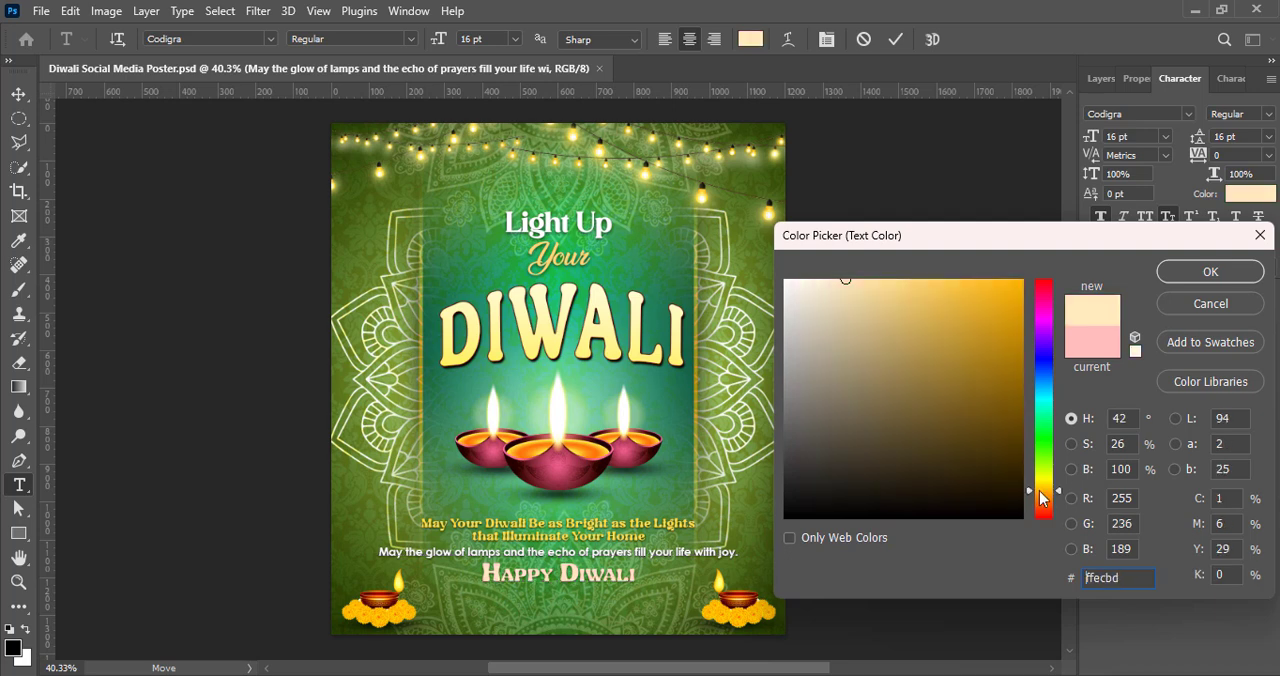
click(1210, 272)
key(ctrl+Return)
key(v)
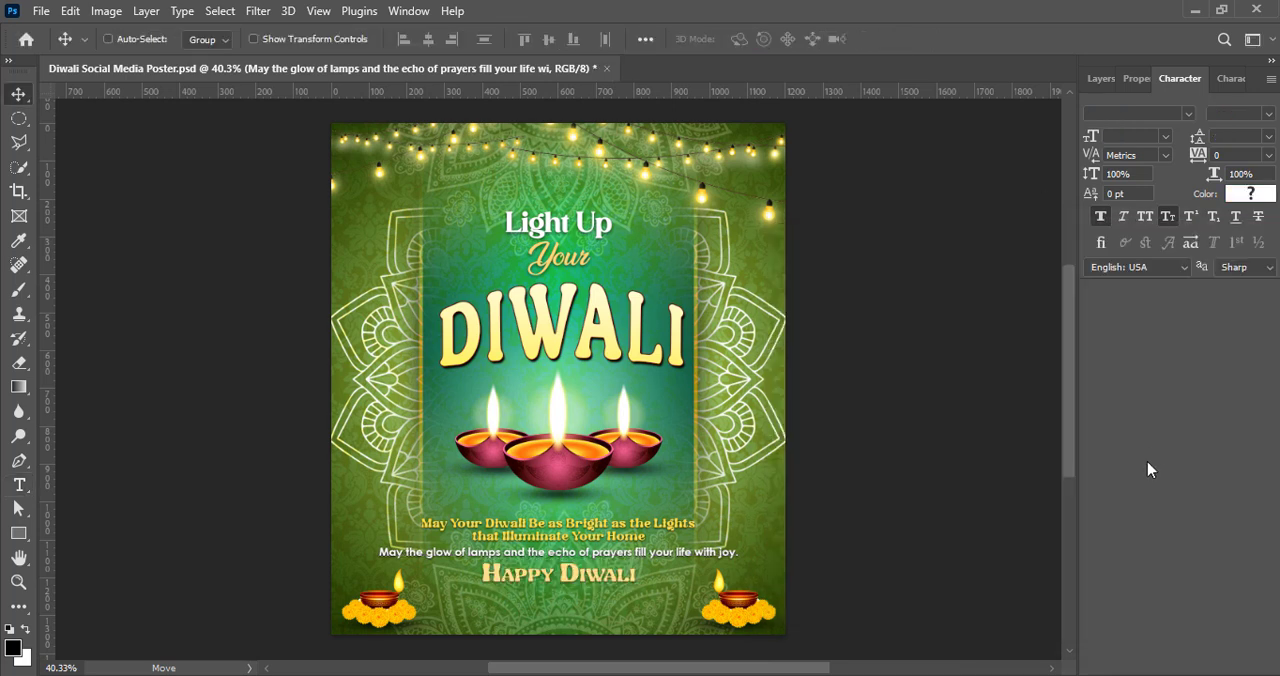
Step: Recolor the "May Your Diwali Be as Bright…" message bright yellow, about #fff226
double_click(640, 530)
click(1250, 194)
drag(1003, 292, 1039, 273)
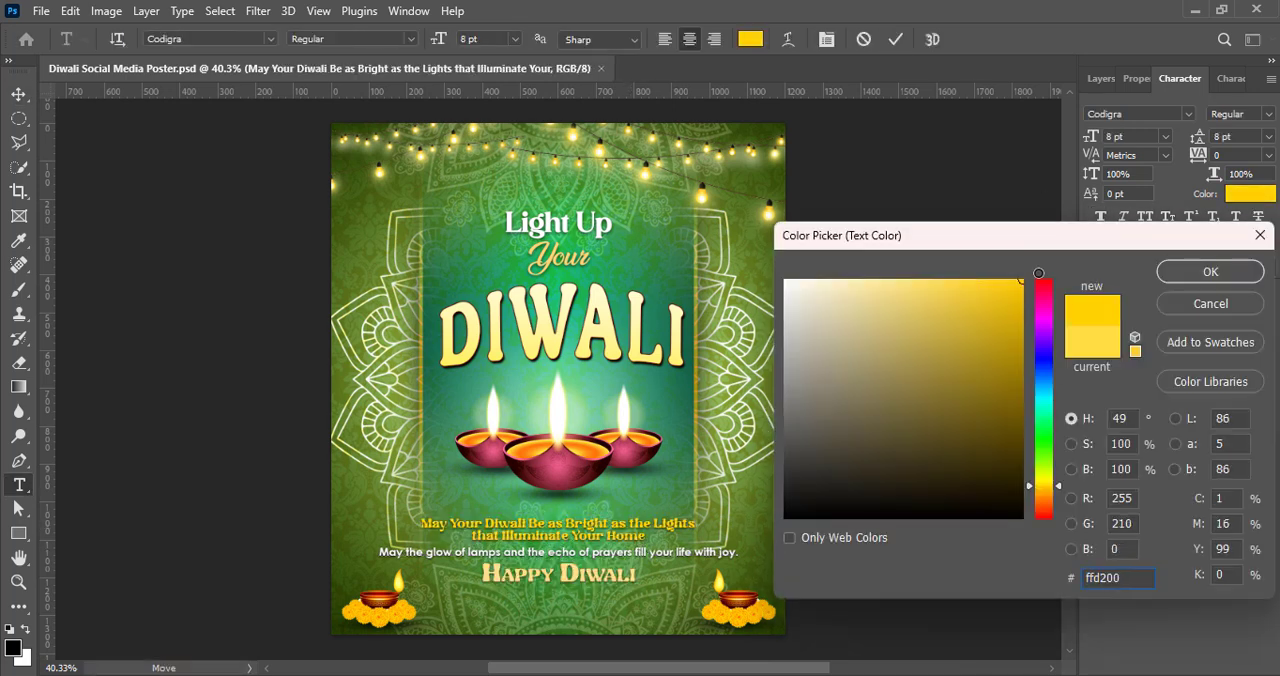
drag(1038, 490, 1043, 488)
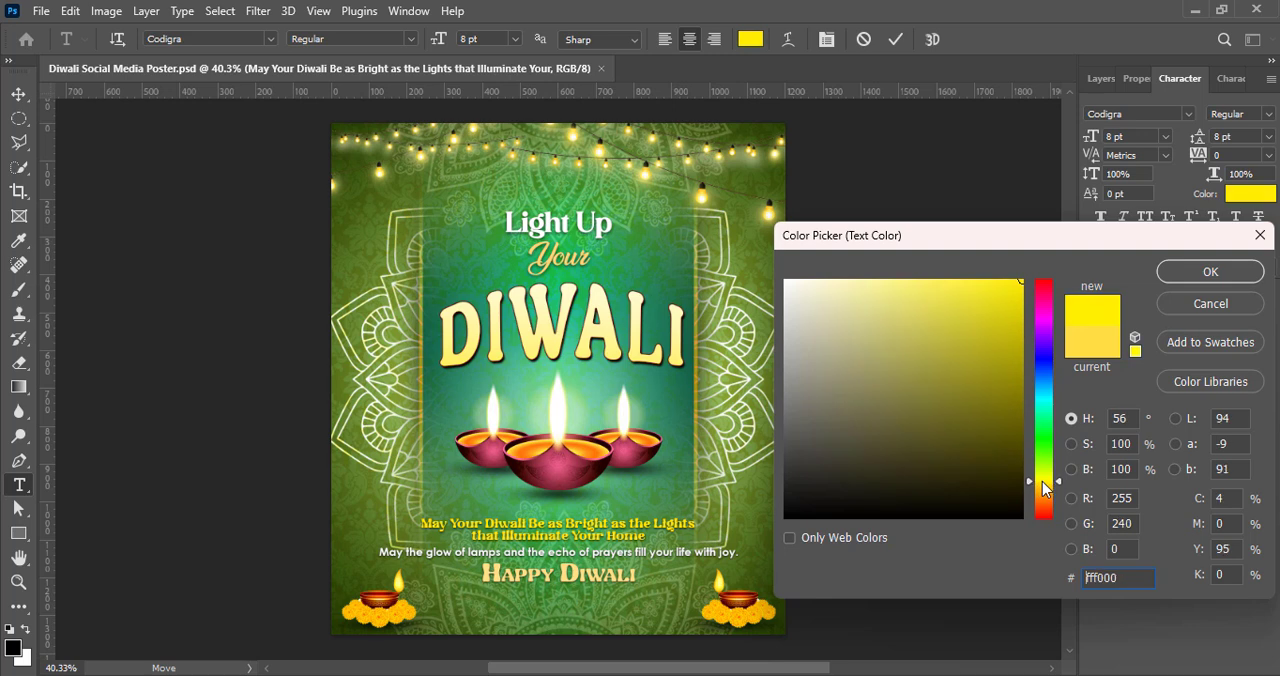
click(1210, 272)
key(ctrl+Return)
key(v)
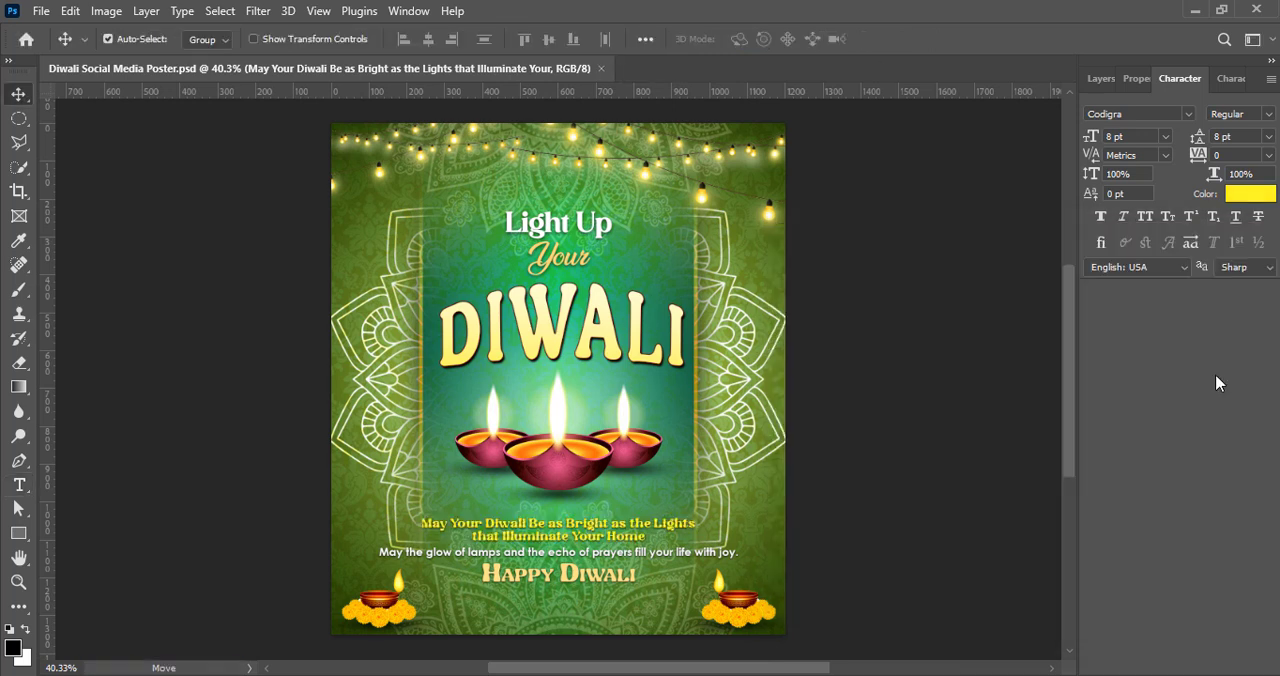
Step: Set the tracking of "Happy Diwali" to 75 and save the poster
double_click(560, 575)
drag(482, 575, 640, 577)
click(1268, 155)
click(1236, 350)
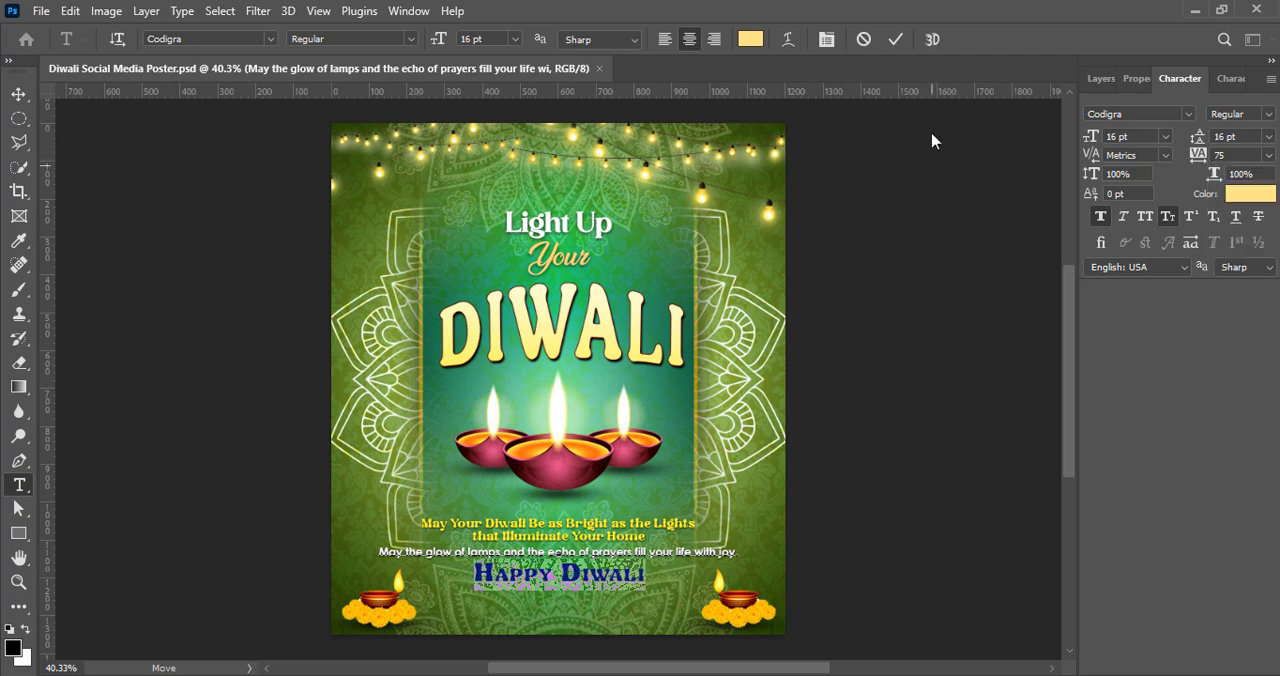
click(894, 39)
key(ctrl+s)
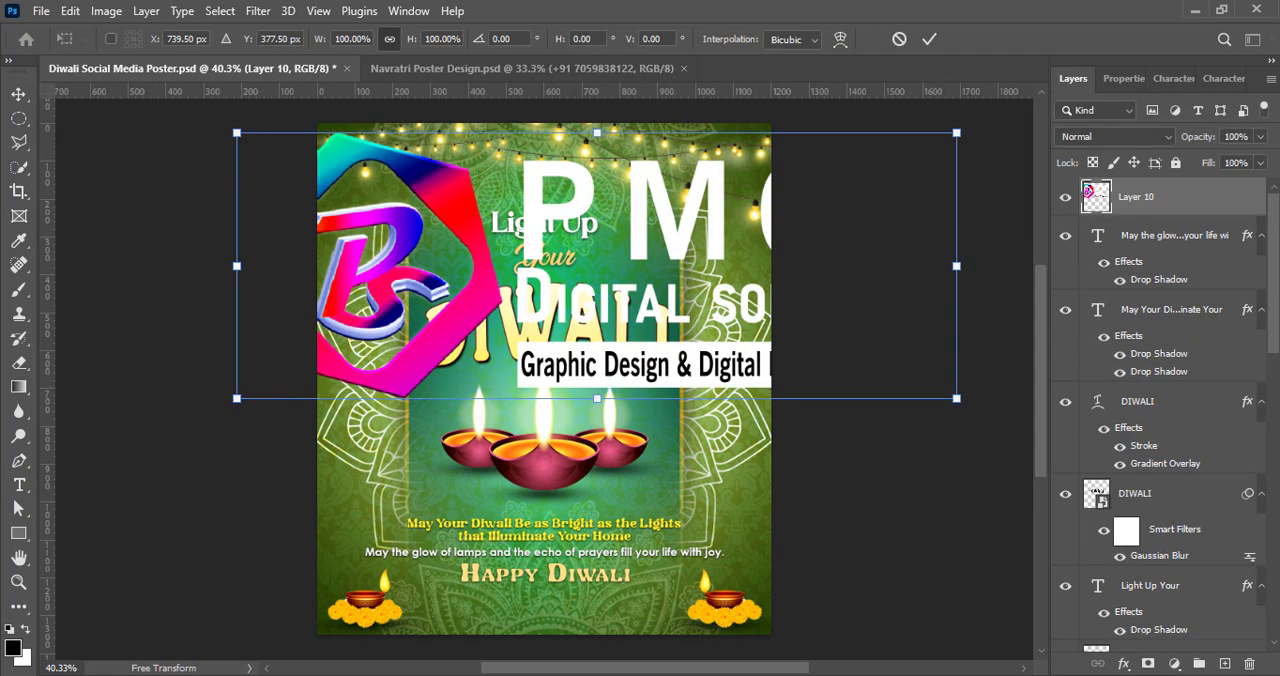
Step: Try the wide PMCG Digital Solutions logo scaled down above the "Light Up" heading
drag(956, 266, 570, 186)
key(Return)
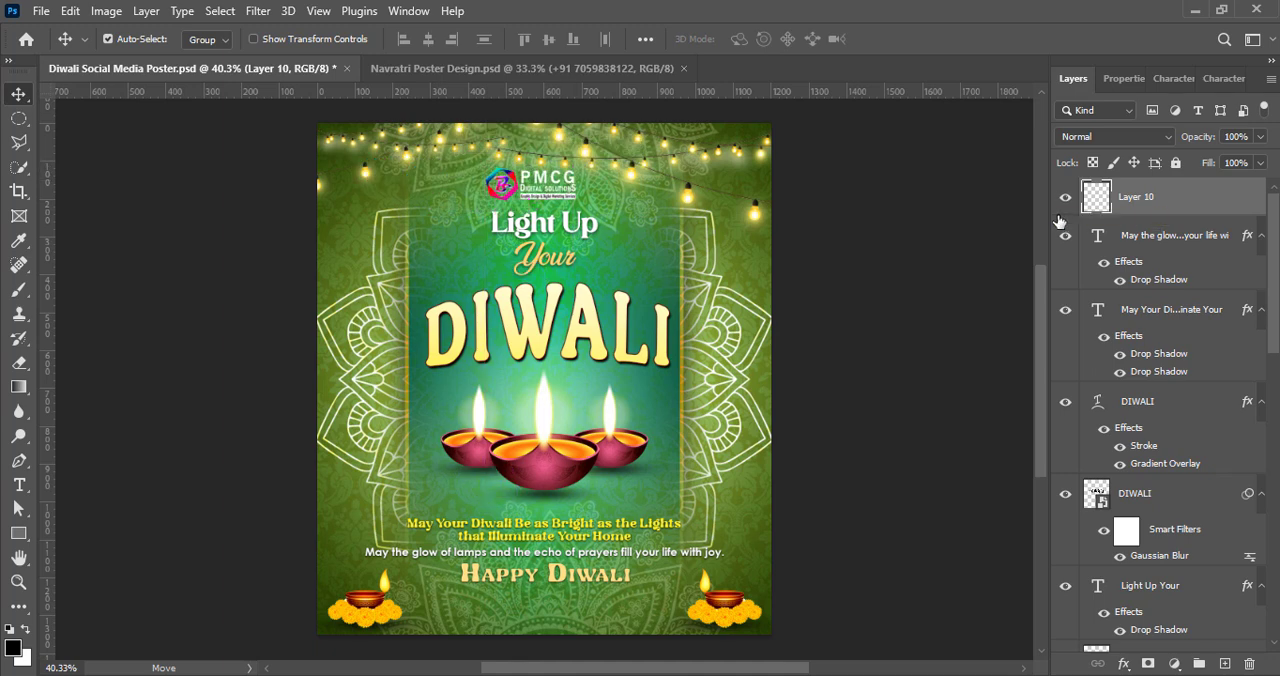
key(Delete)
Step: Paste the stacked PMCG Digital Solutions logo and shrink it to about 13% centred above the "Light Up" heading
key(ctrl+v)
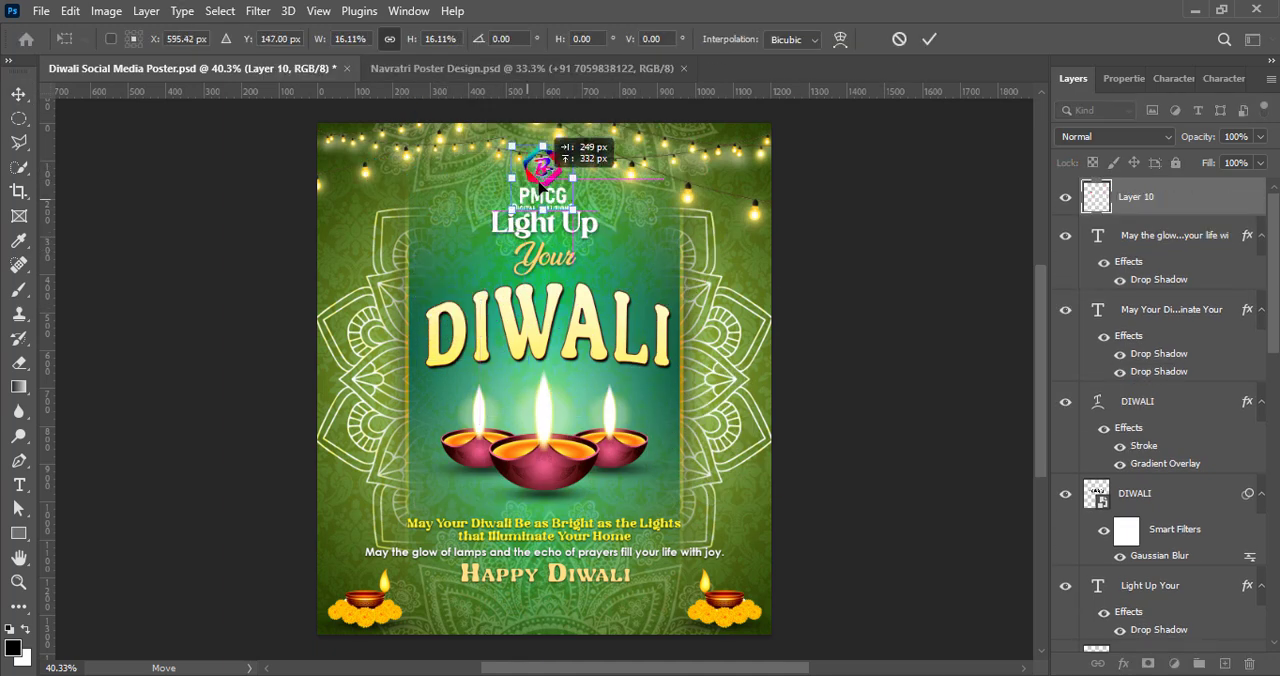
drag(541, 186, 548, 178)
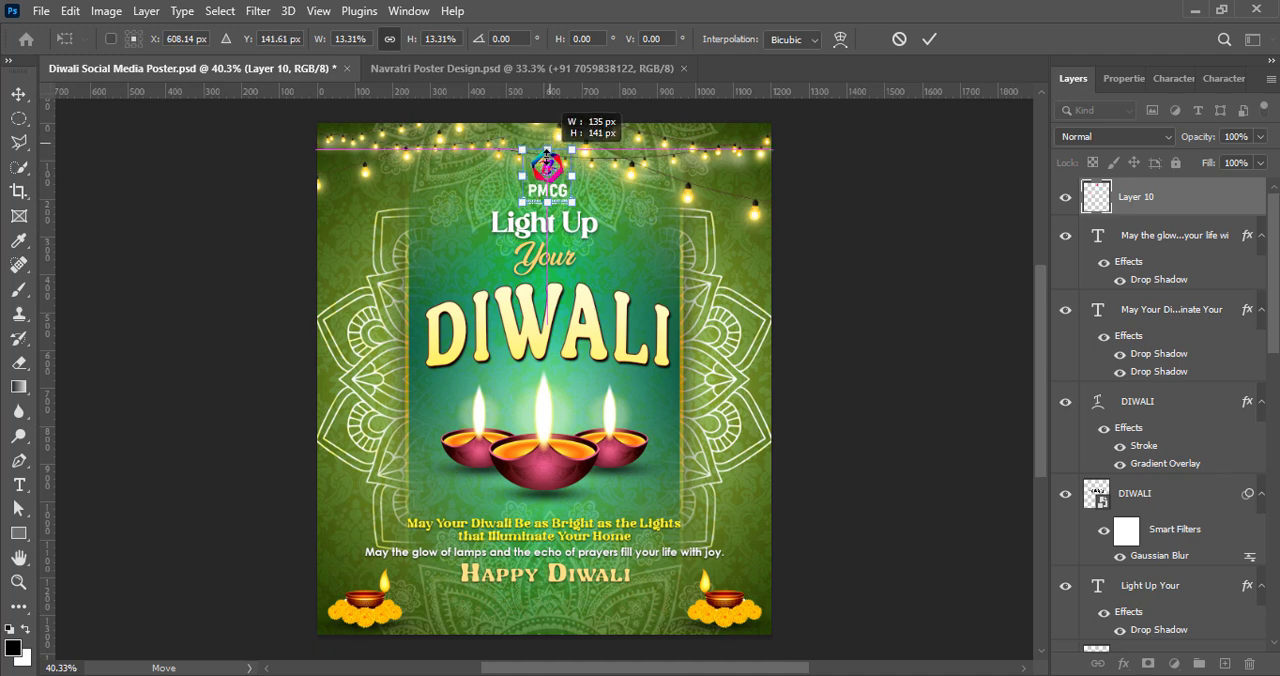
click(929, 39)
Step: Shrink the "Light Up Your" text toward DIWALI and shift the logo slightly down, below the string lights
click(1148, 590)
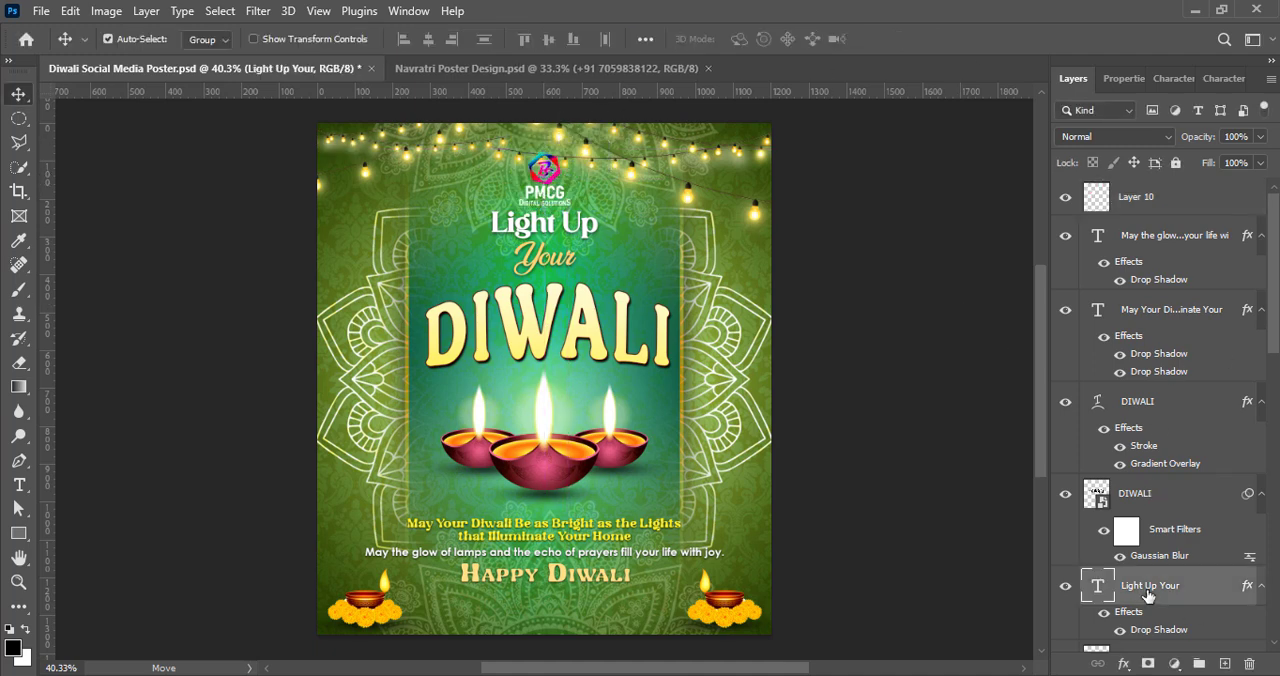
key(ctrl+t)
drag(543, 212, 543, 222)
click(914, 300)
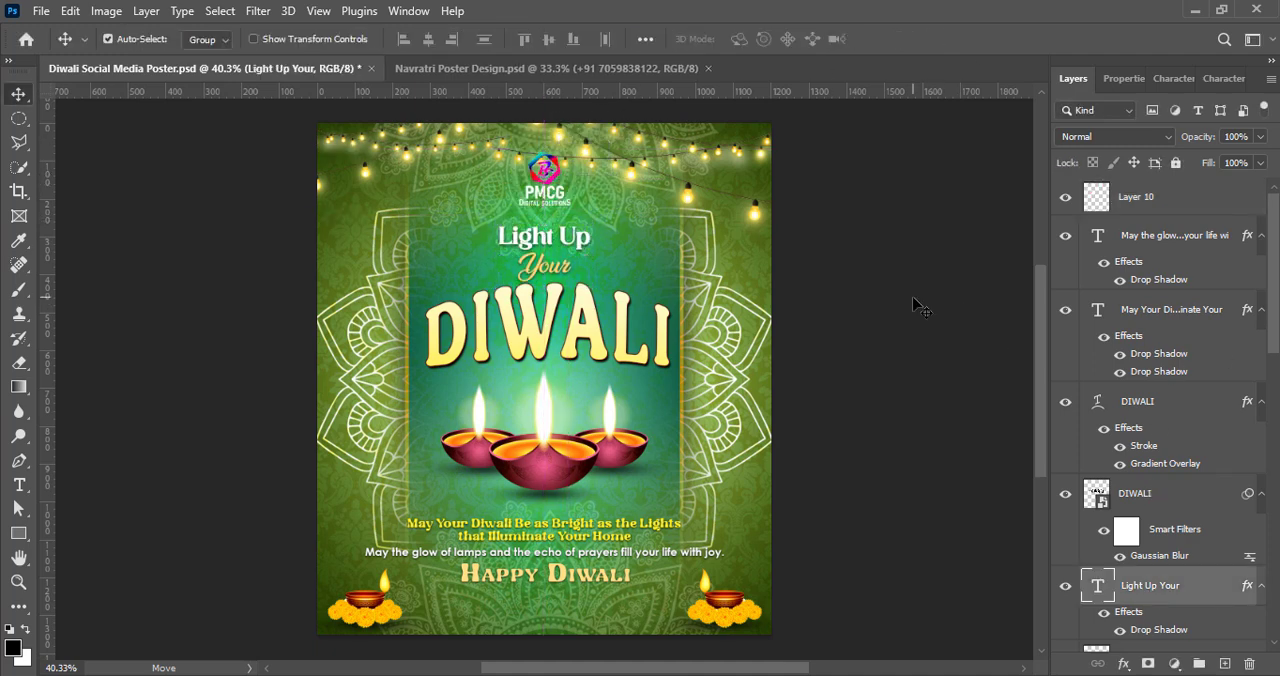
click(545, 200)
click(585, 152)
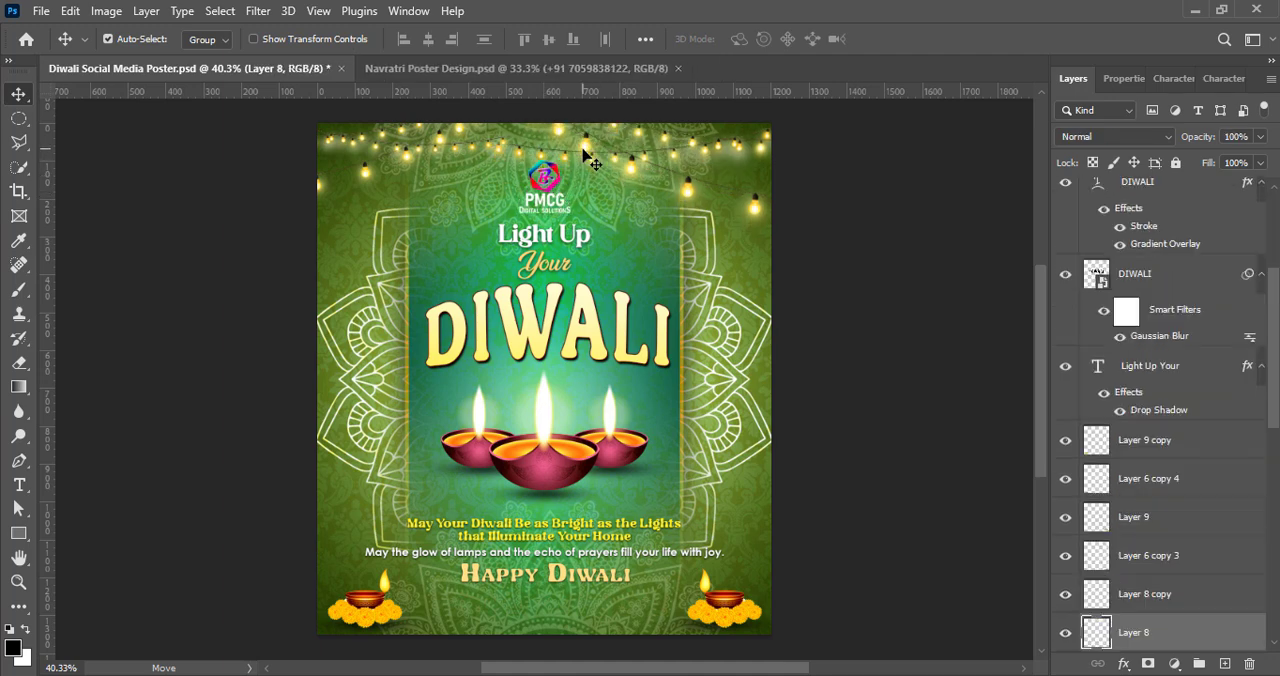
click(556, 202)
Step: Give the logo a black drop shadow with 57% opacity, 2 px distance and 87 px size
scroll(1198, 432, up, 8)
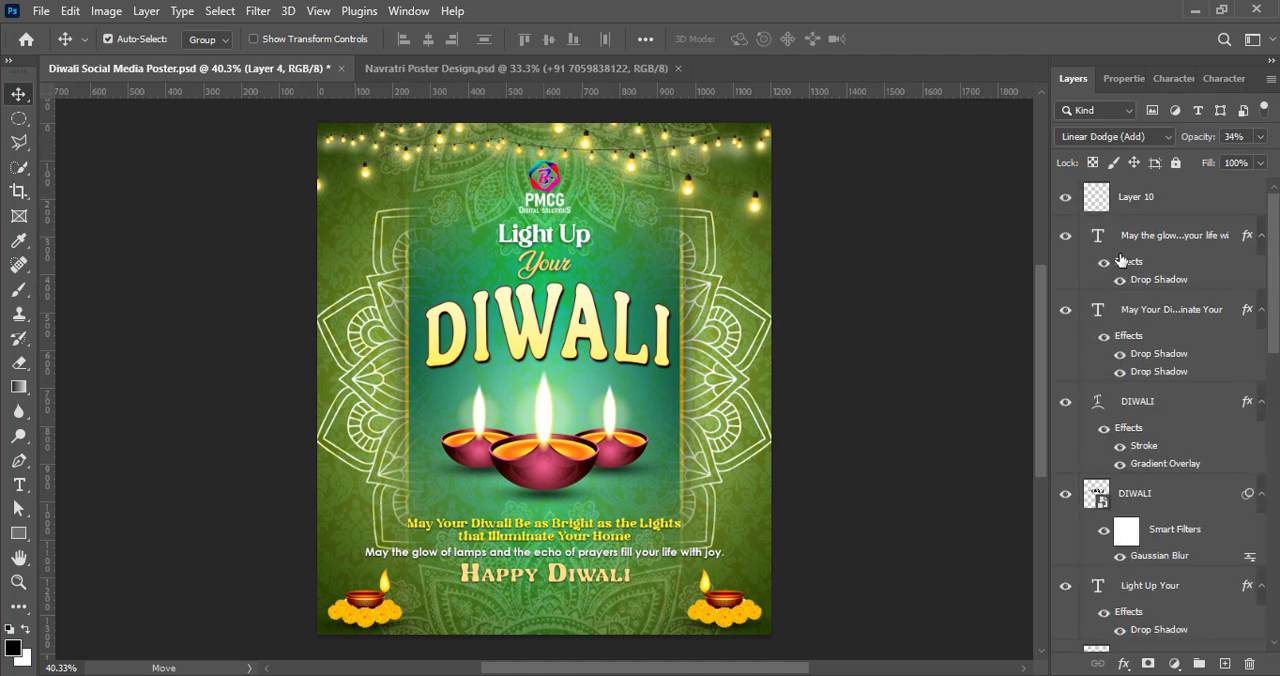
click(1098, 197)
click(722, 557)
click(760, 557)
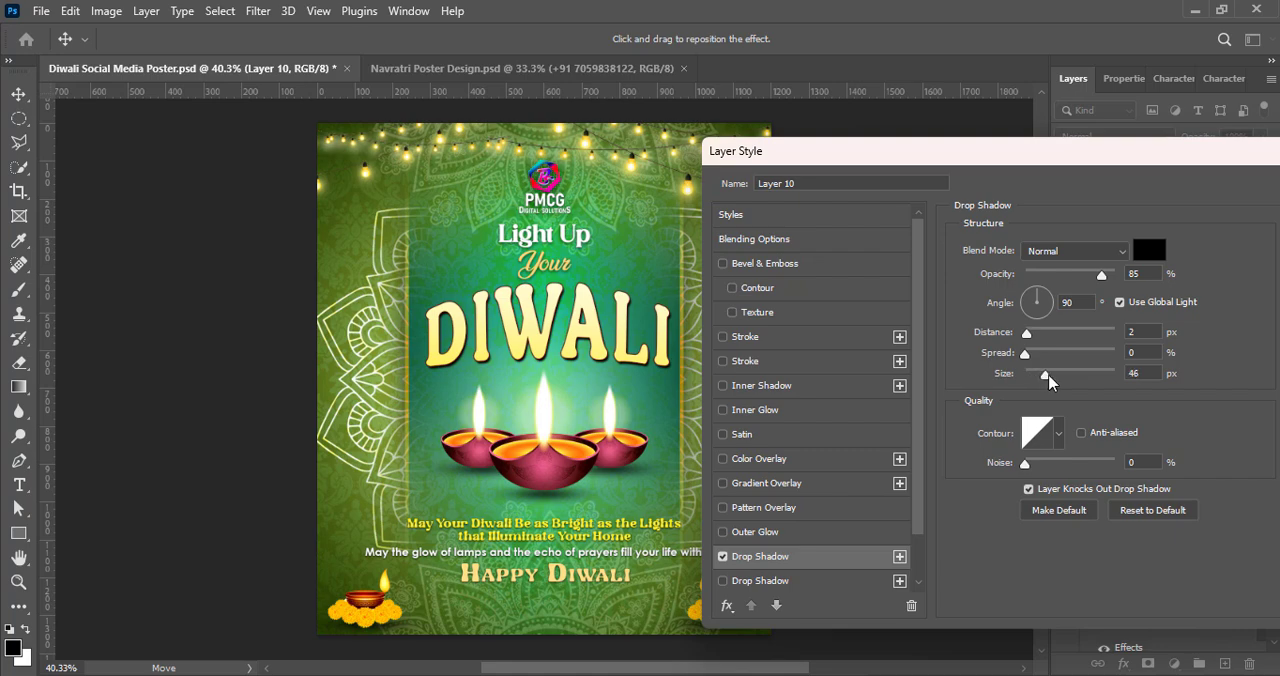
click(1217, 191)
double_click(1100, 228)
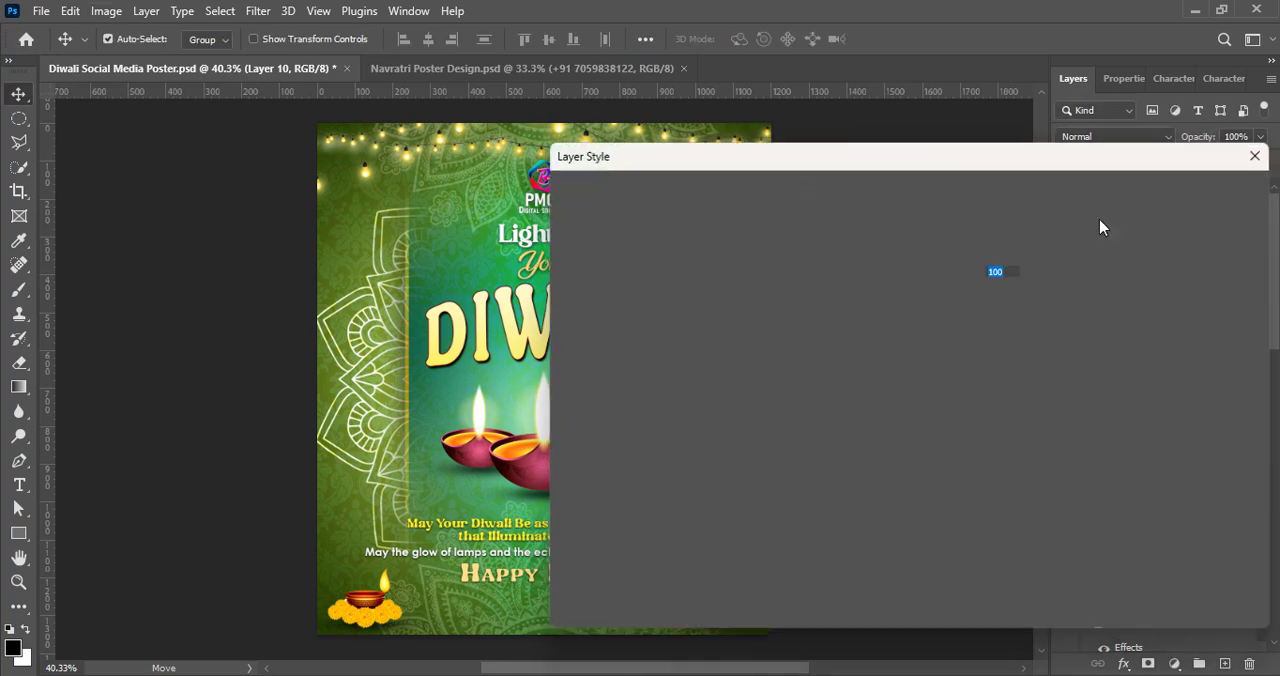
drag(1112, 160, 866, 160)
click(1146, 191)
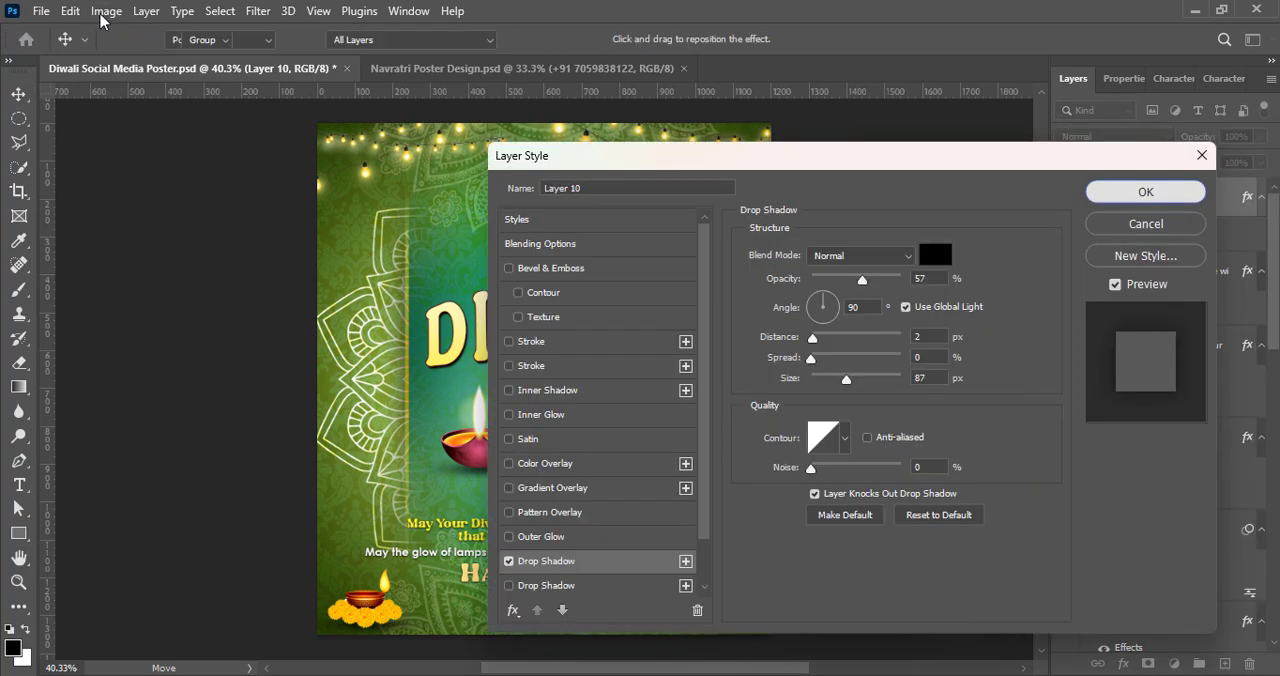
Step: Increase the colour intensity of the logo with a Vibrance adjustment
click(105, 12)
mouse_move(117, 60)
click(315, 141)
drag(791, 82, 886, 82)
click(942, 55)
Step: Adjust the logo's tonal range with Levels
click(106, 11)
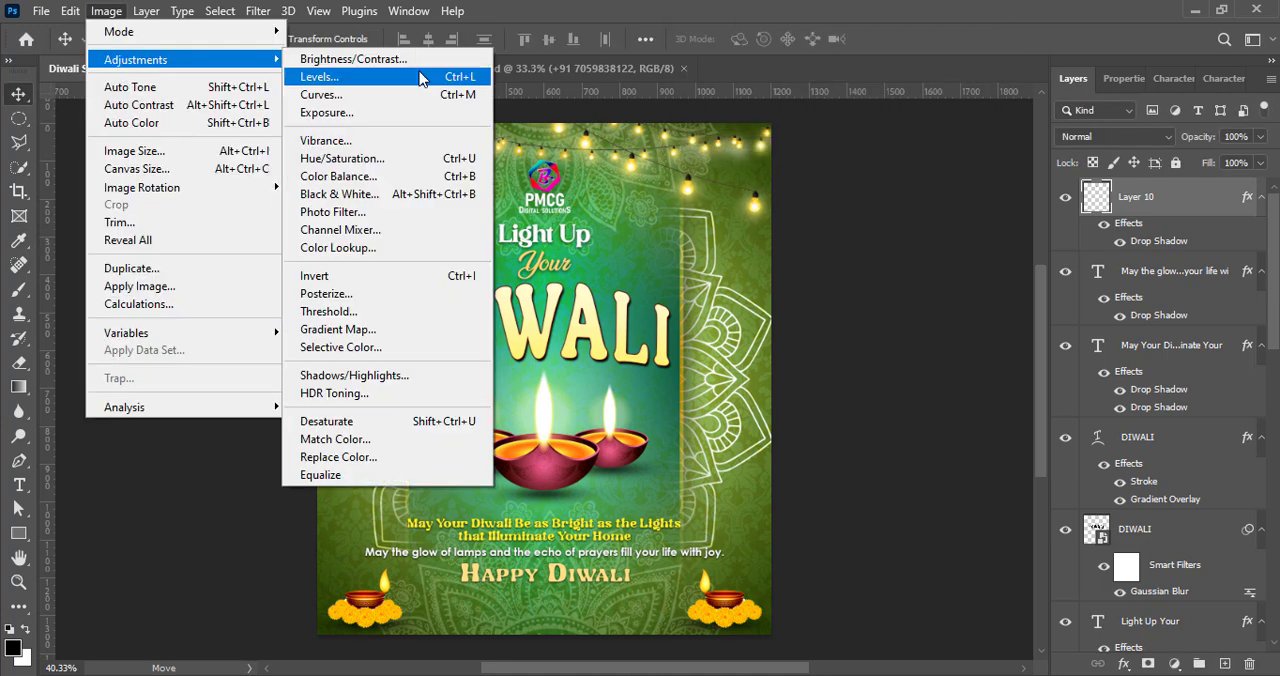
click(330, 77)
click(1000, 126)
click(957, 263)
click(1180, 126)
Step: Move the logo layer directly below the "Light Up Your" text layer and save the poster
key(v)
drag(1190, 185, 1152, 590)
click(905, 420)
key(ctrl+s)
Step: Enlarge the logo to about 109%, keep it centred above "Light Up" and save the poster
click(546, 212)
key(ctrl+t)
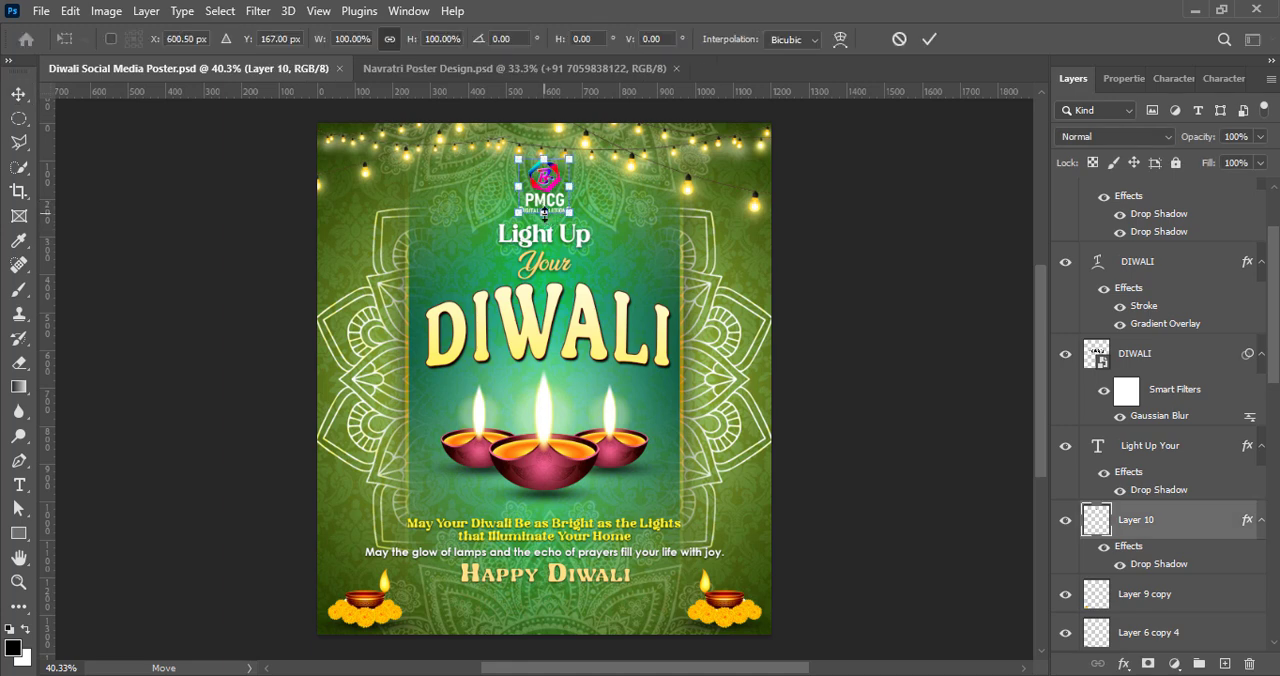
drag(543, 213, 545, 217)
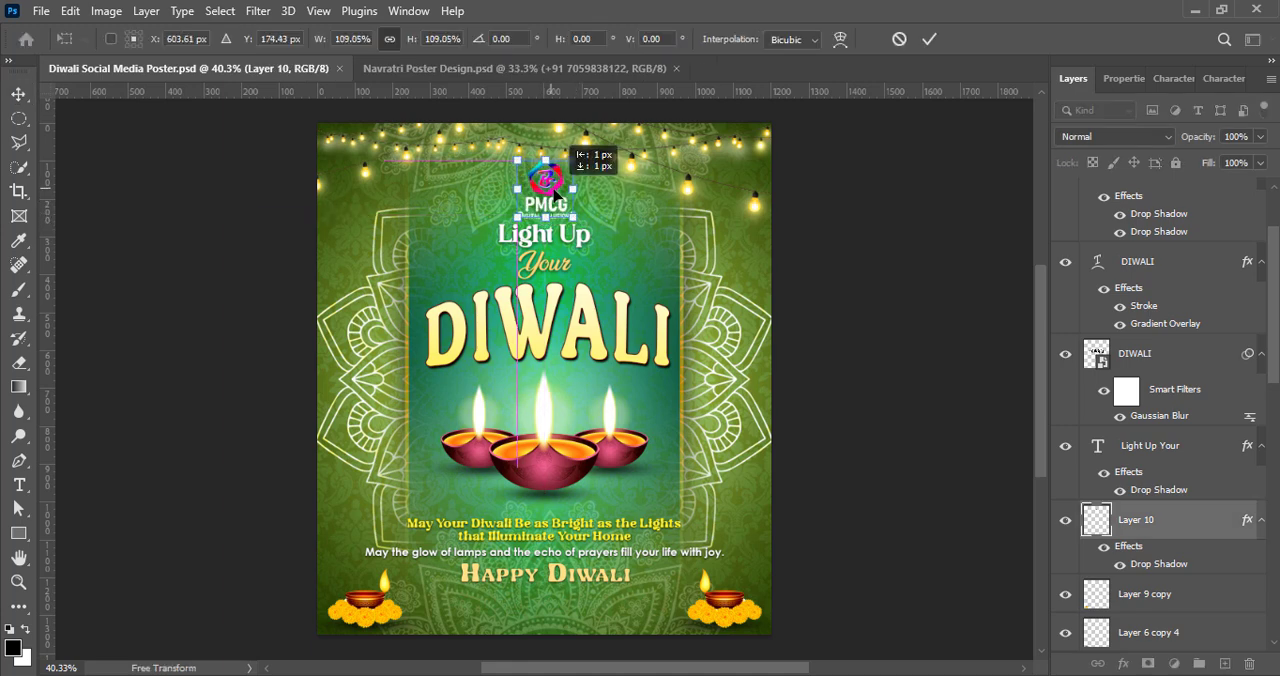
click(929, 39)
click(840, 271)
key(ctrl+s)
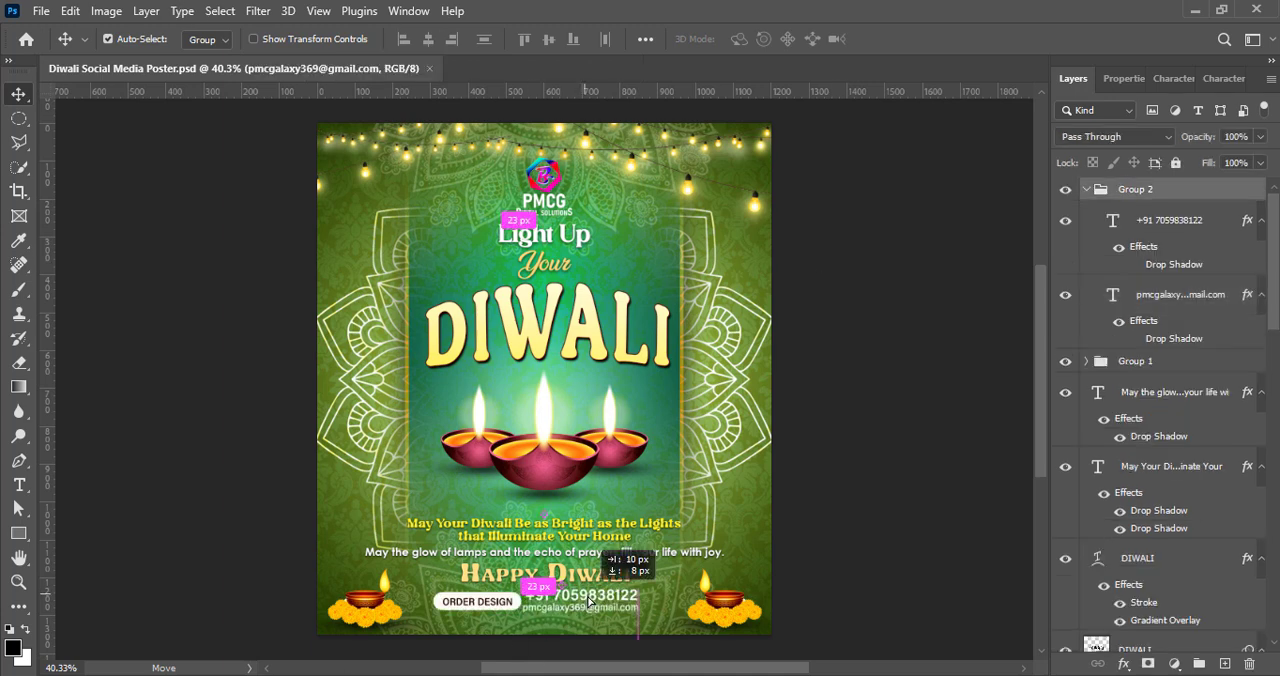
Step: Add the ORDER DESIGN and contact groups along the poster's lower edge and give the contact group two black drop shadows, 8 px and 40 px in size
mouse_move(600, 608)
mouse_down()
mouse_move(520, 612)
mouse_move(616, 612)
mouse_up()
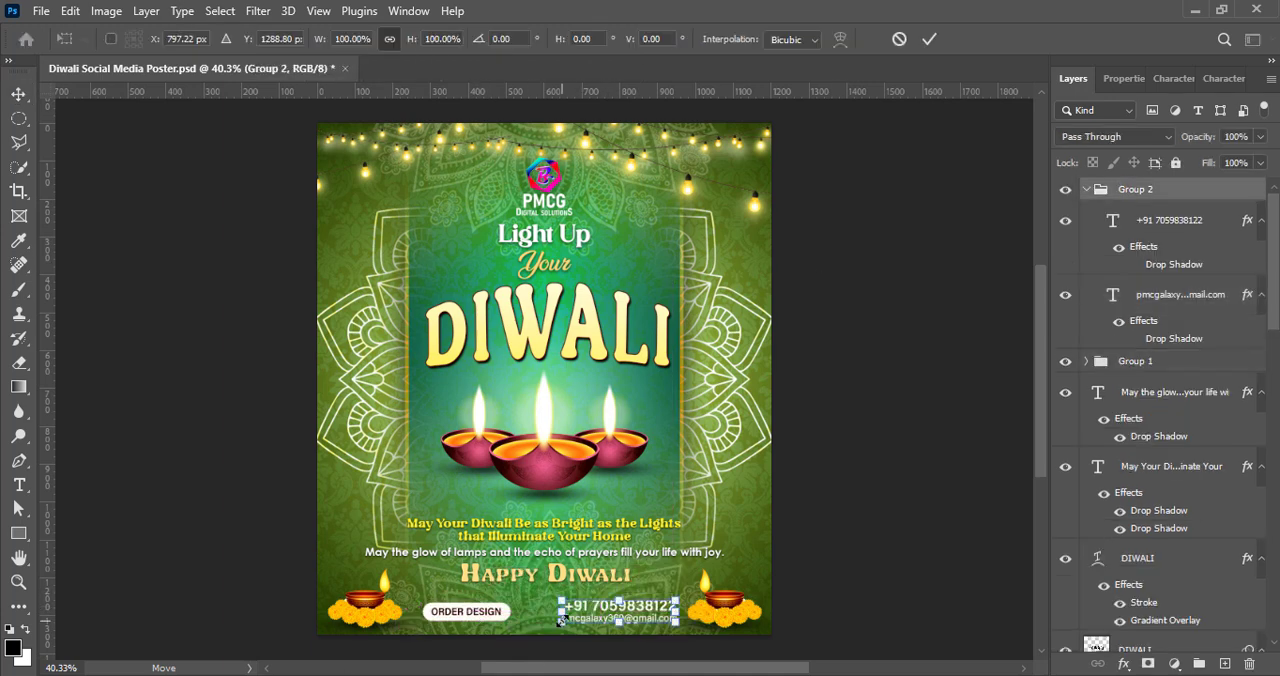
click(1086, 189)
double_click(1200, 189)
click(729, 526)
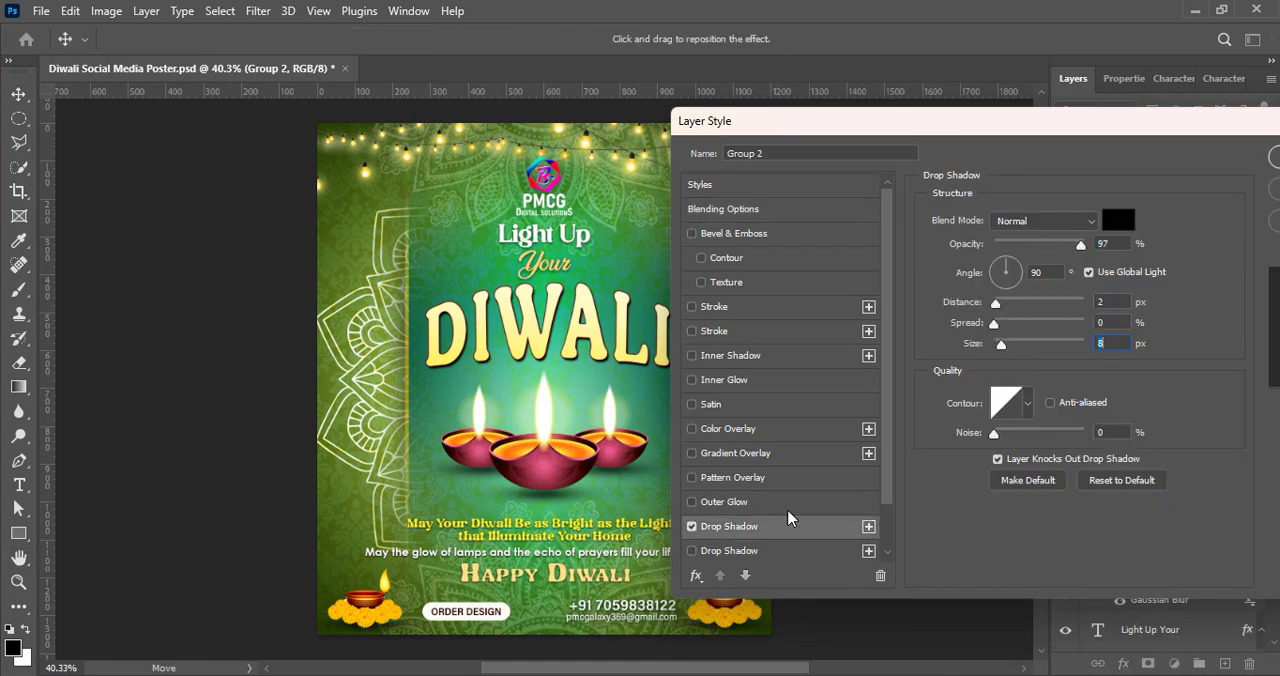
click(760, 550)
click(1274, 157)
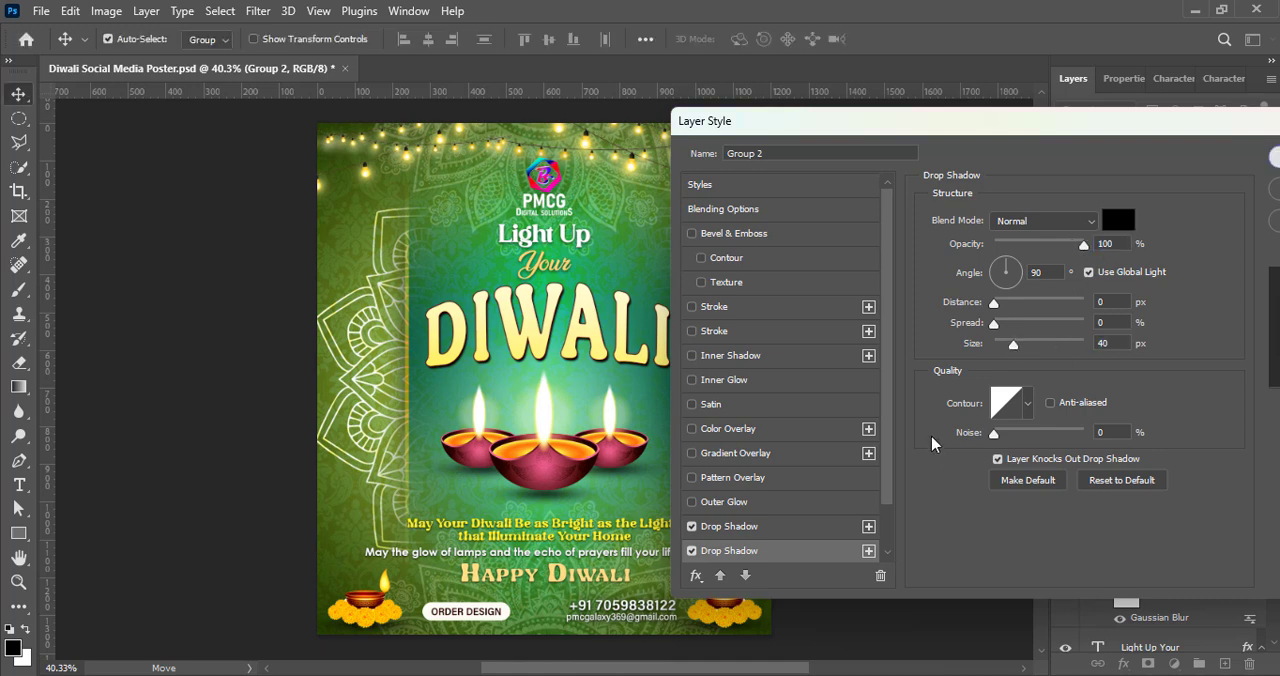
Step: Scale the ORDER DESIGN button group down slightly between the lower diya and the contact details
click(1134, 271)
key(ctrl+t)
drag(511, 611, 498, 611)
click(929, 40)
Step: Apply a single drop shadow to the ORDER DESIGN button group
right_click(1089, 271)
right_click(1104, 272)
click(1089, 286)
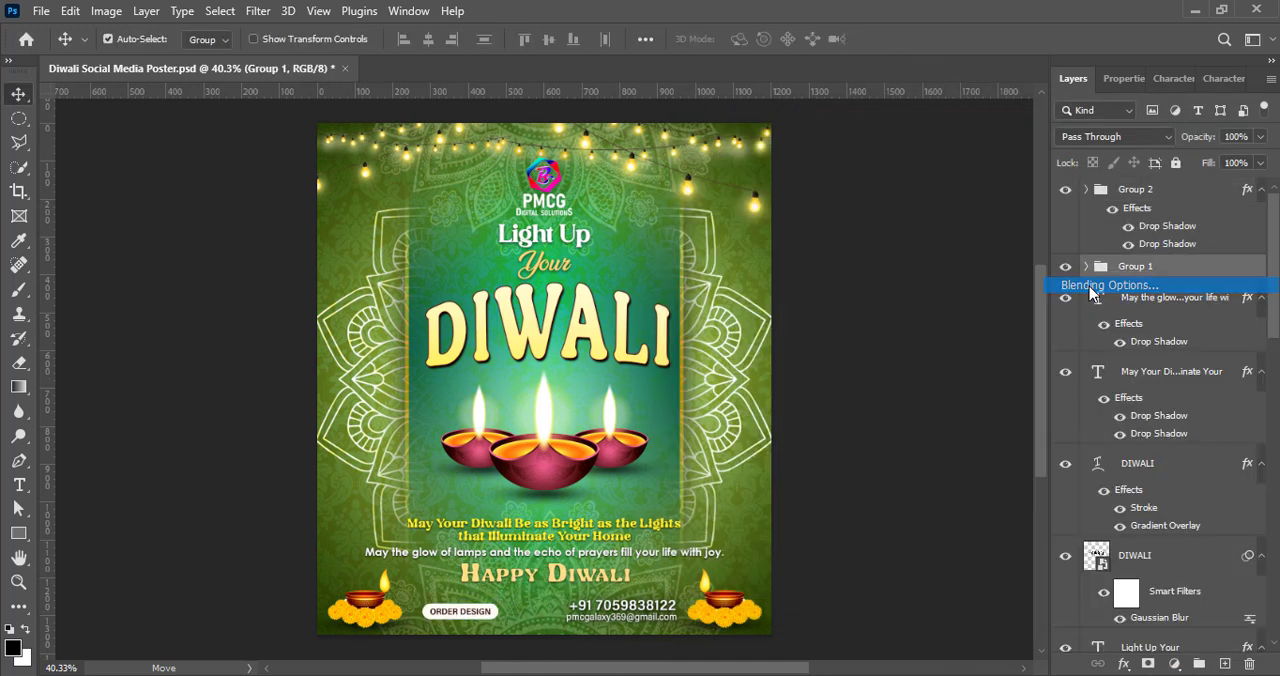
click(568, 527)
key(Return)
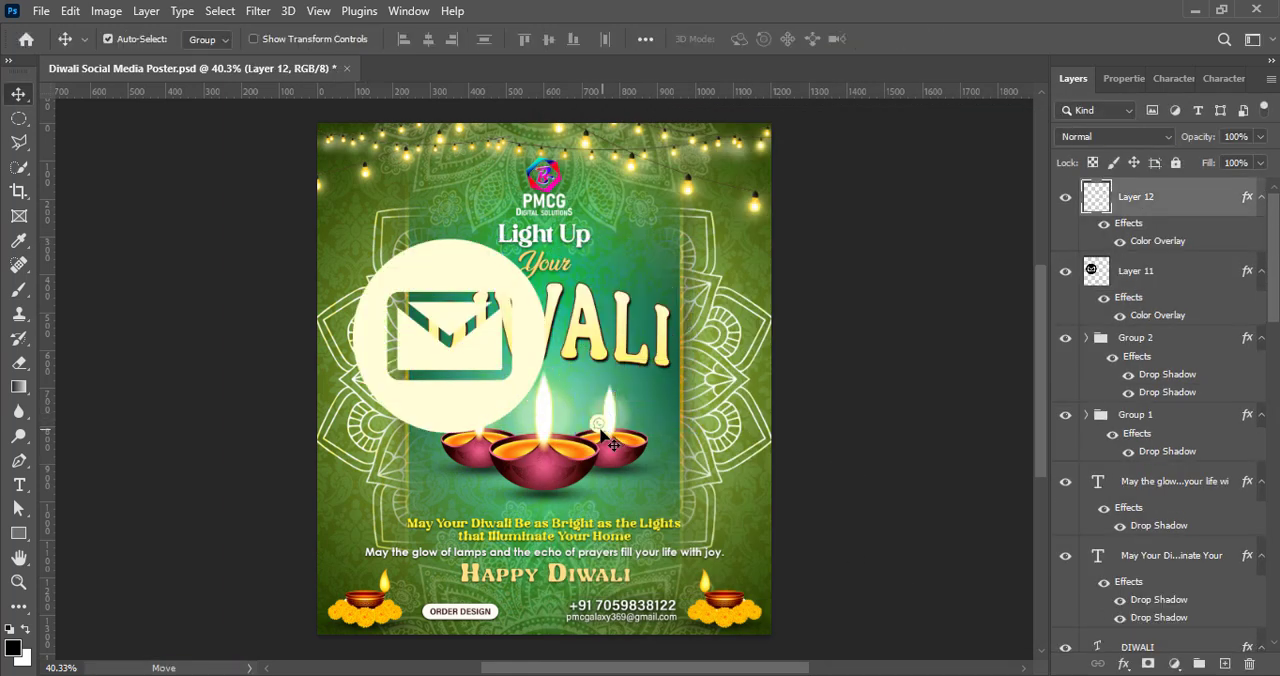
Step: Bring in the pale WhatsApp and envelope icons and shrink them to fit beside the contact details
drag(612, 443, 567, 623)
drag(475, 350, 546, 522)
key(ctrl+t)
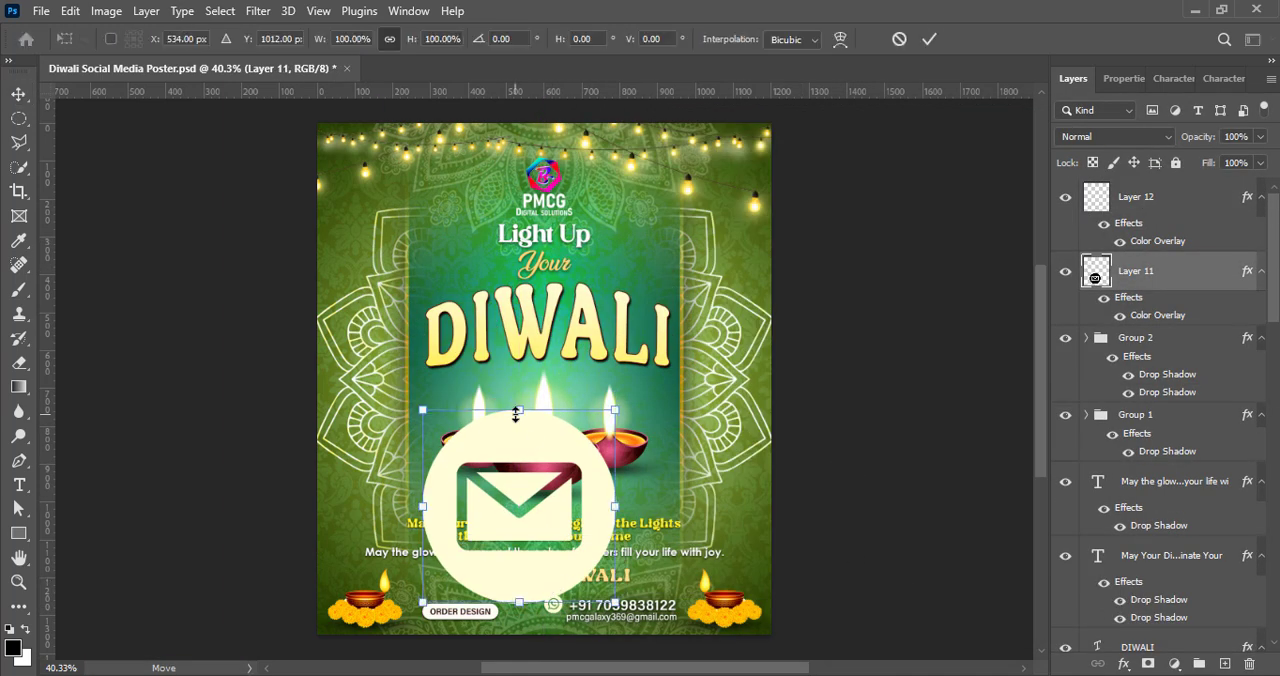
drag(519, 412, 522, 590)
key(Return)
Step: Resize and position the WhatsApp and envelope icons in front of the phone and e-mail lines
scroll(552, 508, up, 4)
scroll(931, 451, down, 3)
key(ctrl+t)
key(Return)
drag(516, 503, 553, 507)
ctrl+click(560, 508)
key(ctrl+t)
key(Return)
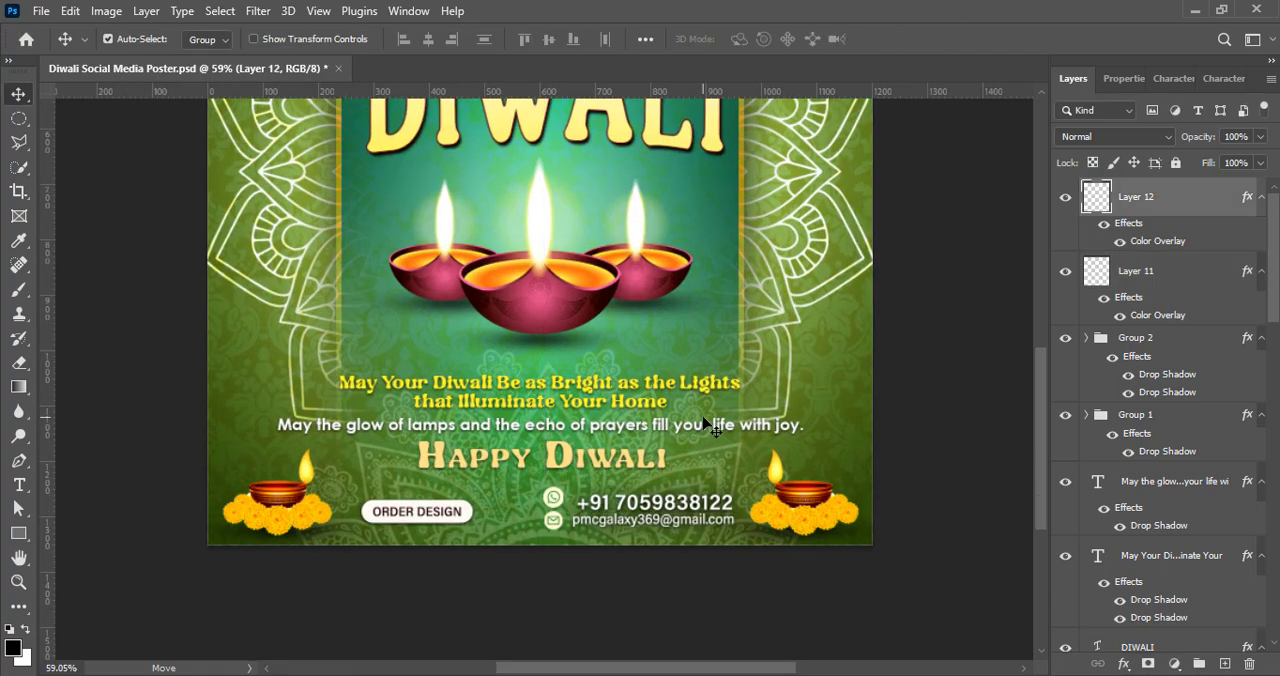
Step: Scale the WhatsApp icon to about 87%, align it above the envelope icon and save the poster
scroll(700, 408, up, 3)
key(ctrl+t)
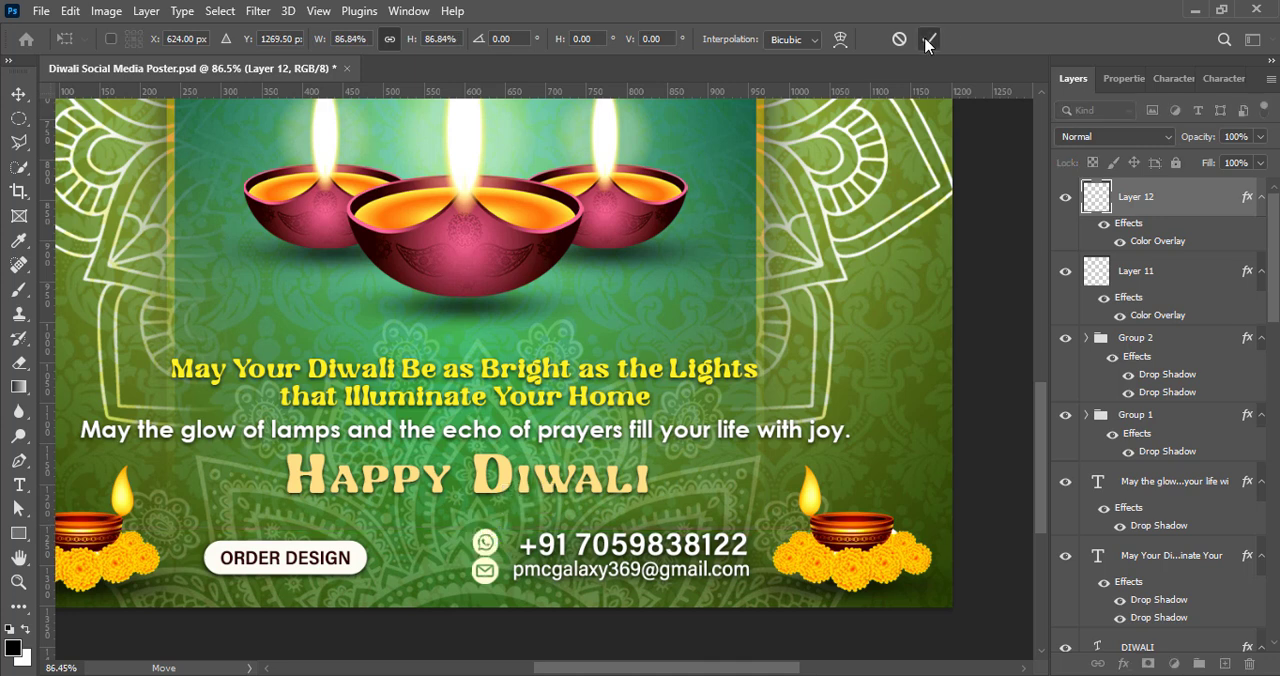
click(929, 39)
key(alt+bracketleft)
key(ctrl+s)
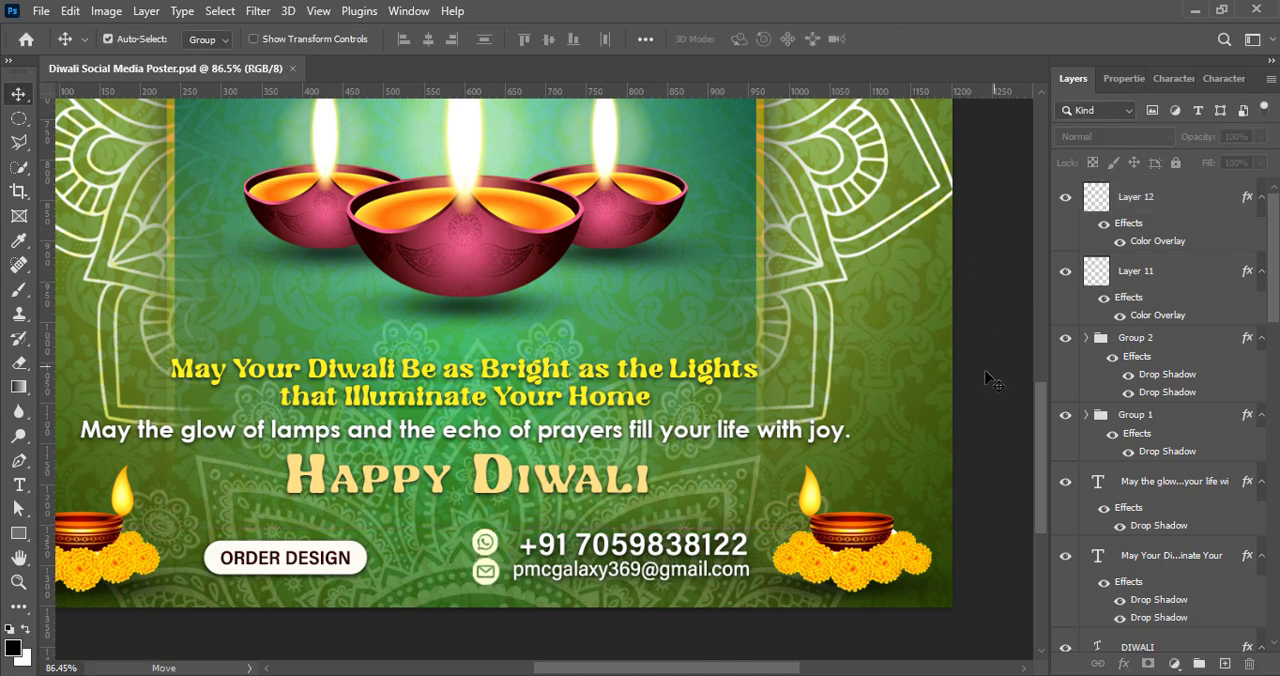
Step: Move both contact icon layers into the contact details group and save the poster
ctrl+click(1170, 204)
drag(1168, 272, 1169, 336)
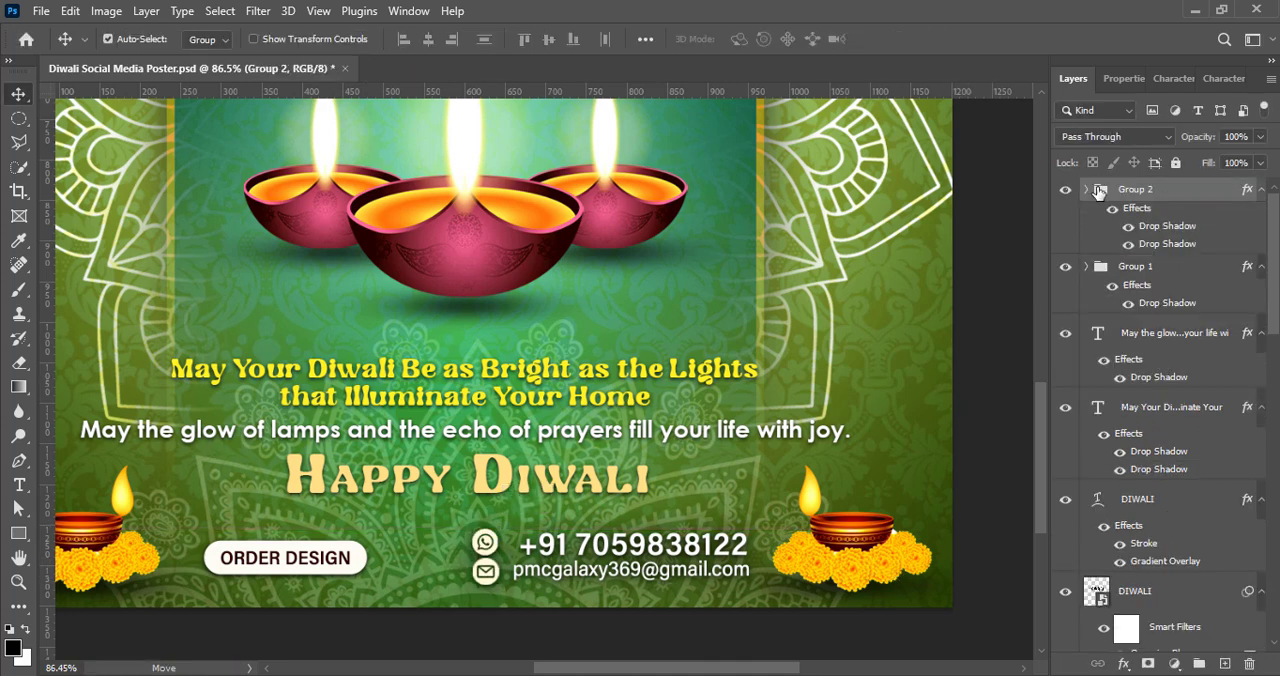
click(976, 393)
scroll(495, 304, down, 8)
key(ctrl+s)
Step: Review the finished poster's overall composition and its layer stack down to the background
scroll(777, 349, up, 4)
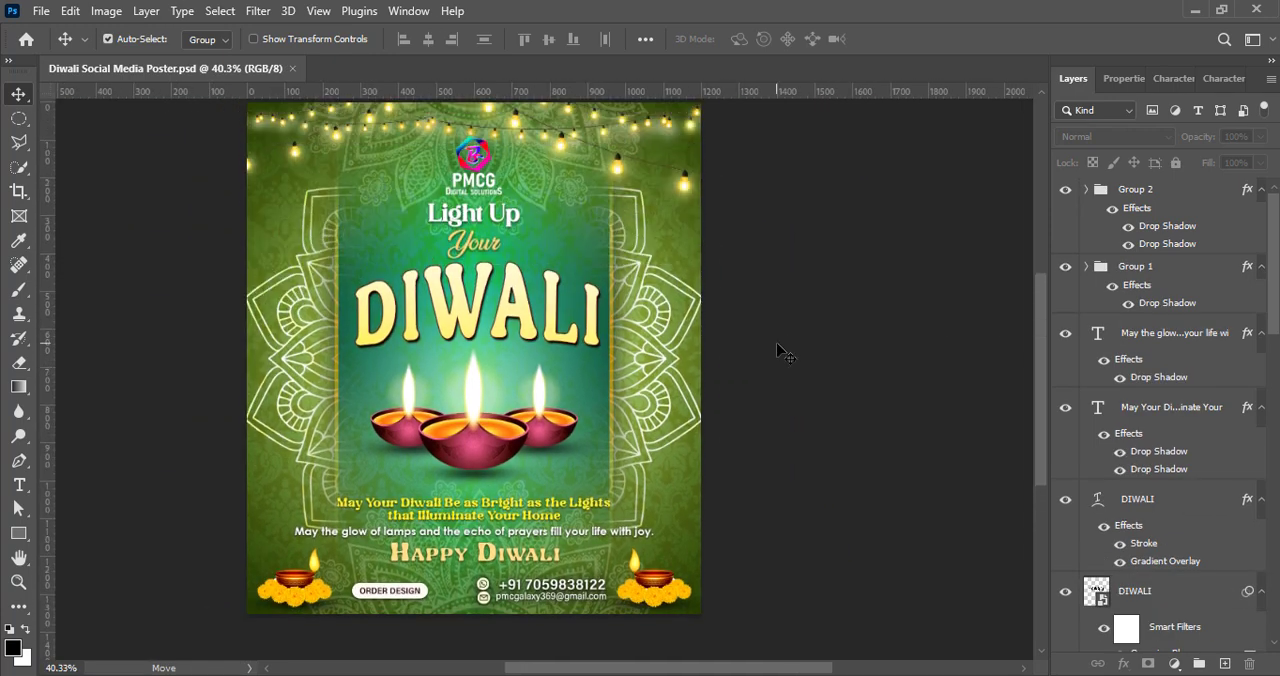
scroll(821, 400, left, 2)
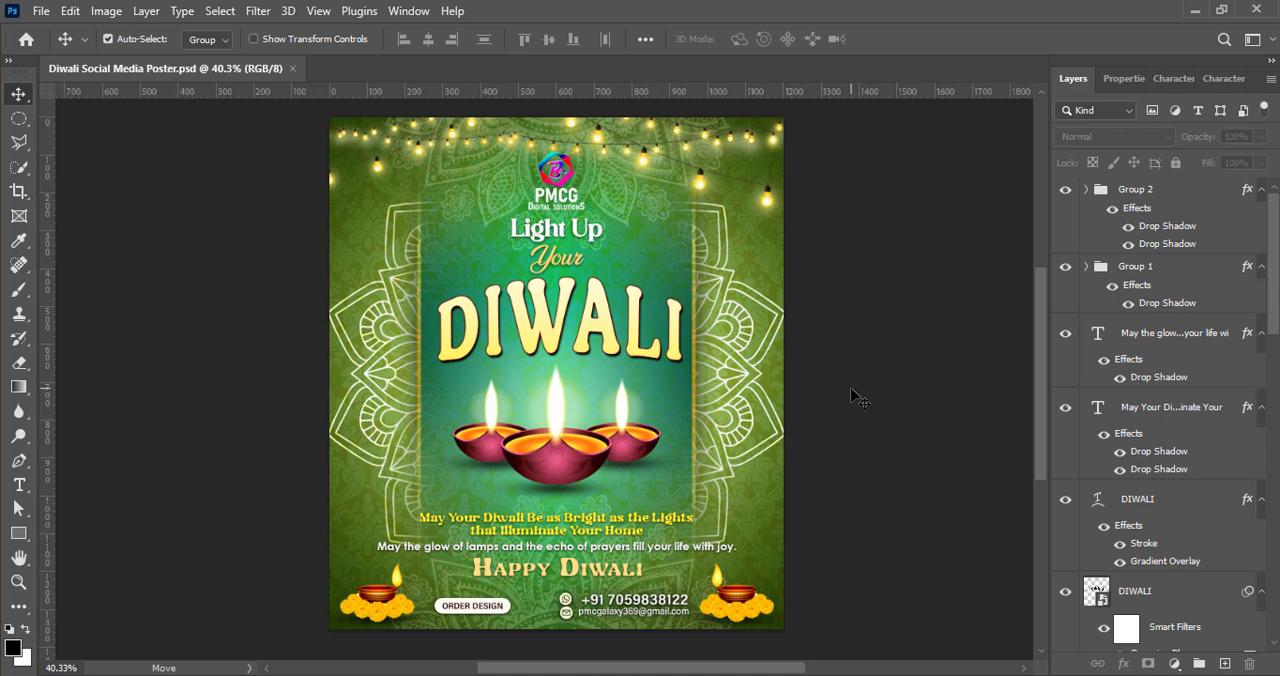
click(851, 389)
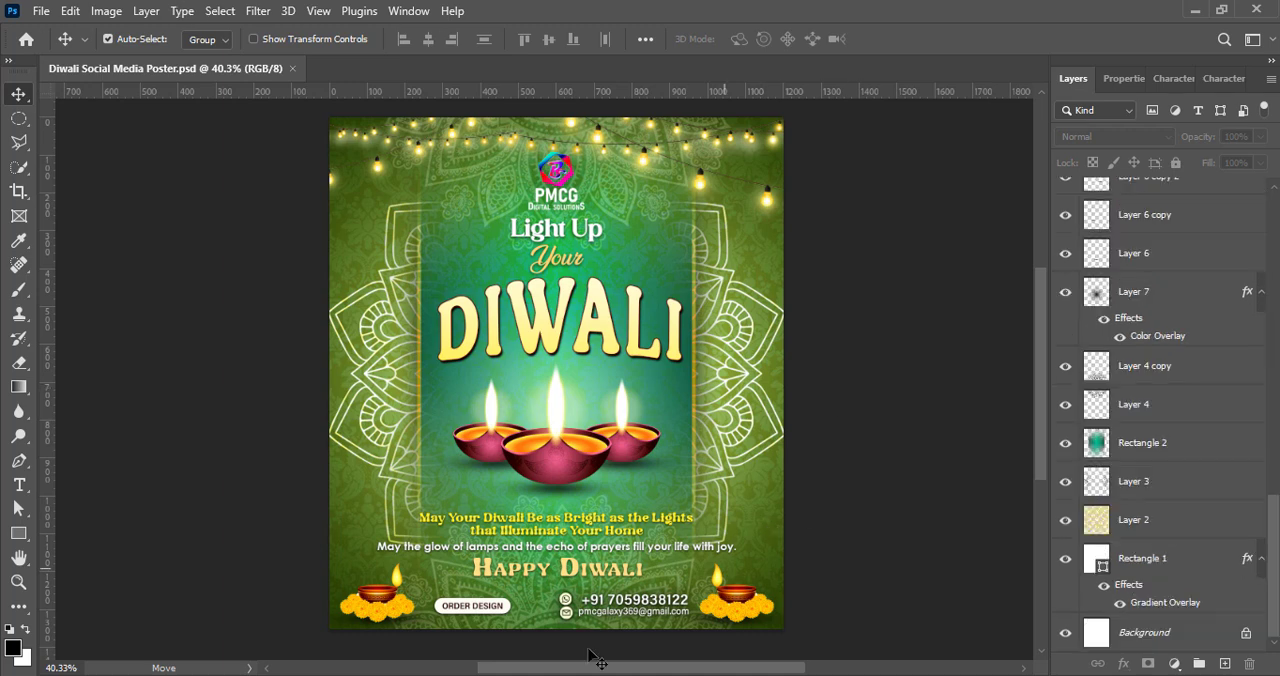
scroll(610, 360, down, 1)
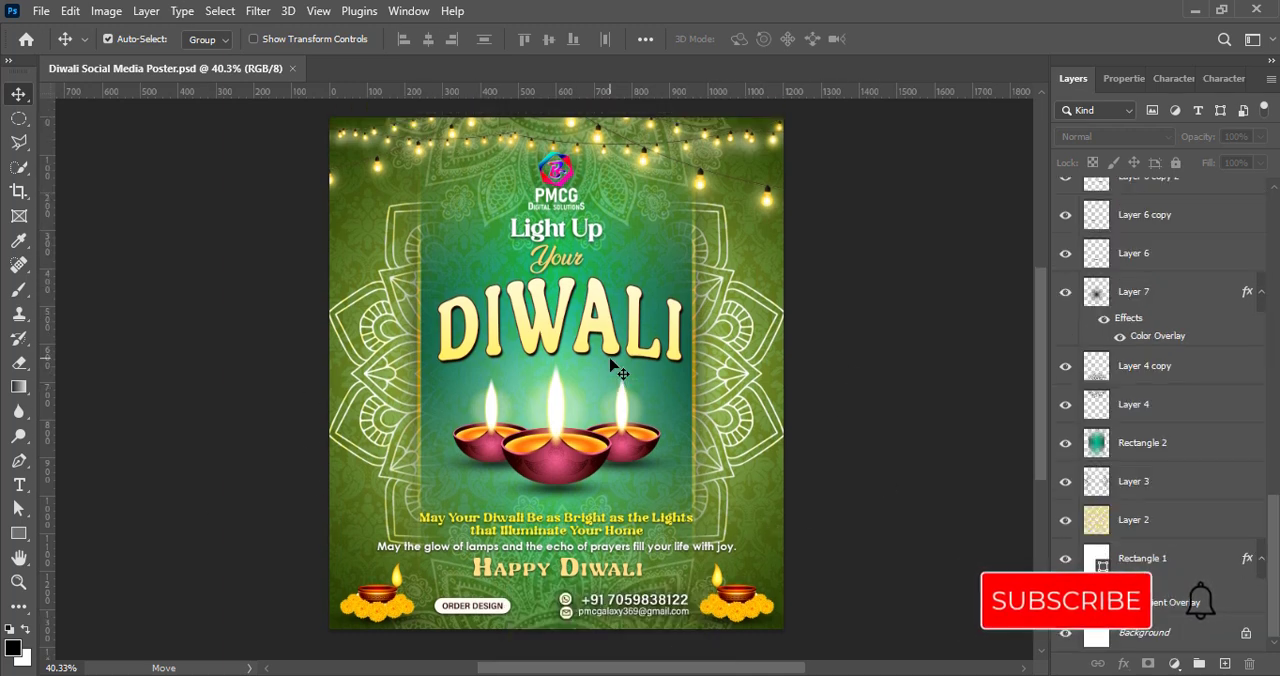
scroll(611, 365, down, 2)
scroll(622, 383, down, 1)
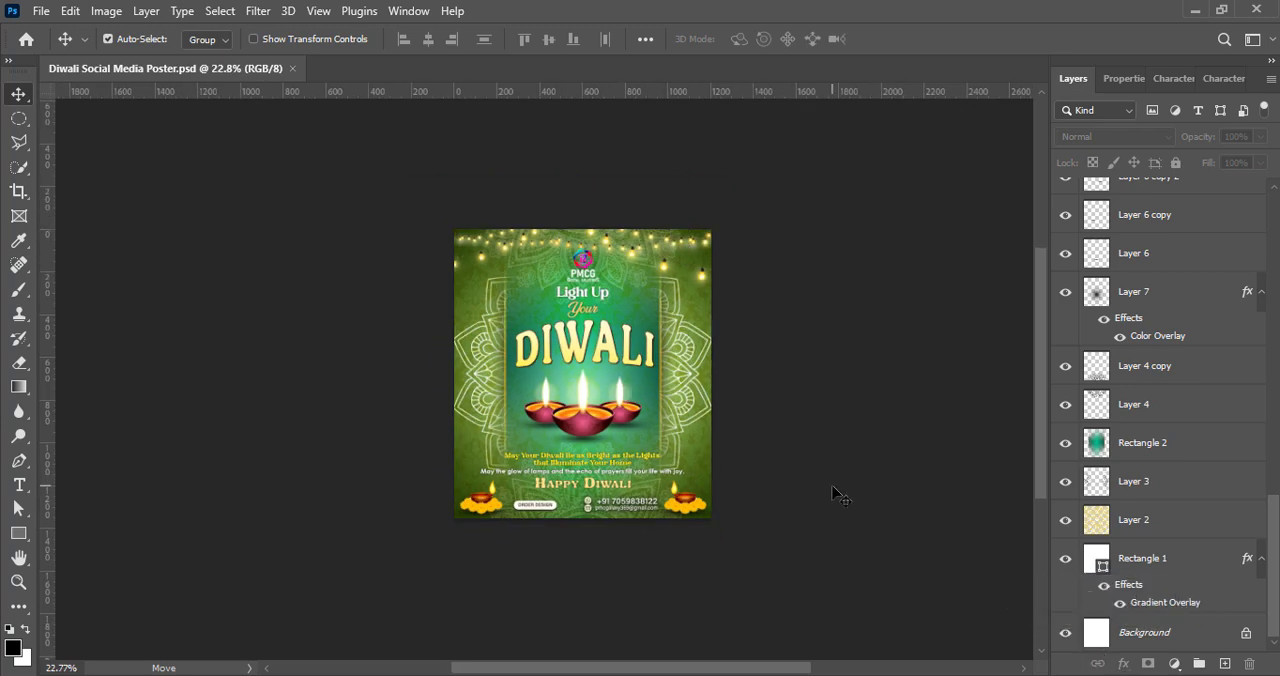
scroll(603, 348, up, 1)
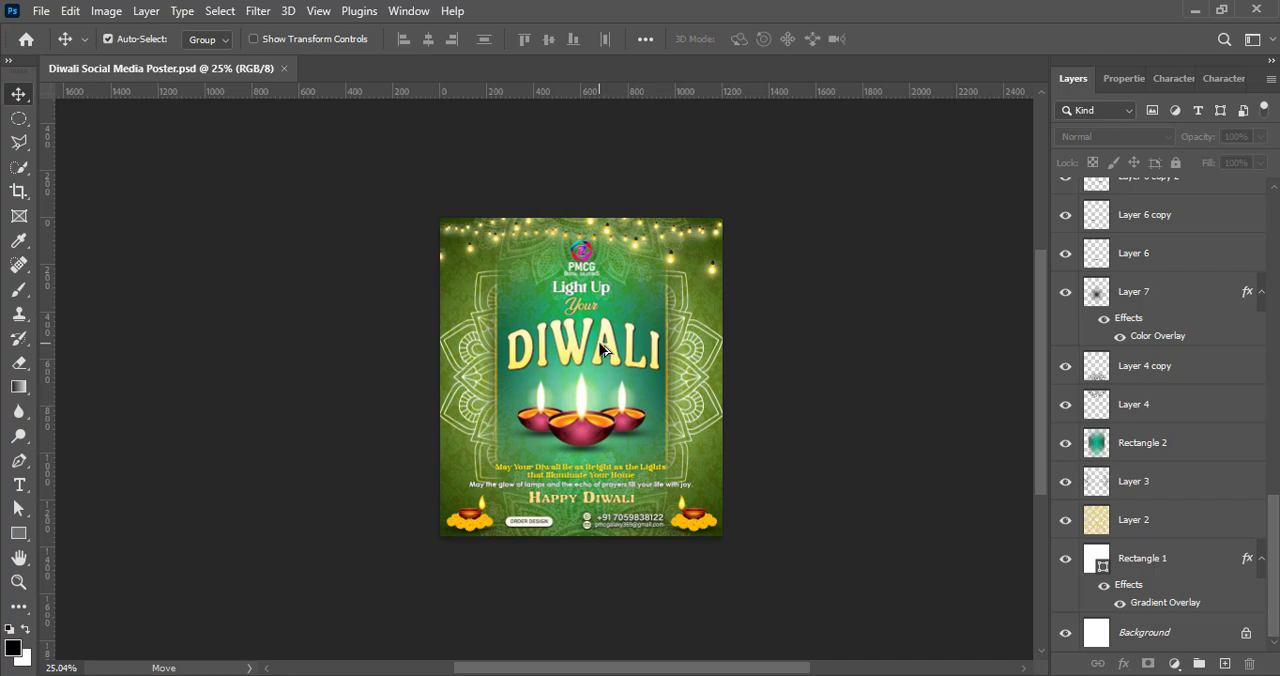
scroll(603, 348, up, 4)
scroll(812, 357, down, 4)
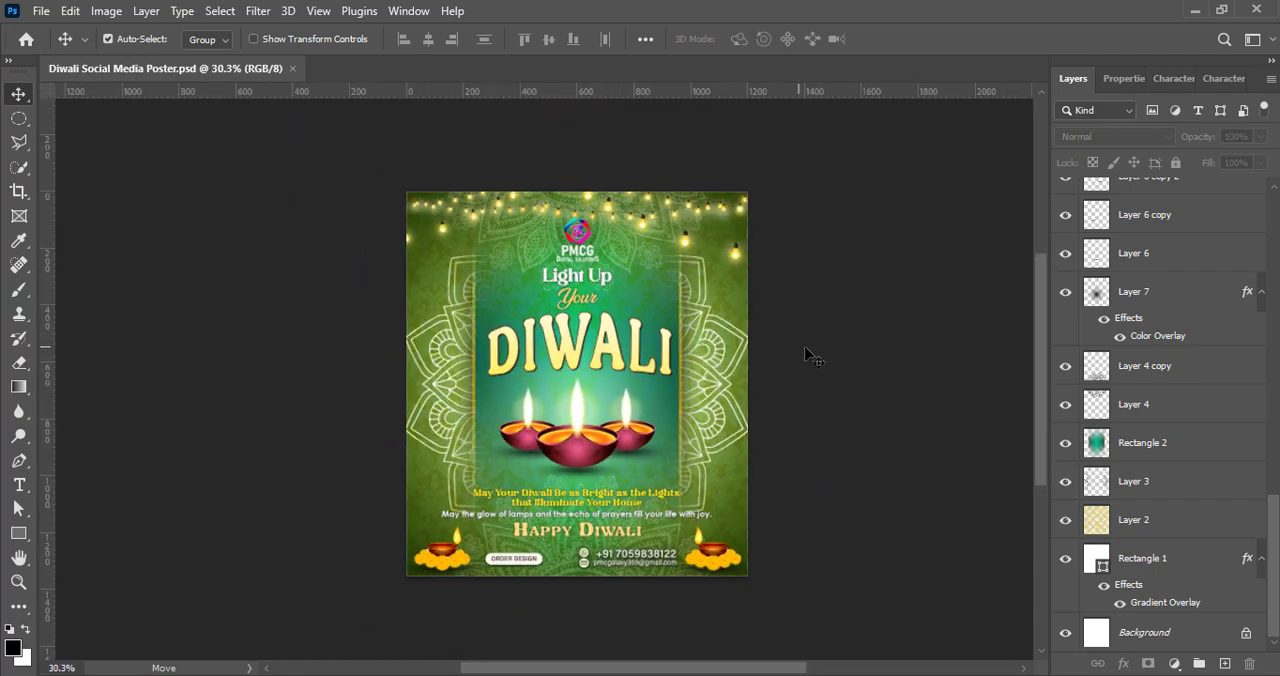